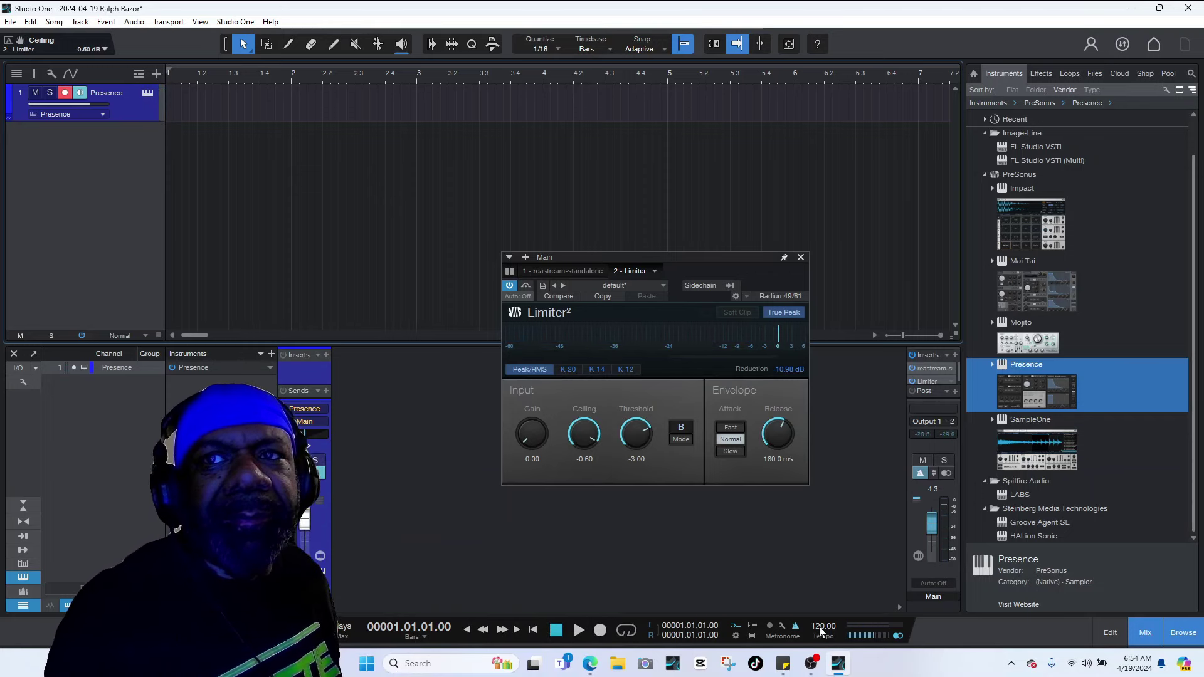
- Raise the song tempo to 135.9774 and record a two-bar part on the Presence track from bar 2 to bar 4
mouse_move(820, 631)
left_mouse_down()
mouse_move(824, 598)
mouse_move(822, 610)
left_mouse_up()
left_click(599, 631)
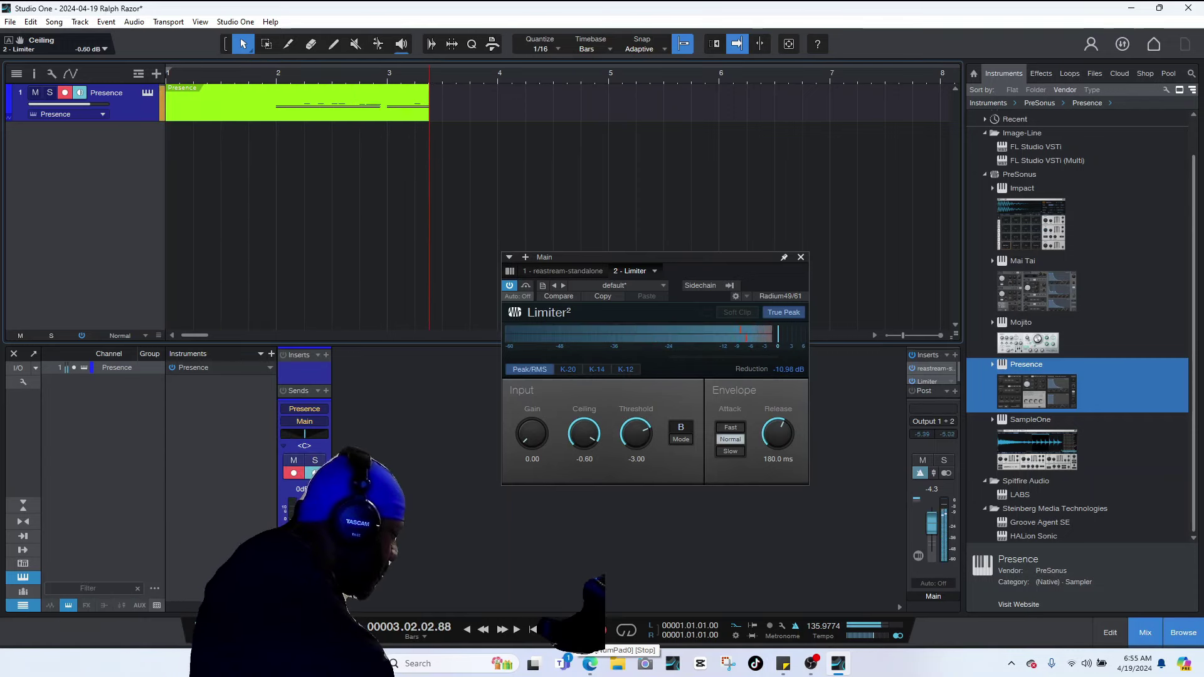
left_click(558, 631)
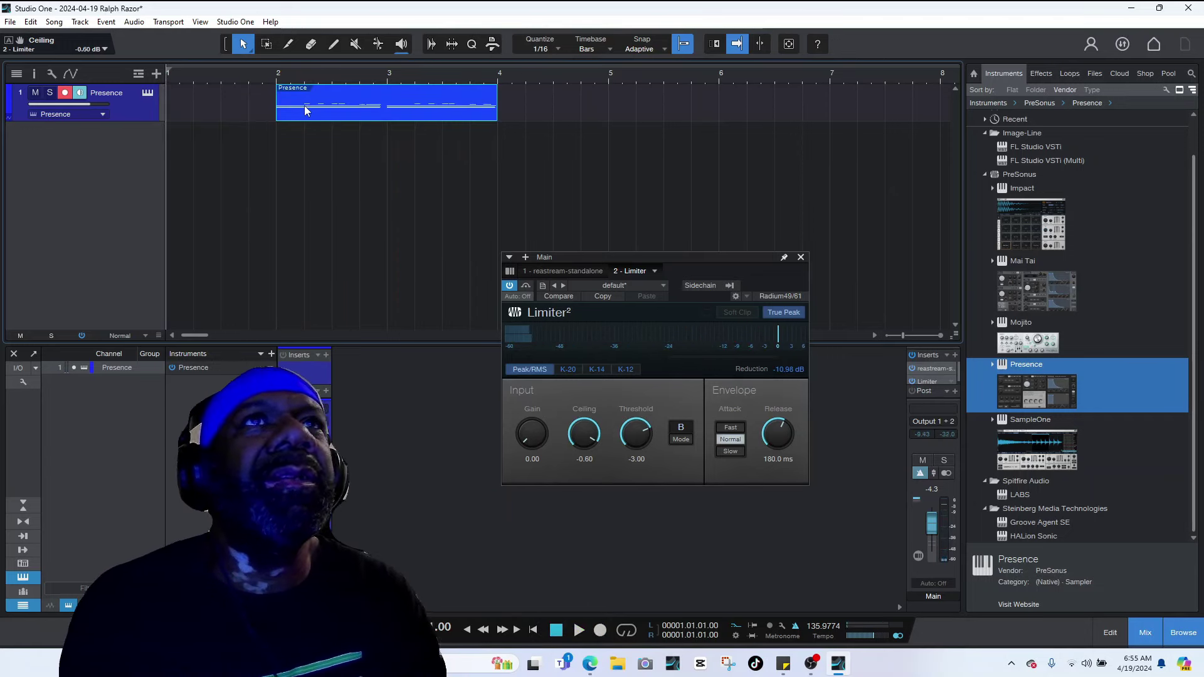
- Play back the recorded Presence part and quantize it to the straight 1/16 grid
key("space")
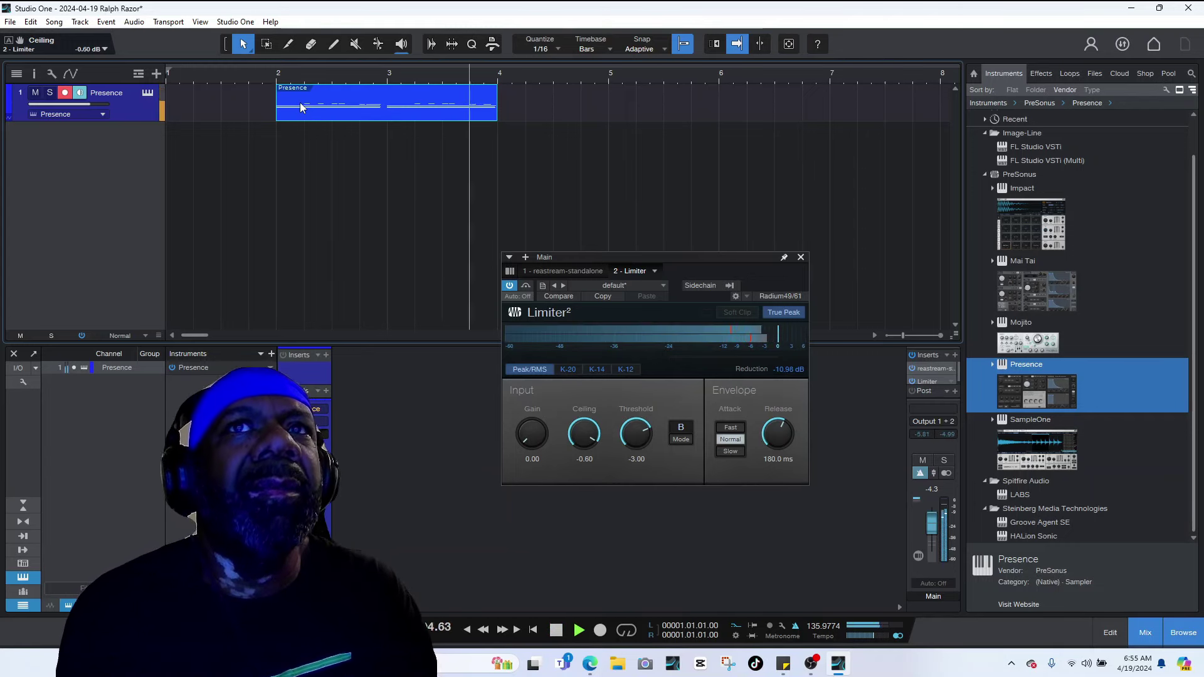
key("space")
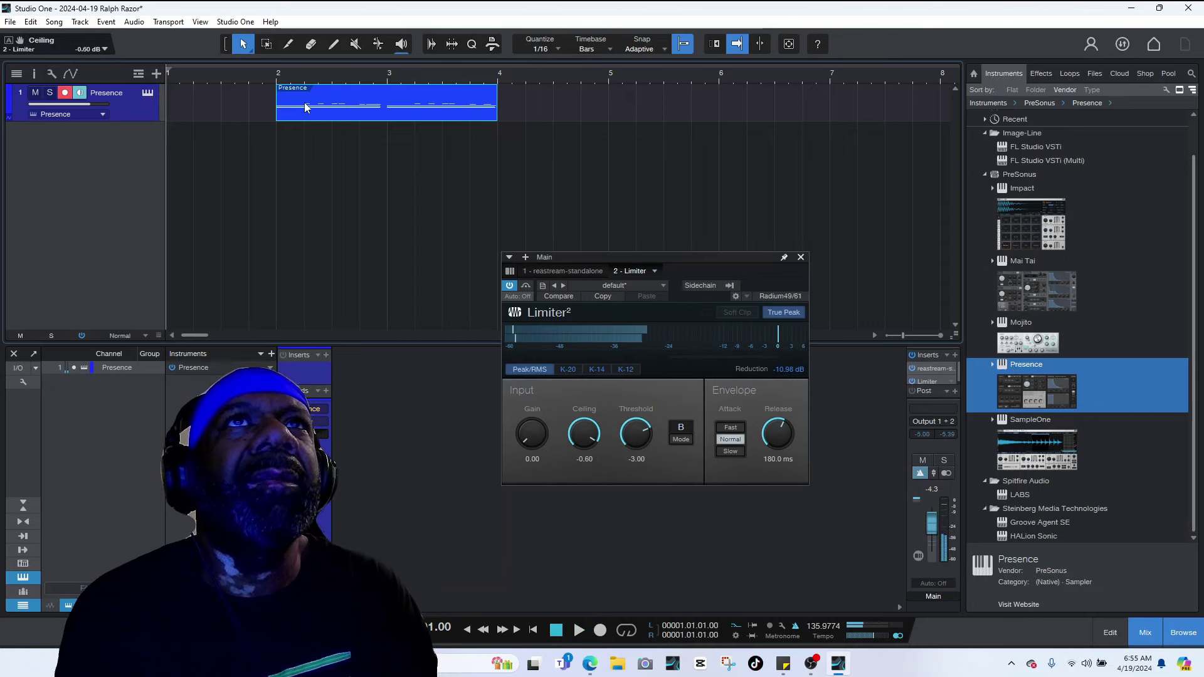
left_click(471, 45)
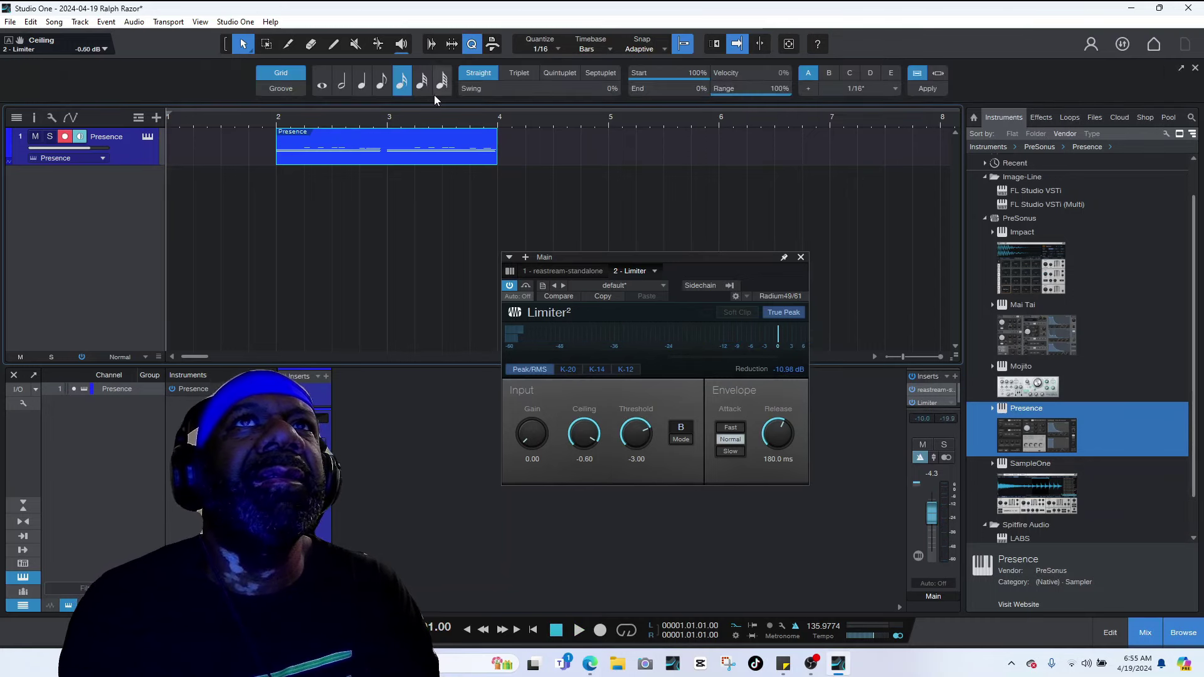
right_click(392, 142)
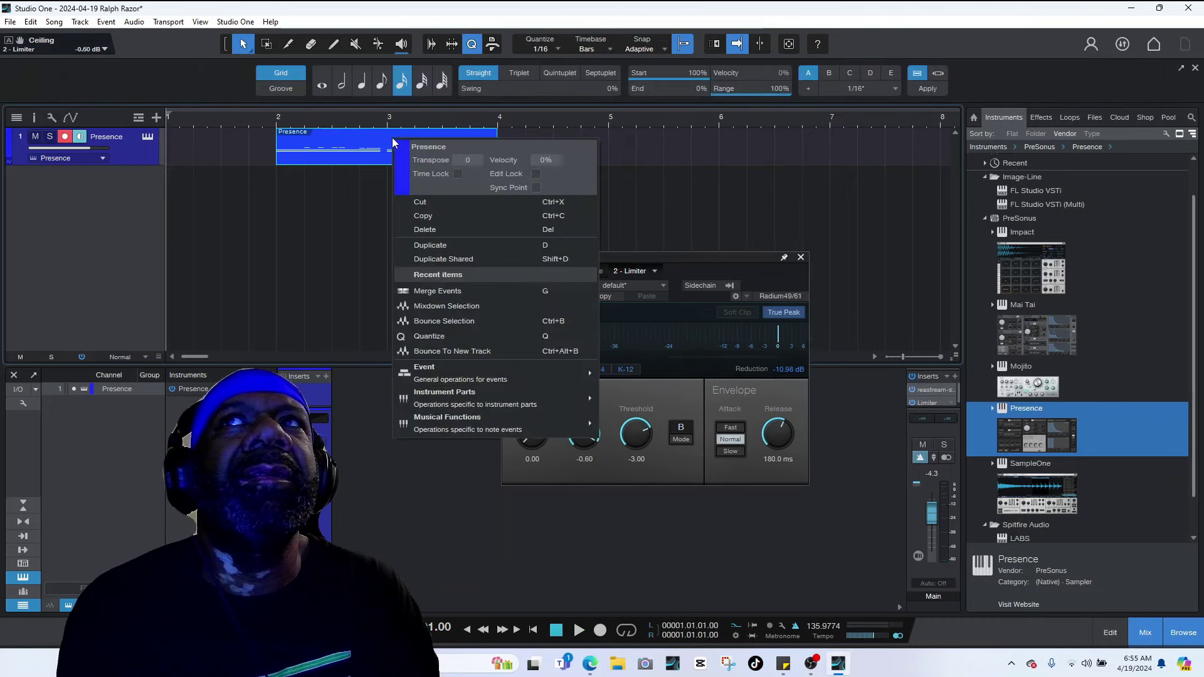
left_click(484, 336)
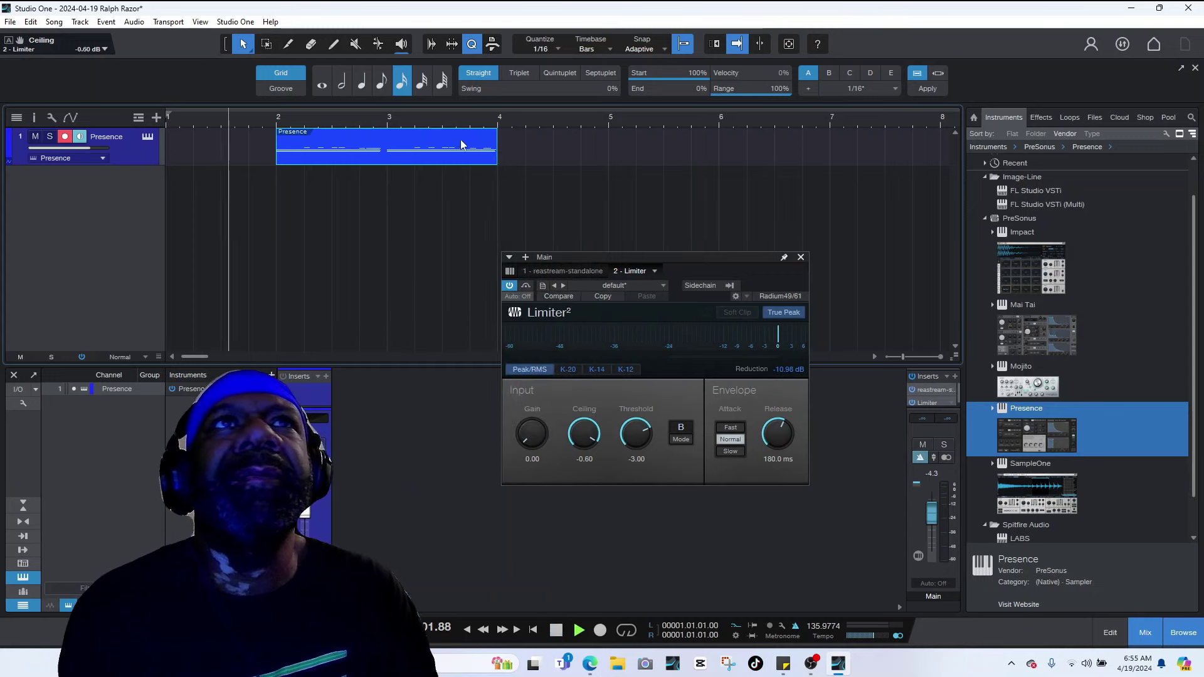
left_click(470, 49)
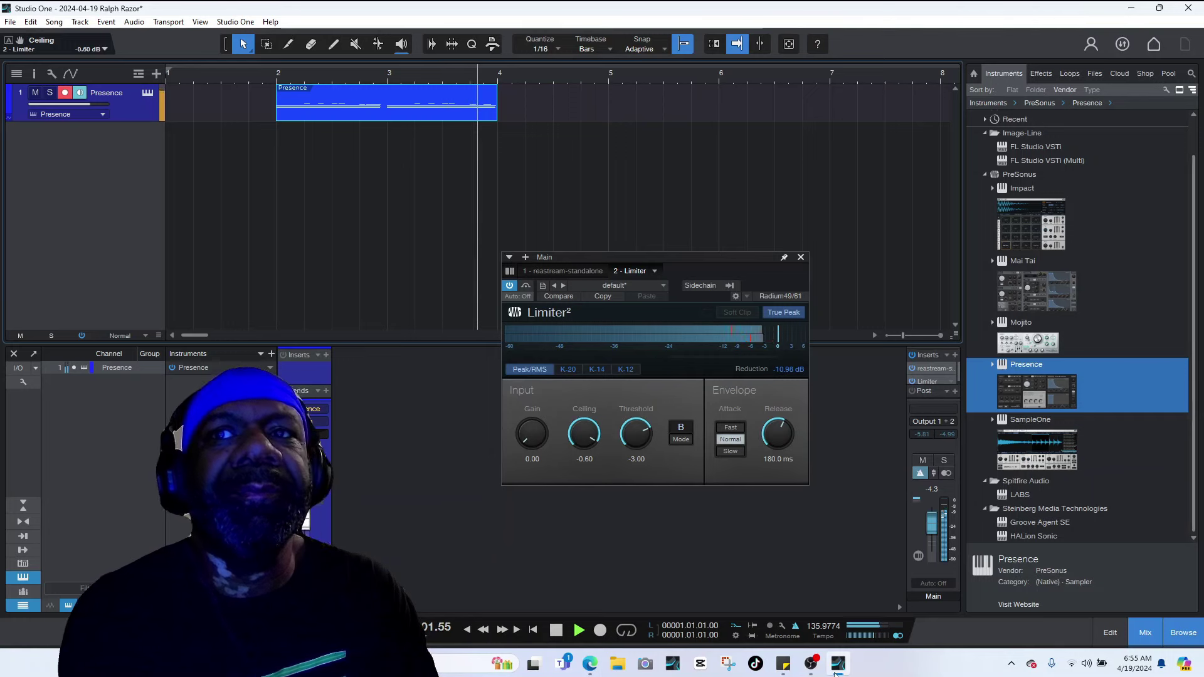
- Lower the song tempo to 128.0747 and check the part at the slower speed
left_click_drag(818, 630, 818, 634)
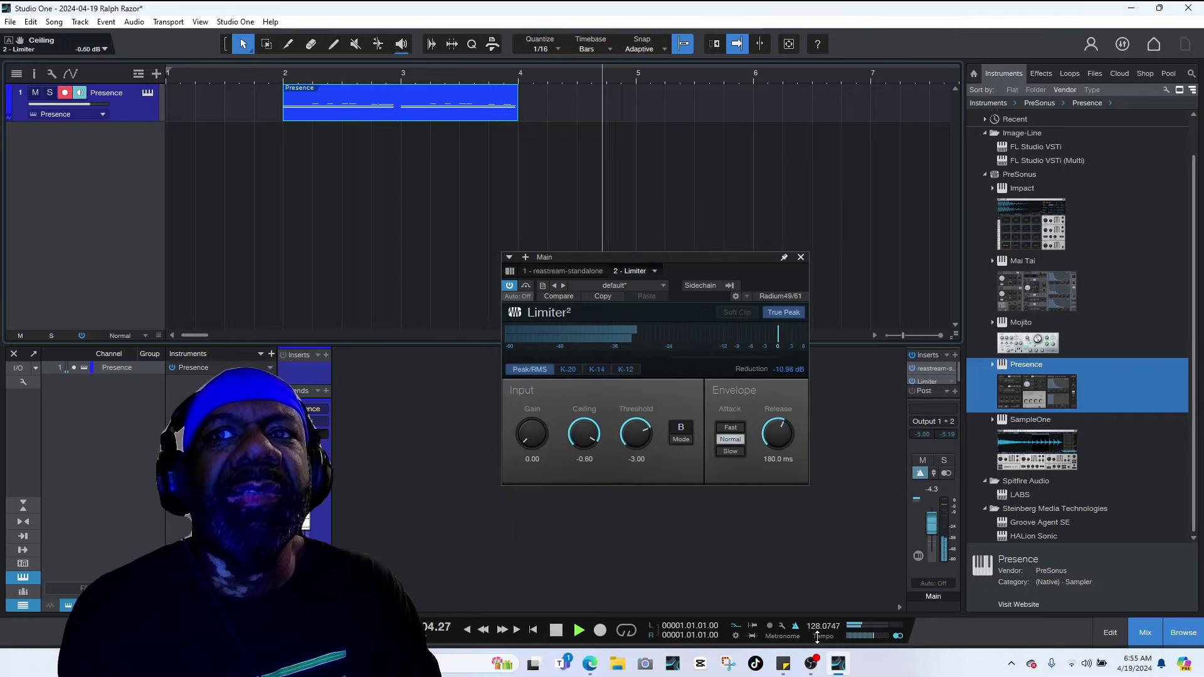
key("space")
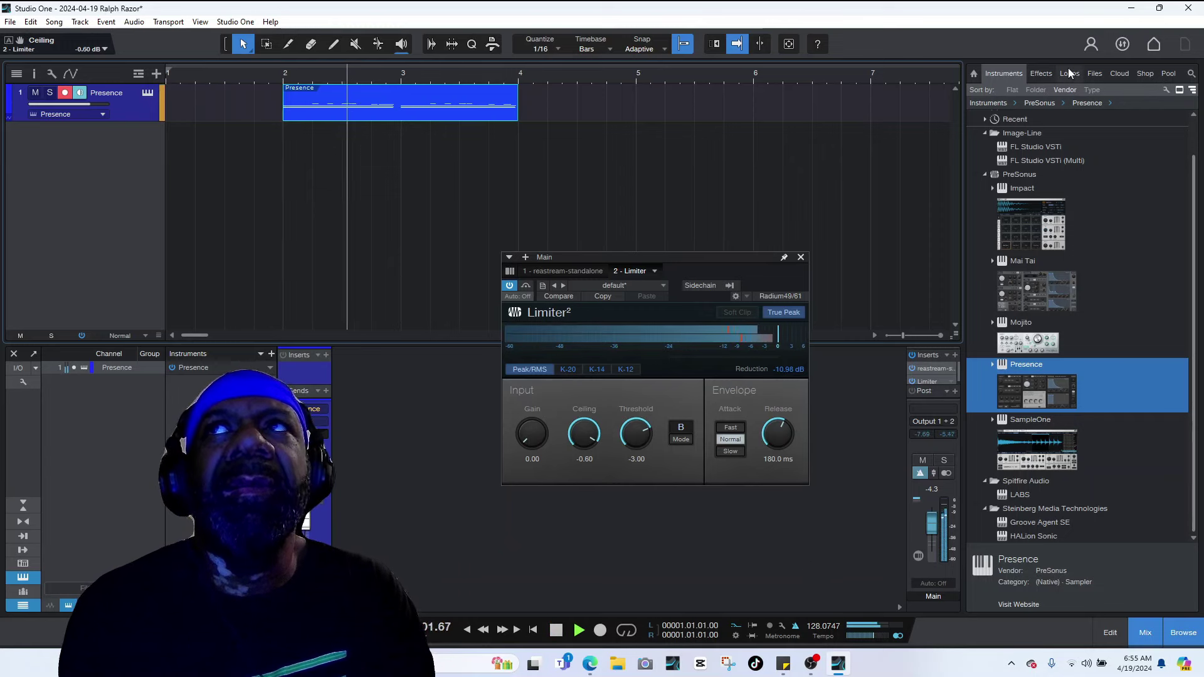
- In the Presence part's note editor, move the fourth high D# note of both bars one sixteenth later and enable auto-quantize
double_click(373, 106)
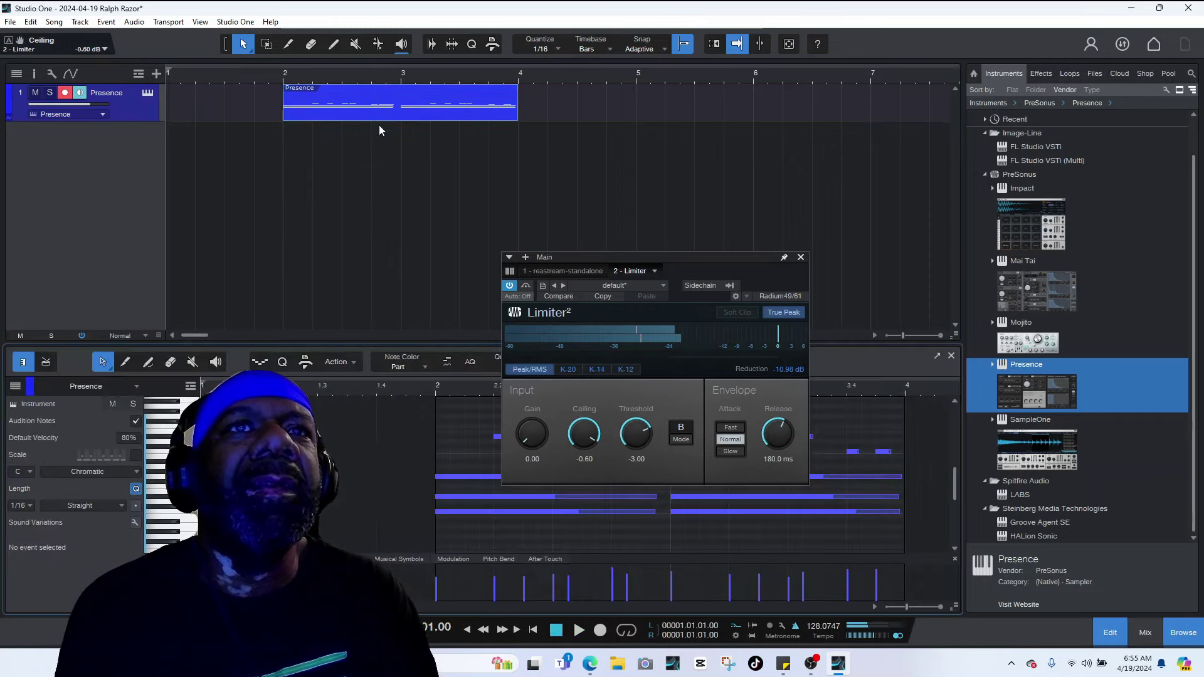
left_click(800, 258)
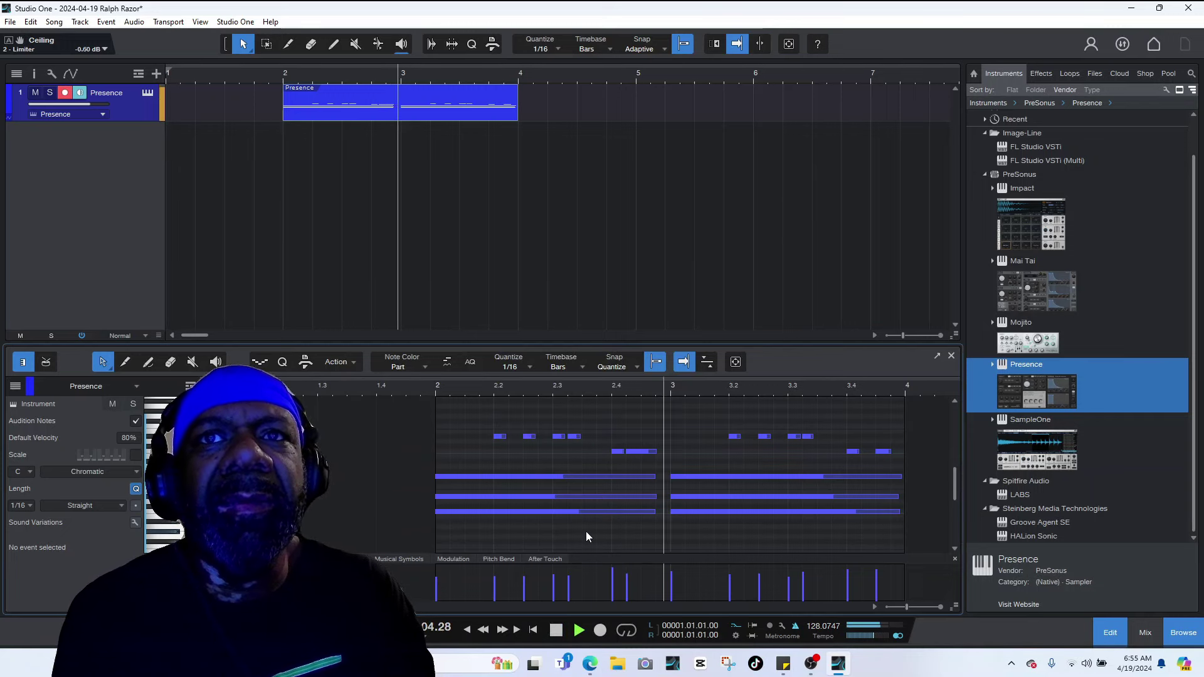
key("space")
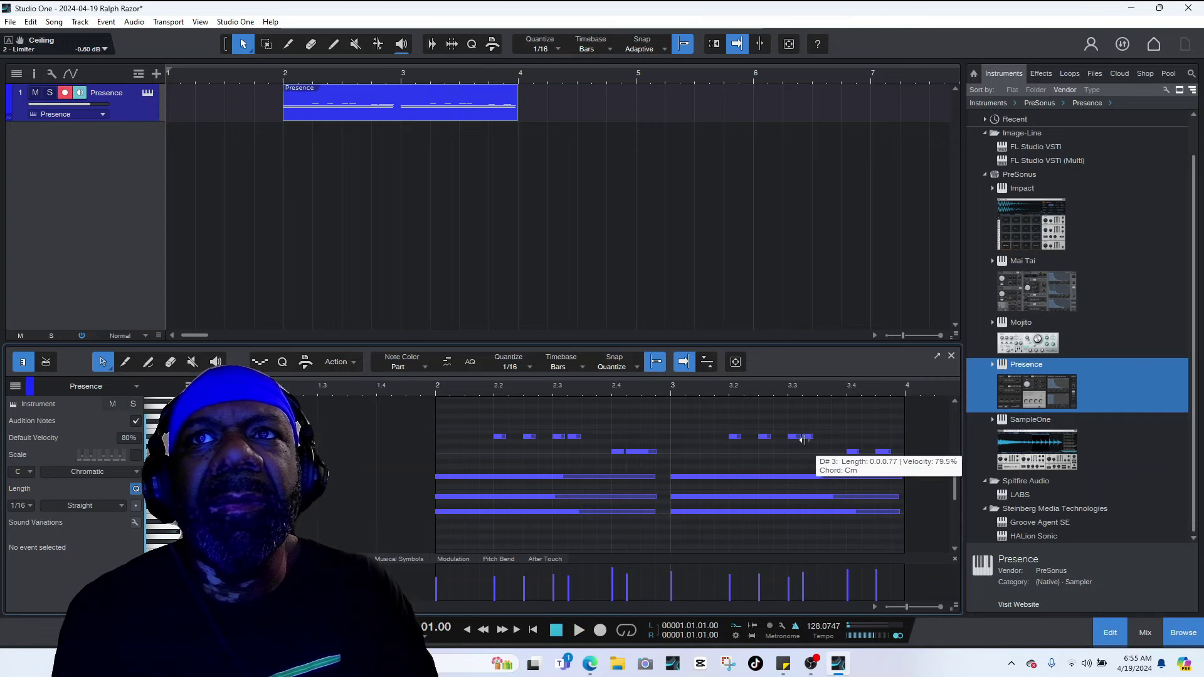
left_click_drag(809, 437, 826, 441)
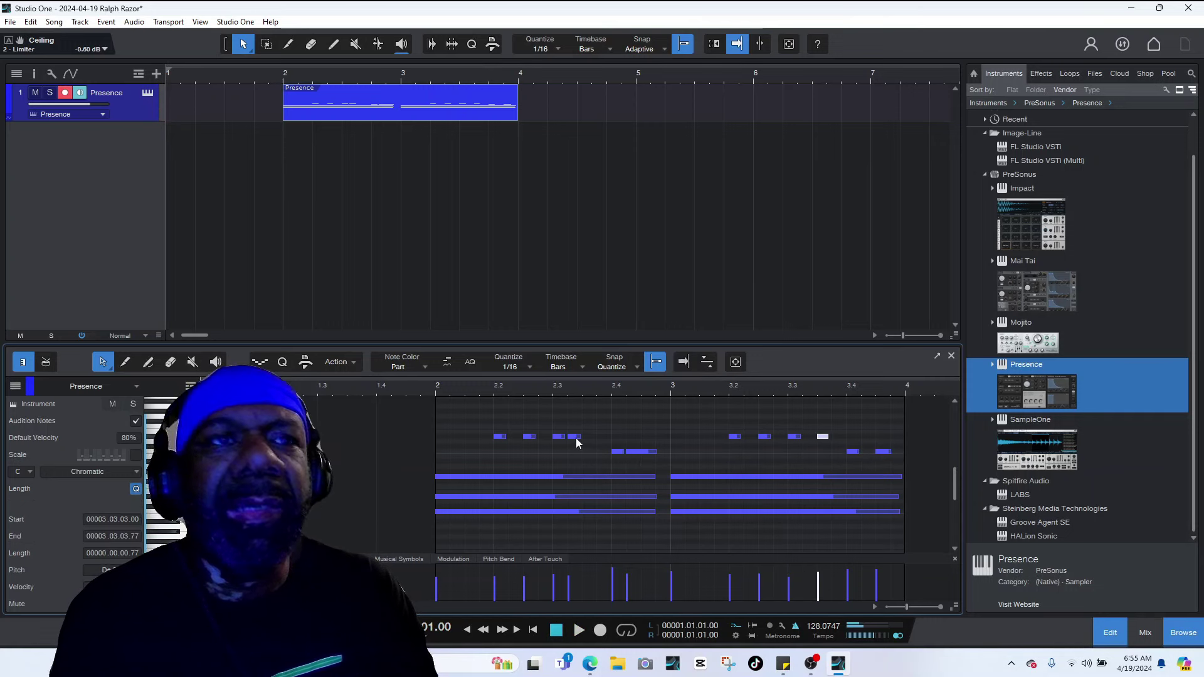
left_click_drag(576, 437, 588, 443)
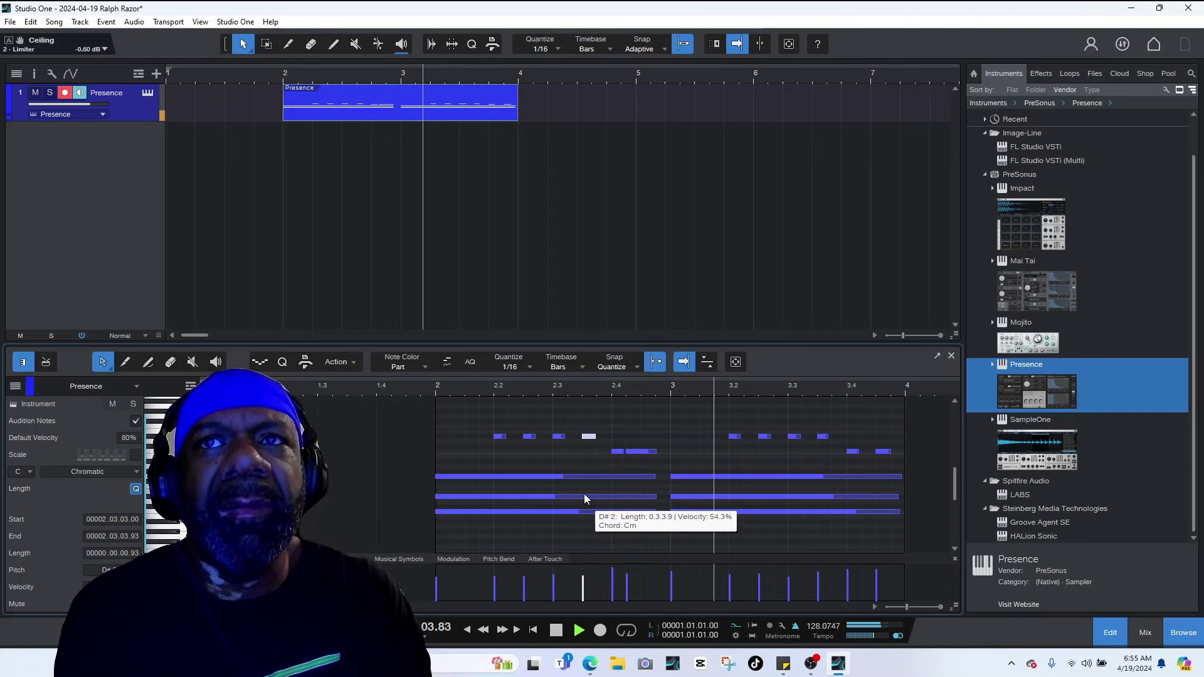
key("space")
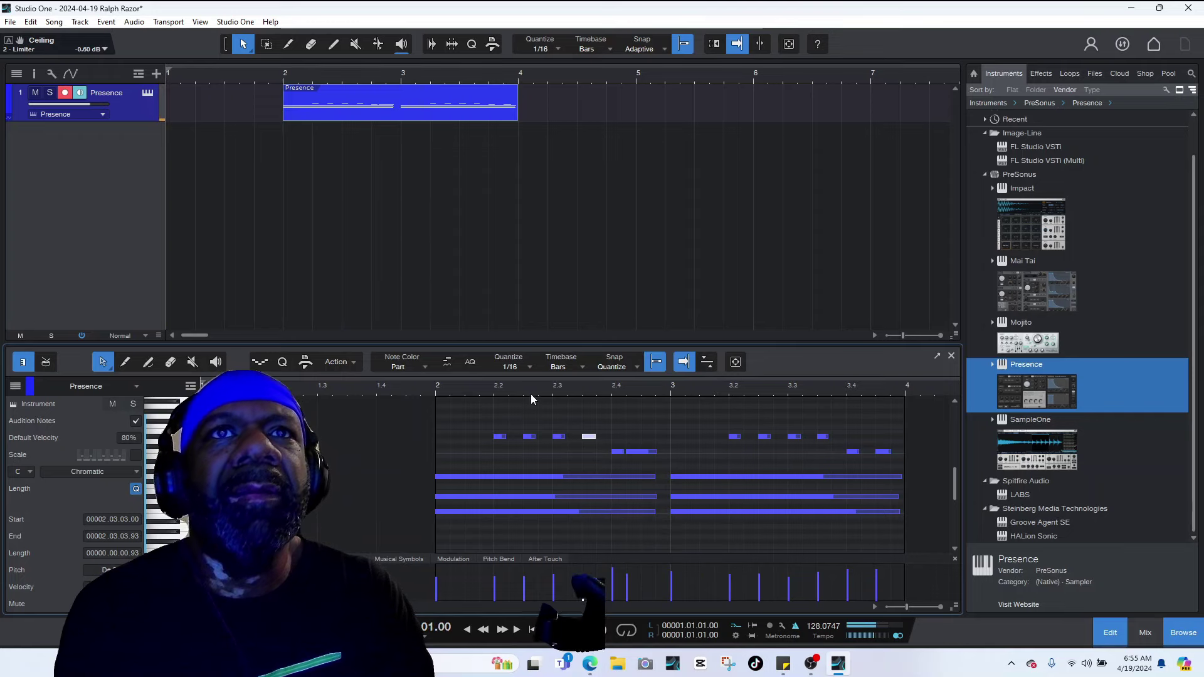
left_click(465, 362)
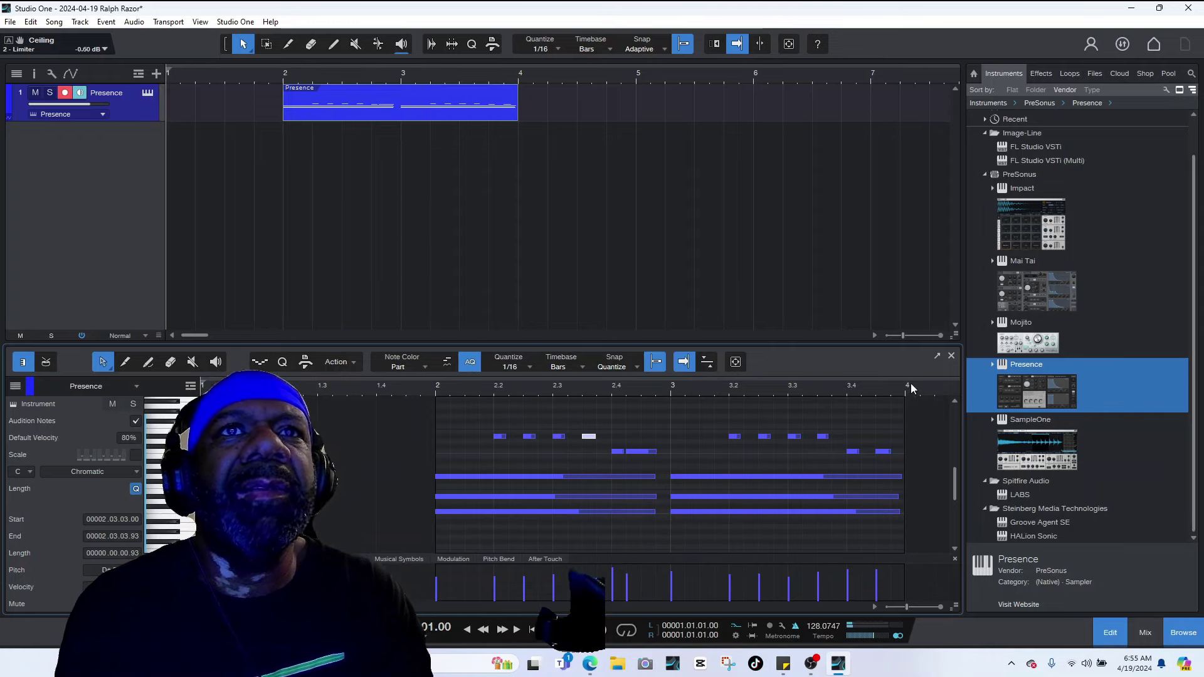
left_click(951, 357)
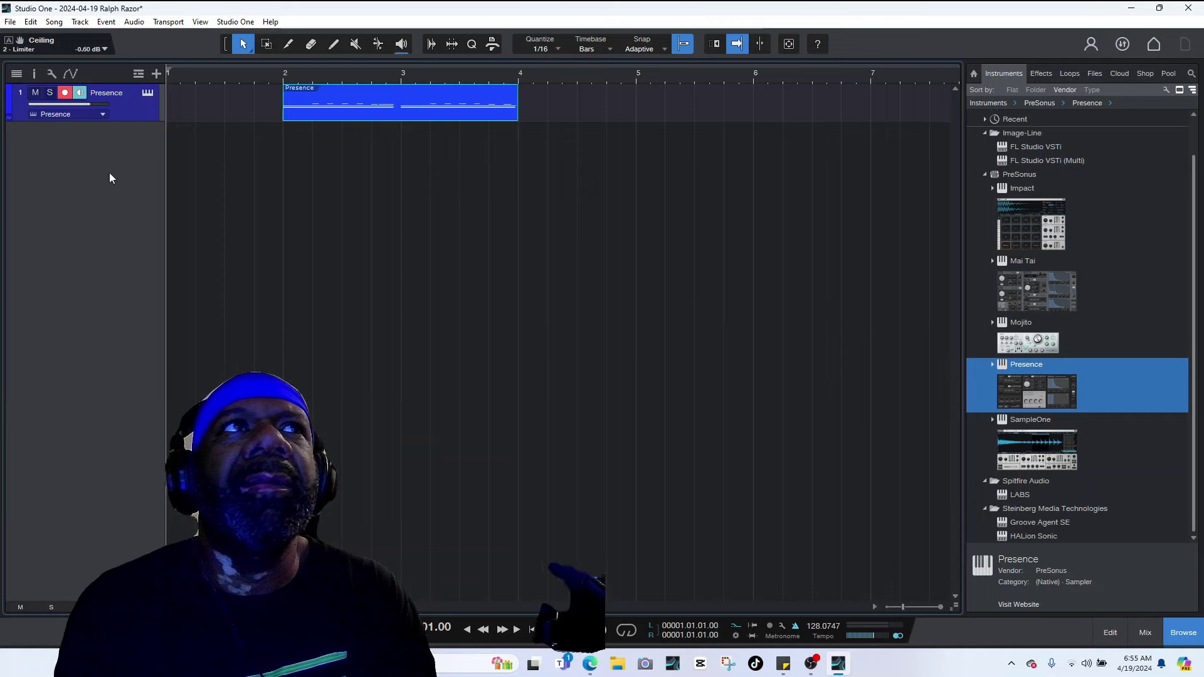
- Audition the Bling, AMG Open and Alice hat samples in the UNCHAINED Drum Kit's Other Hats folder
left_click(1092, 74)
left_click(1048, 481)
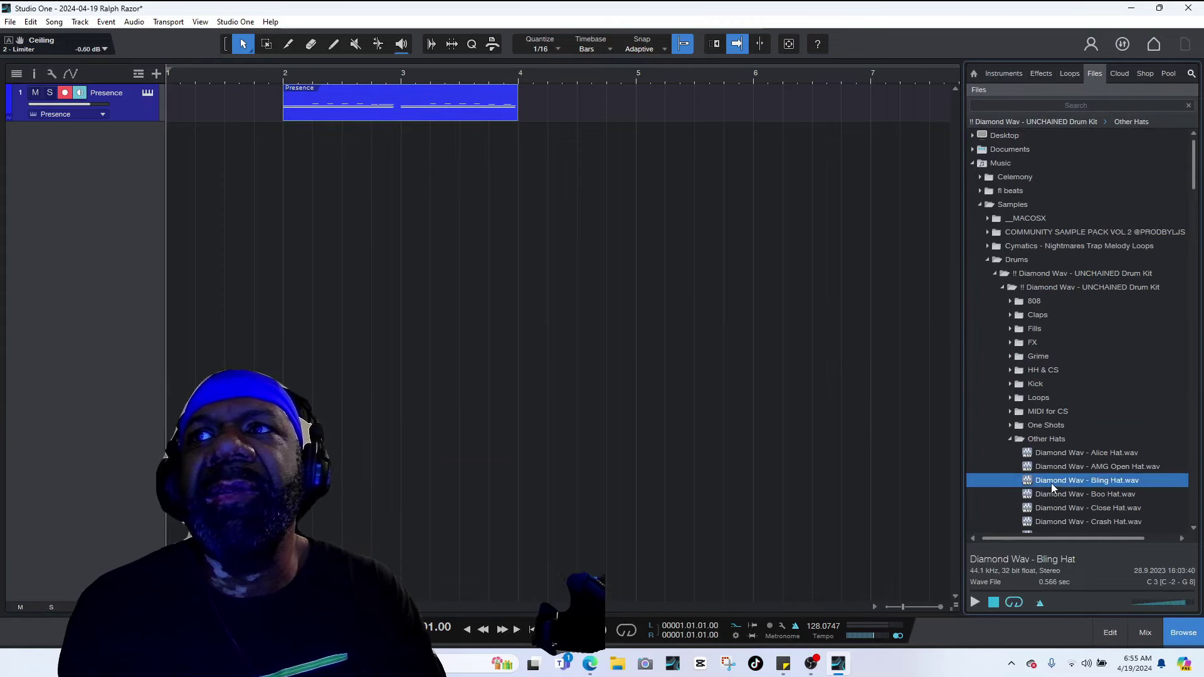
left_click(975, 602)
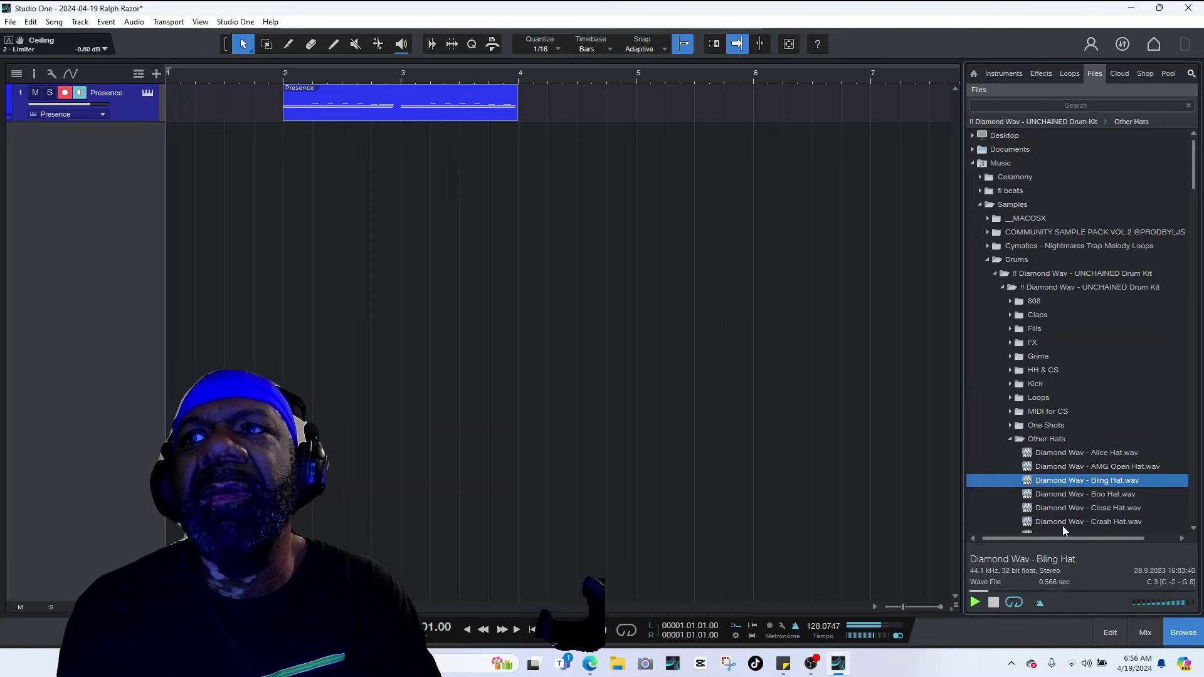
left_click(1070, 509)
key("Down")
left_click(1072, 473)
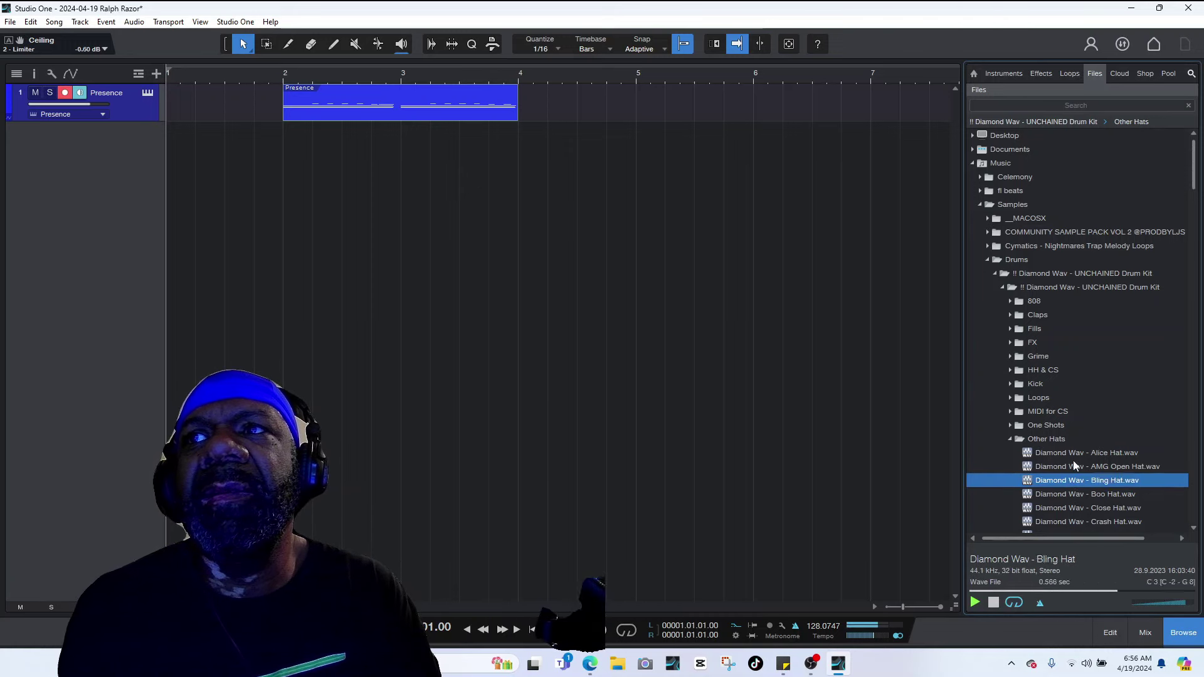
left_click(1074, 461)
left_click(1074, 450)
scroll(1060, 414, "up", 2)
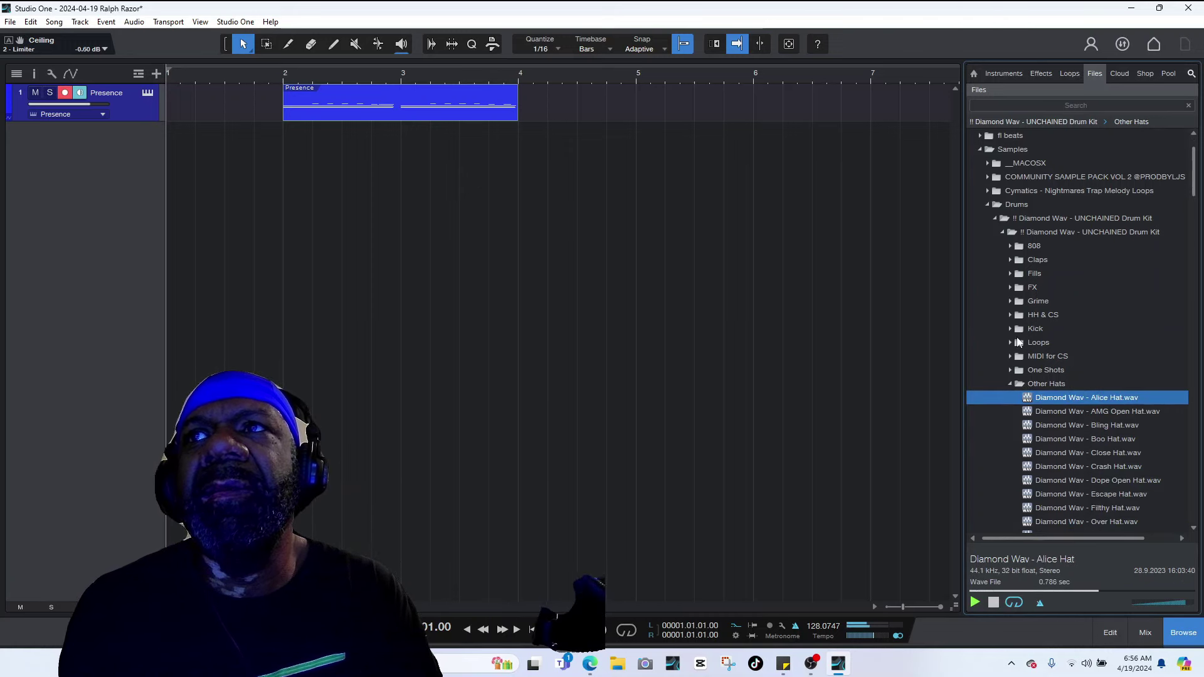
- Audition counter snares in the HH & CS folder and load Diamond Wav - Hard Counter Snare into a new SampleOne
double_click(1043, 315)
left_click(1055, 397)
left_click(1052, 466)
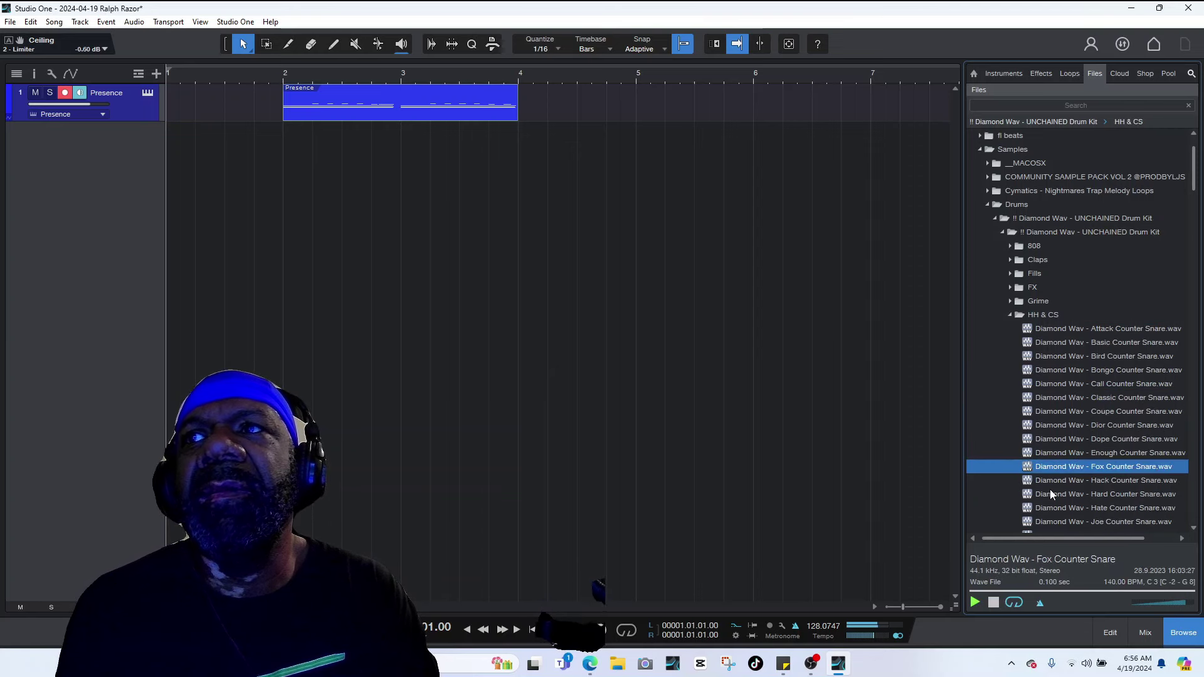
left_click(1051, 494)
left_click(1053, 507)
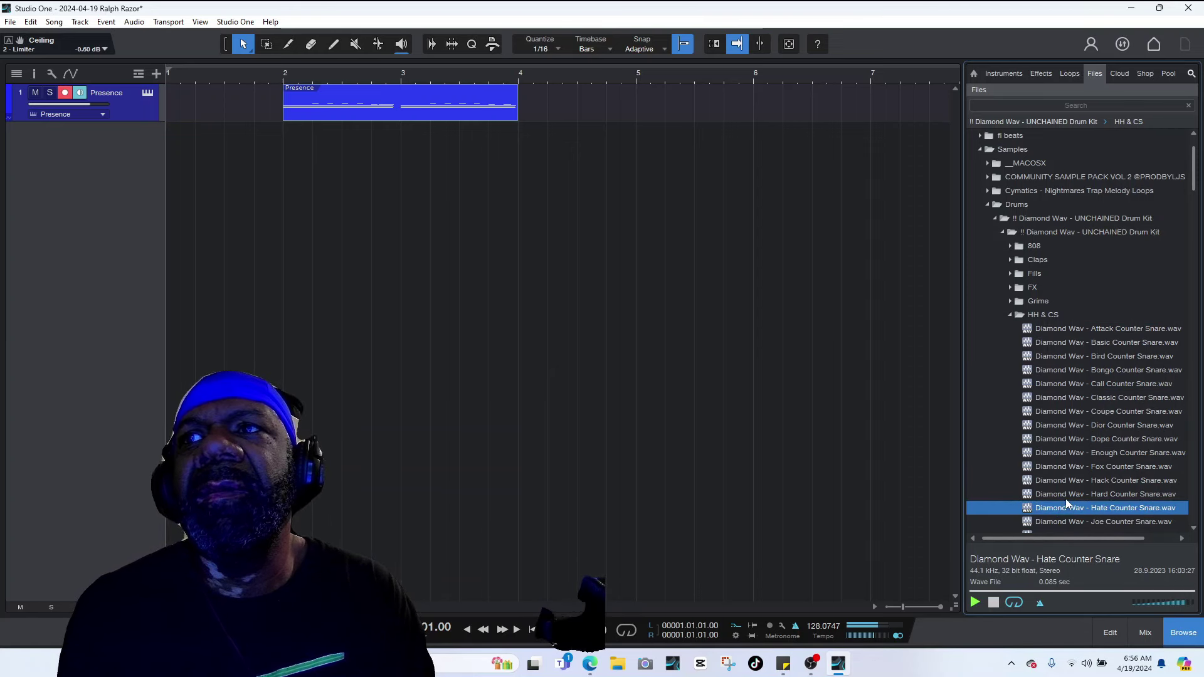
left_click(1066, 499)
right_click(1066, 499)
left_click(1011, 278)
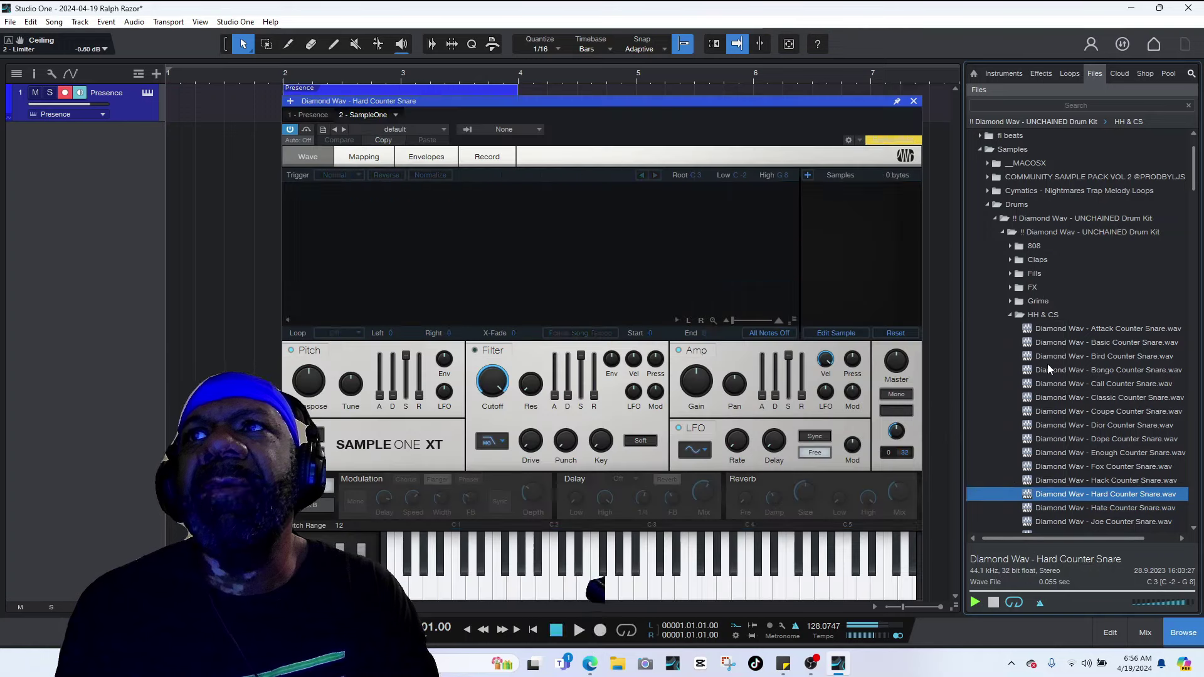
- Preview samples in the kit's Grime folder, including Crime, Prime, Sling, Crazy and Cinema Grime
left_click(1064, 372)
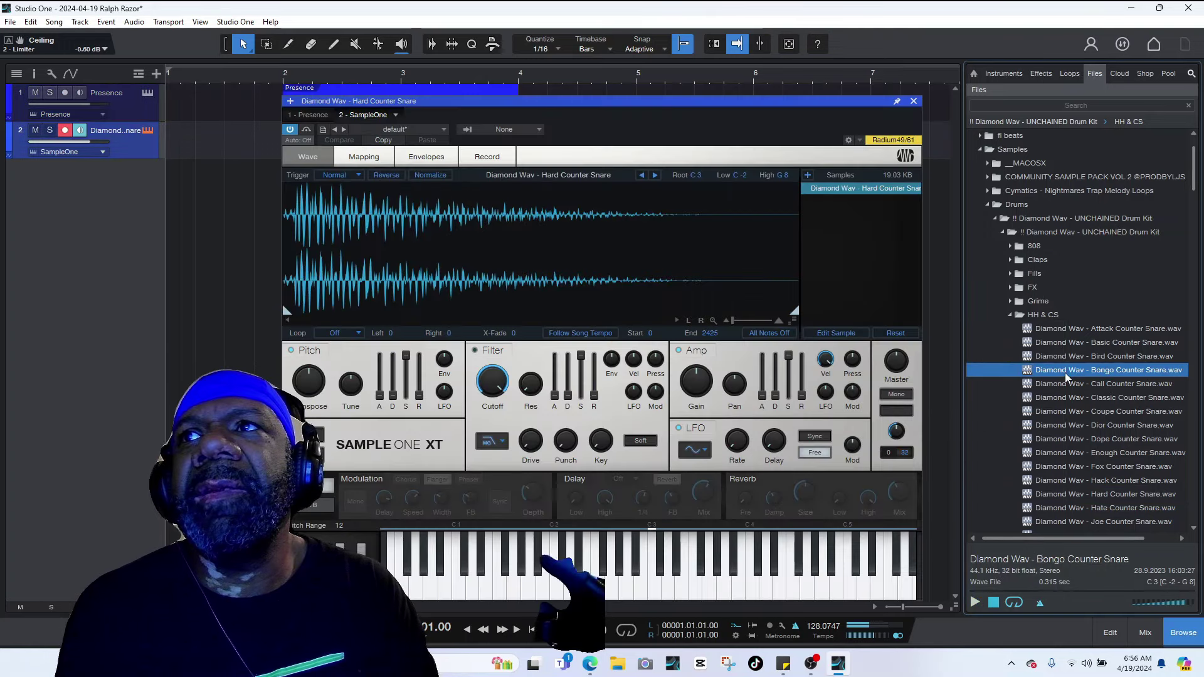
left_click(1046, 314)
left_click(1037, 301)
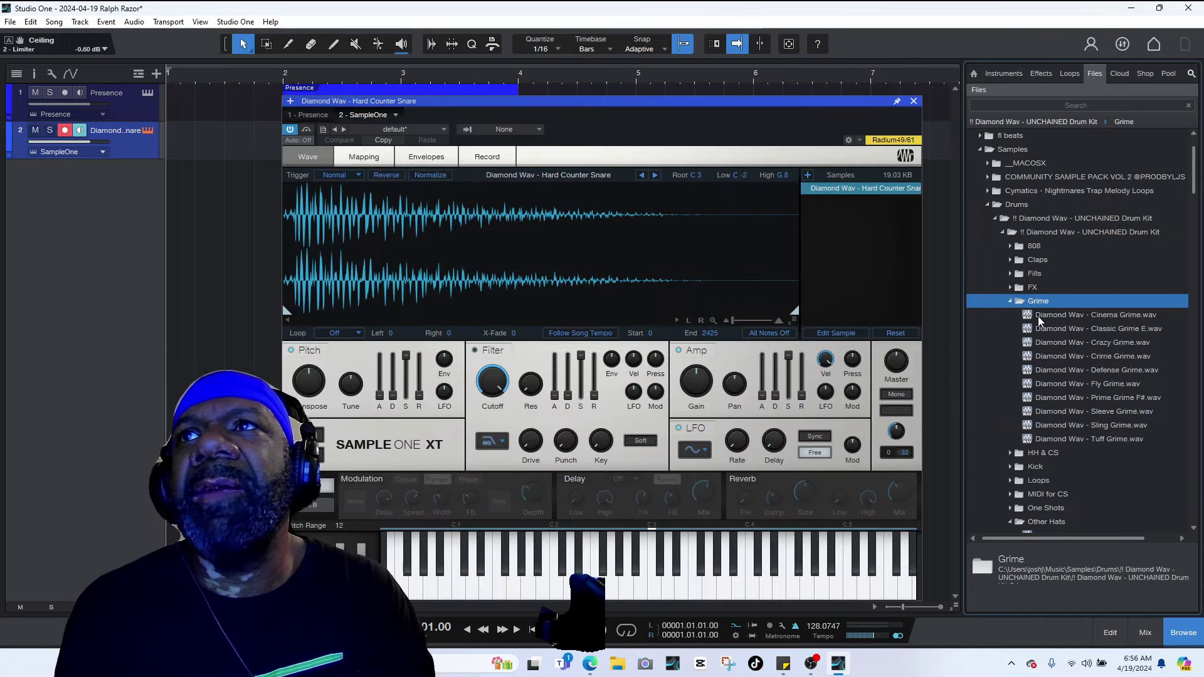
left_click(1040, 355)
left_click(976, 602)
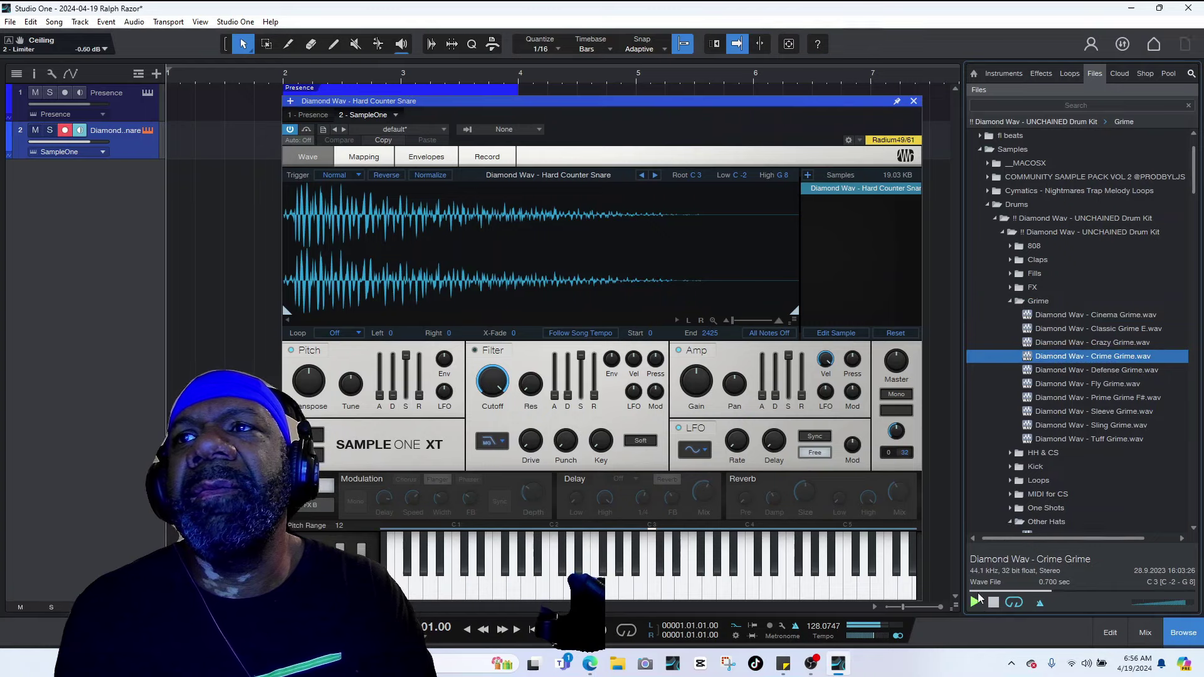
left_click(1062, 398)
left_click(1060, 425)
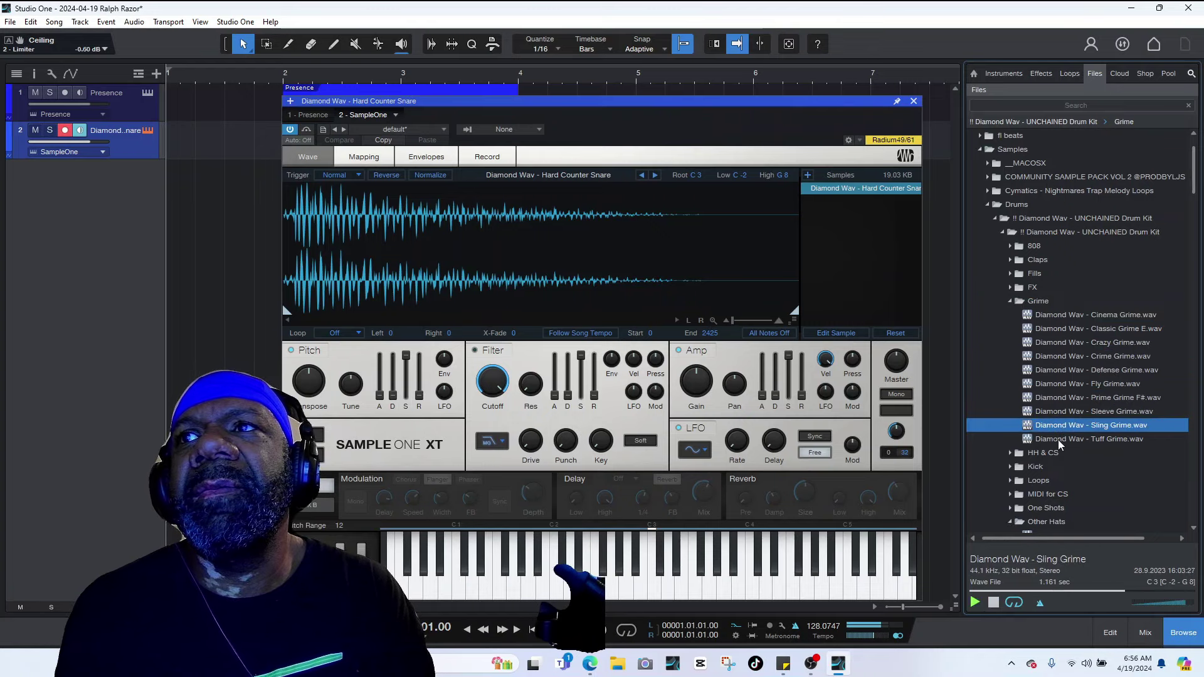
left_click(1066, 428)
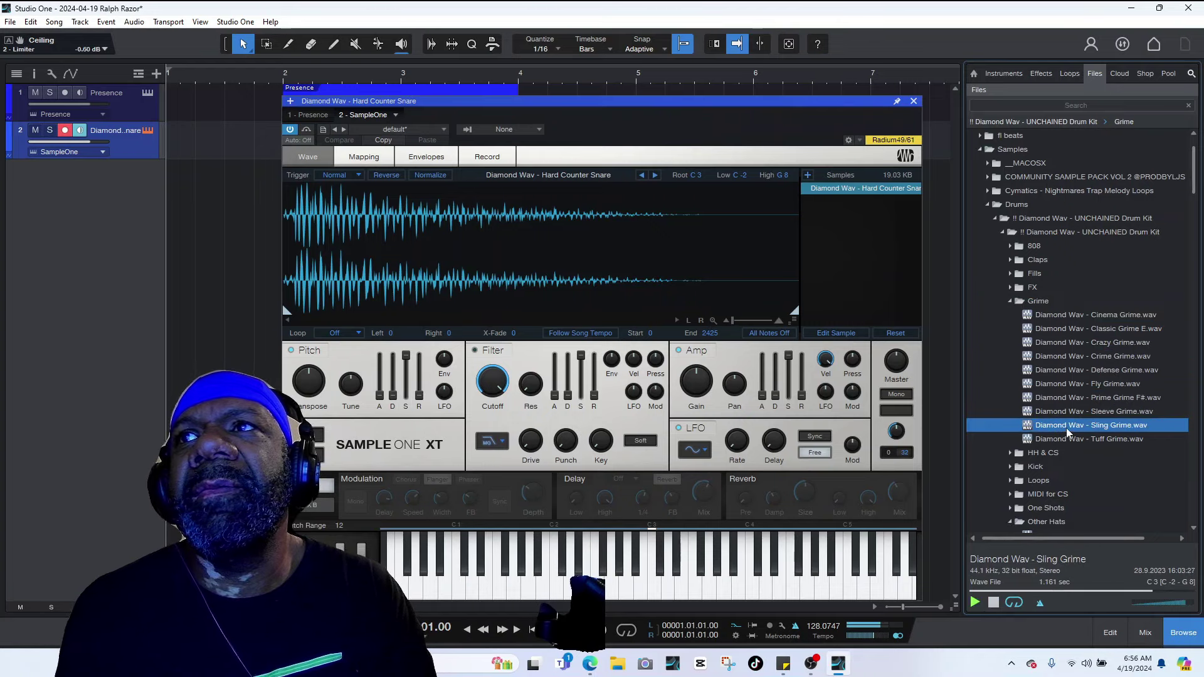
left_click(1088, 345)
left_click(1095, 314)
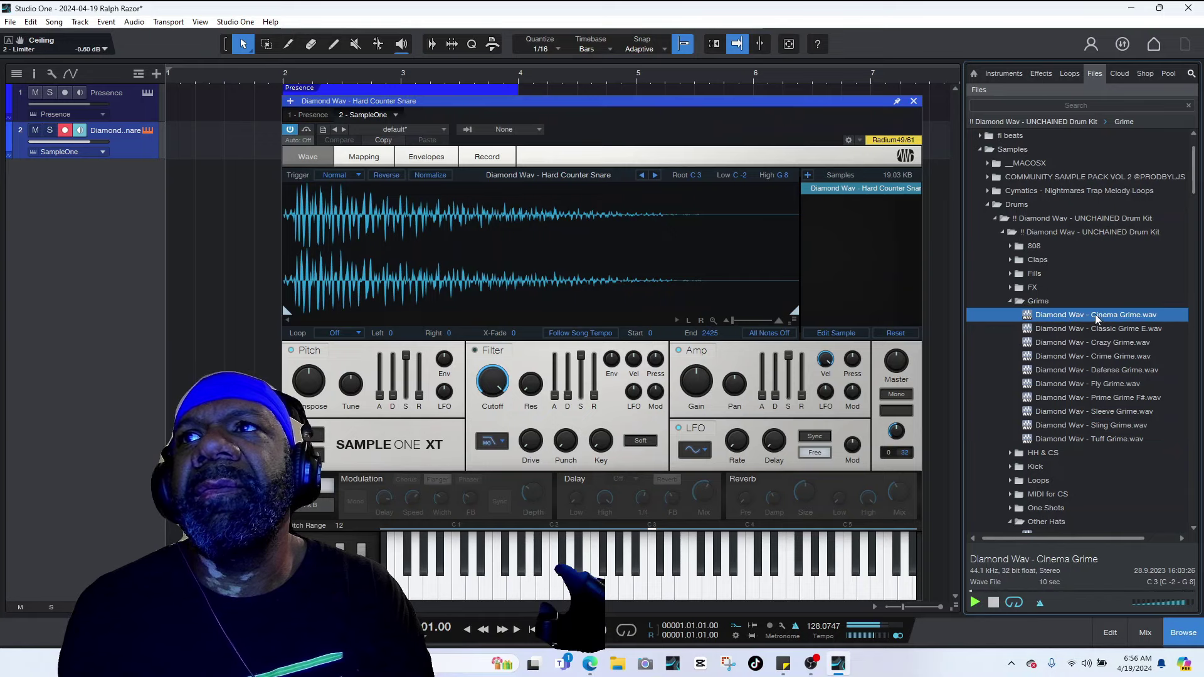
- Audition samples in the Claps folder and send Diamond Wav - Powerful Clap to a new SampleOne
left_click(1039, 261)
left_click(1058, 342)
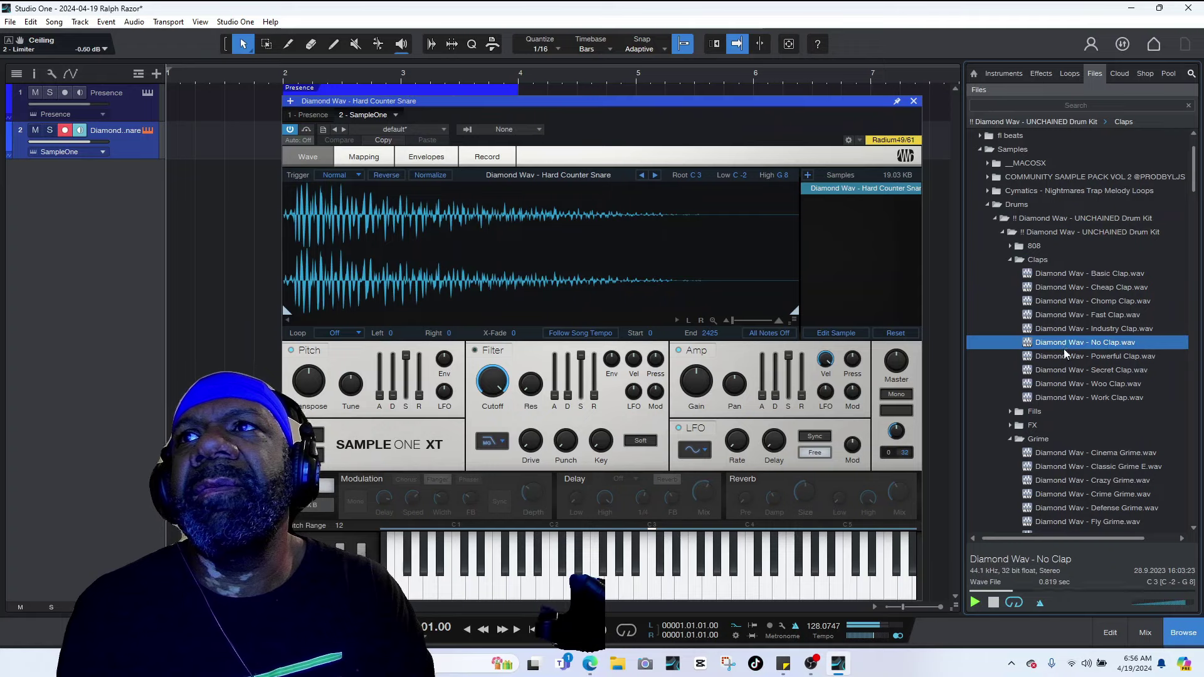
left_click(1064, 357)
right_click(1066, 358)
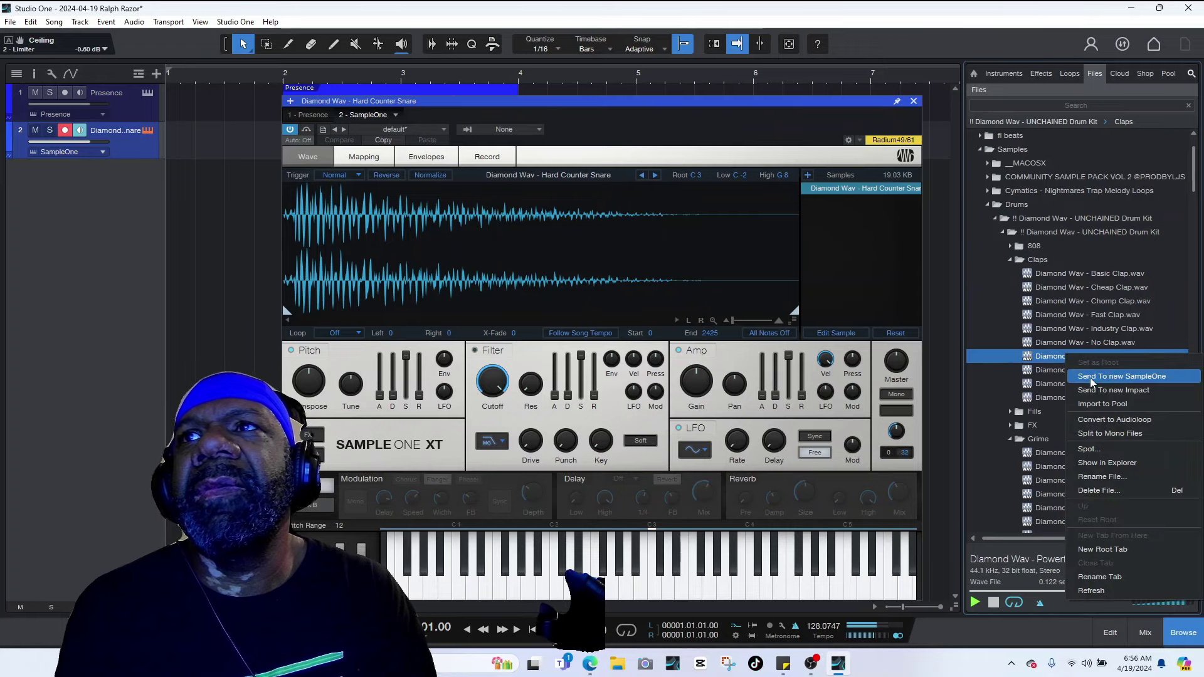
left_click(1090, 377)
- Audition samples in the kit's 808 folder, including All Star, Hazmat, Nine 909 A, Sauce 808 G and Scoop
left_click(1033, 246)
left_click(1056, 275)
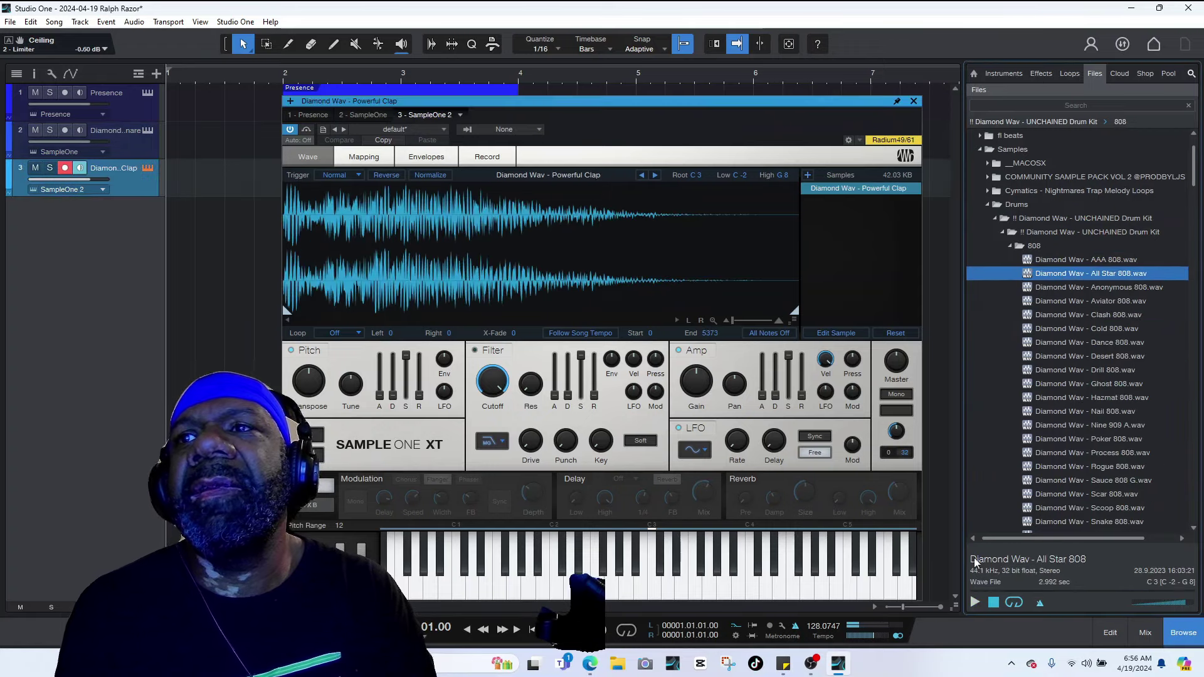
left_click(976, 602)
left_click(1055, 397)
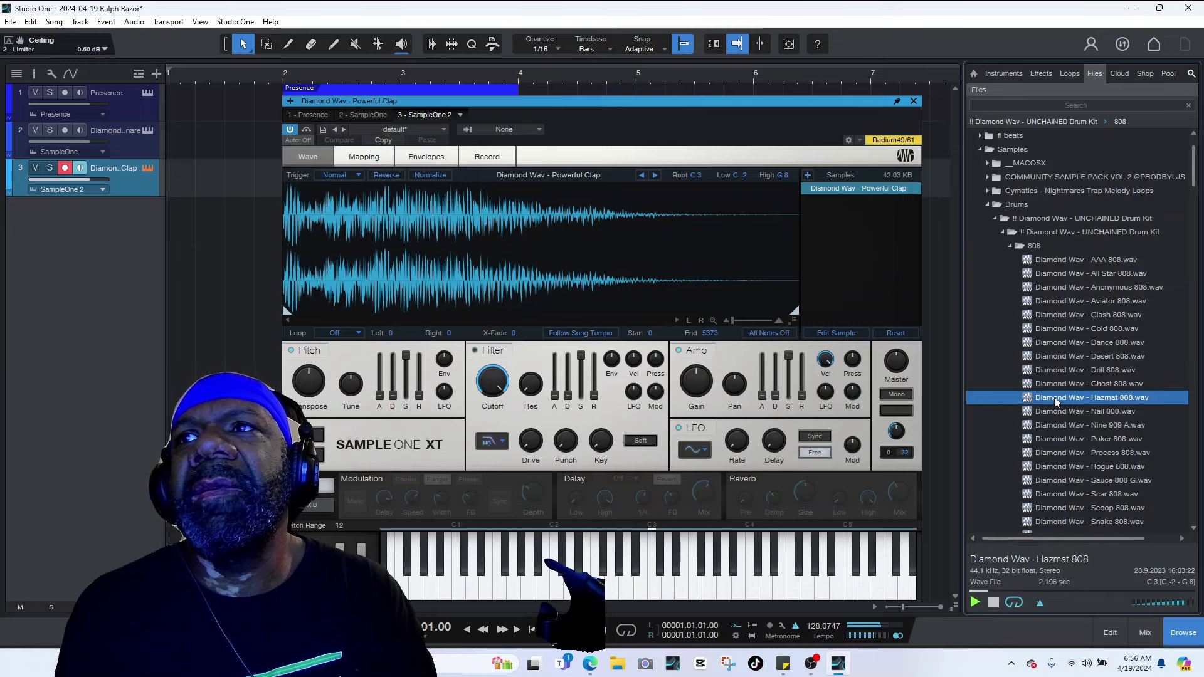
left_click(1053, 426)
left_click(1057, 481)
left_click(1053, 508)
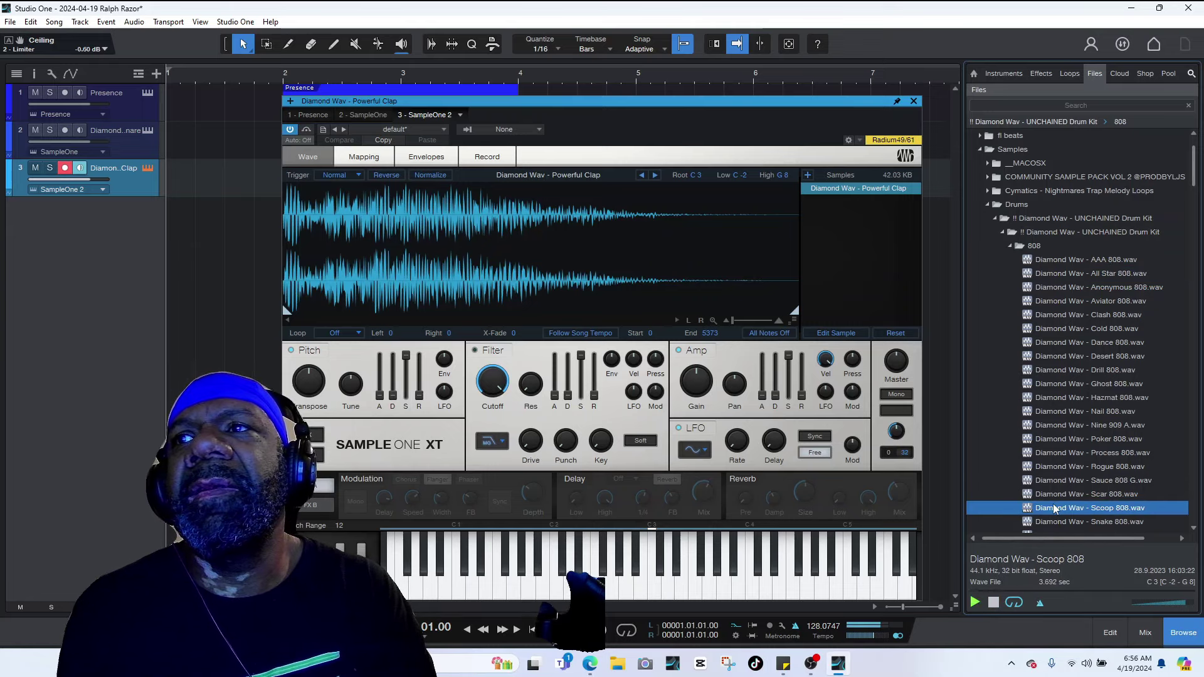
- Send Diamond Wav - Scoop 808 to a new SampleOne and close its instrument window
scroll(1056, 501, "down", 1)
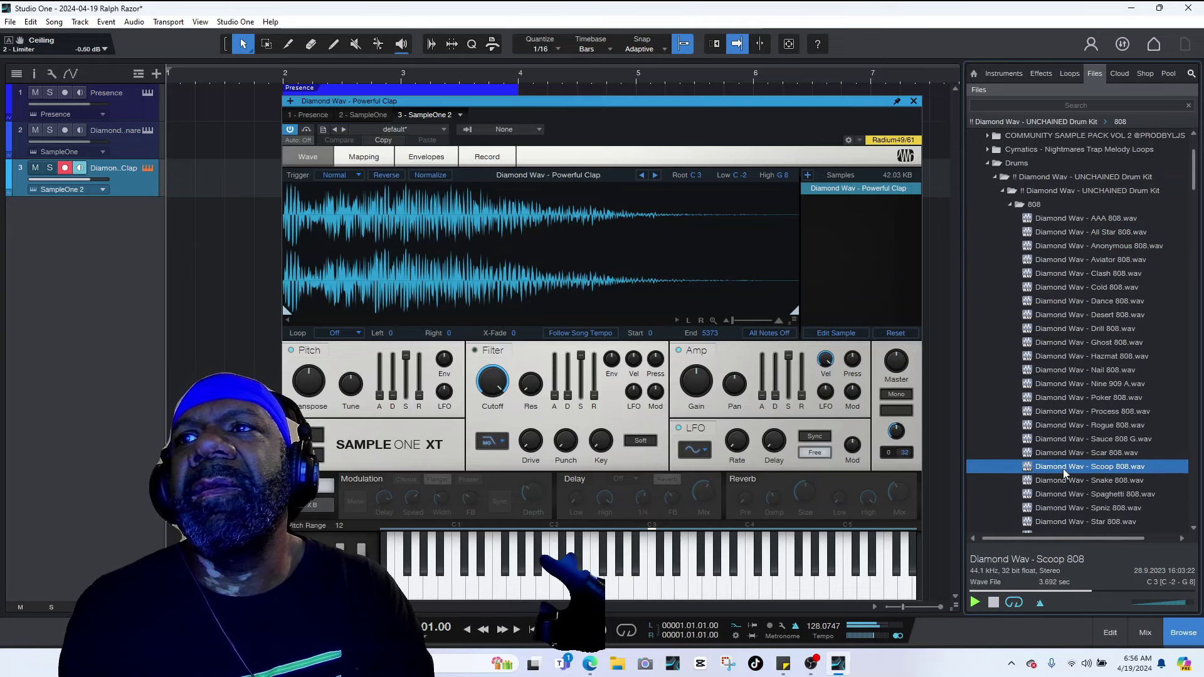
right_click(1063, 468)
left_click(1116, 246)
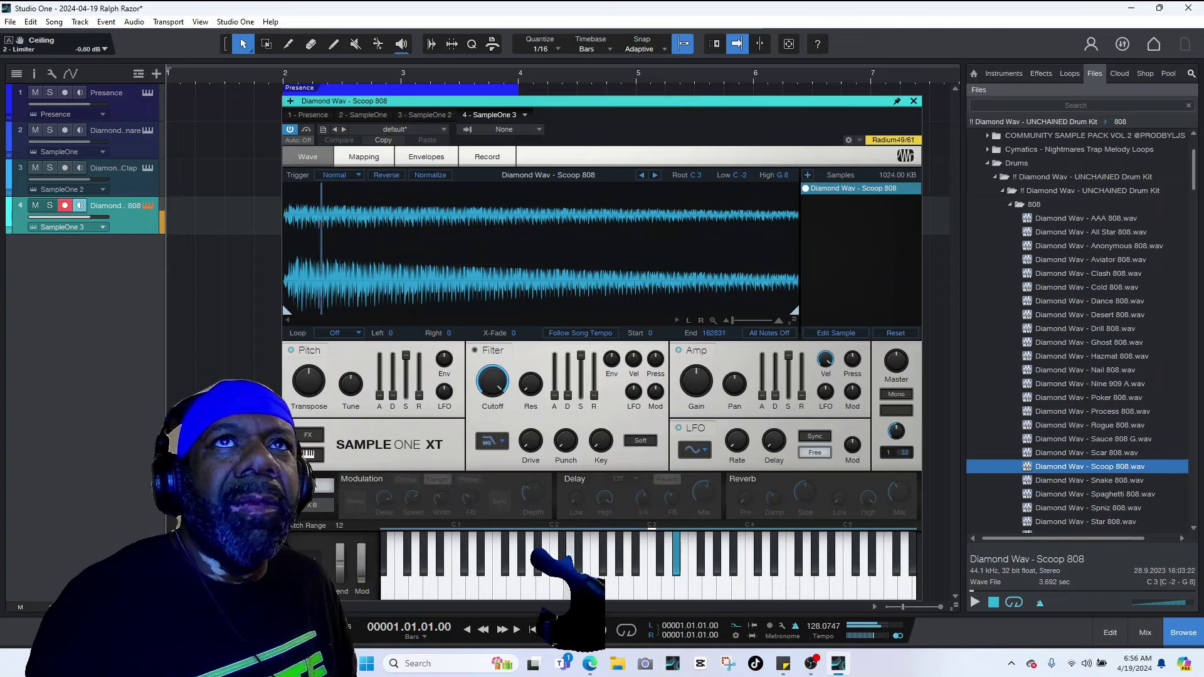
left_click(914, 101)
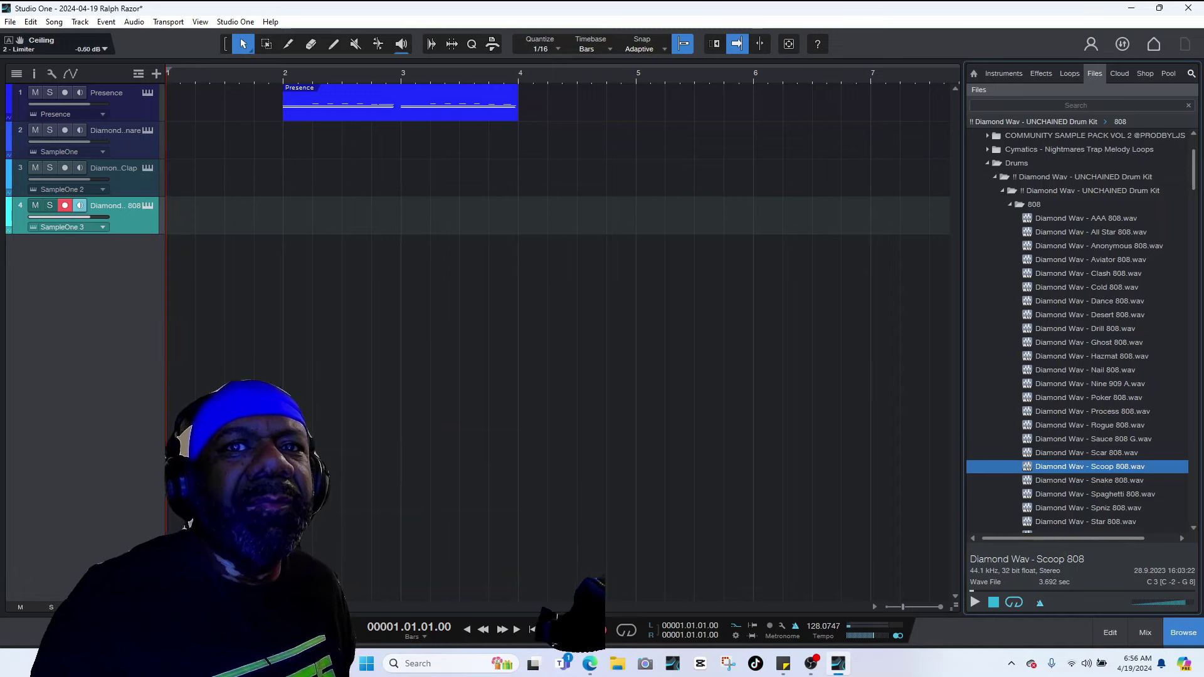
- Record a Scoop 808 bass part, shorten the recorded clip to end at bar 4, and play it back
left_click(603, 629)
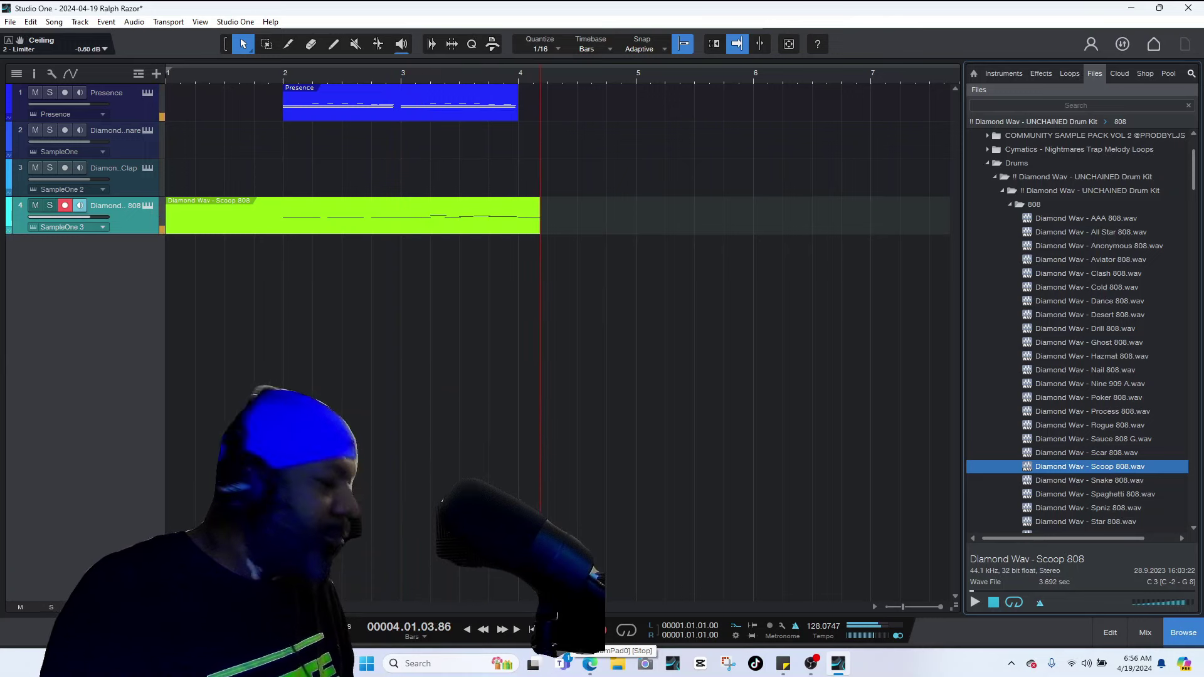
key("space")
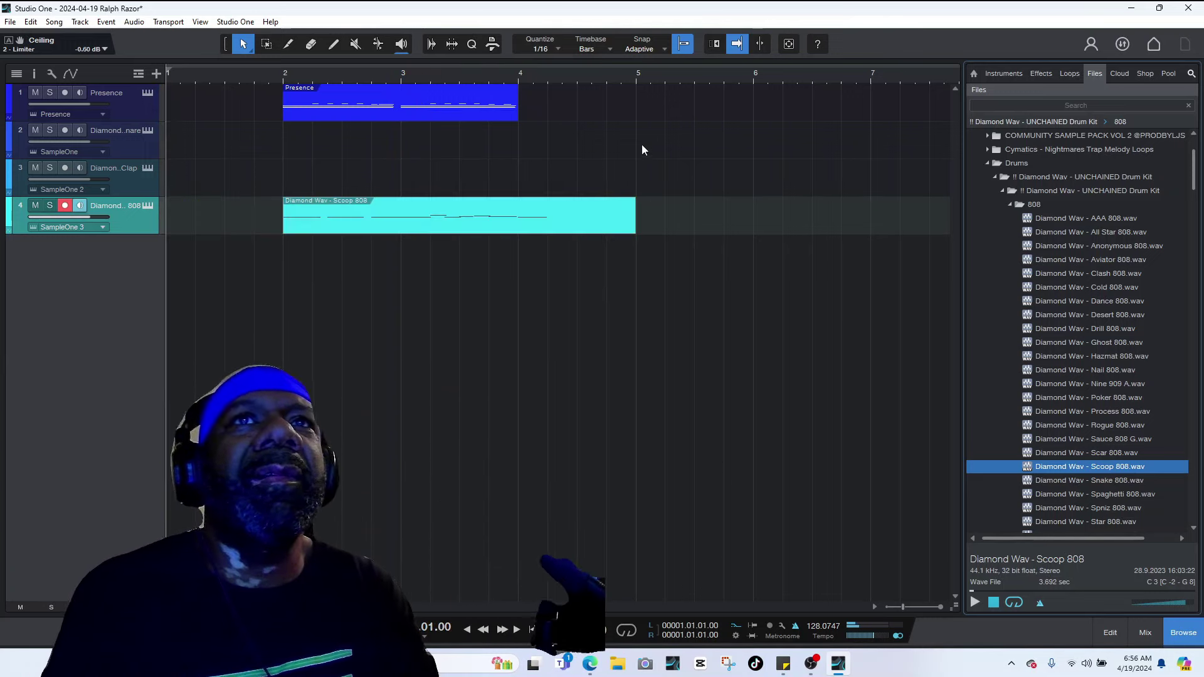
left_click_drag(633, 232, 519, 233)
key("space")
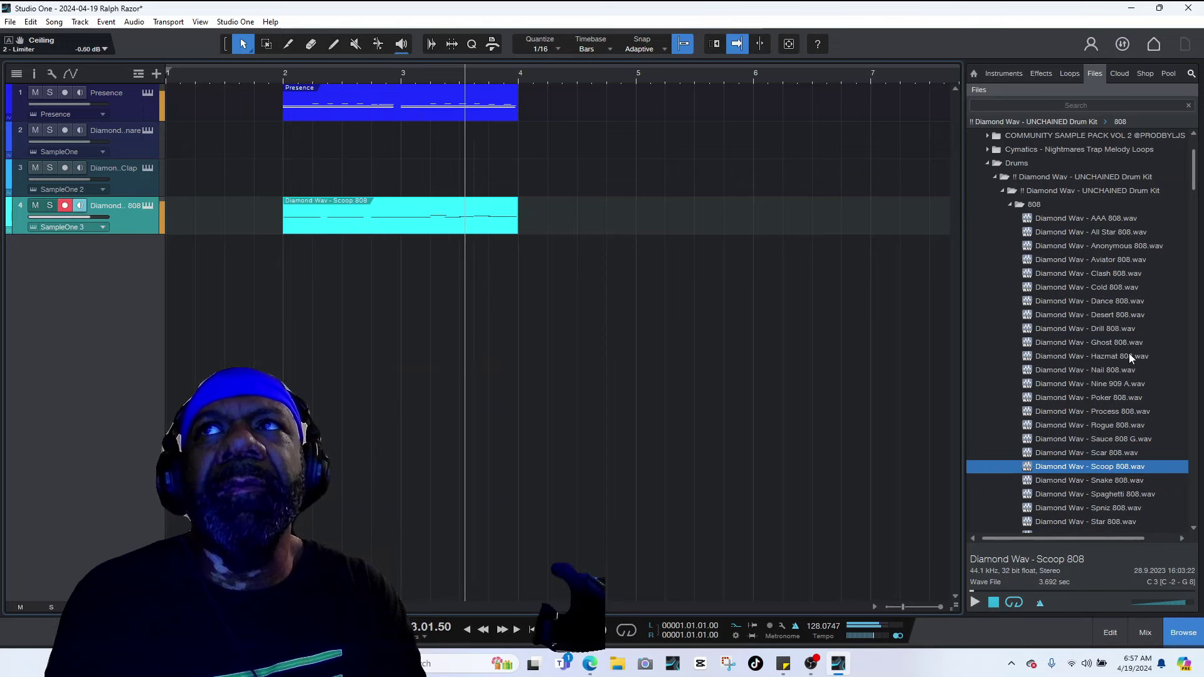
- Browse the UNCHAINED Drum Kit down to the samples in its Snare folder
left_click(1002, 190)
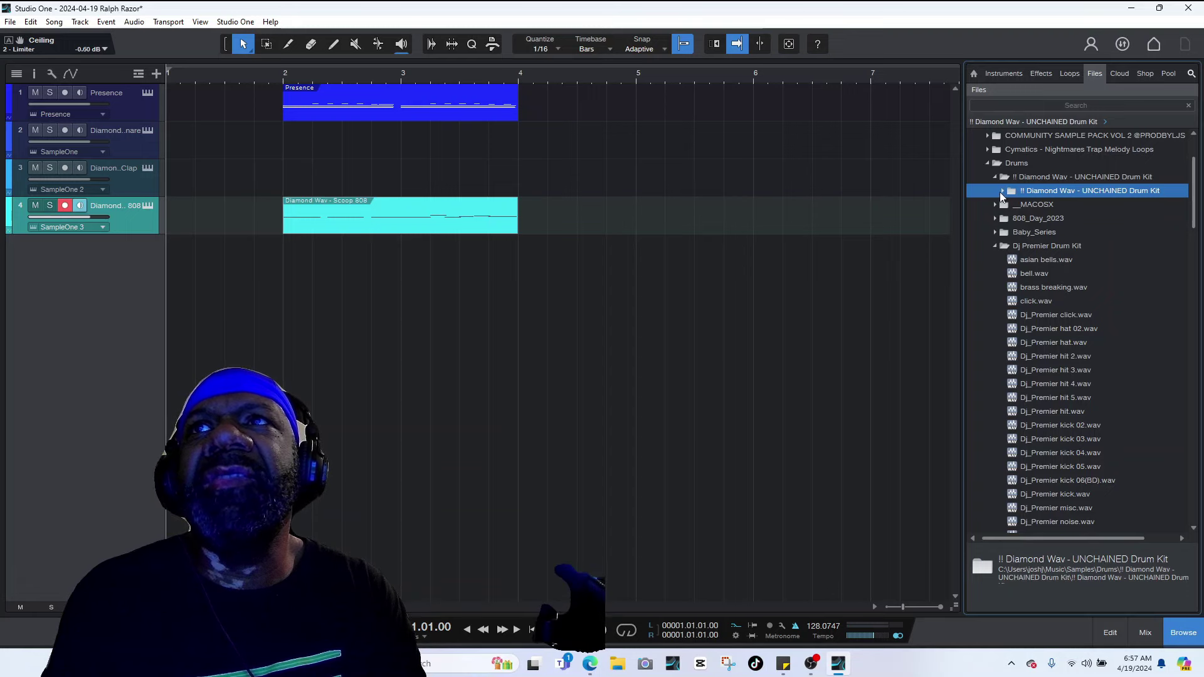
left_click(1002, 191)
scroll(1096, 401, "down", 5)
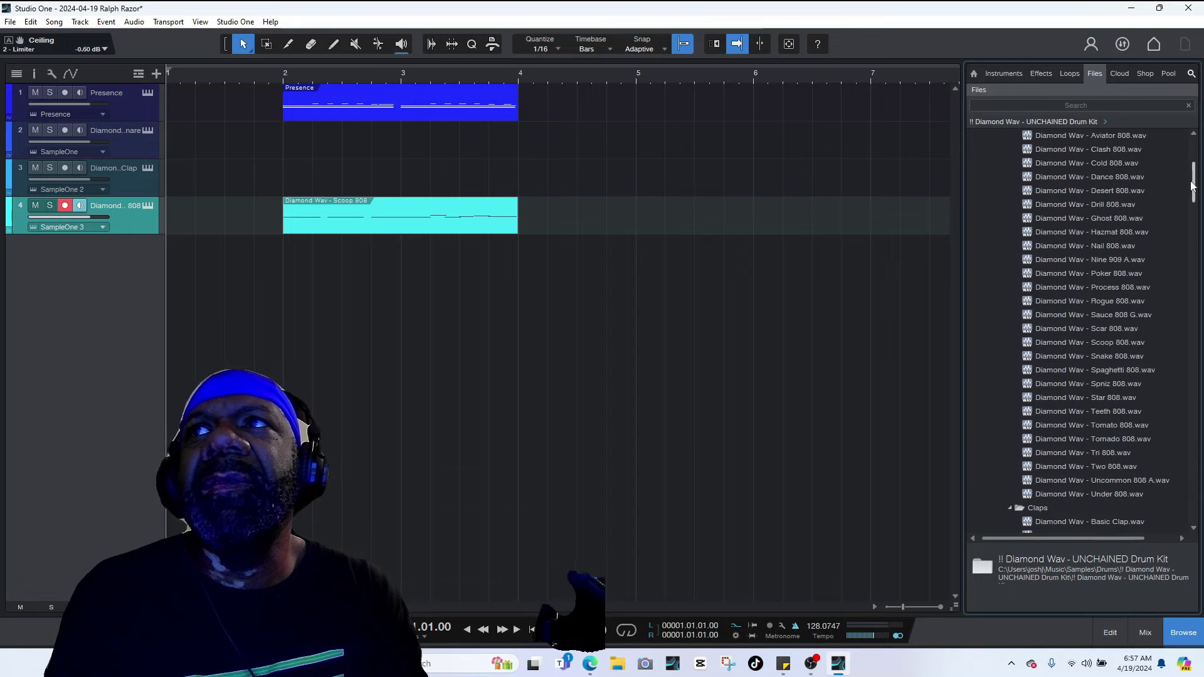
left_click_drag(1192, 186, 1201, 298)
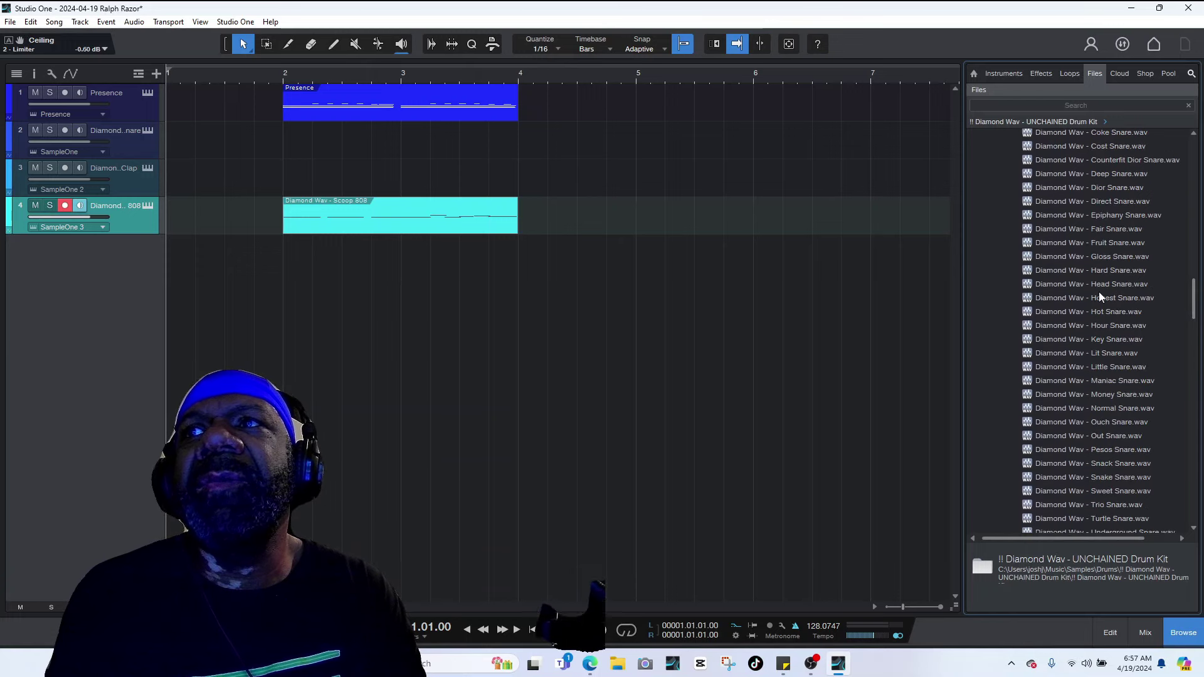
- Record a Powerful Clap part over bars 2 and 3 on the clap's SampleOne track
left_click(146, 187)
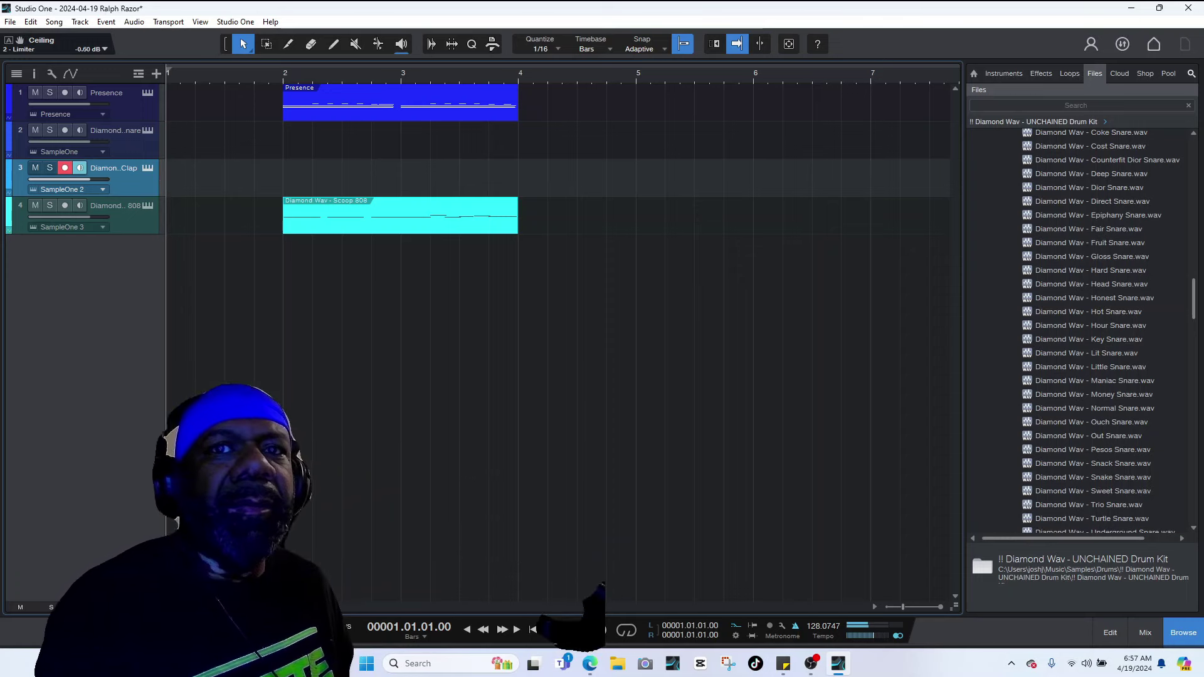
left_click(601, 630)
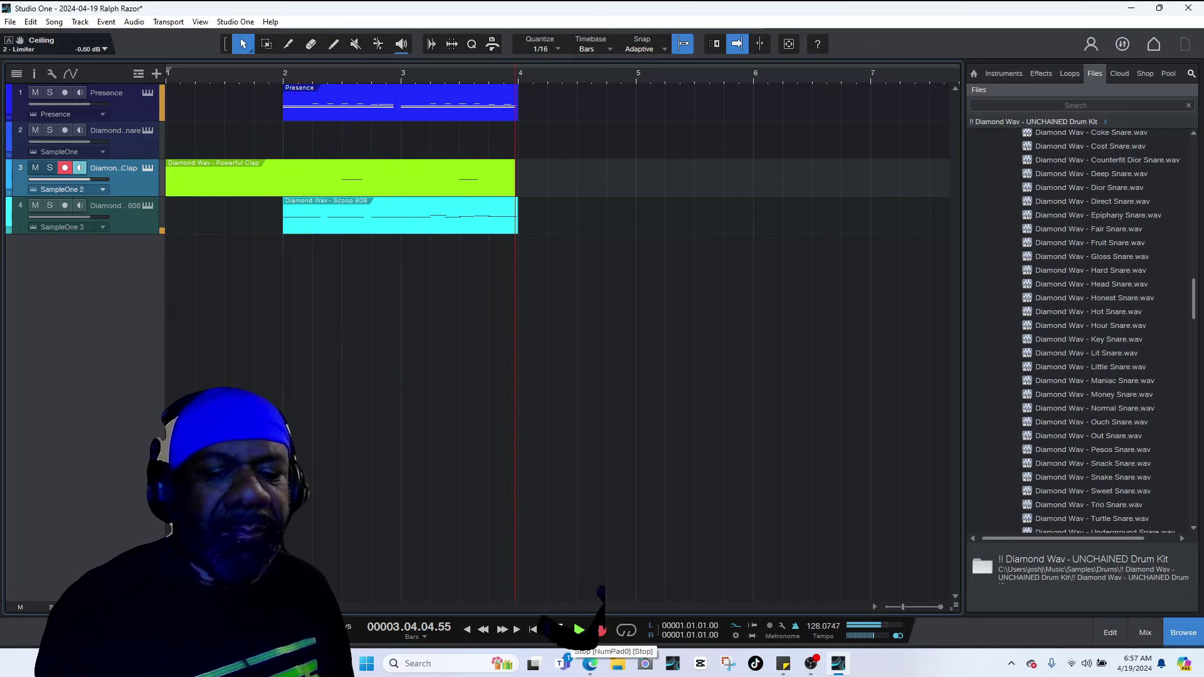
left_click(558, 630)
- Examine the notes of the Presence and Scoop 808 parts in the note editor, and close the editor
double_click(419, 110)
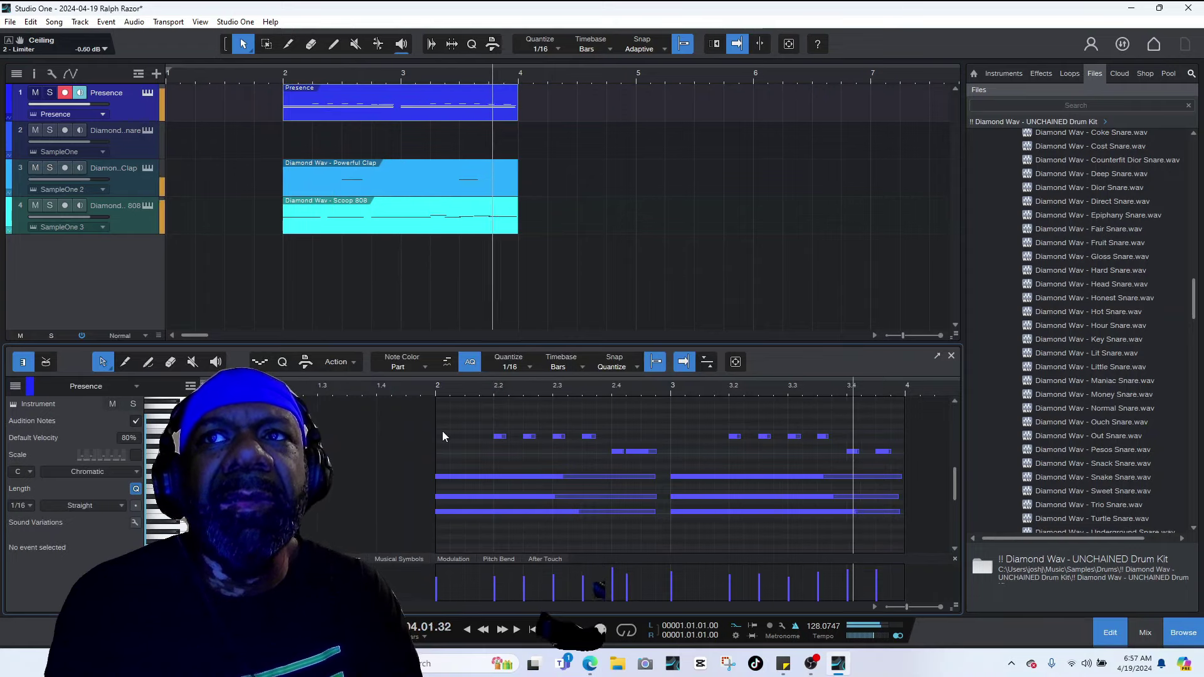
left_click(426, 228)
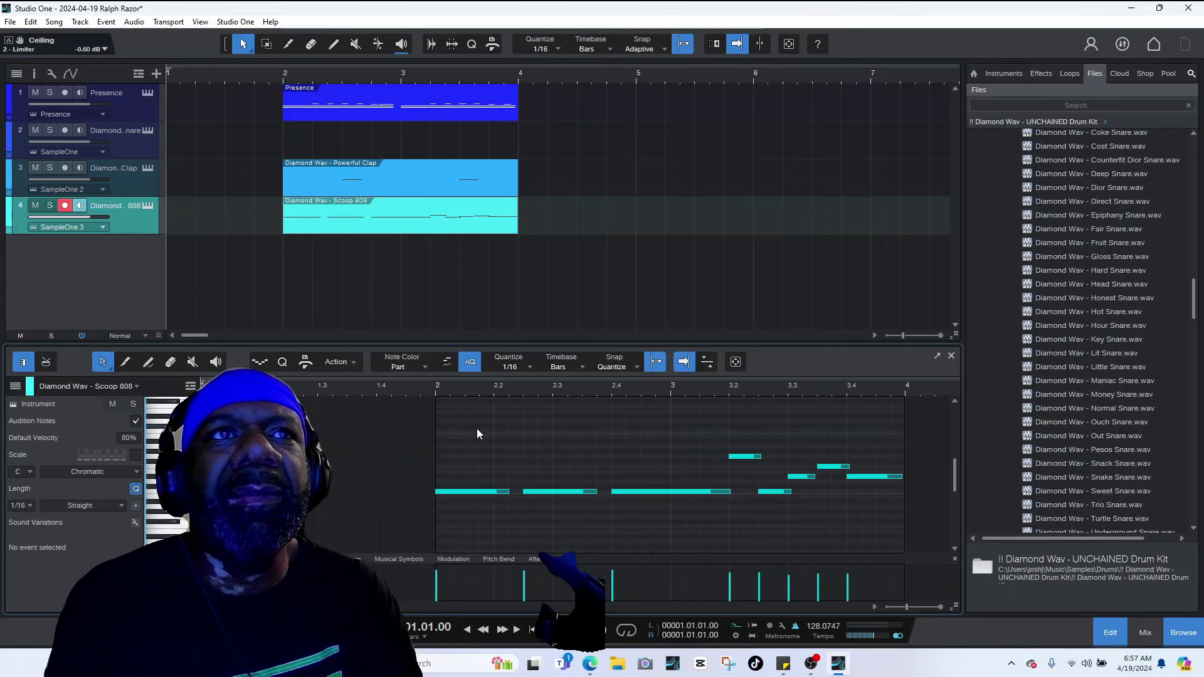
key("ctrl+a")
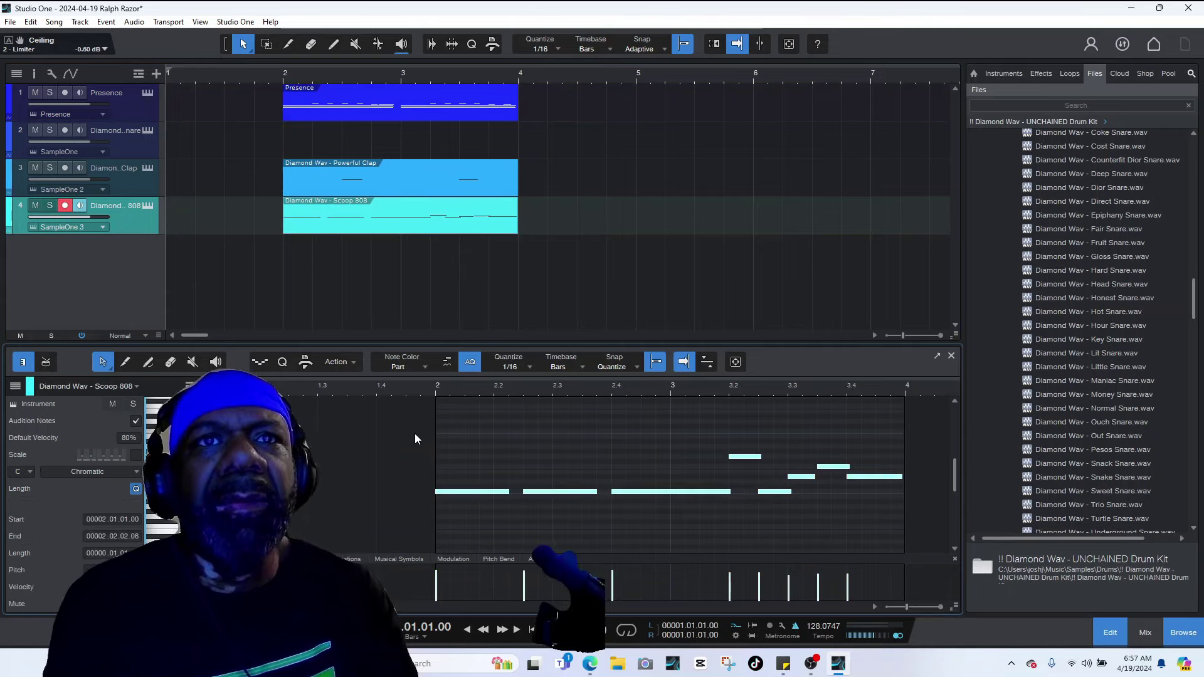
right_click(453, 431)
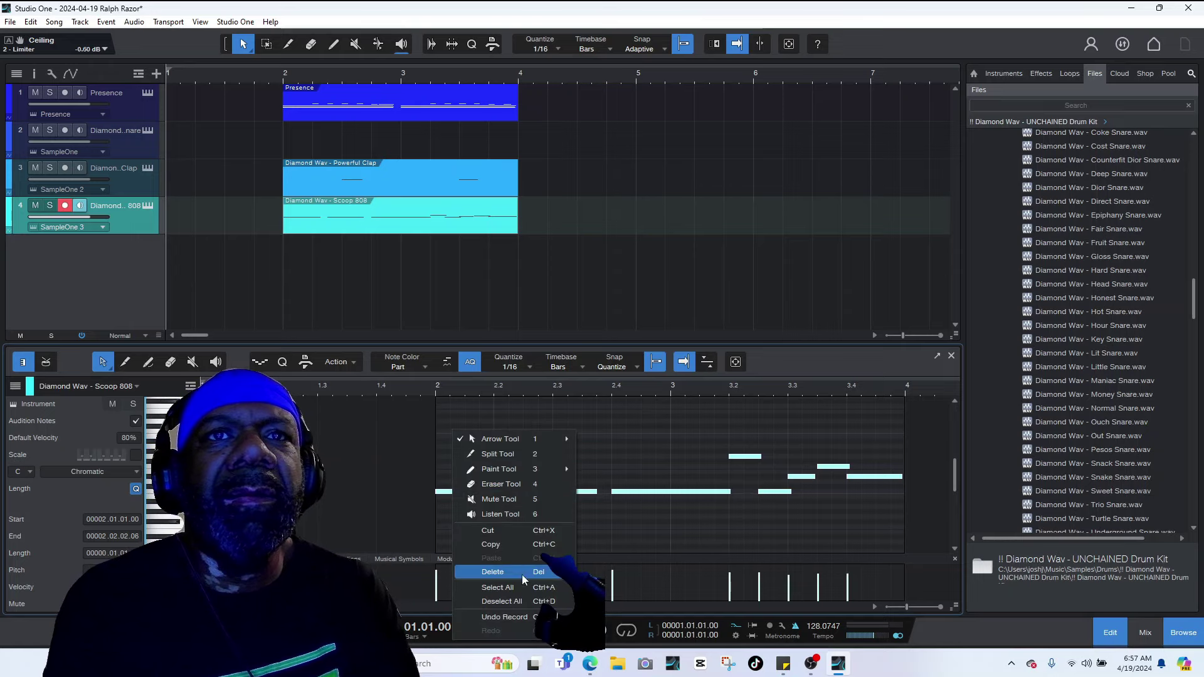
left_click(792, 365)
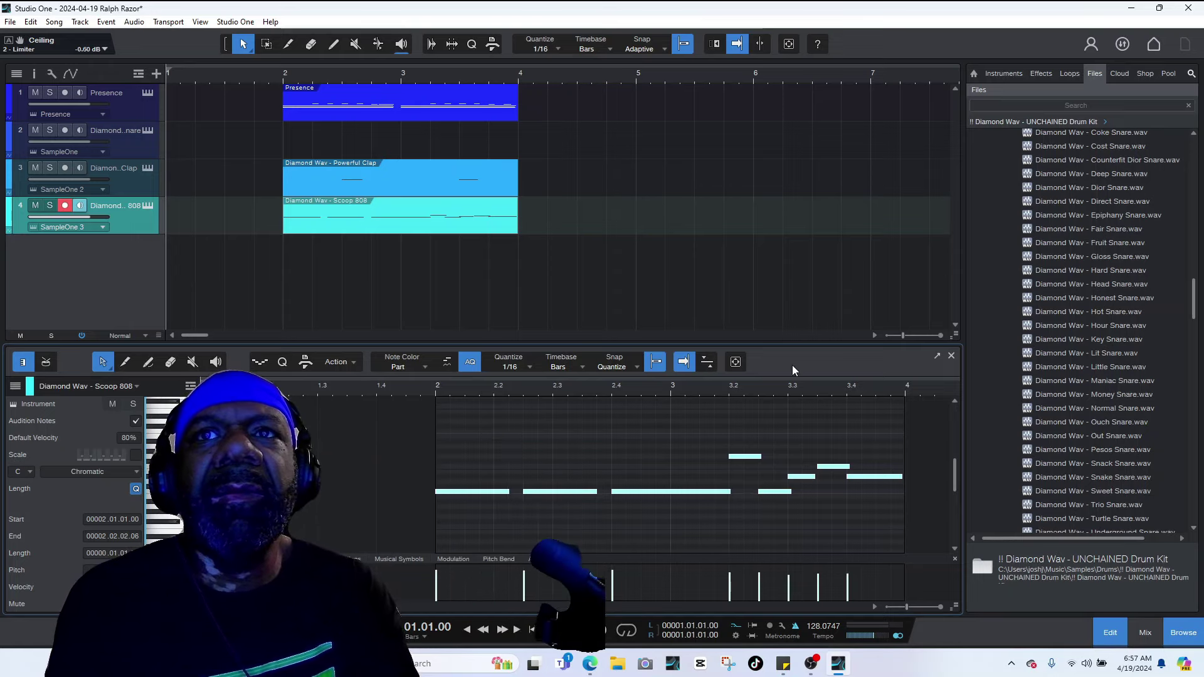
left_click(951, 355)
- Play back the beat and record a Hard Counter Snare part over bars 2 and 3 on its SampleOne track
key("space")
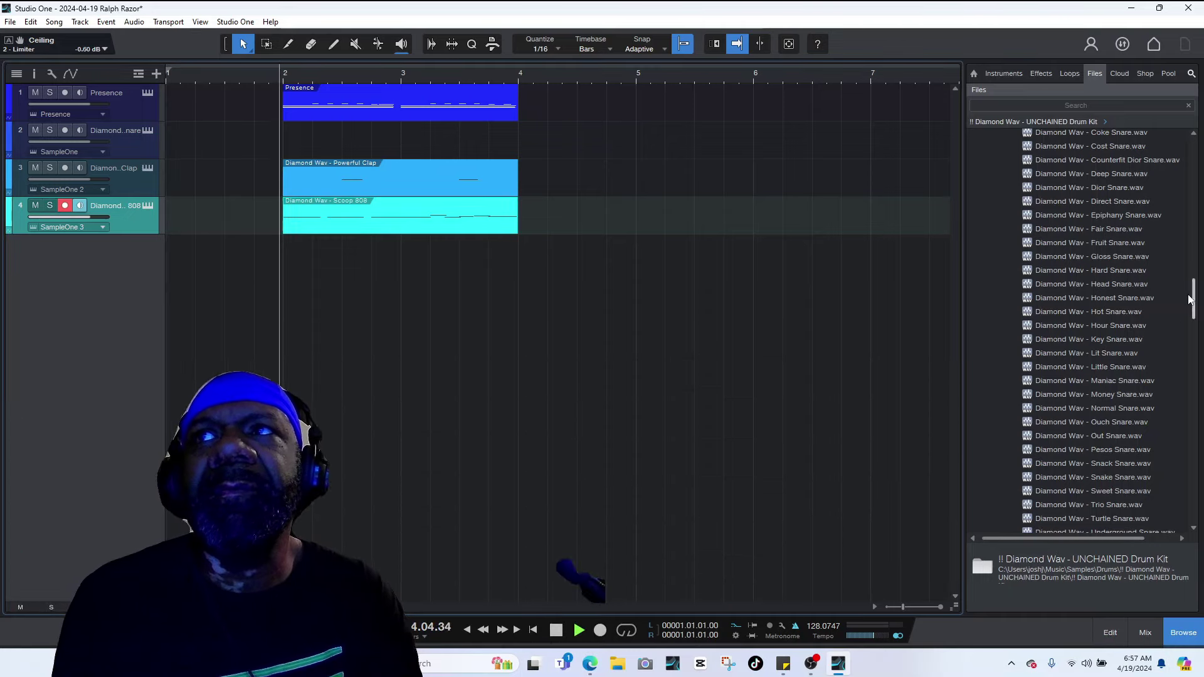
left_click(126, 148)
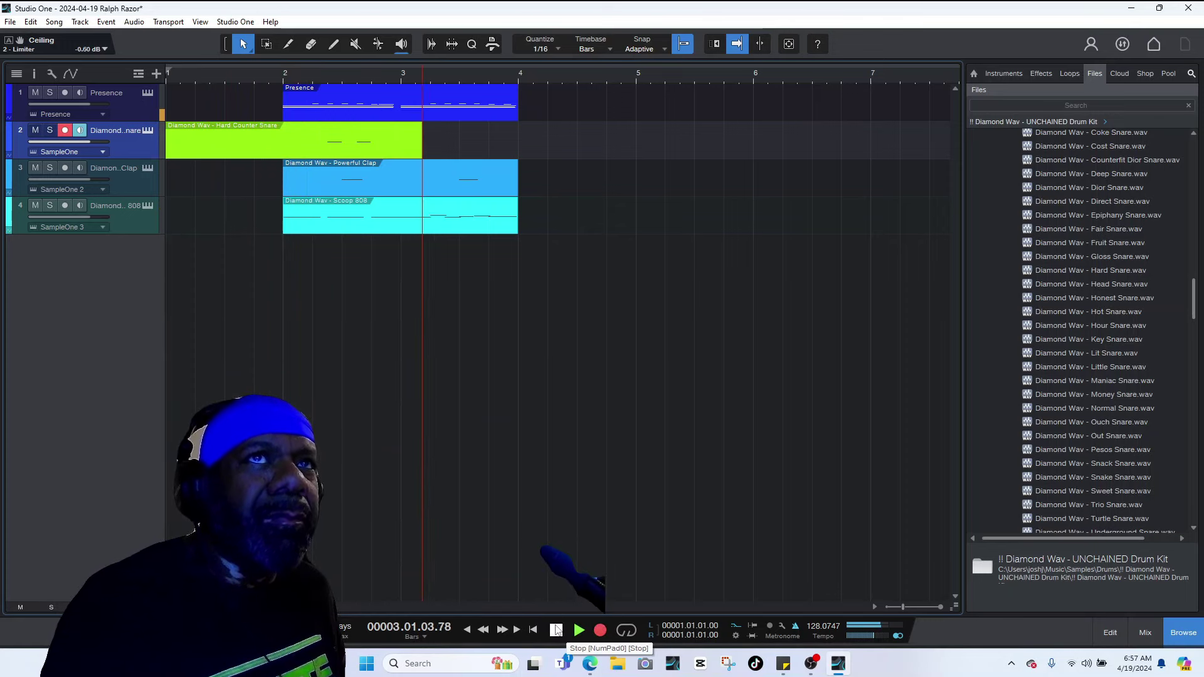
left_click(555, 630)
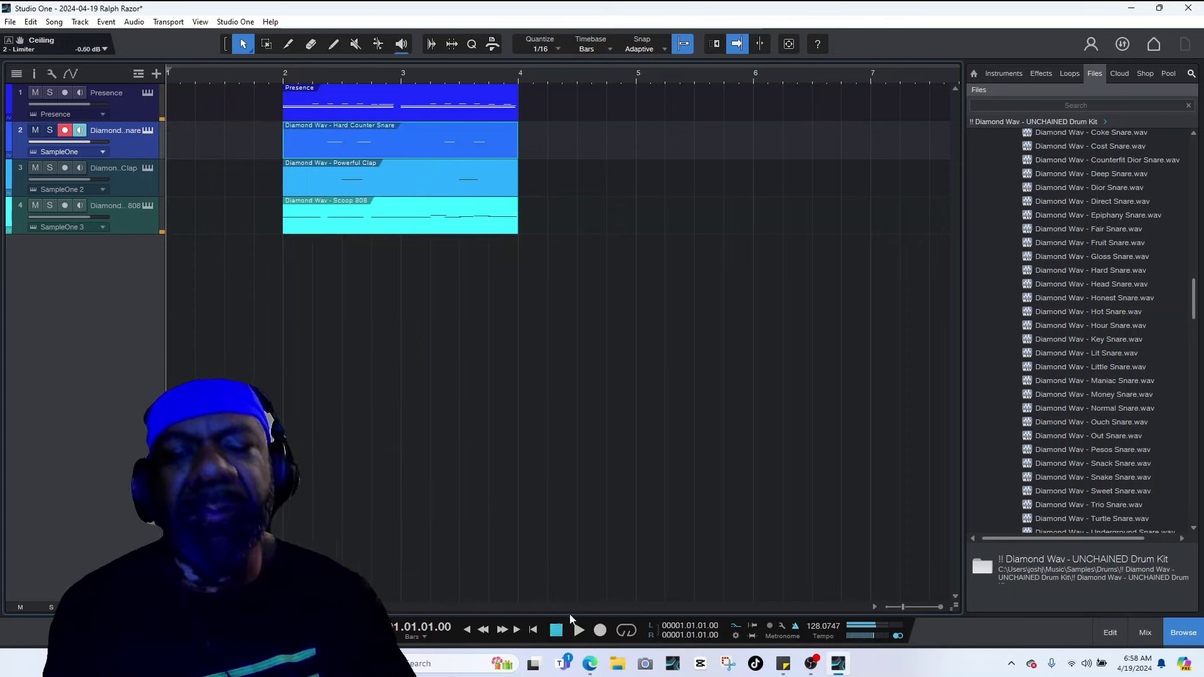
- Collapse the Snare folder and try auditioning Dj Premier Drum Kit kicks, including kick 02, kick 03 and kick 06(BD)
scroll(1143, 233, "up", 5)
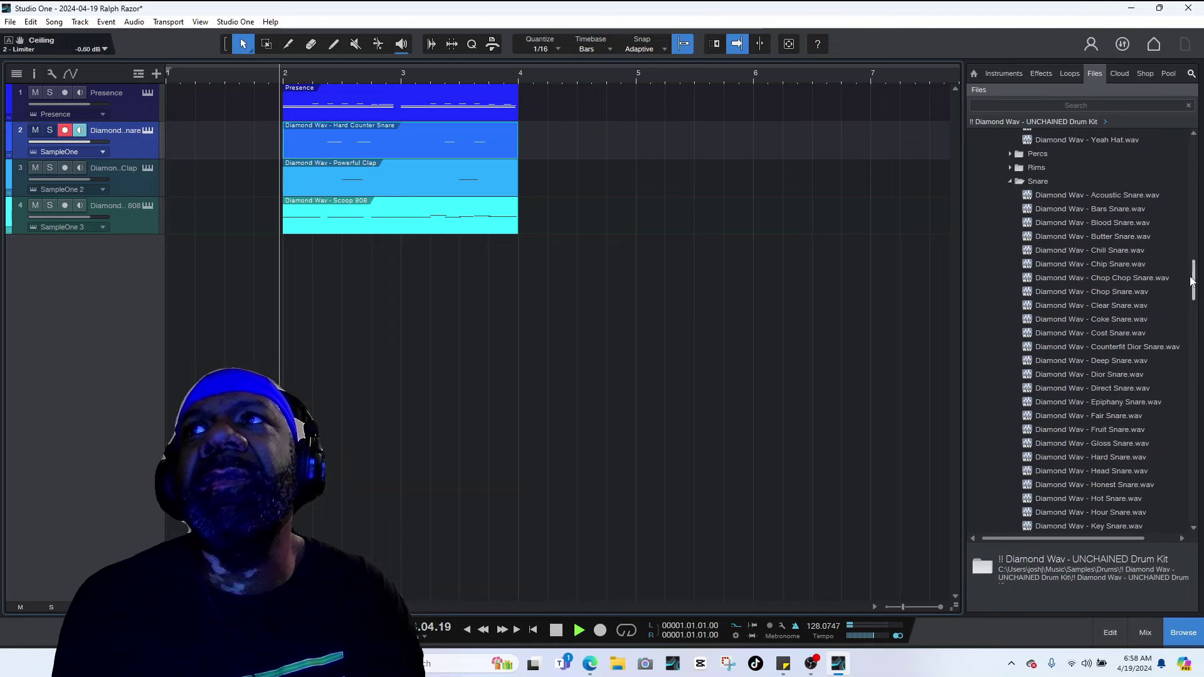
left_click(1009, 181)
left_click(1089, 420)
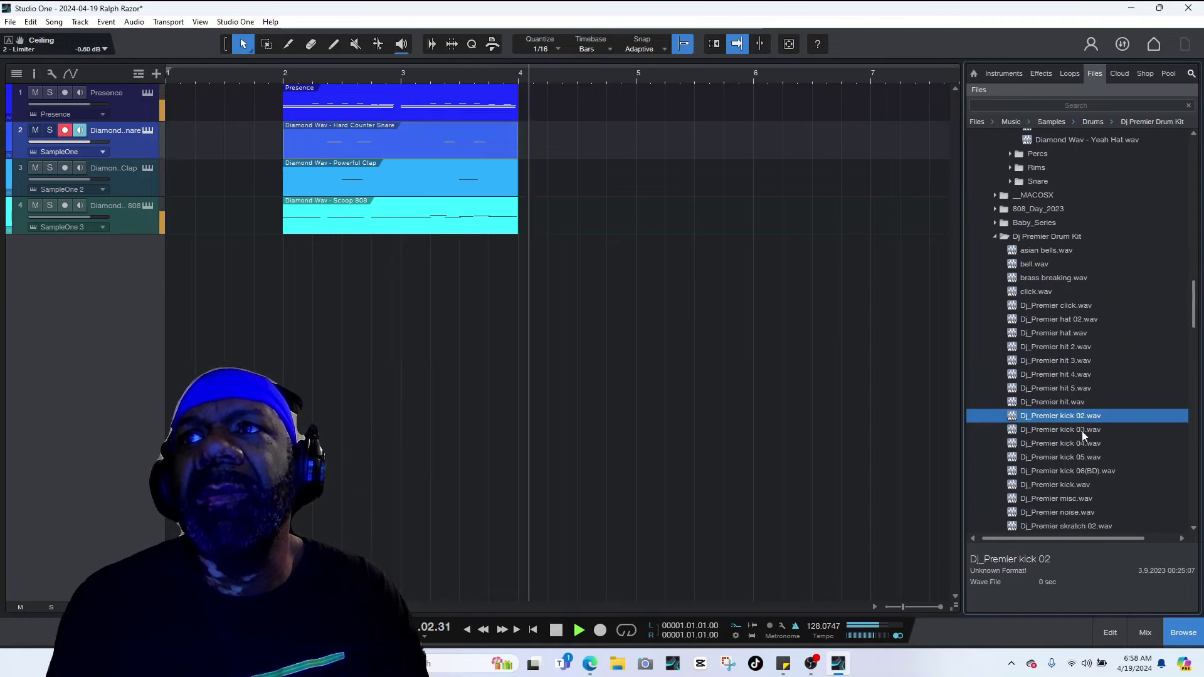
key("Down")
left_click(1037, 472)
scroll(1055, 470, "down", 3)
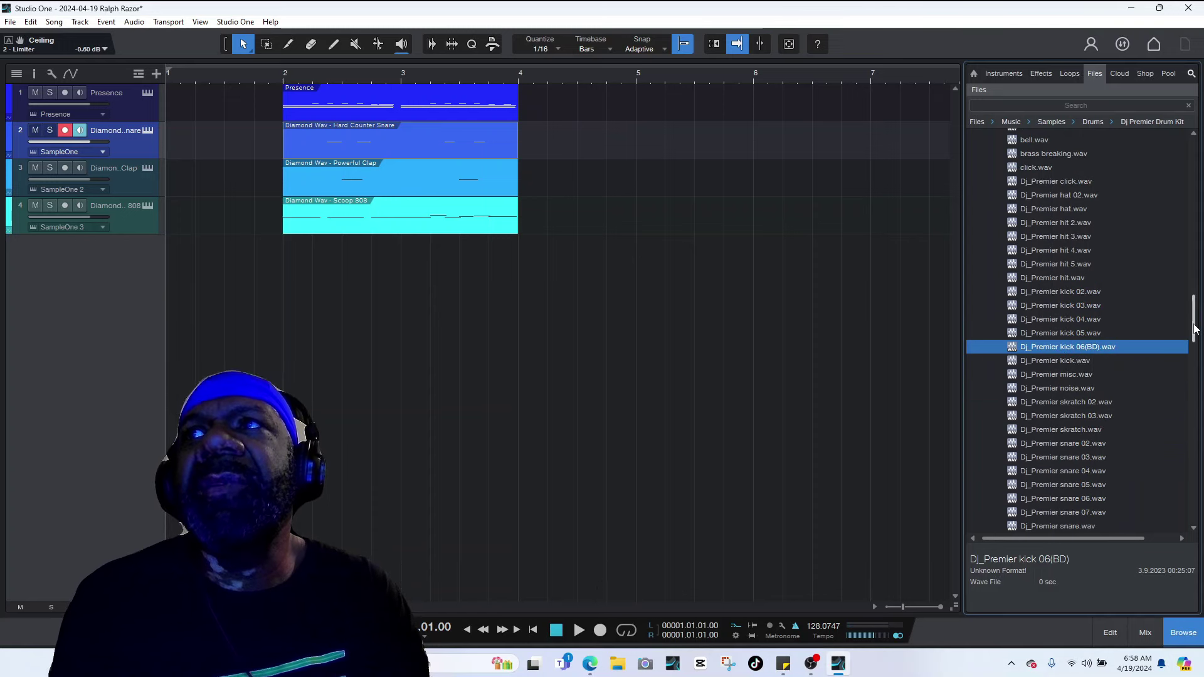
- Collapse the UNCHAINED Drum Kit and open the 808s folder inside Baby_Series' Drum Kit - 808s
left_click_drag(1194, 327, 1201, 164)
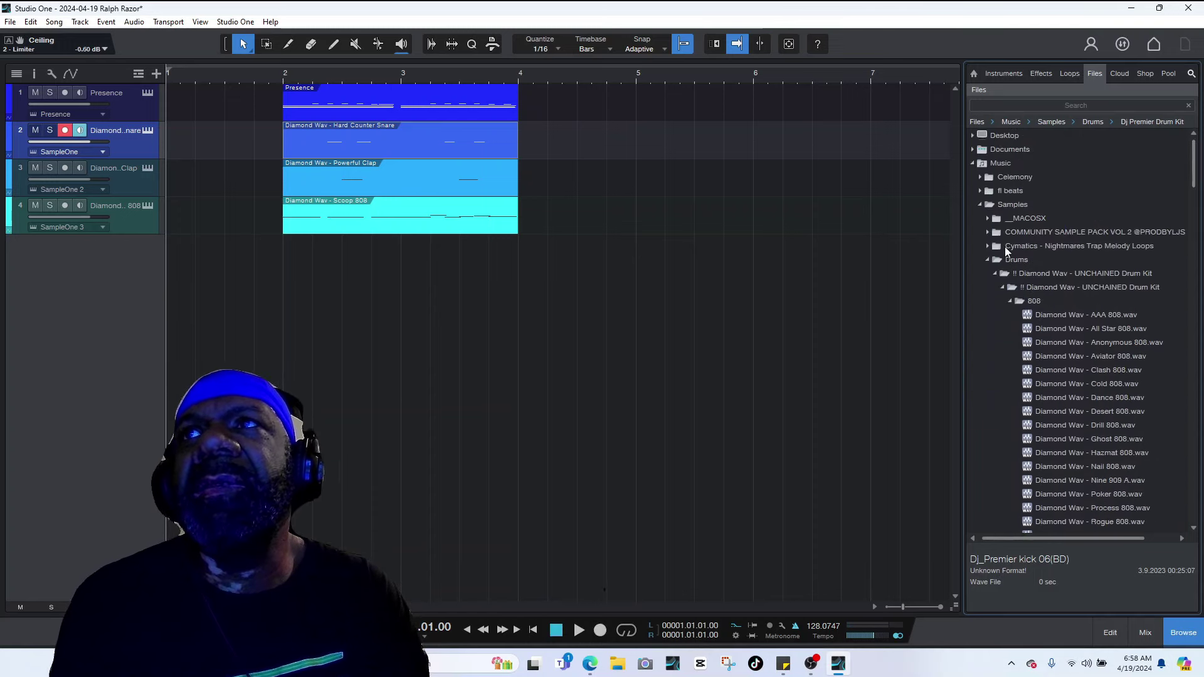
left_click(996, 274)
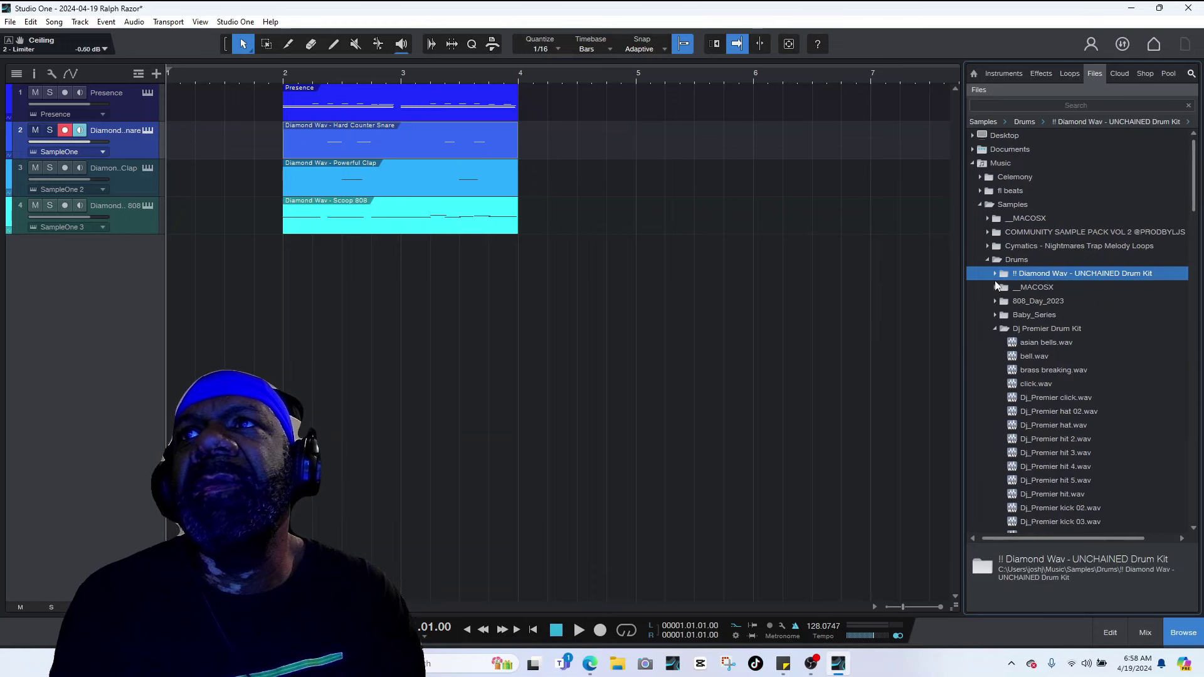
left_click(994, 315)
left_click(1003, 330)
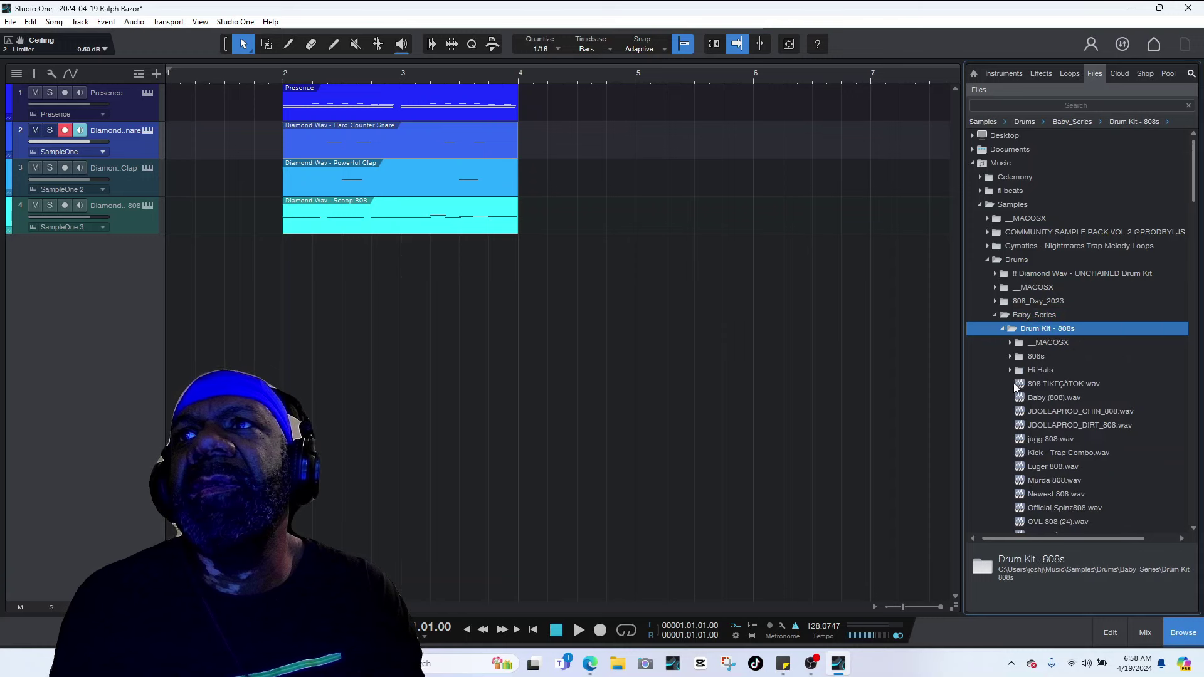
left_click(1011, 356)
- Audition the Baby Zay, Aural, Buzz, Rattle and Ting samples in the Baby_Series 808s folder
left_click(1041, 384)
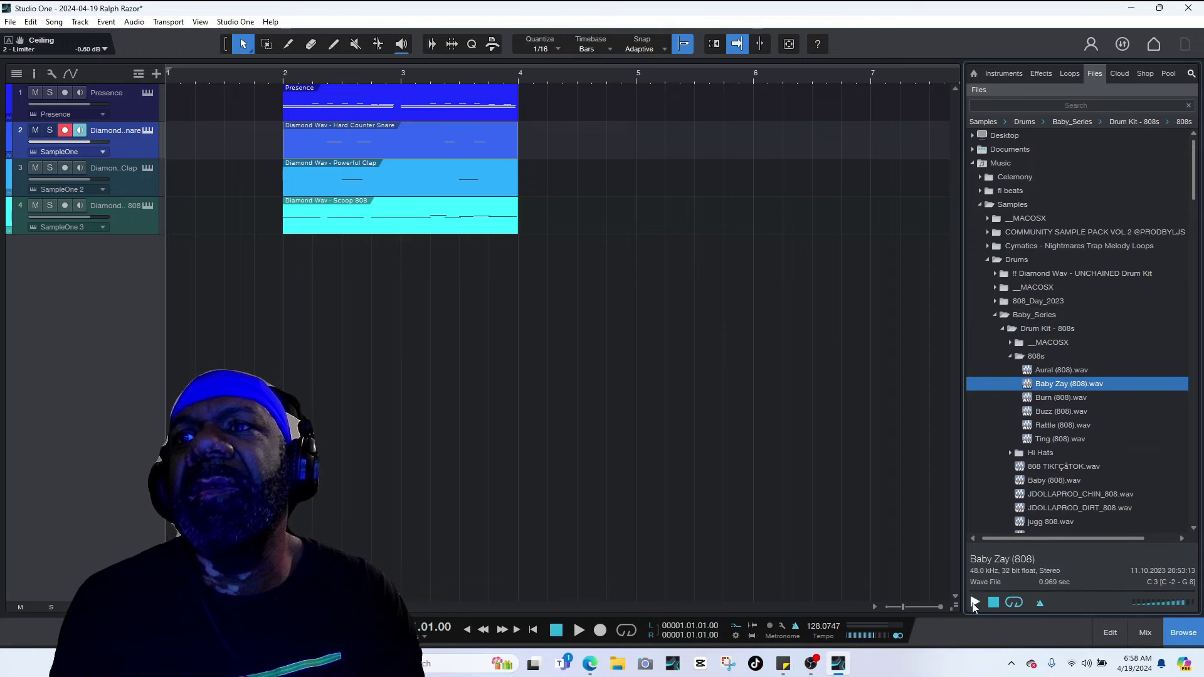
left_click(1064, 371)
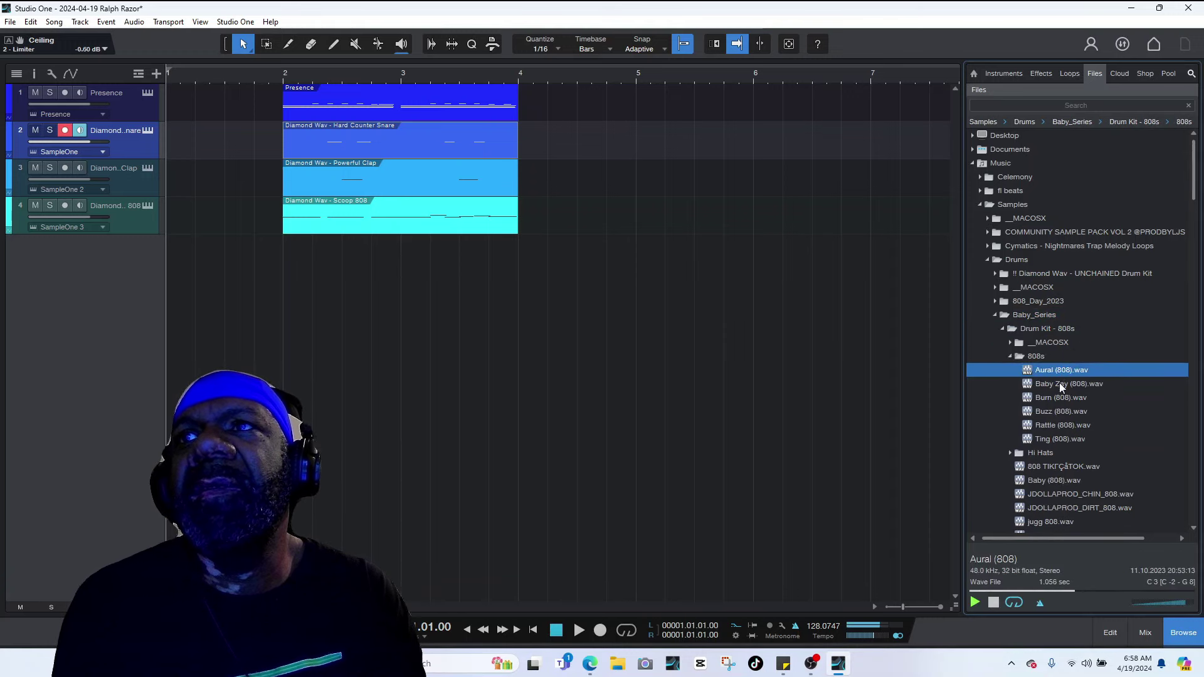
left_click(1059, 412)
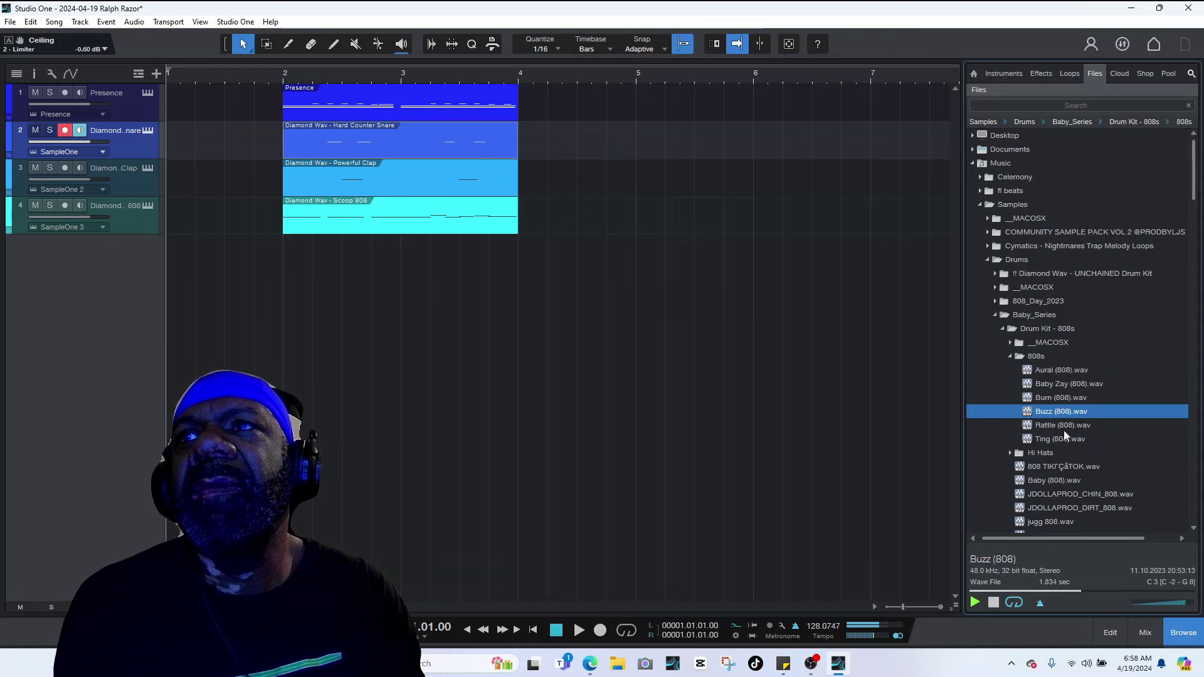
left_click(1063, 426)
left_click(1055, 439)
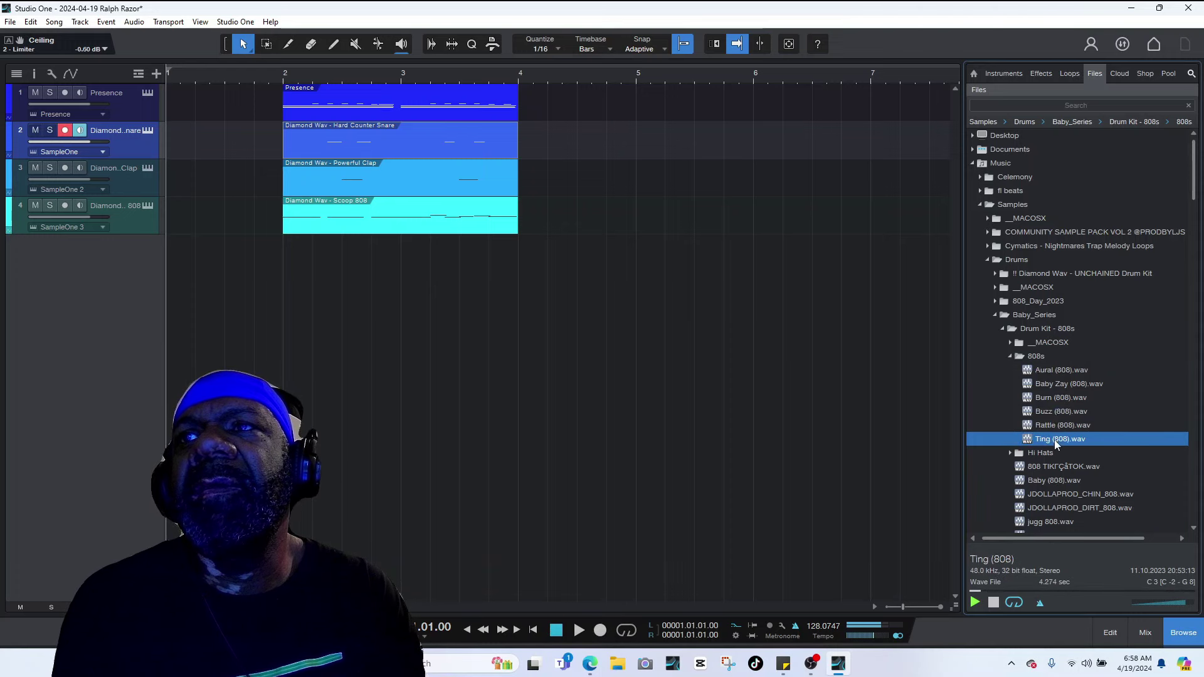
- Send the Aural (808) sample from the Baby_Series 808s folder to a new SampleOne track
left_click(1051, 374)
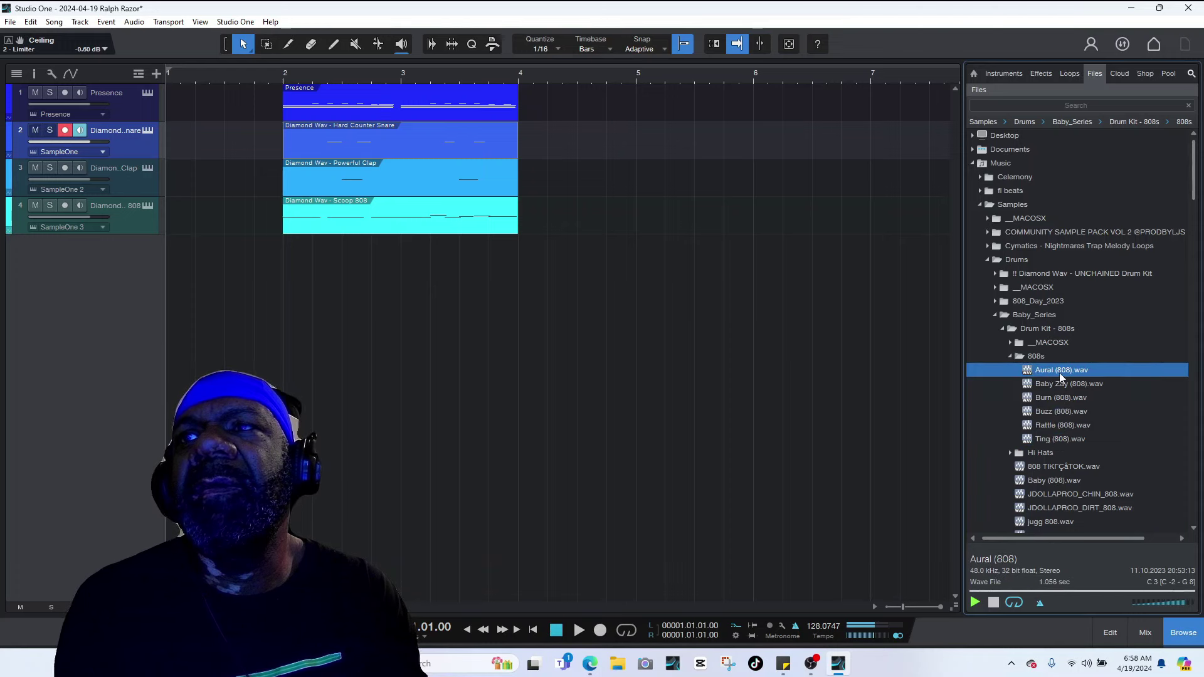
right_click(1051, 372)
left_click(1079, 395)
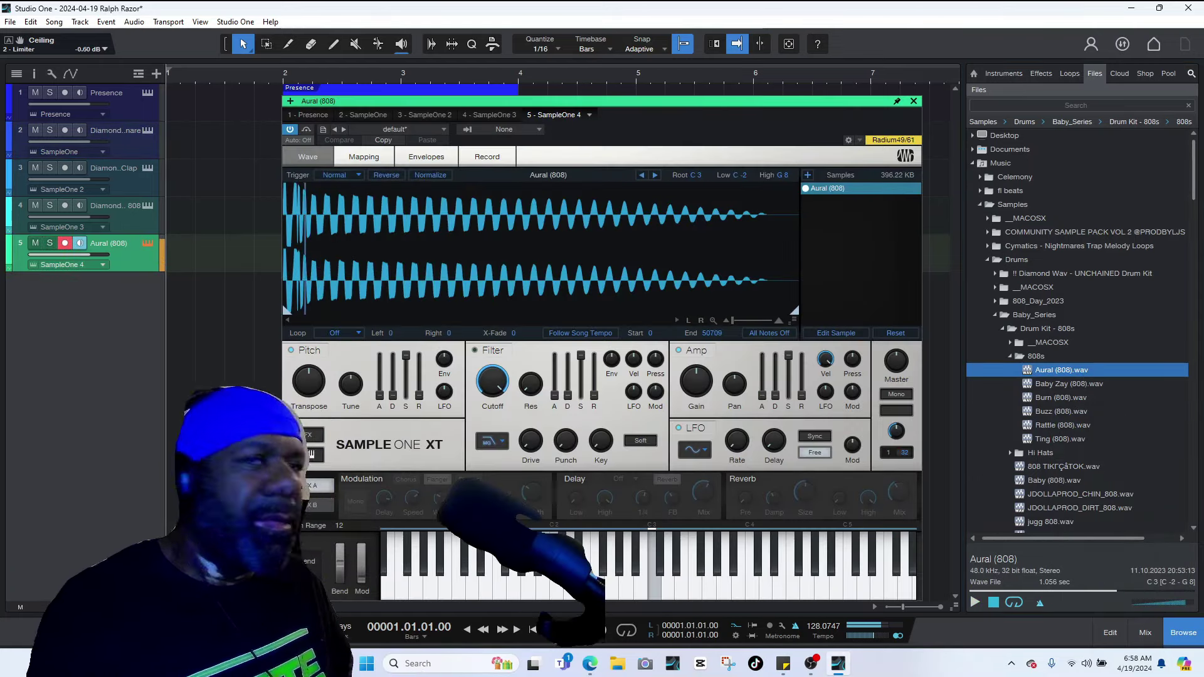
- Record an Aural (808) part over bars 2 and 3 on its SampleOne track and play it back
key("space")
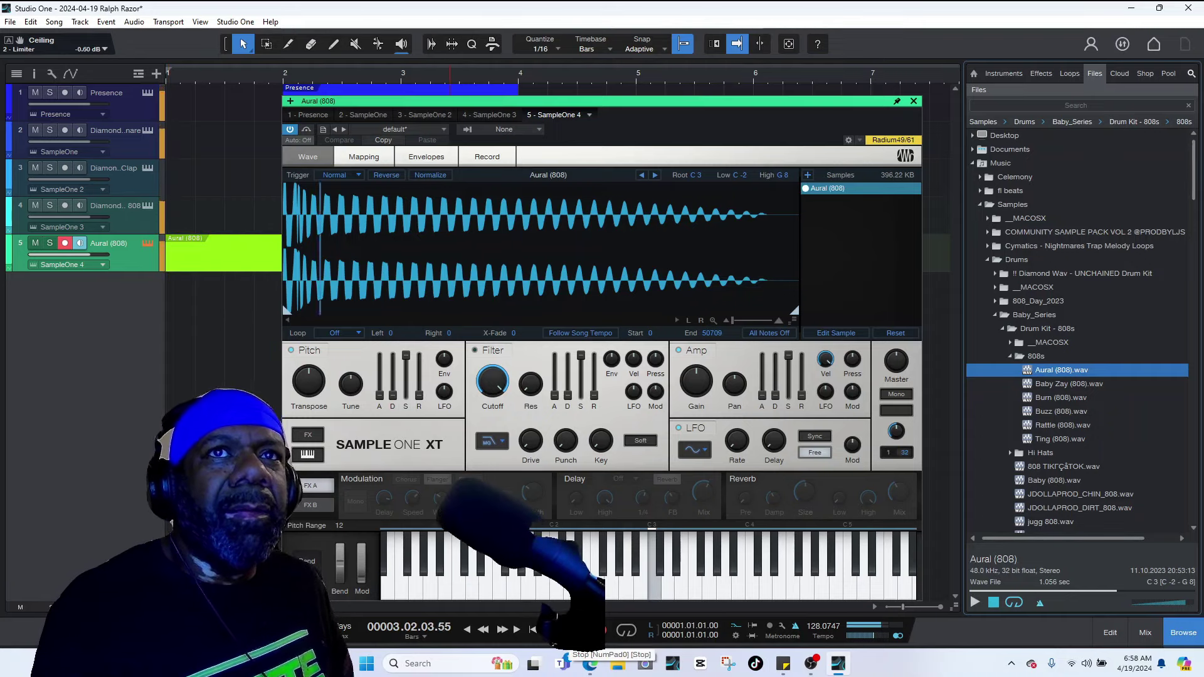
left_click(557, 630)
left_click(578, 630)
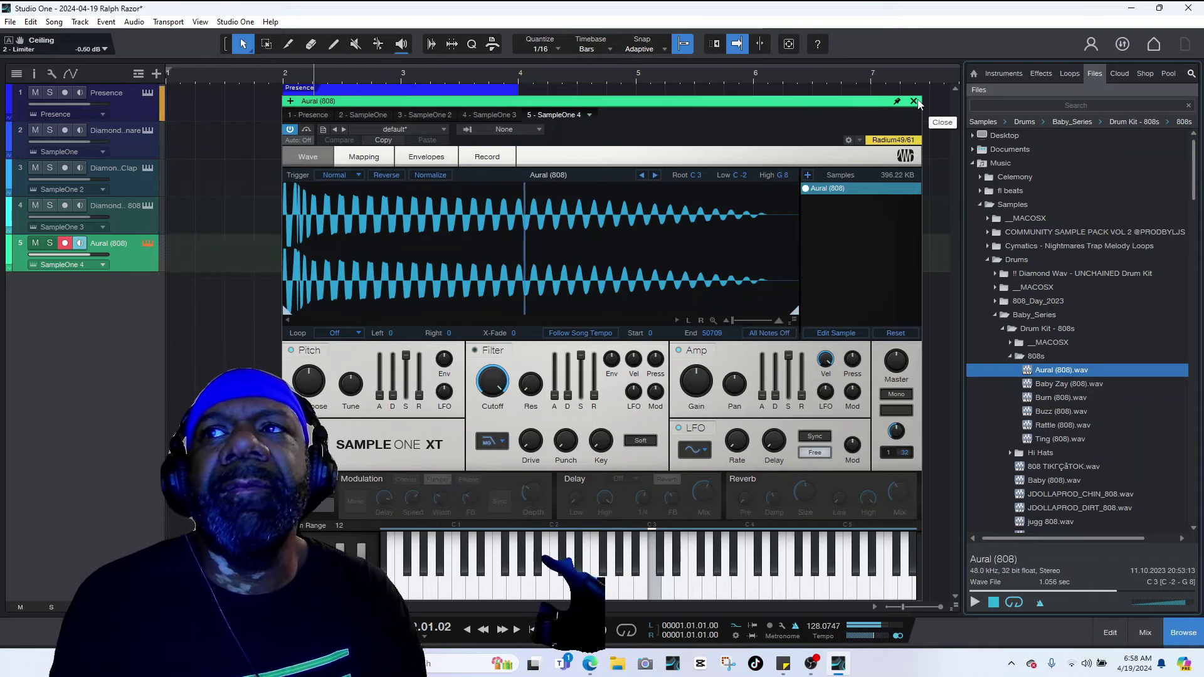
- Audition the TikTok 808, JDOLLAPROD_DIRT_808, Kick - Trap Combo and Luger 808 samples in the Drum Kit - 808s folder
scroll(1111, 474, "down", 1)
scroll(1110, 471, "down", 1)
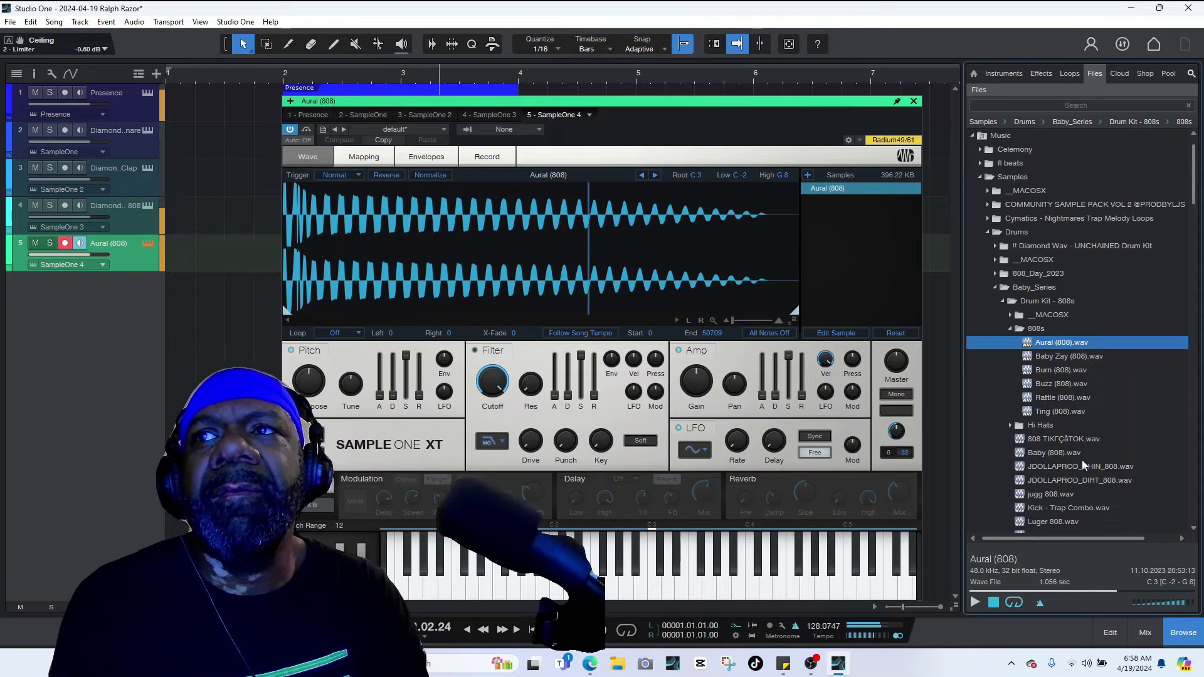
left_click(1043, 439)
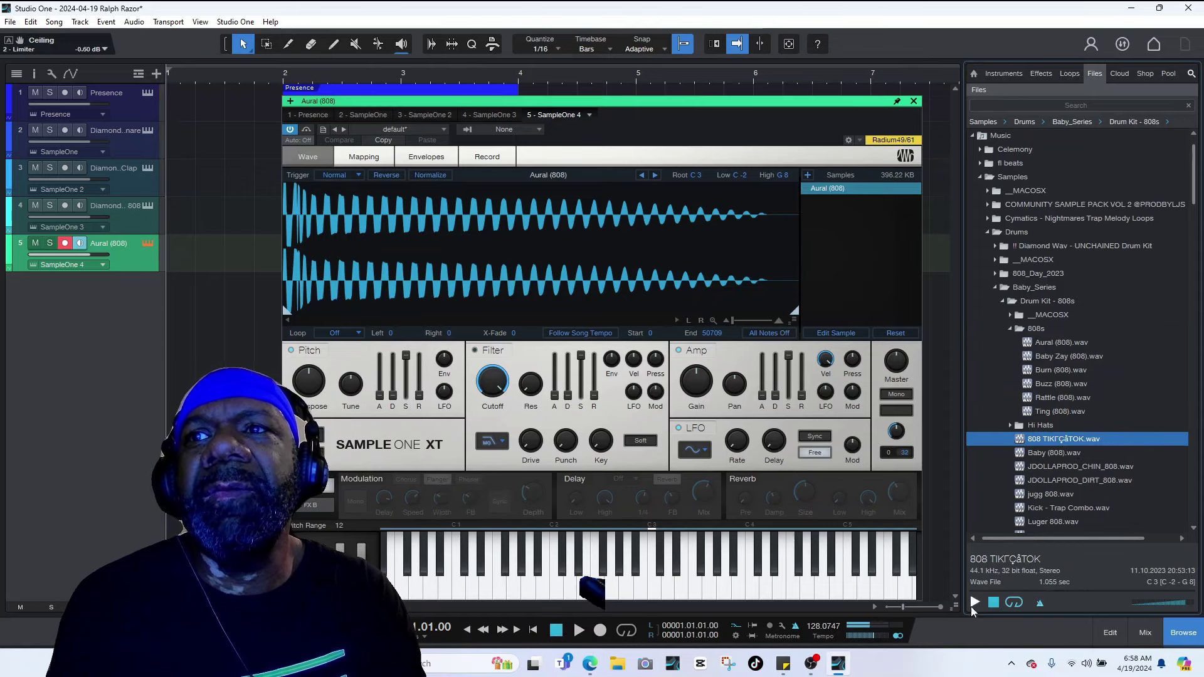
left_click(1026, 480)
left_click(1029, 508)
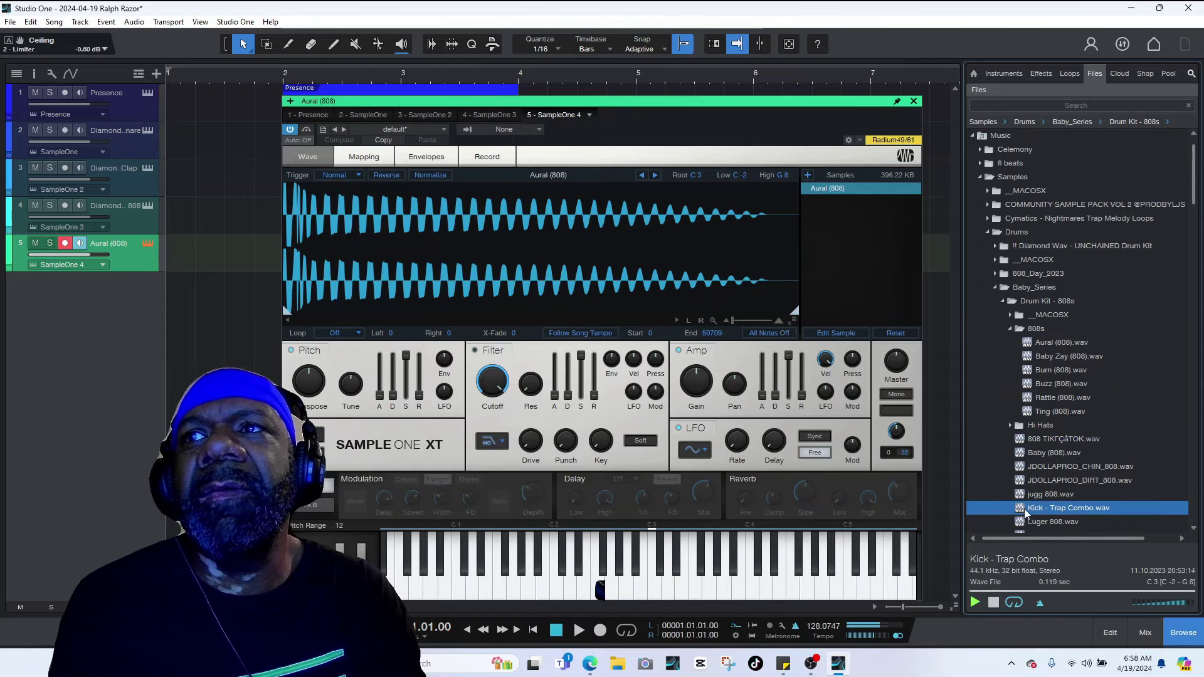
left_click(1032, 522)
- Send Kick - Trap Combo.wav to a new SampleOne track and close its instrument editor
left_click(1037, 510)
right_click(1038, 510)
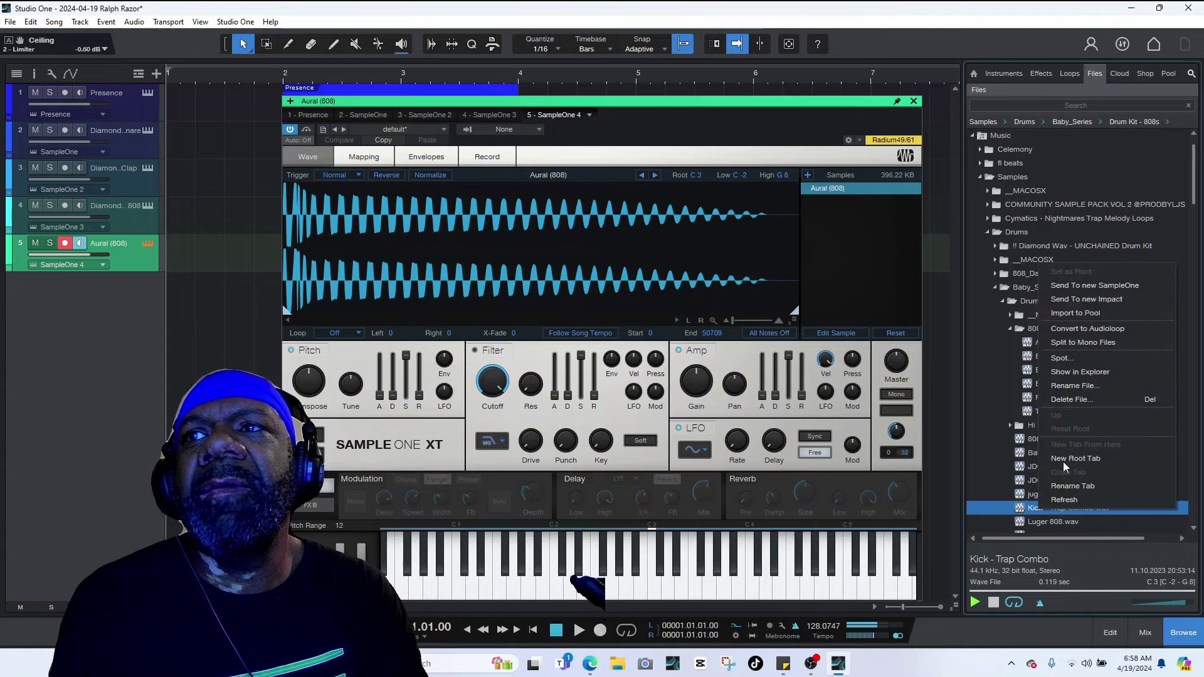
left_click(1097, 290)
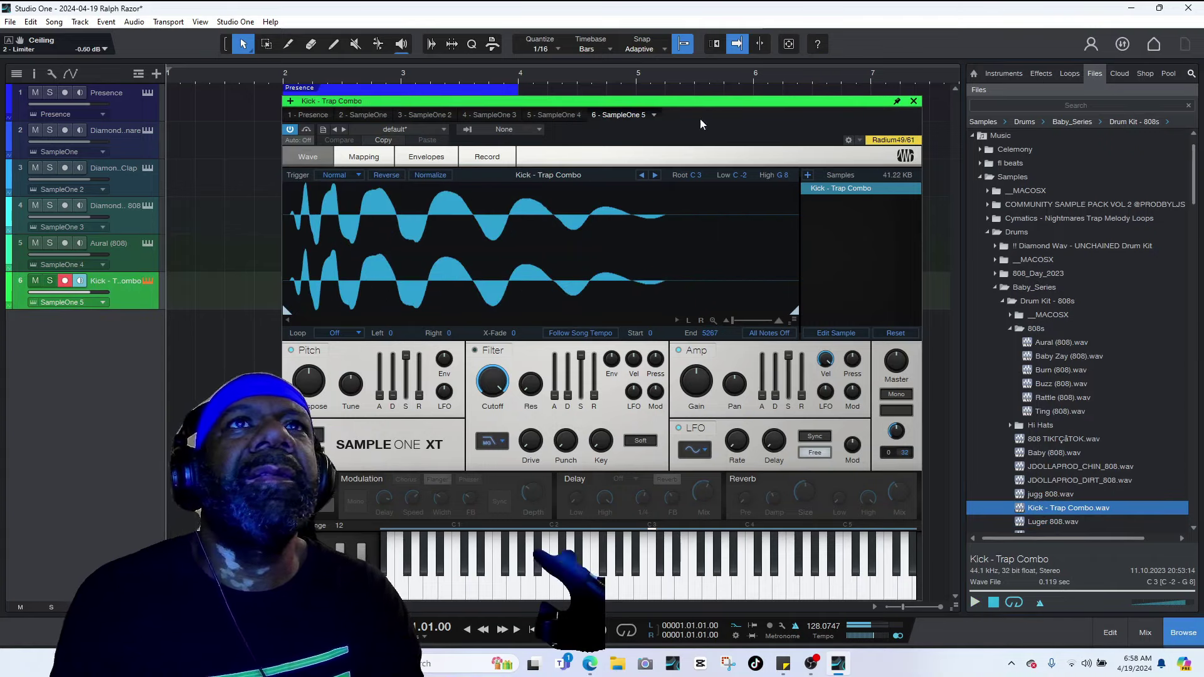
left_click(914, 101)
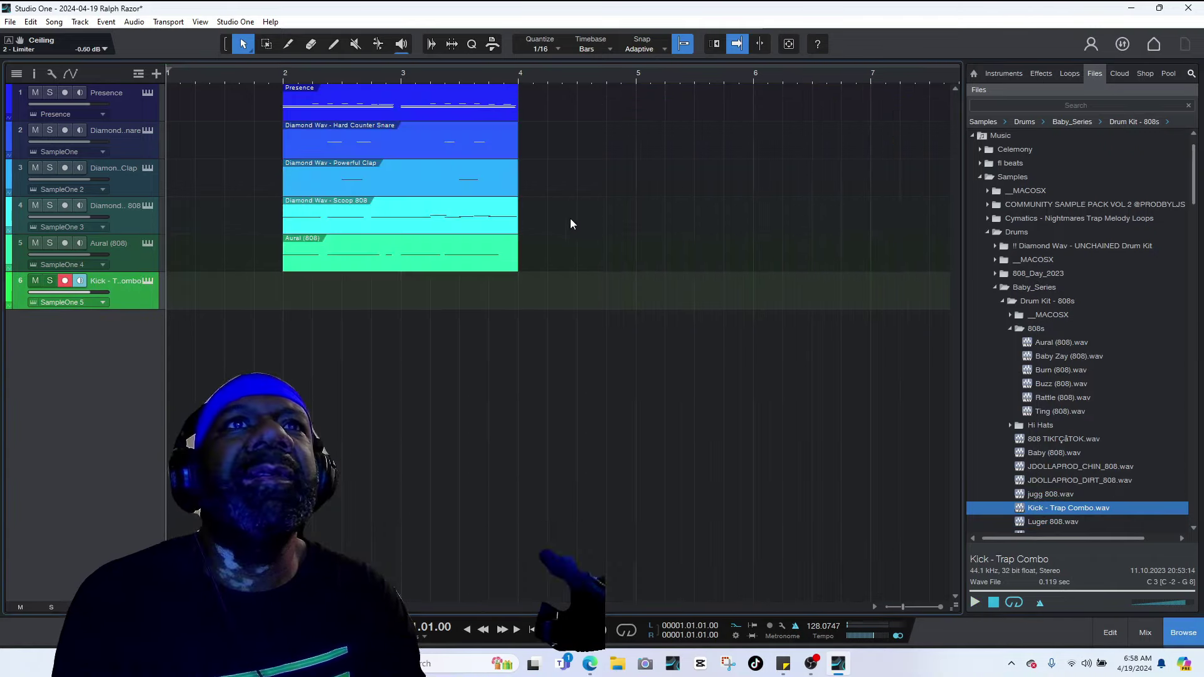
- Duplicate the Aural (808) part, move the copy to bar 2 of the Kick - Trap Combo track and play the beat
left_click(466, 256)
key("d")
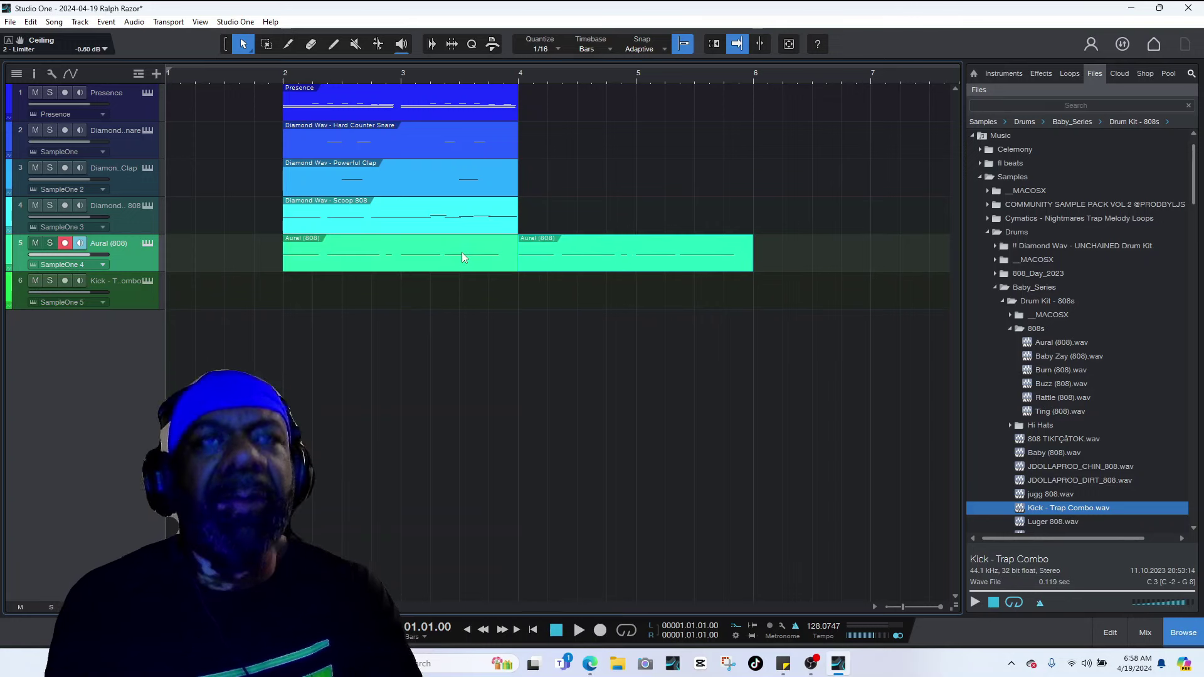
left_click_drag(572, 253, 339, 307)
key("space")
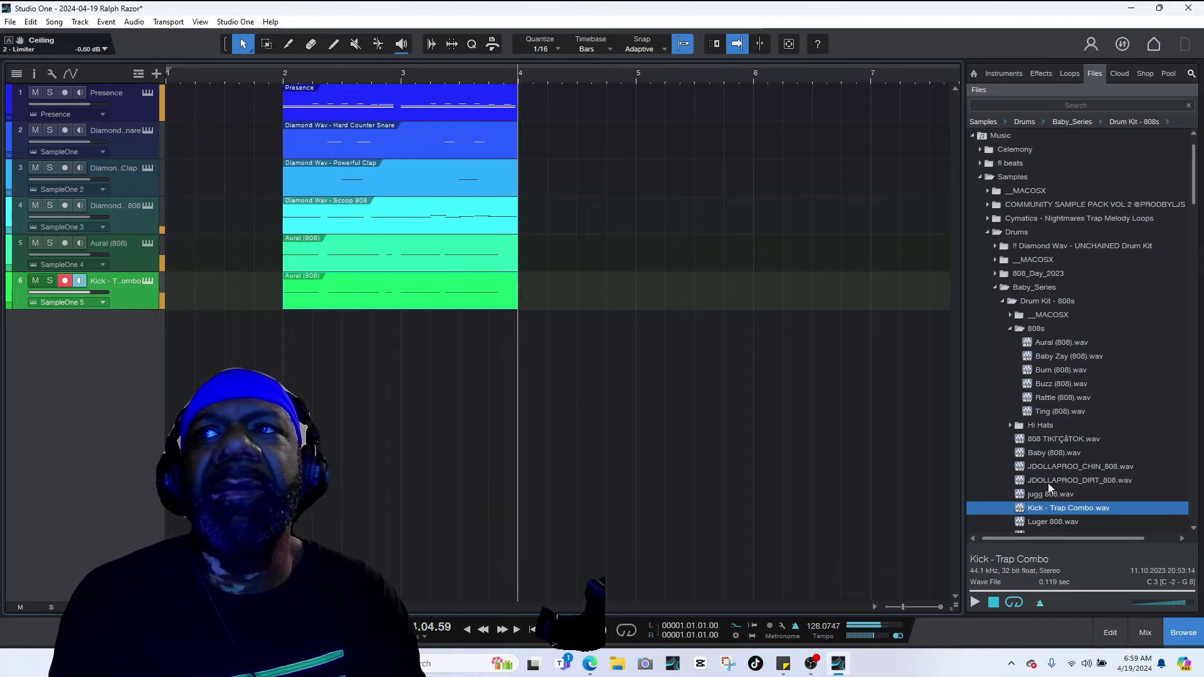
- Collapse the Dj Premier Drum Kit and Lo-Fi Samples folders and find the samples in lex_luger_drum_kit
scroll(1089, 461, "down", 4)
scroll(1073, 460, "down", 3)
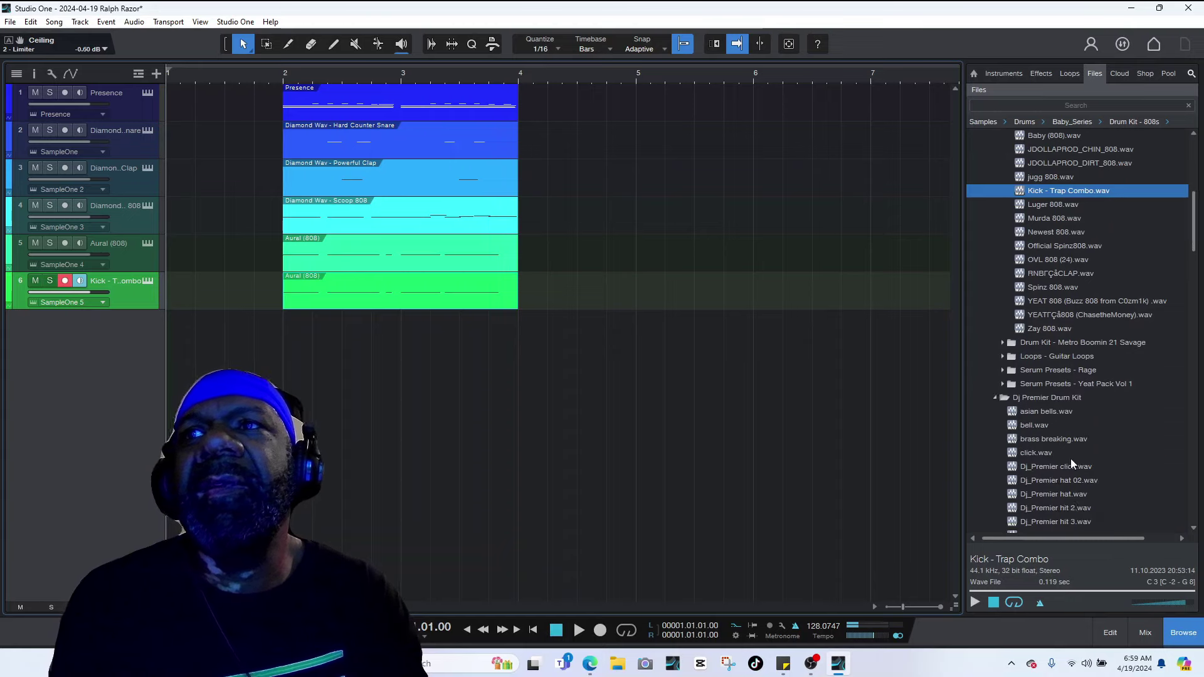
scroll(1066, 461, "up", 1)
scroll(1046, 413, "down", 3)
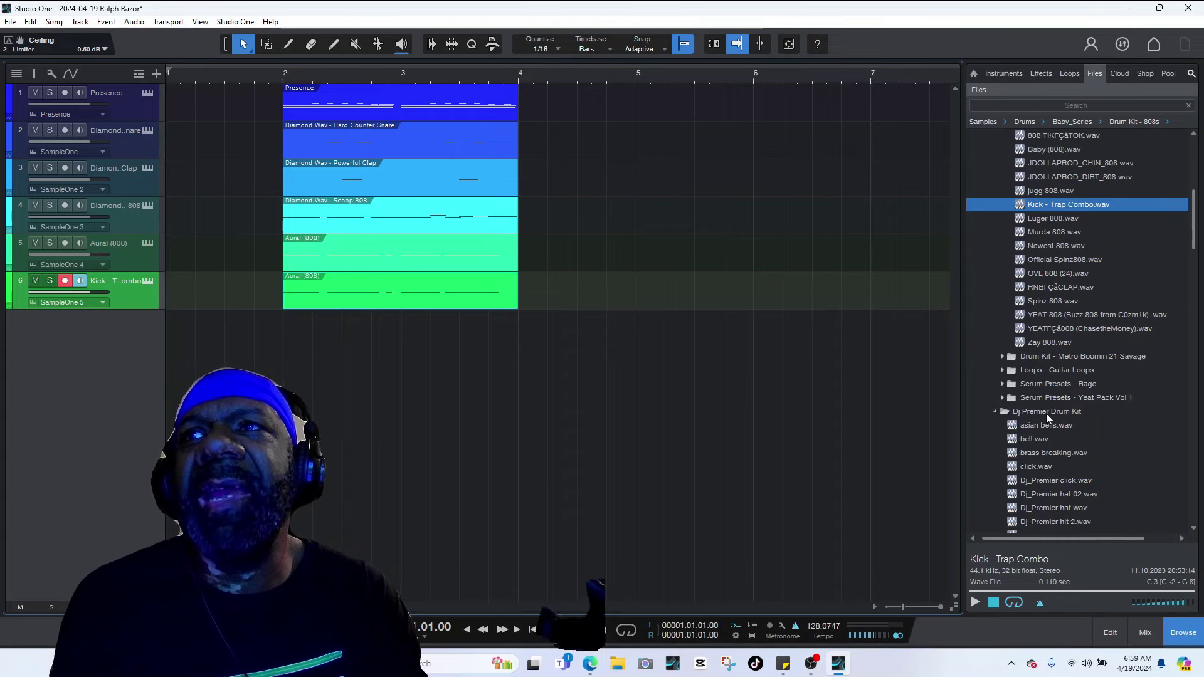
left_click(1042, 370)
left_click(994, 303)
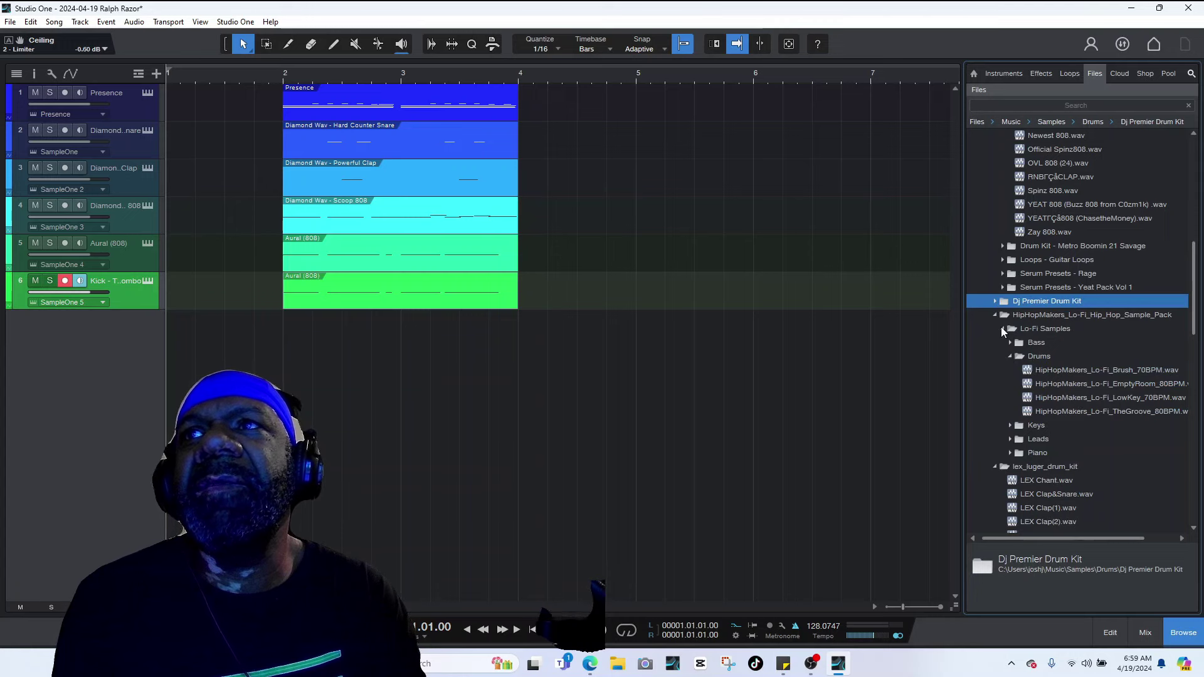
left_click(1002, 330)
scroll(1051, 439, "down", 4)
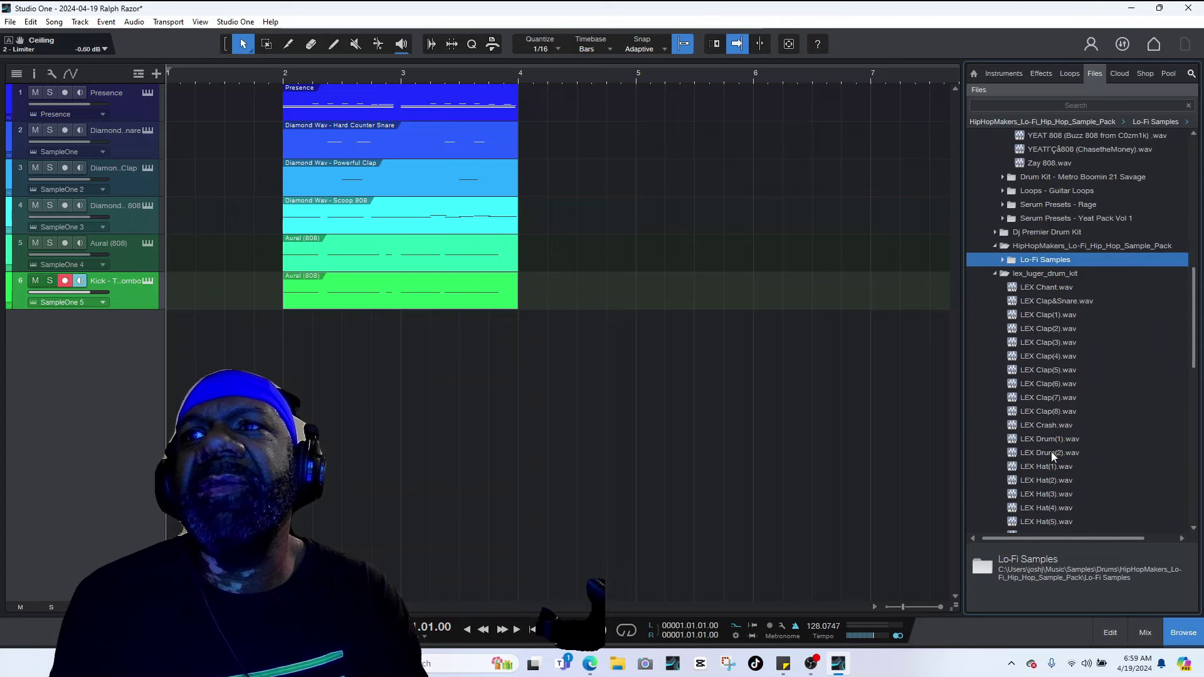
- Audition LEX Hat(1), LEX Hat(2) and LEX Hat(3) from the lex_luger_drum_kit folder
left_click(1046, 411)
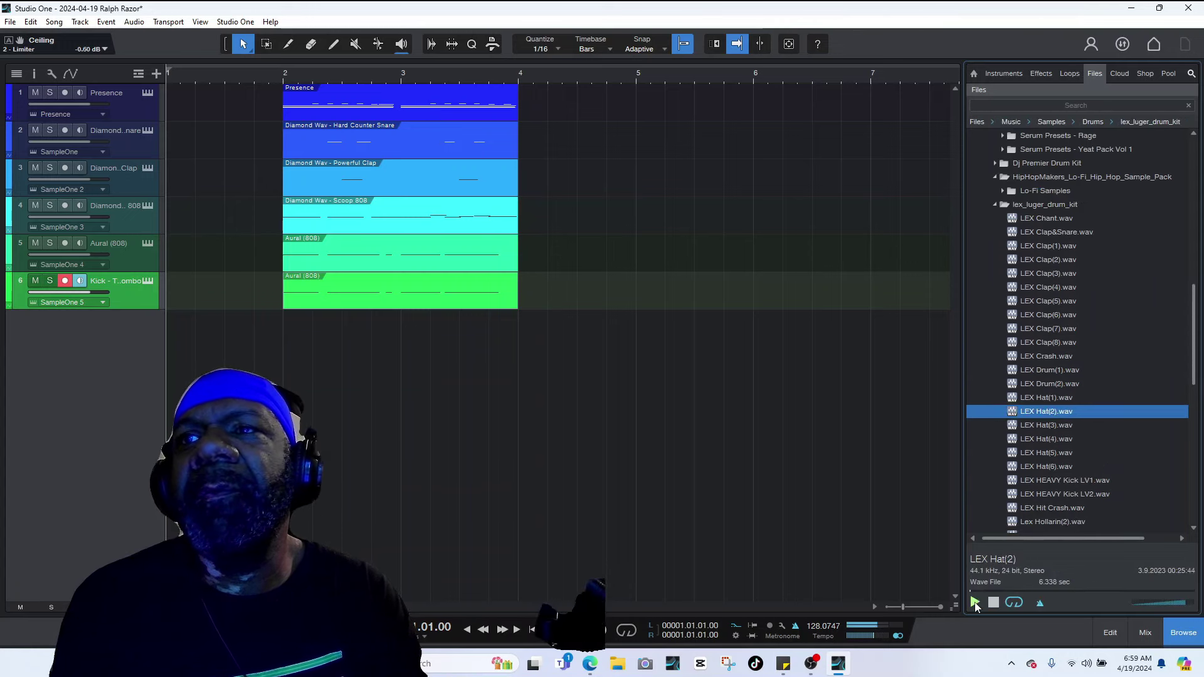
left_click(1058, 426)
left_click(1054, 412)
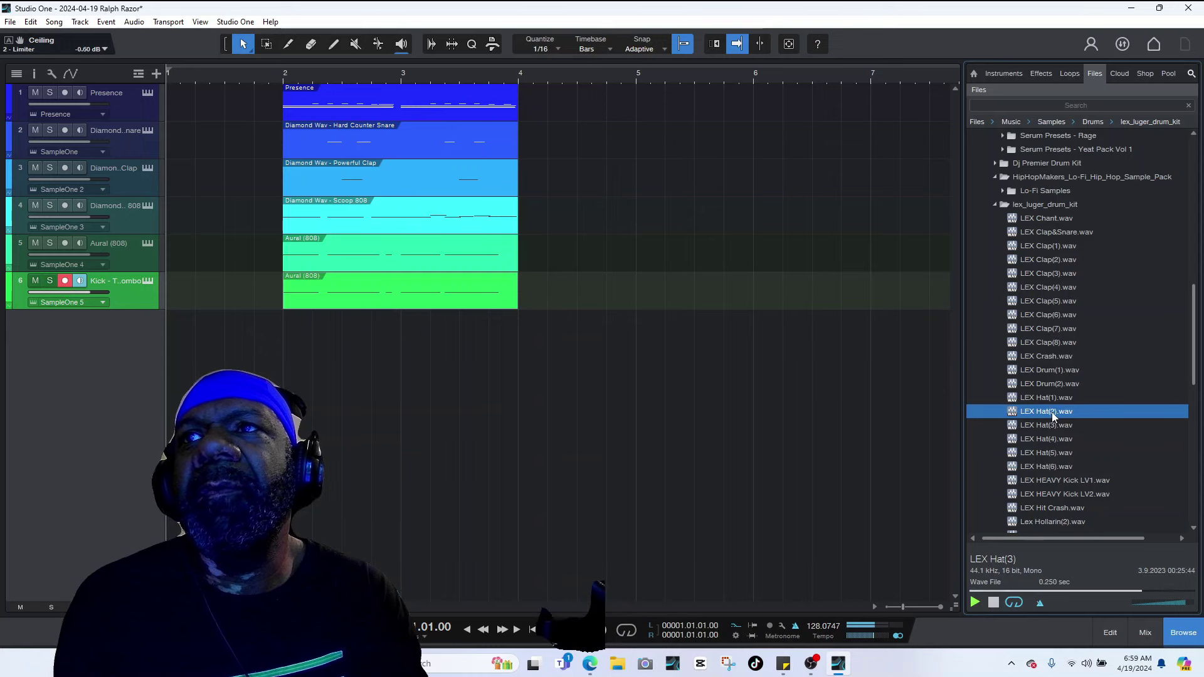
left_click(1052, 399)
- Send LEX Hat(2).wav to a new SampleOne track
left_click(1052, 413)
right_click(1055, 412)
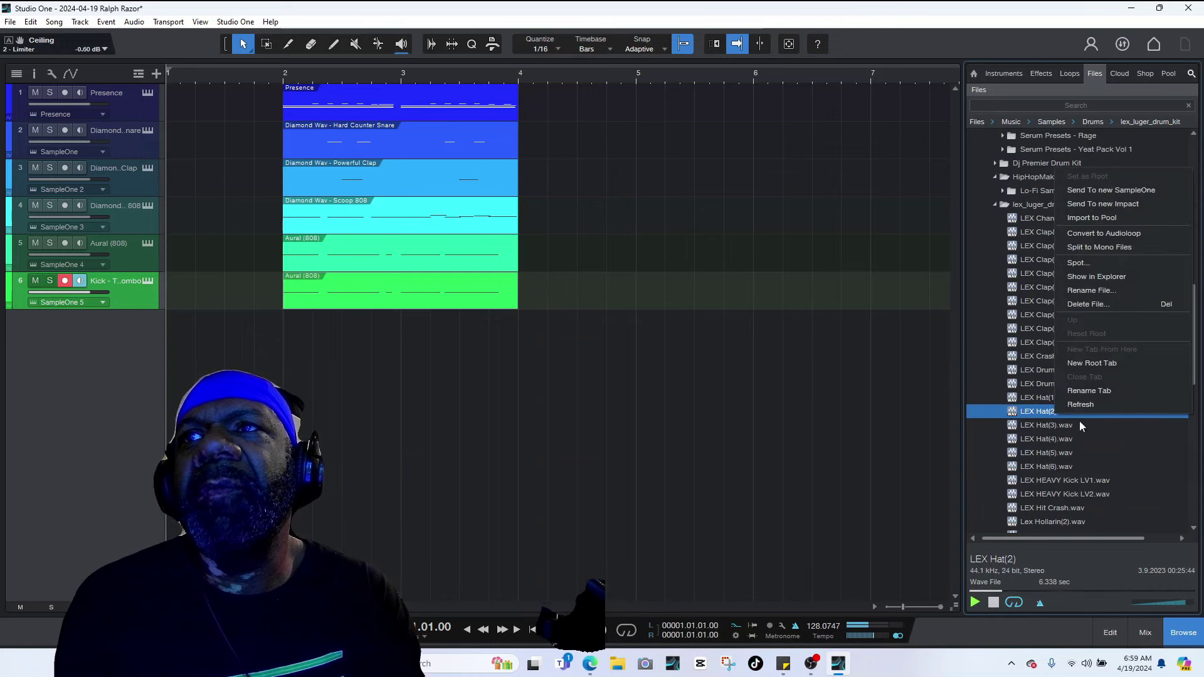
left_click(1098, 190)
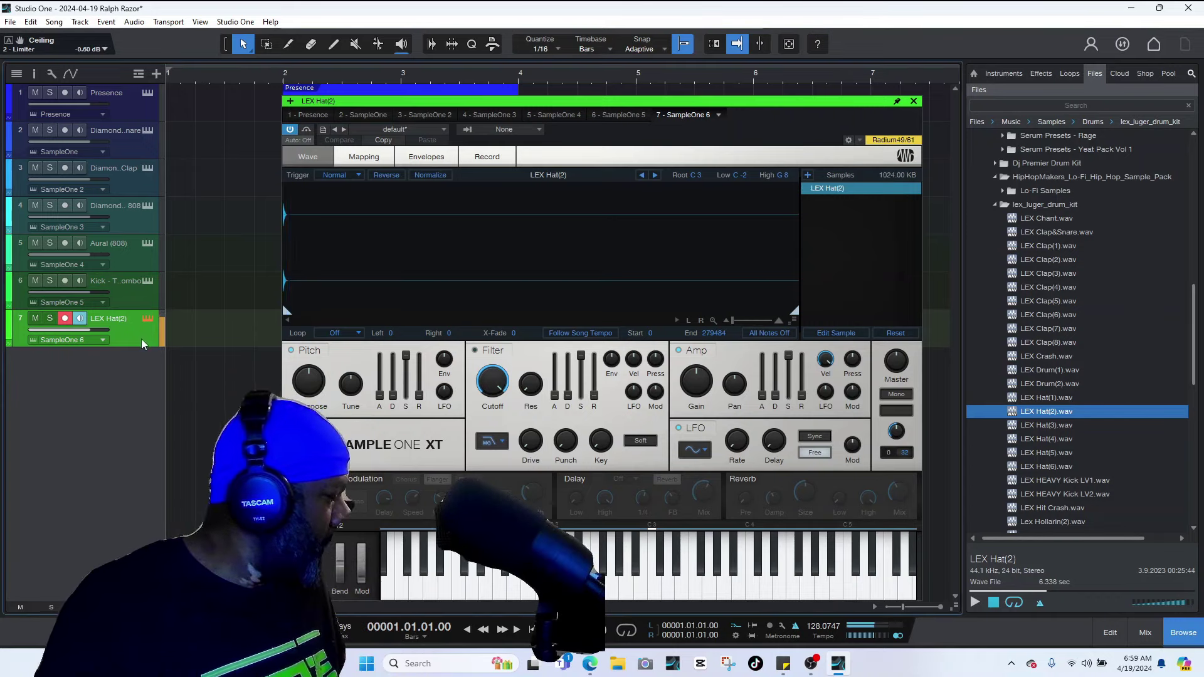
- Record a LEX Hat(2) part over bars 2 and 3, play it back and close the instrument editor
left_click(586, 630)
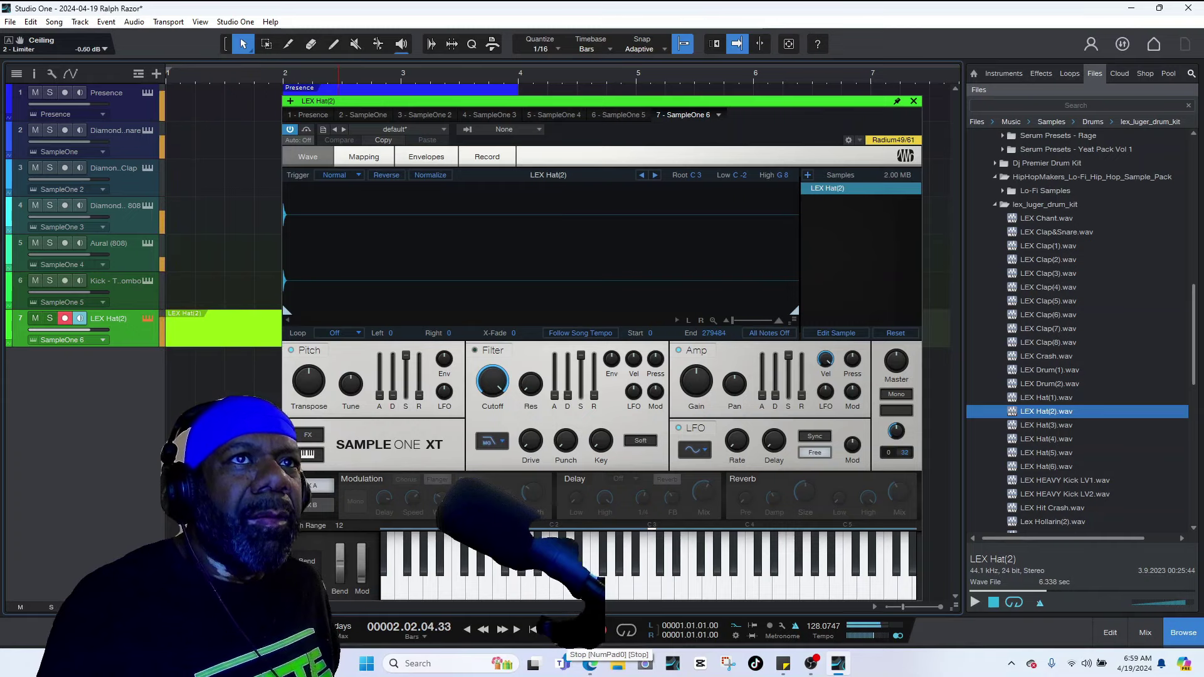
left_click(567, 629)
key("space")
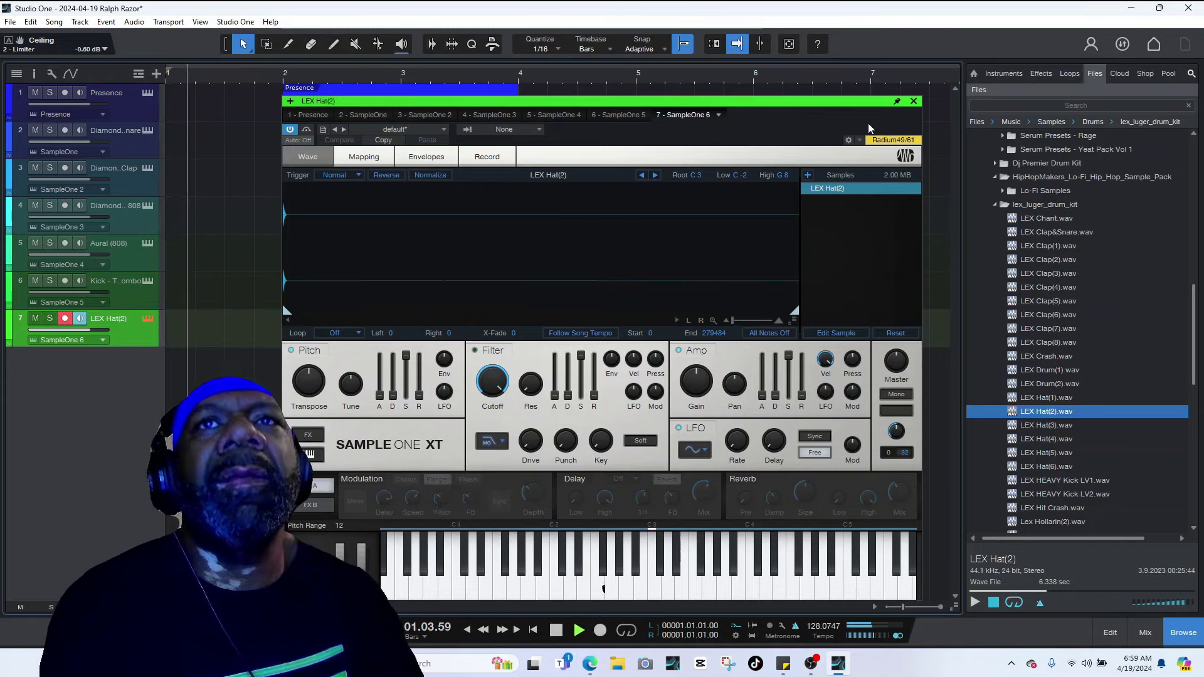
left_click(914, 102)
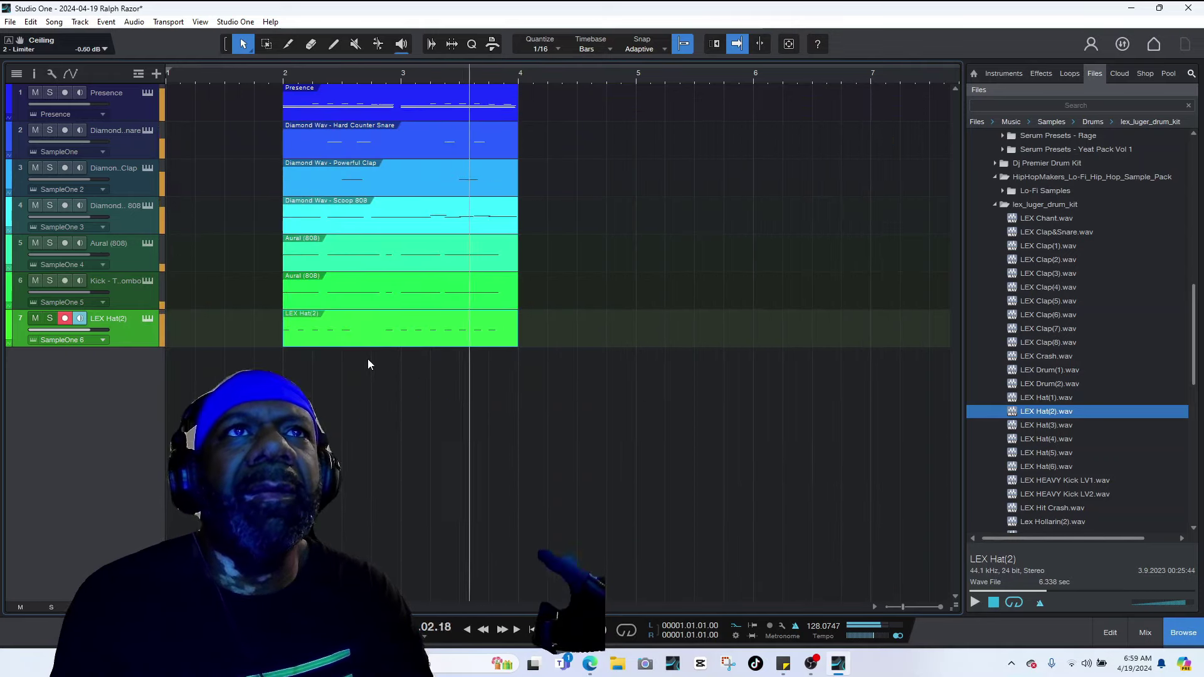
- Show the mixer and lower the volume faders of all seven instrument channels to -∞
key("F3")
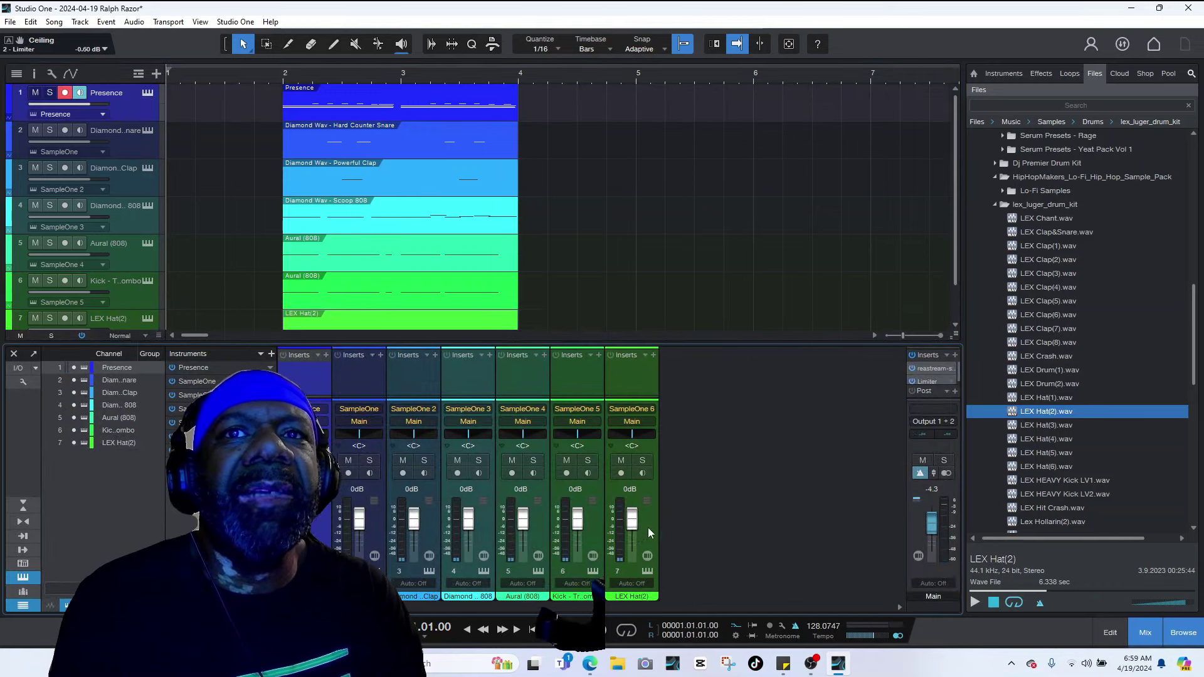
left_click(633, 522)
left_click_drag(632, 526, 611, 615)
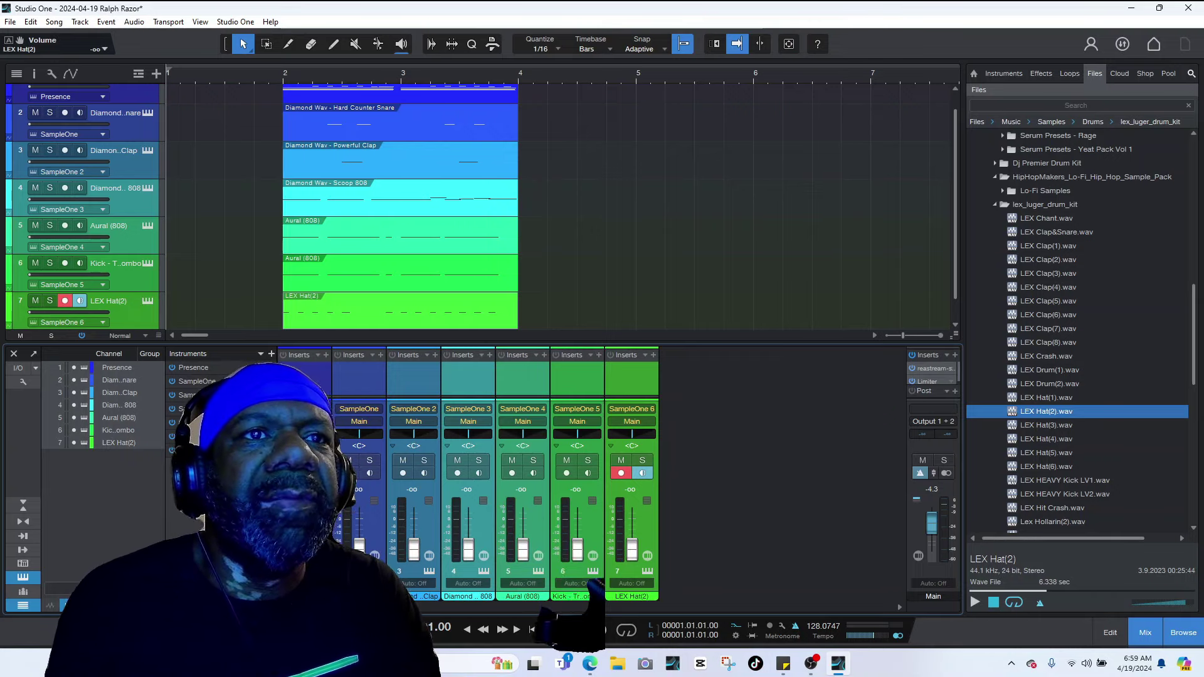
- Select the Presence track and set the loop range from bar 2 to bar 4 for playback
key("Up")
key("Up")
key("Up")
key("Up")
key("Up")
key("Up")
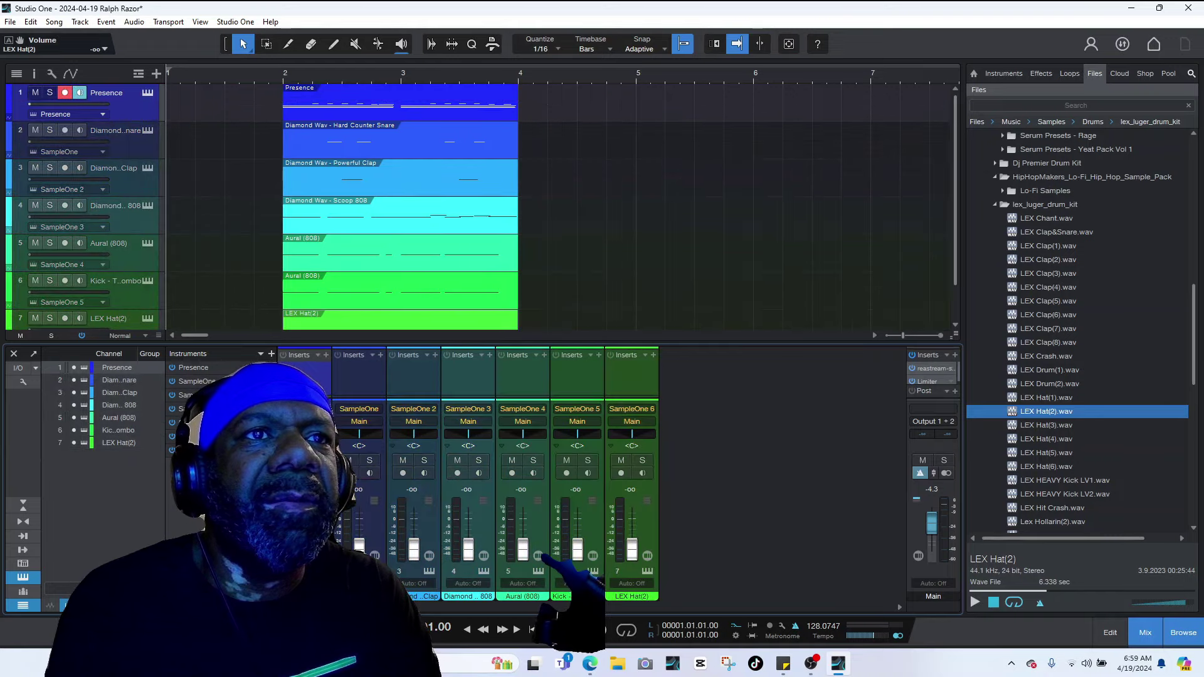
key("space")
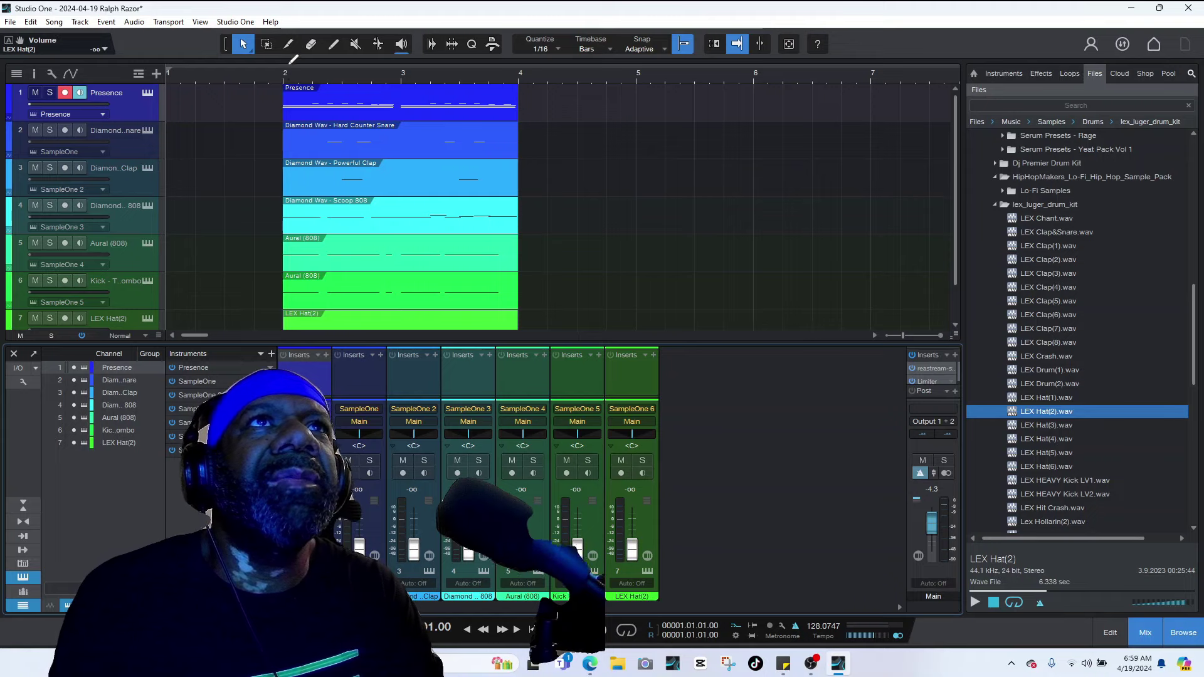
left_click_drag(292, 63, 520, 63)
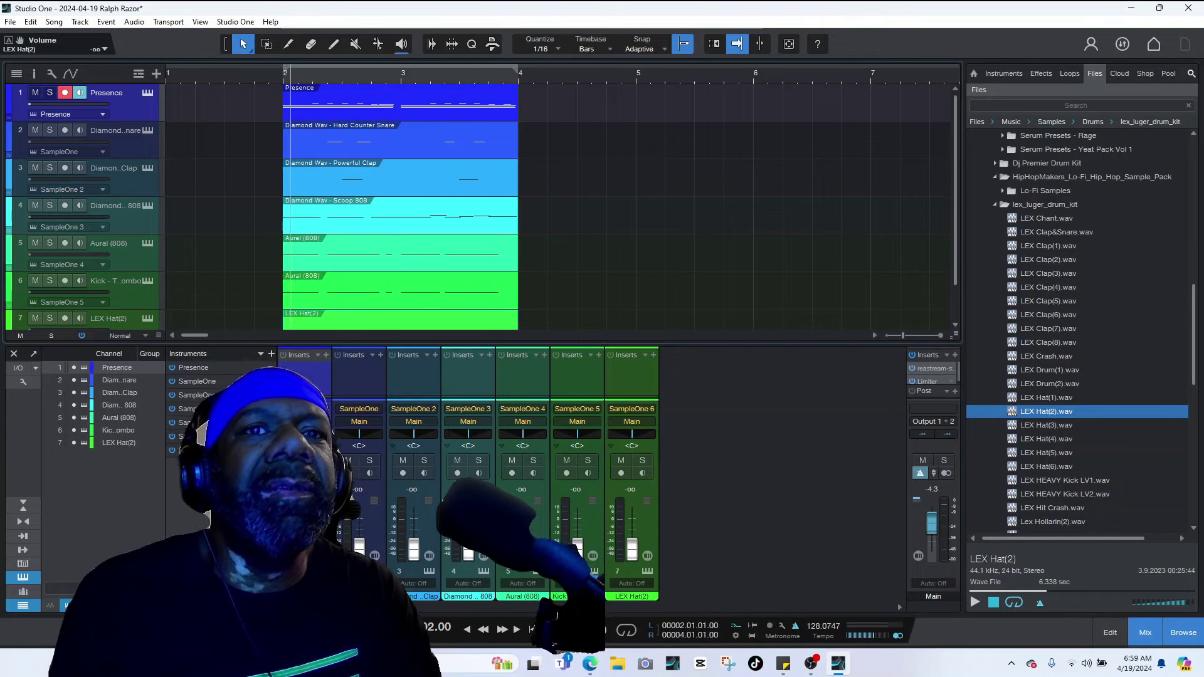
left_click_drag(291, 68, 283, 68)
key("space")
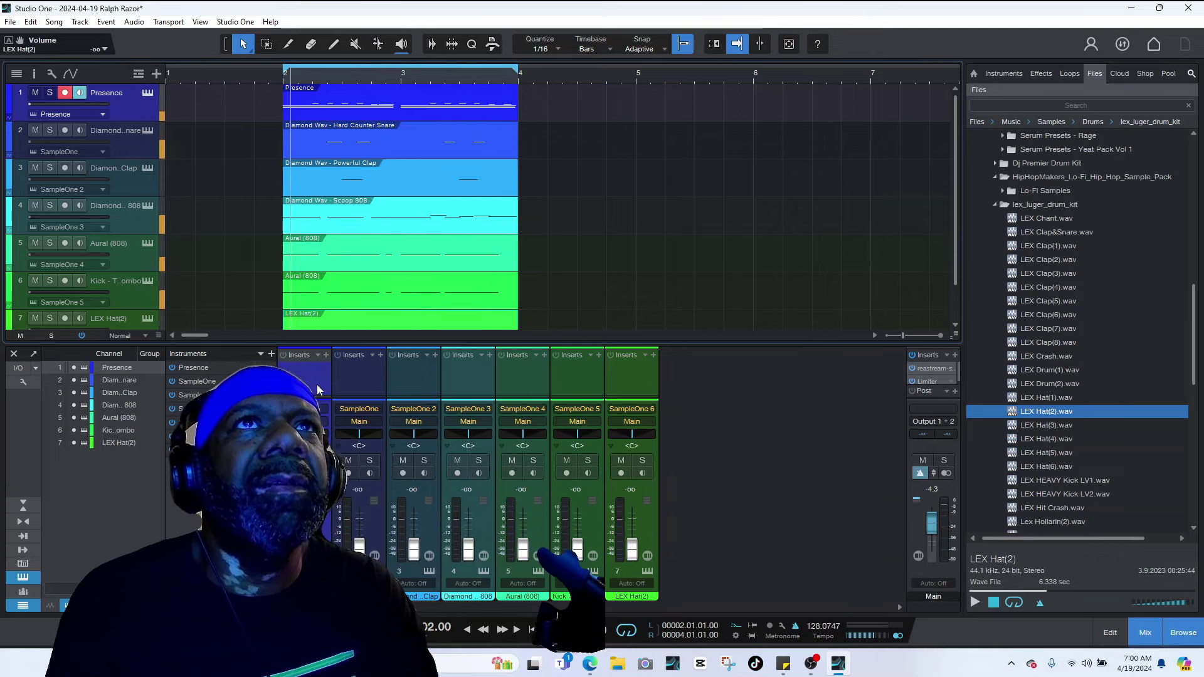
- Play back the arrangement from bar 2, selecting the Scoop 808 part during playback
left_click(269, 79)
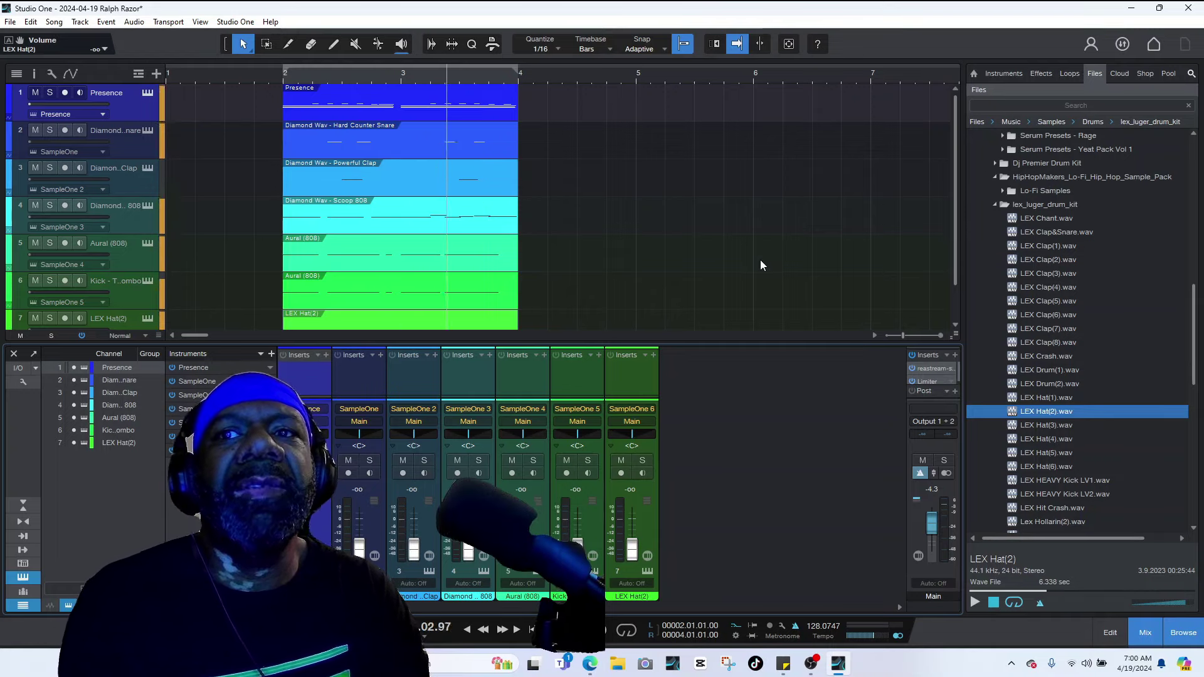
key("space")
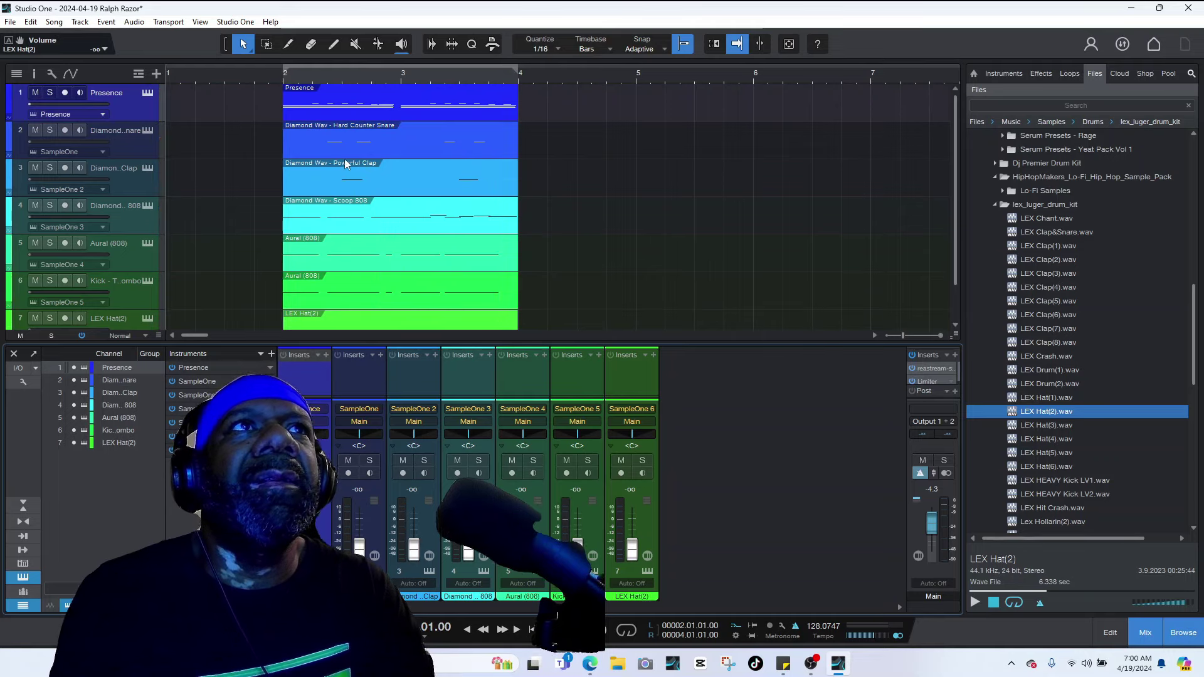
key("space")
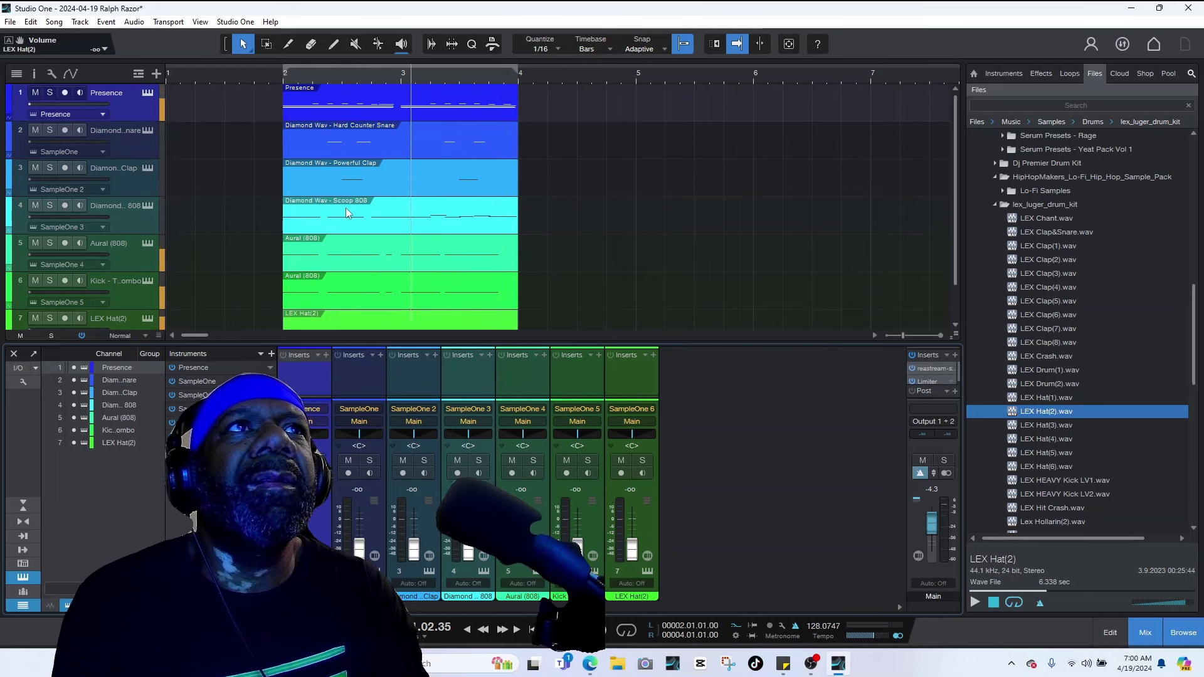
left_click(345, 209)
key("space")
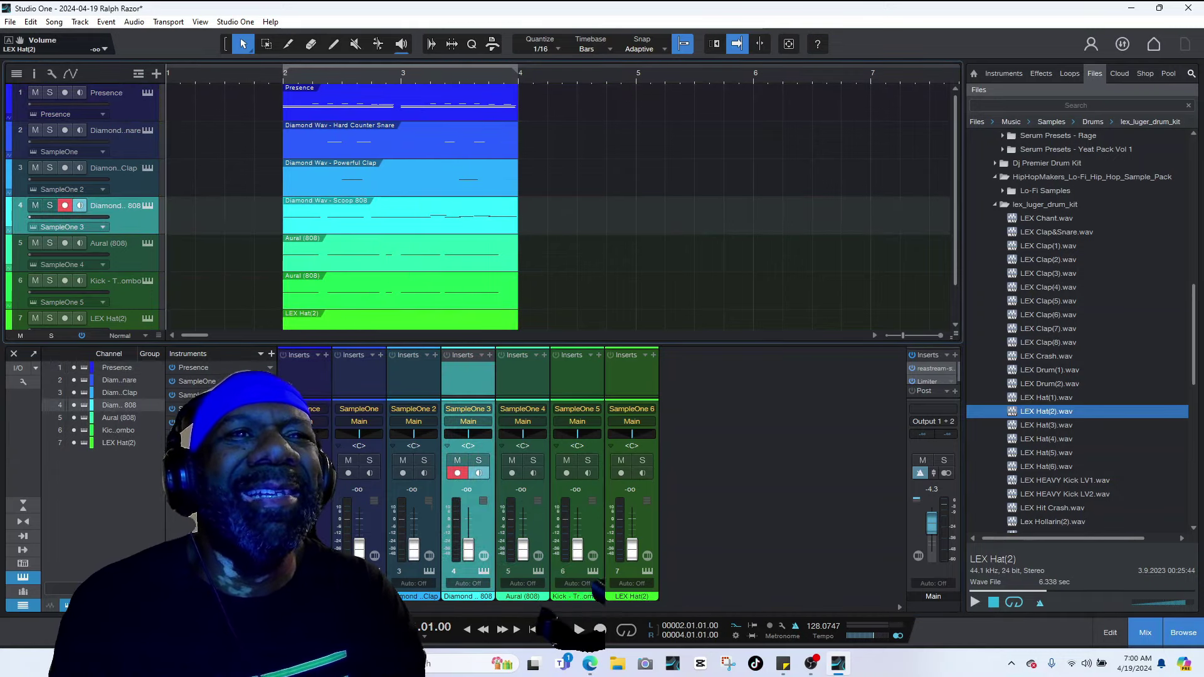
- During loop playback, raise the Presence fader to -13.0 dB, Hard Counter Snare to -1.7, Powerful Clap to -4.3 and Scoop 808 to -5.0
left_click(110, 101)
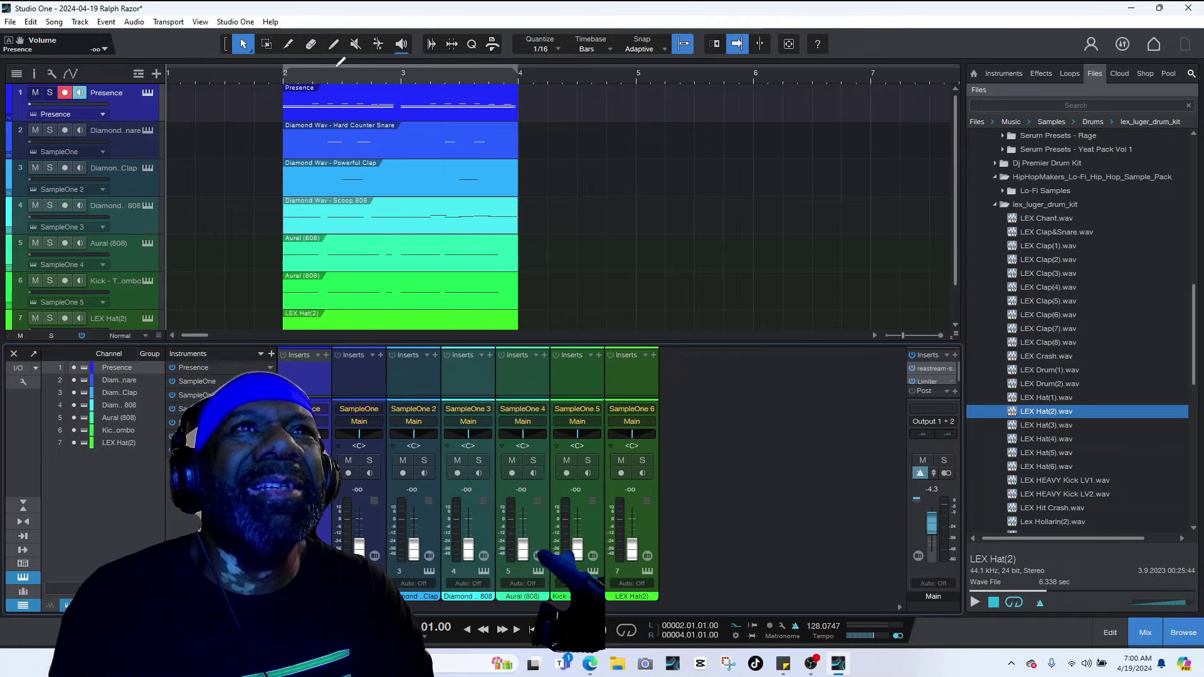
key("slash")
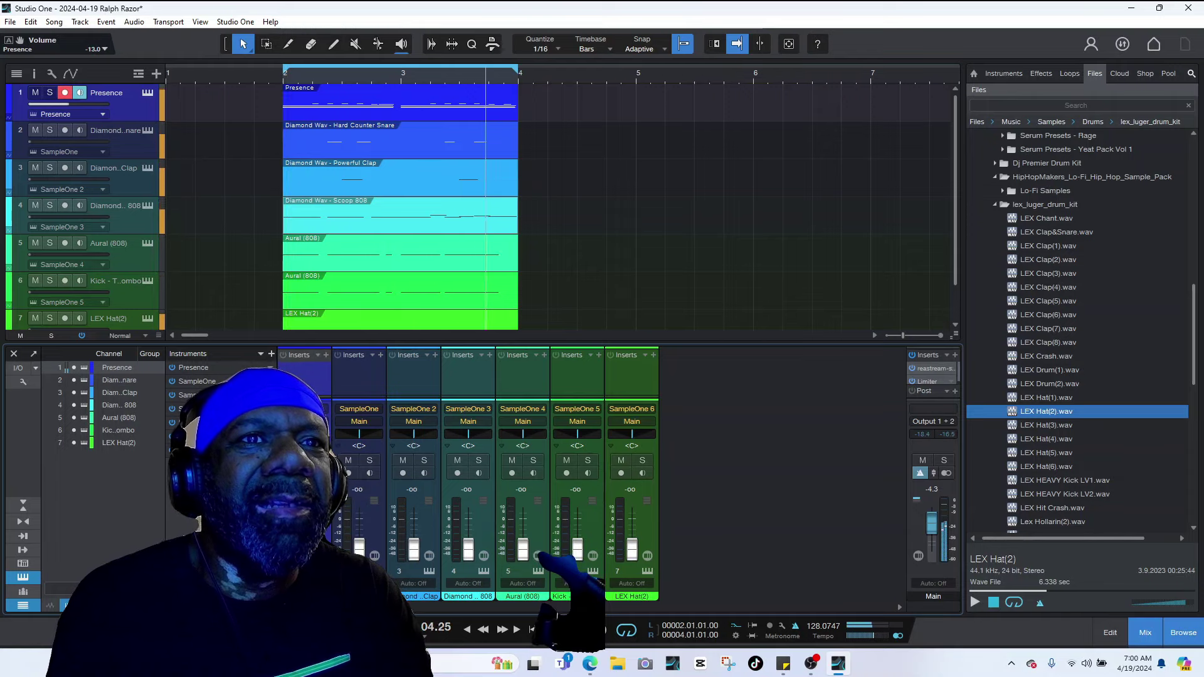
left_click_drag(363, 528, 414, 525)
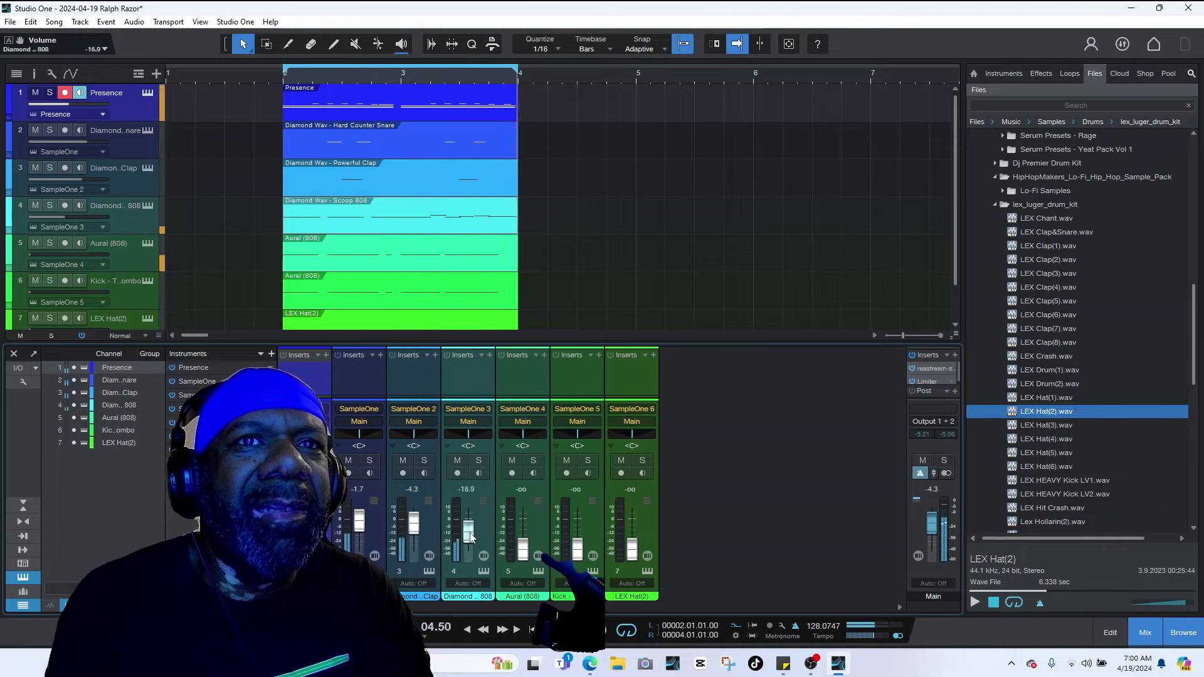
left_click_drag(472, 538, 471, 531)
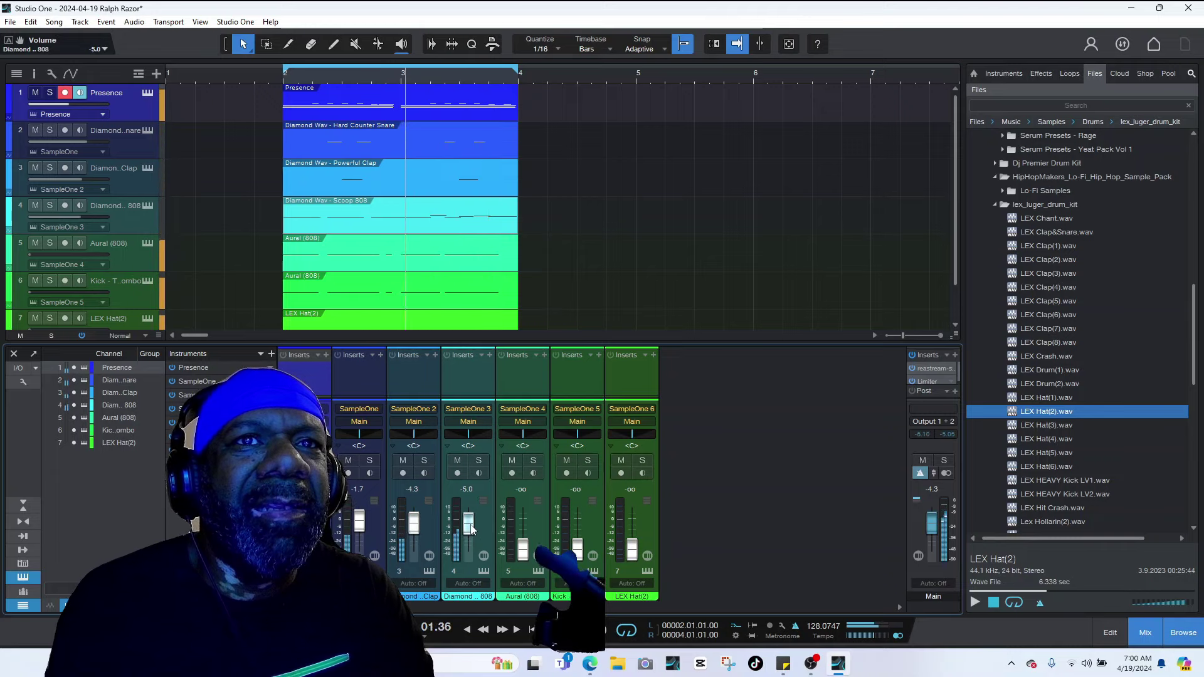
- Raise the Aural (808) and Kick faders to -4.3 dB, check the kick in solo, and raise LEX Hat(2) to +2.2 dB
left_click_drag(523, 554, 525, 531)
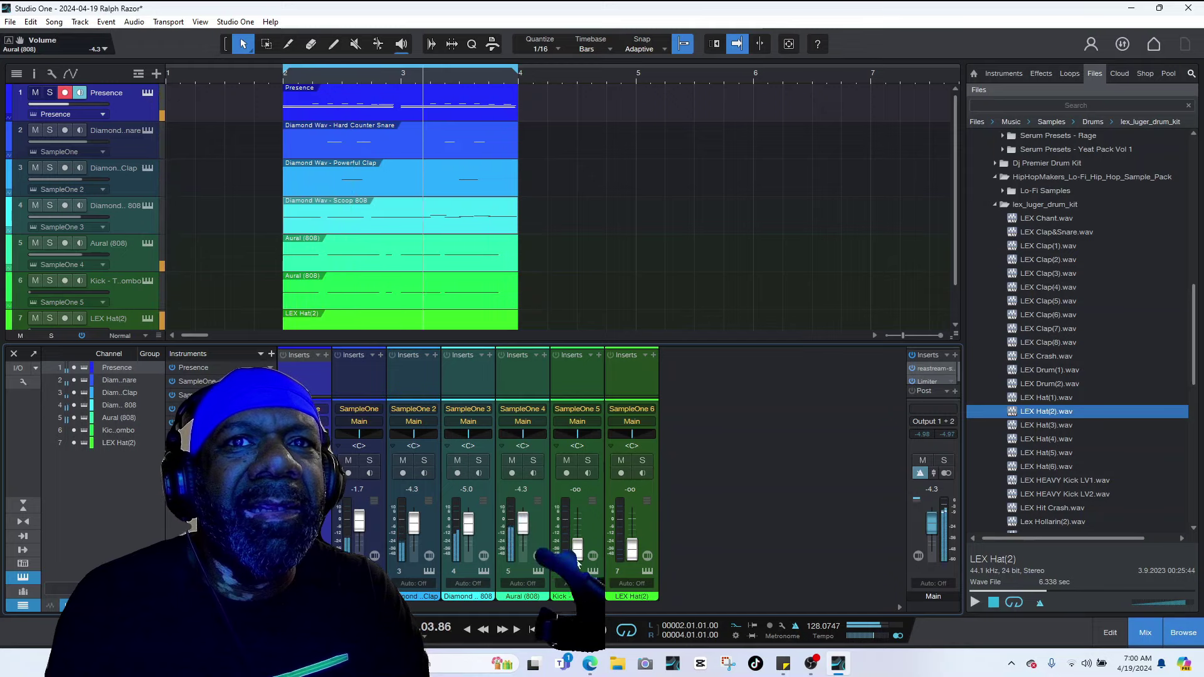
left_click_drag(577, 561, 580, 532)
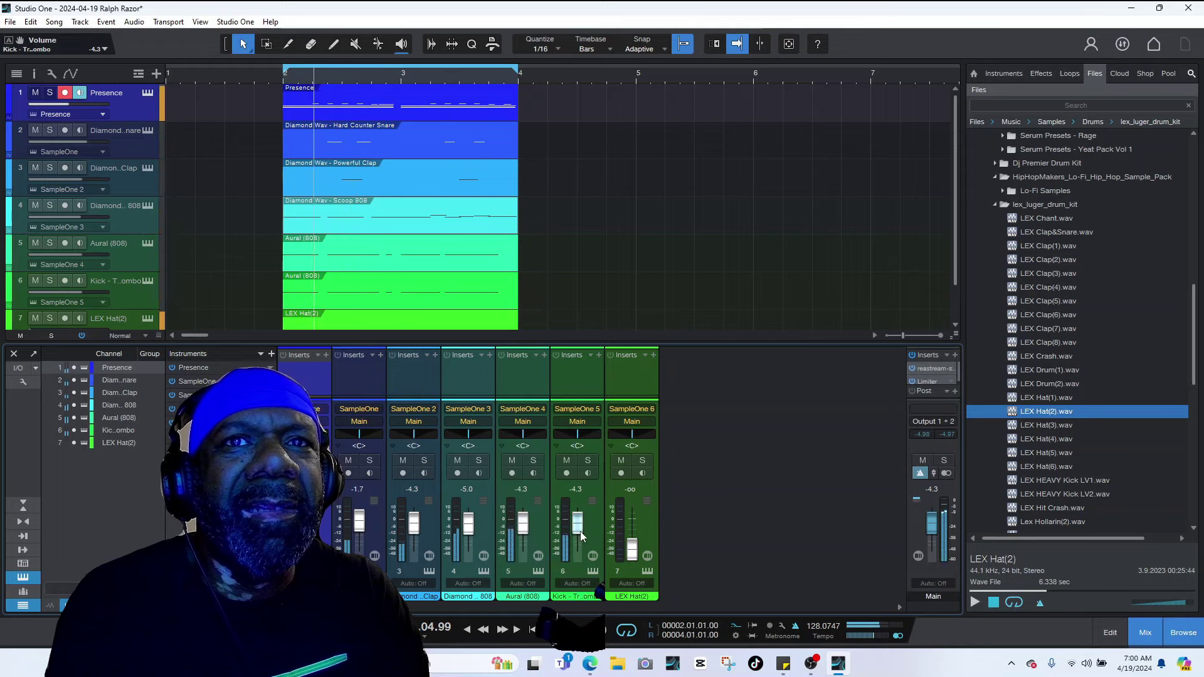
left_click(589, 460)
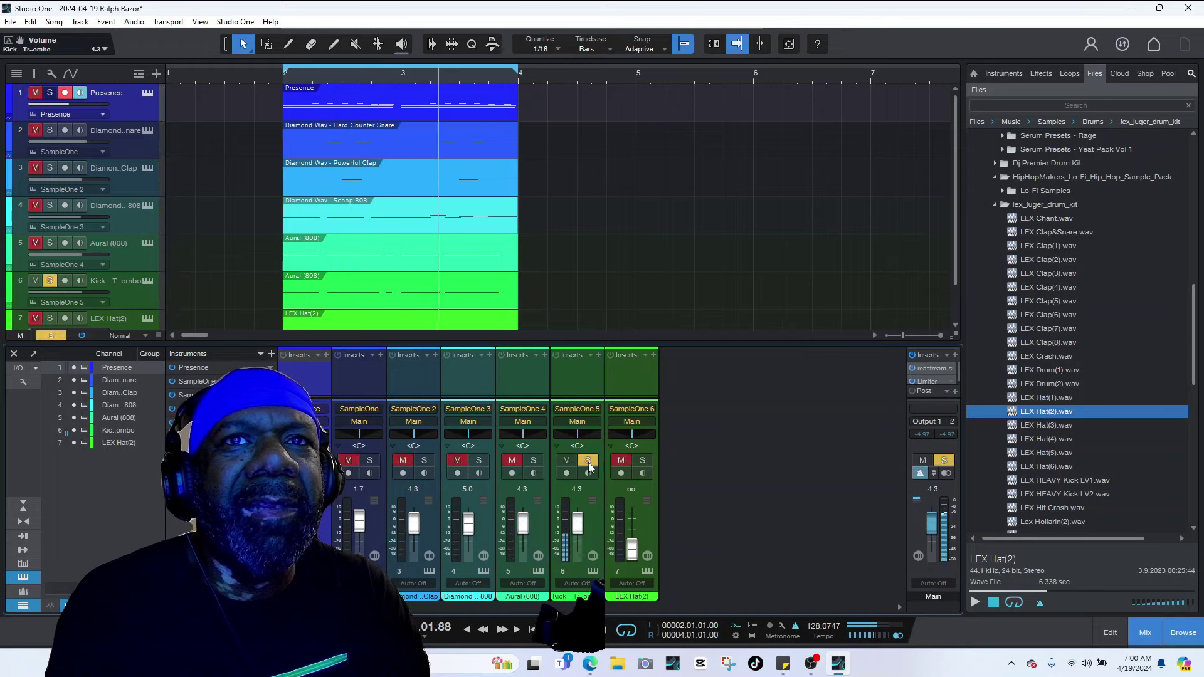
left_click(588, 460)
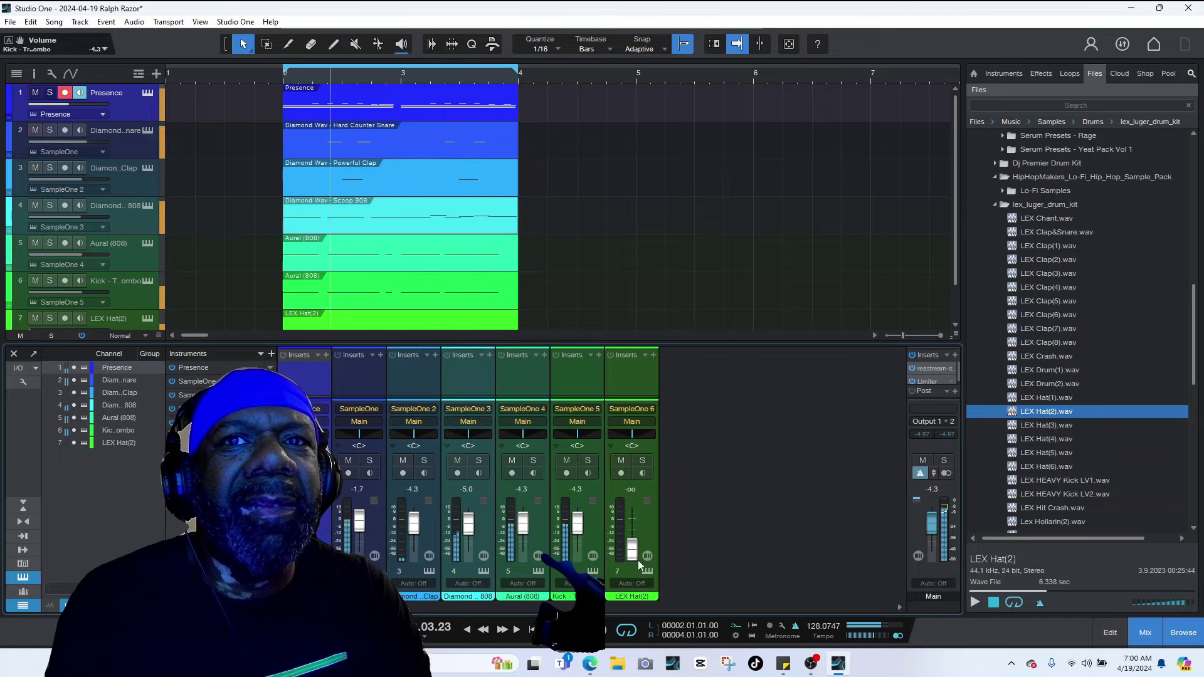
left_click_drag(637, 551, 635, 533)
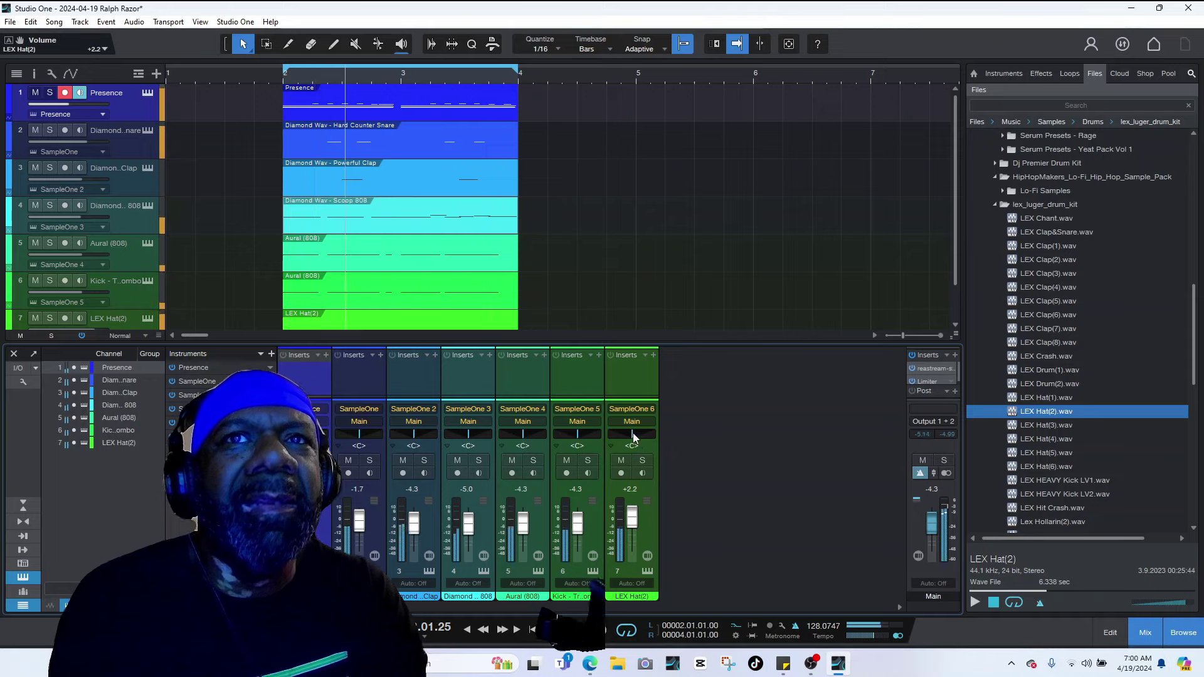
- Pan the LEX Hat(2) channel to L59 and the Hard Counter Snare channel to R51
left_click_drag(624, 433, 618, 441)
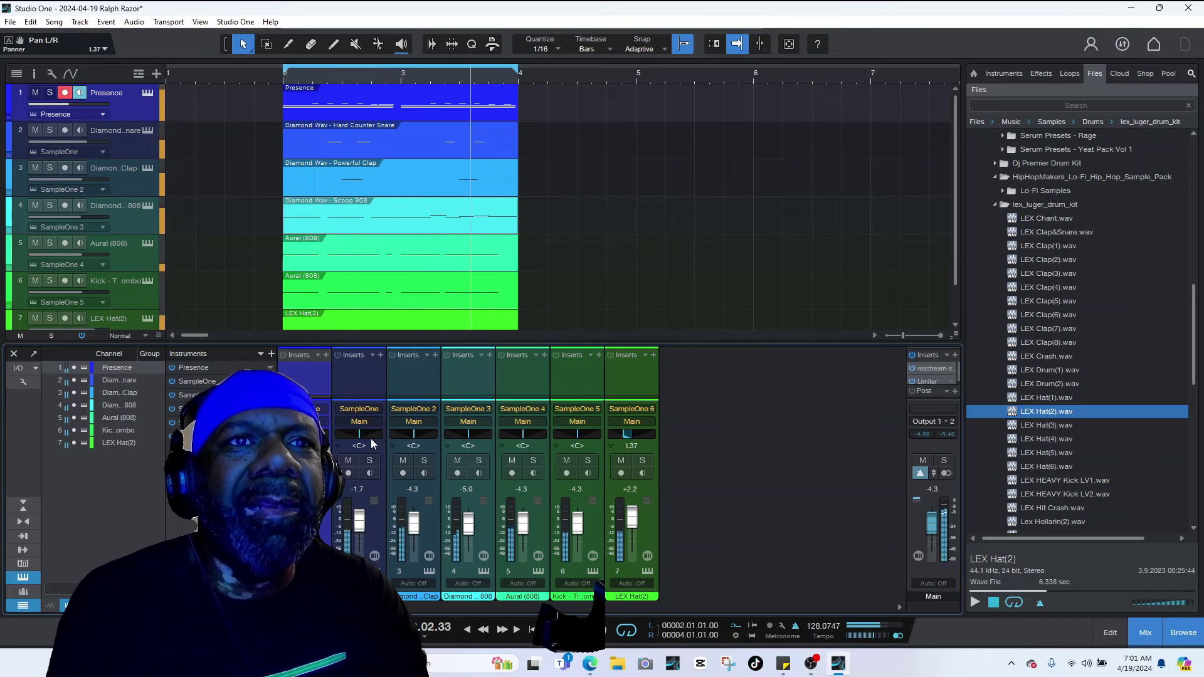
left_click_drag(370, 442, 371, 436)
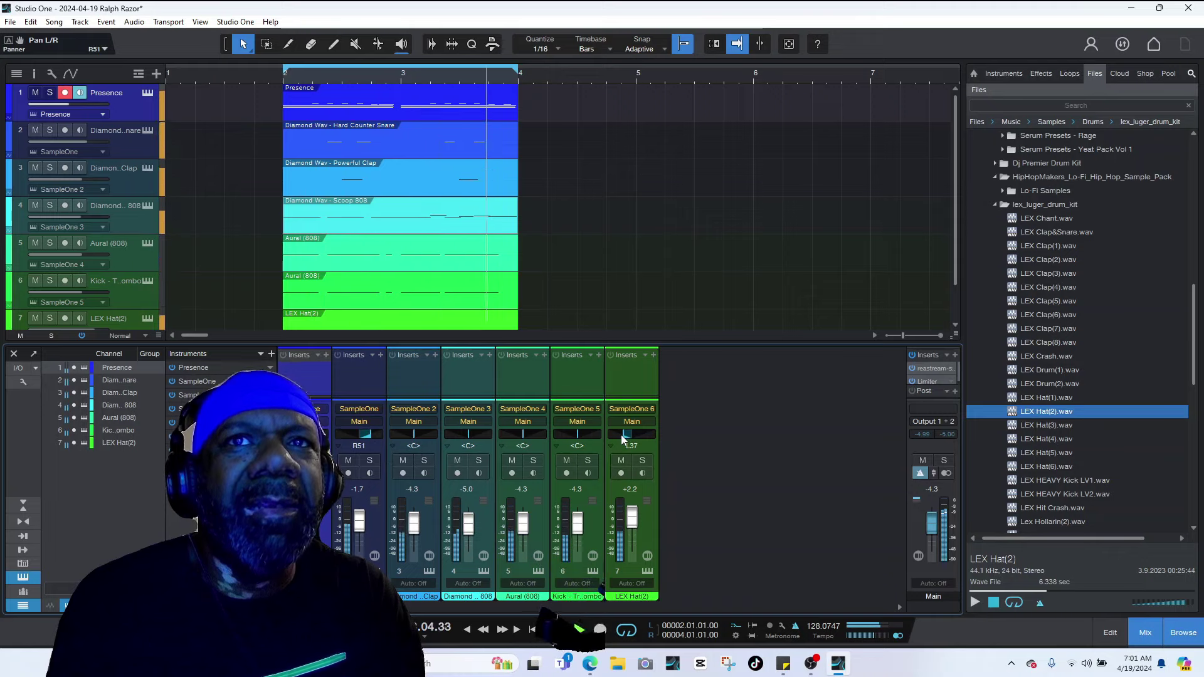
left_click_drag(622, 439, 618, 435)
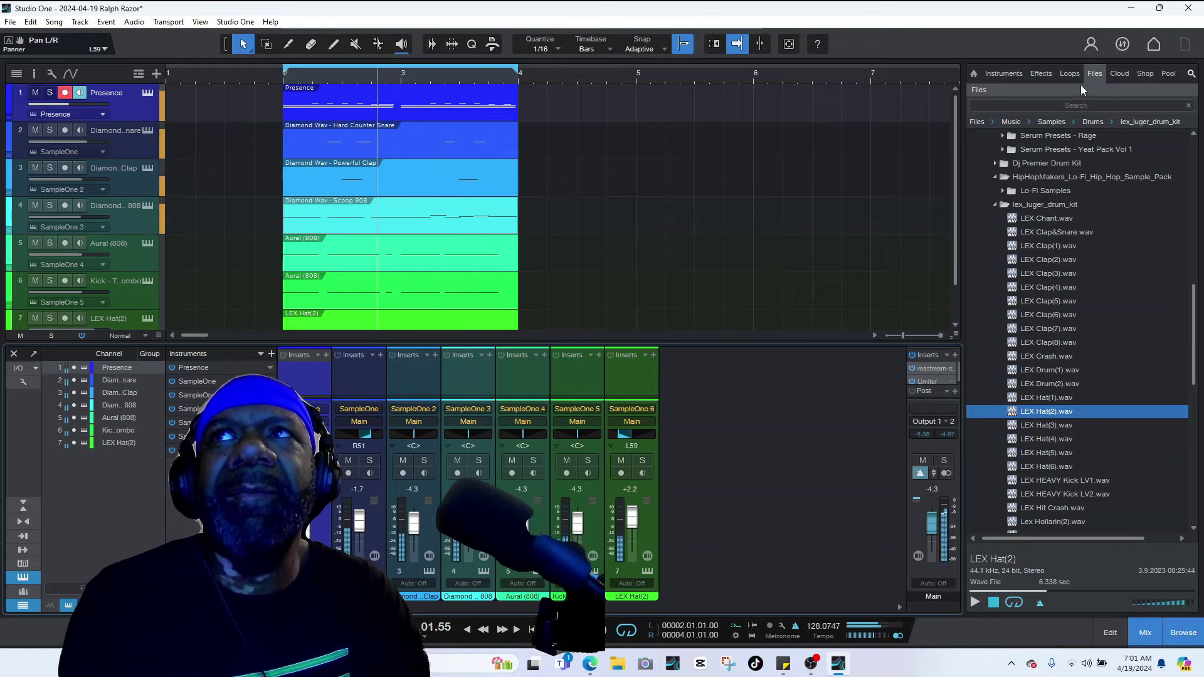
- Add a second Presence instrument on a new track, load its Electric Grand keyboard preset and stop playback
left_click(994, 74)
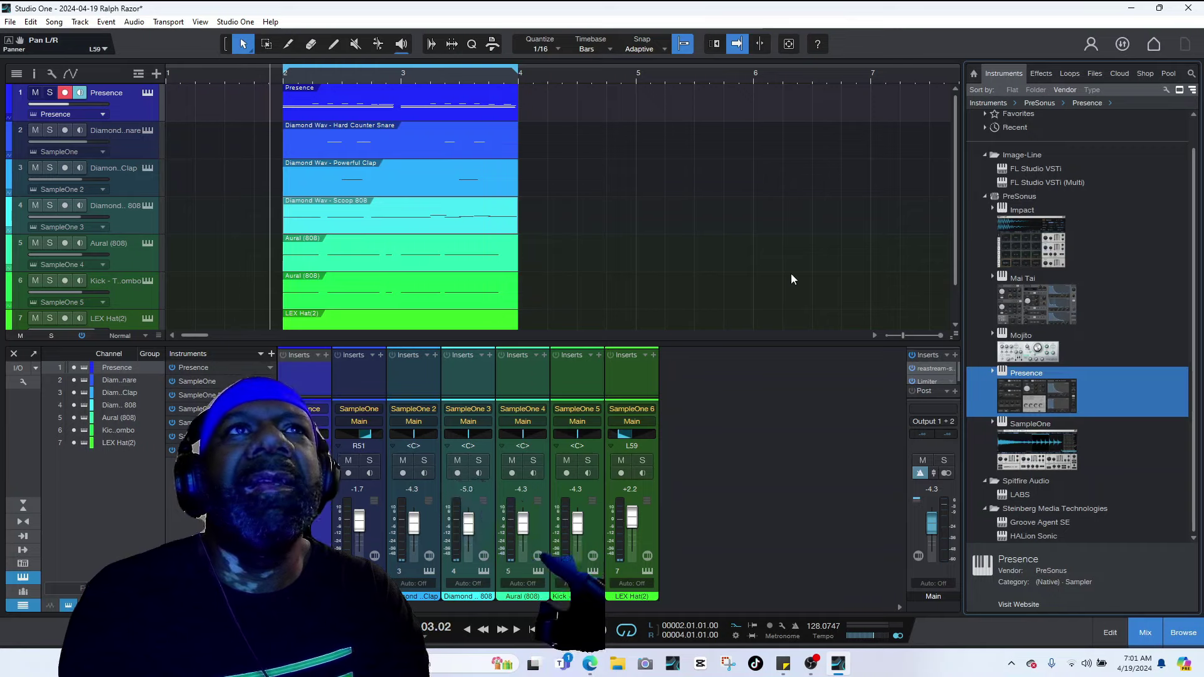
scroll(790, 274, "down", 1)
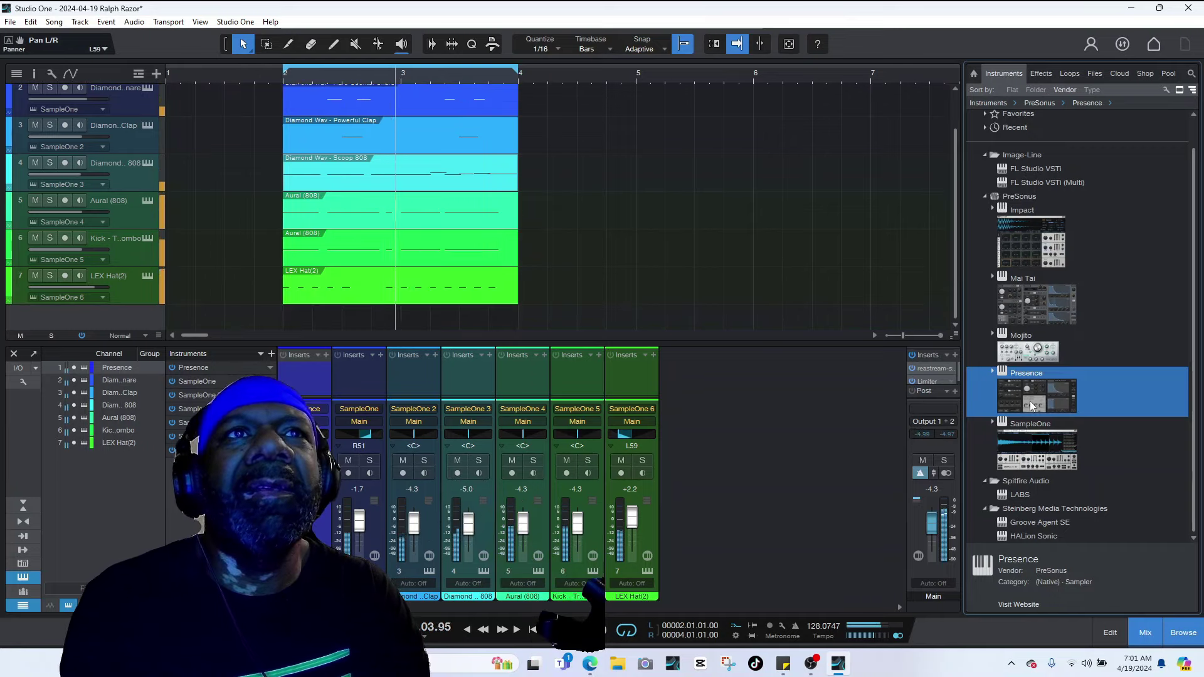
left_click_drag(1032, 405, 277, 322)
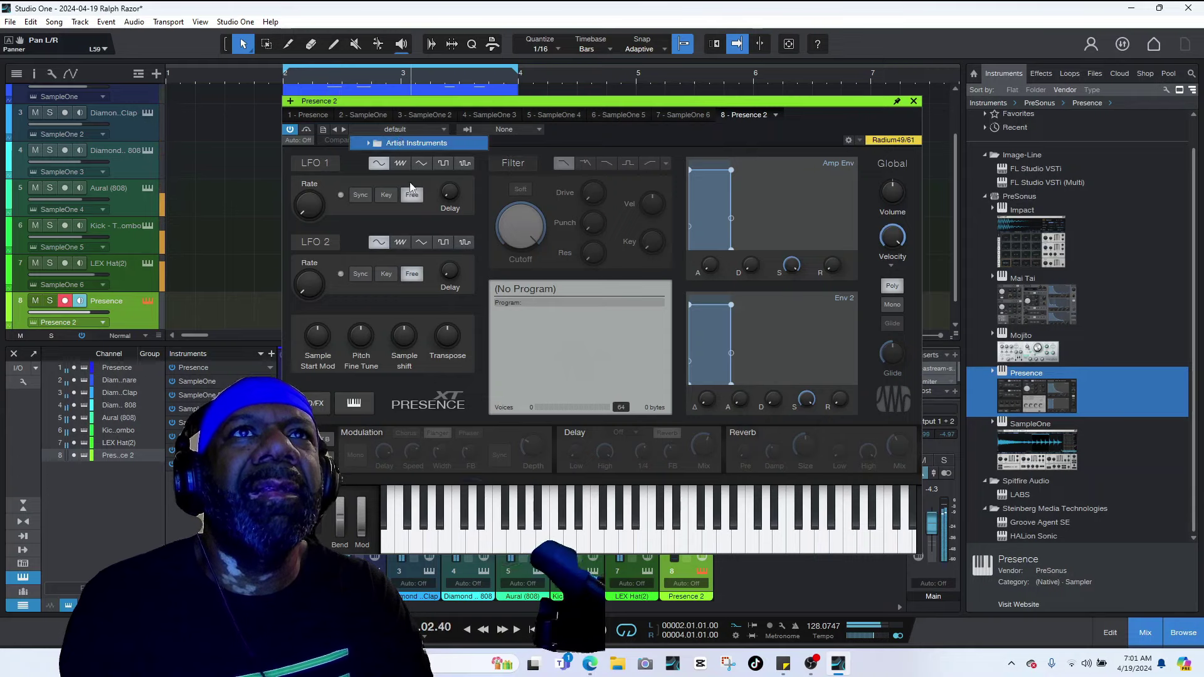
left_click(399, 130)
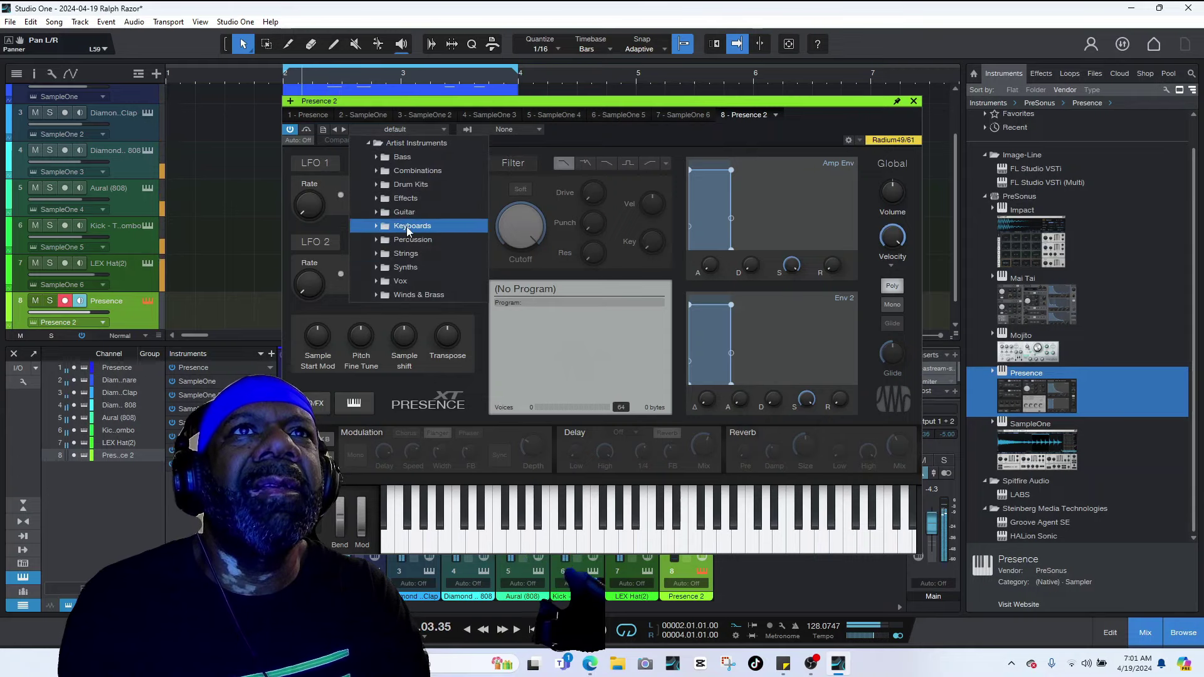
left_click(407, 227)
left_click(405, 336)
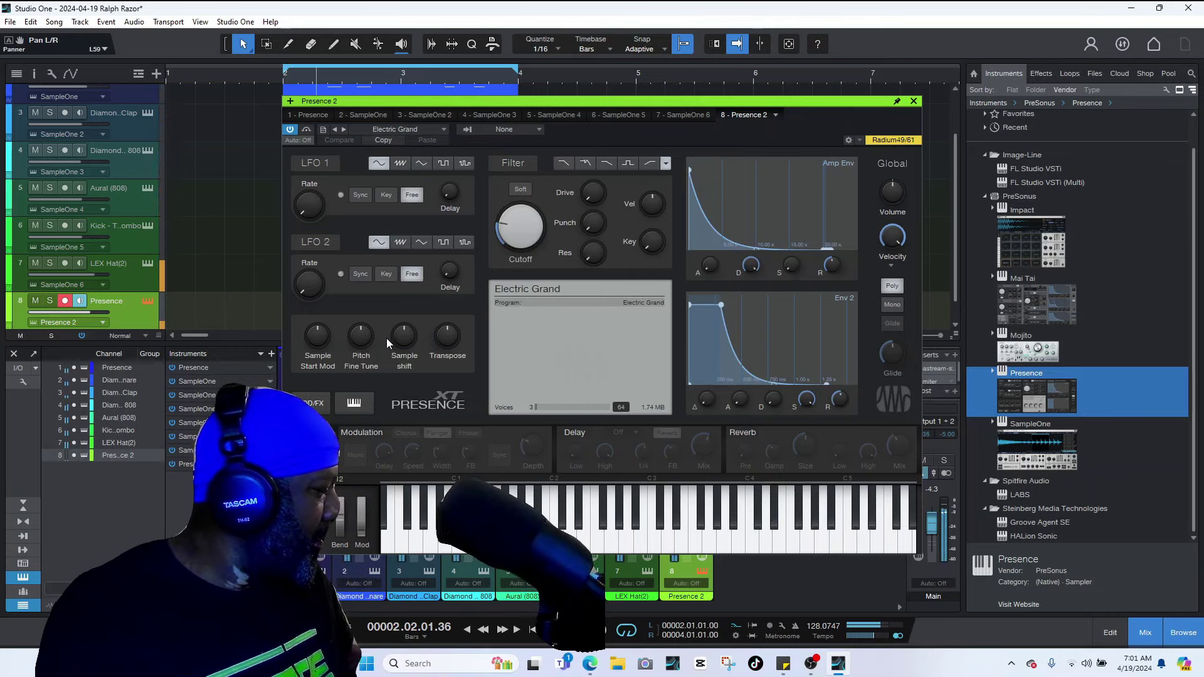
left_click(556, 630)
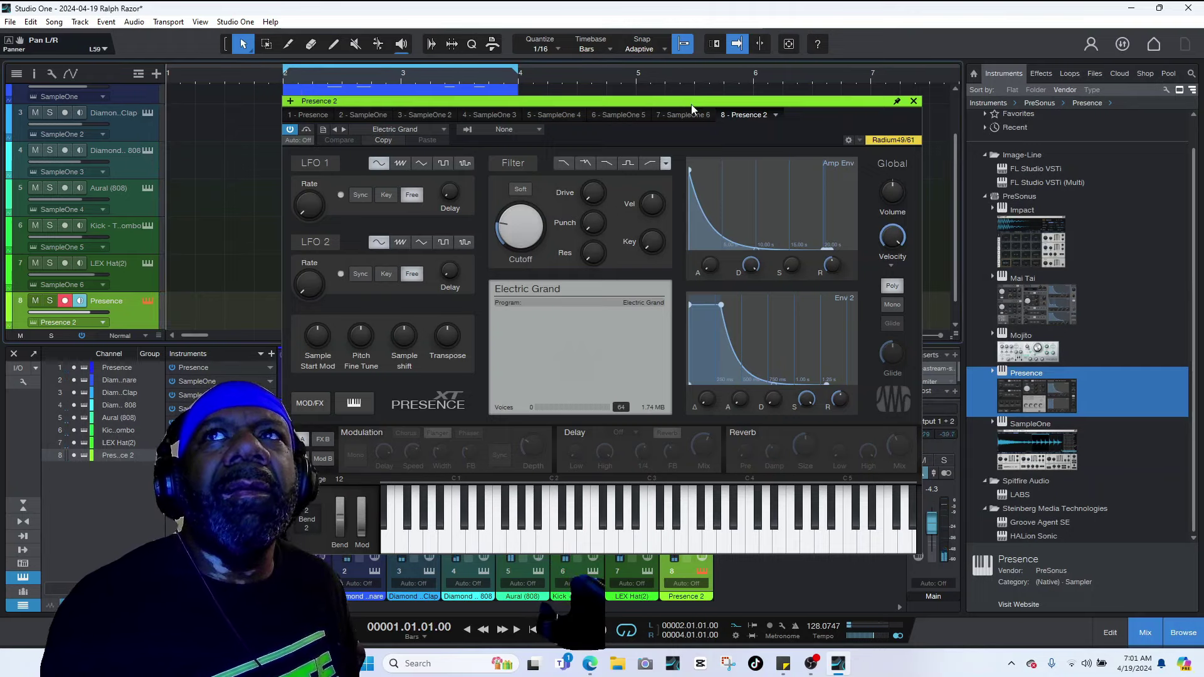
- Set the second Presence's volume to +10.0 dB, audition Electric Grand notes on its keyboard and close the instrument editor
left_click_drag(691, 104, 1144, 184)
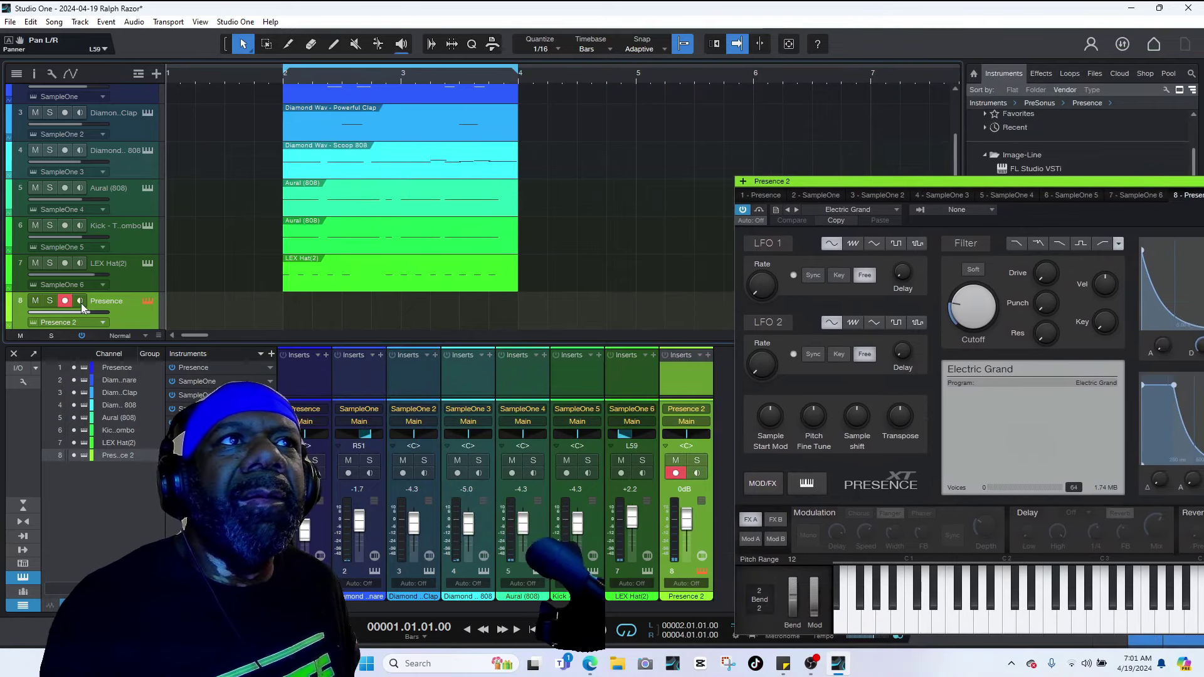
left_click(890, 213)
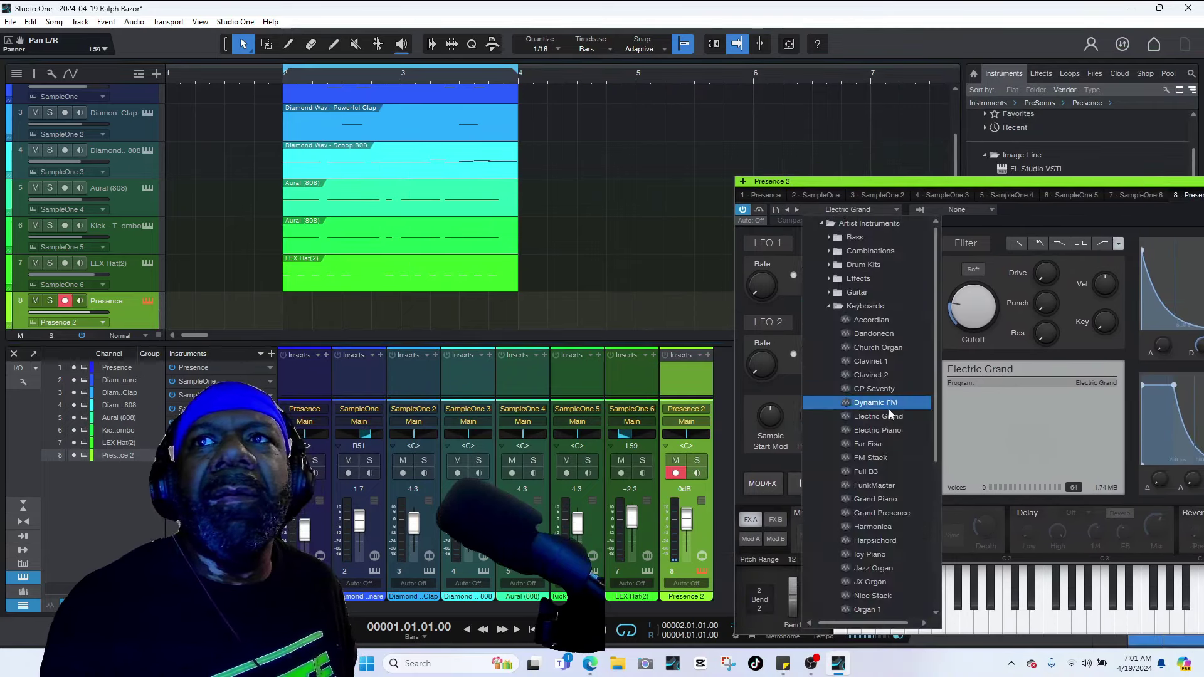
left_click(889, 414)
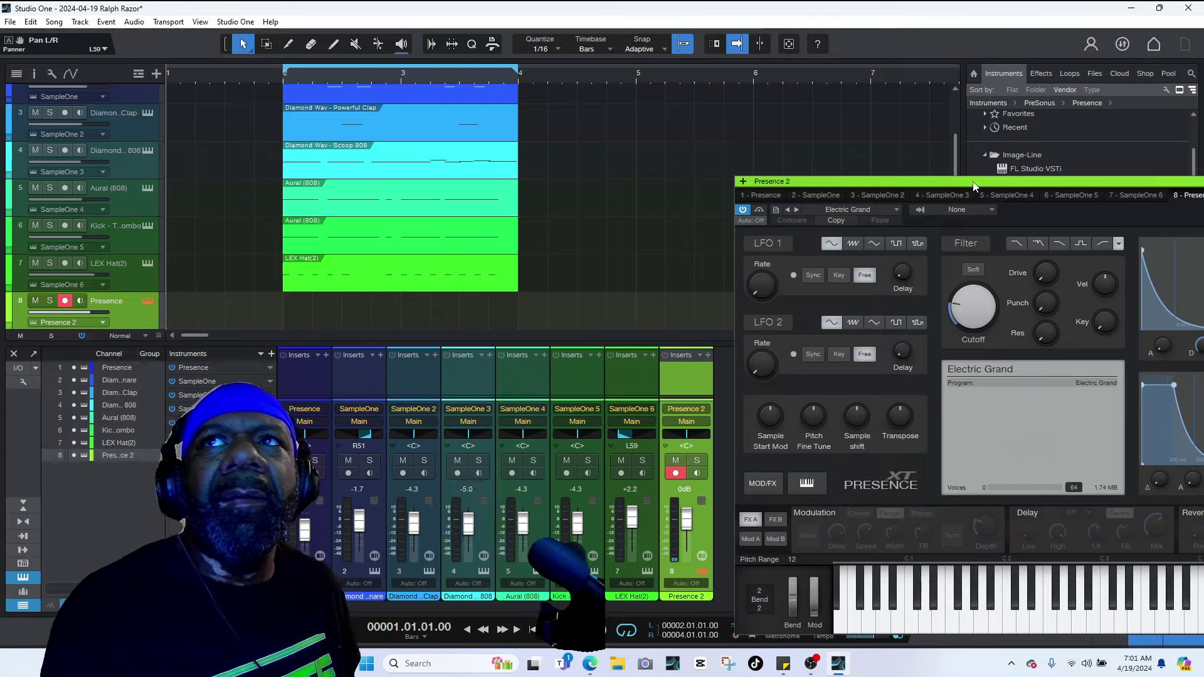
left_click_drag(966, 187, 417, 41)
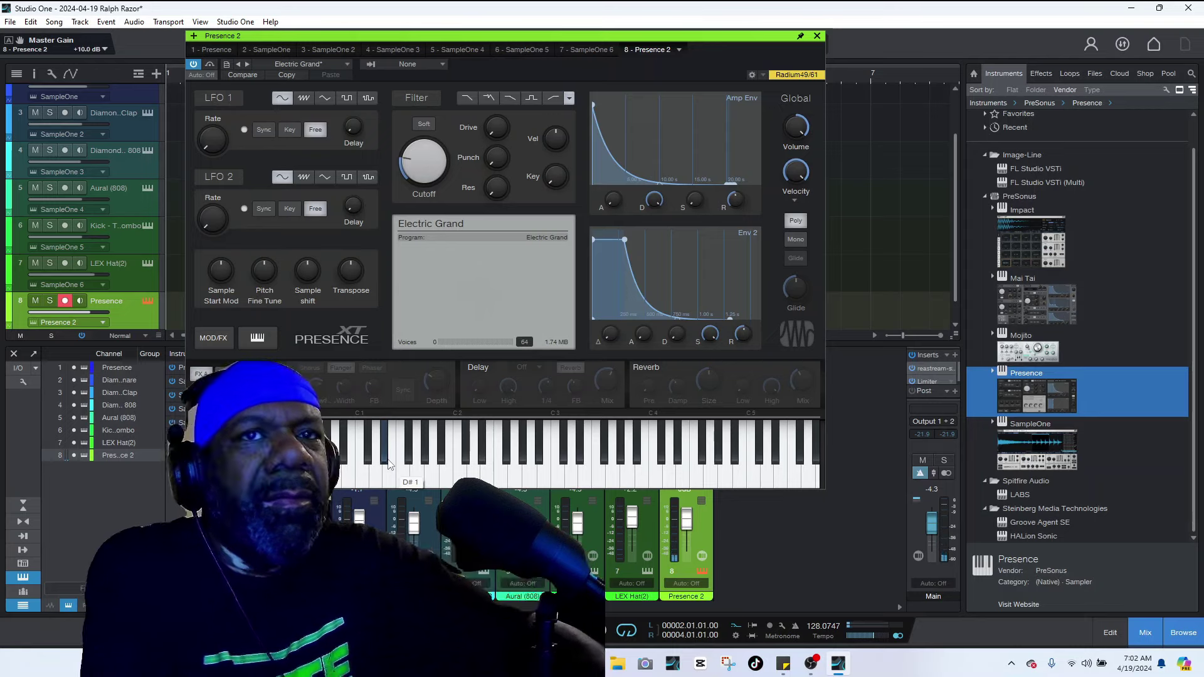
left_click(424, 469)
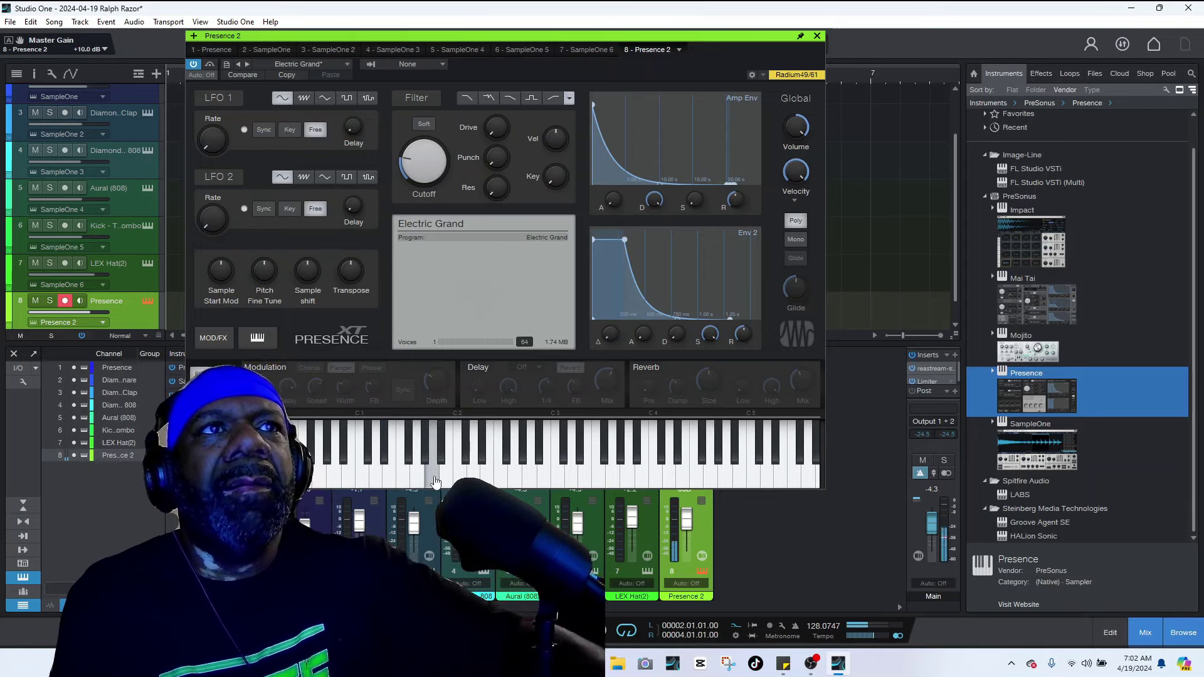
left_click(433, 475)
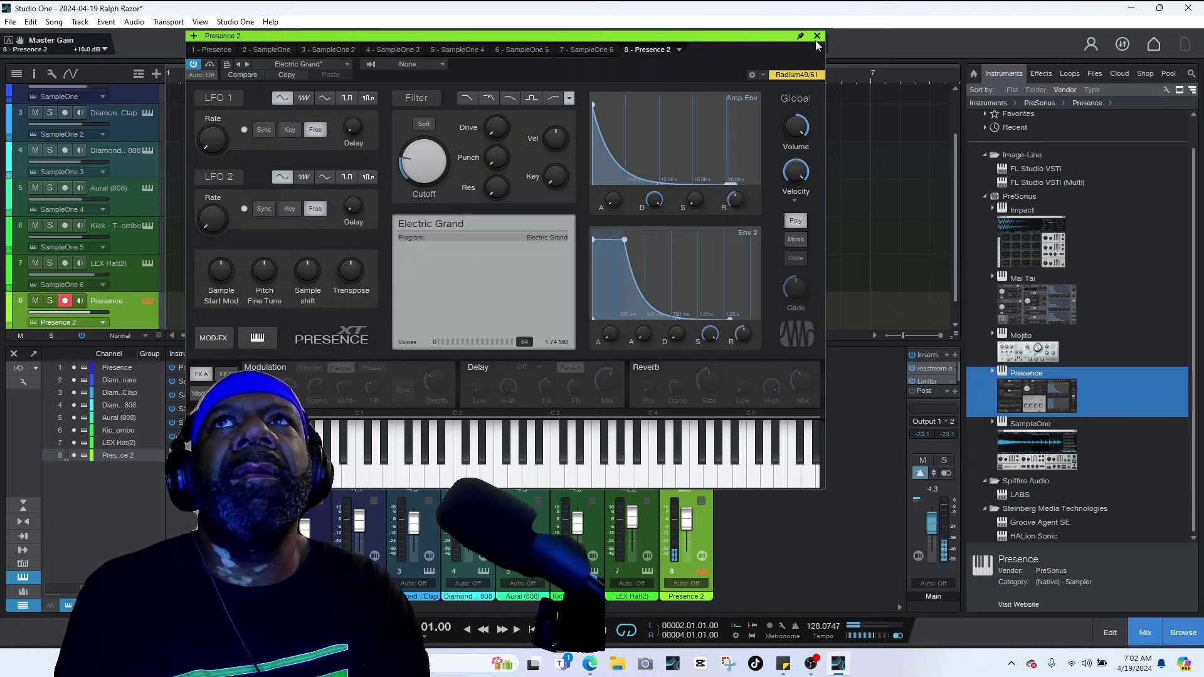
key("ctrl+w")
- Remove the second Presence track together with its instrument while the arrangement plays
key("space")
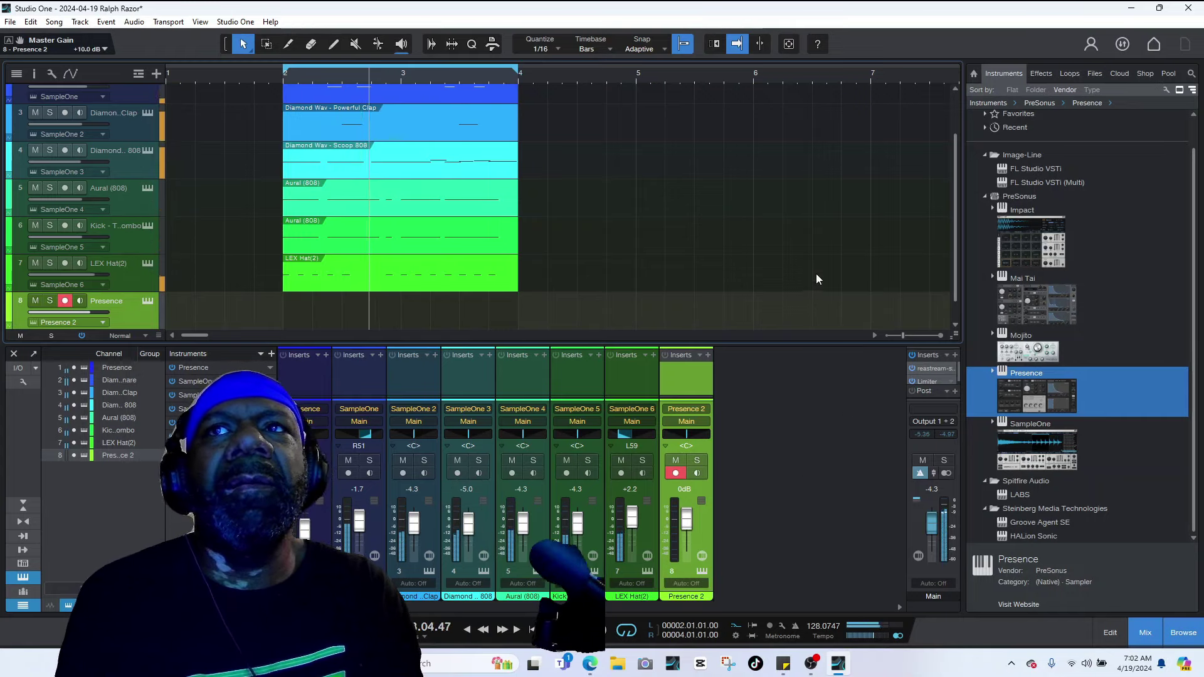
scroll(815, 274, "down", 1)
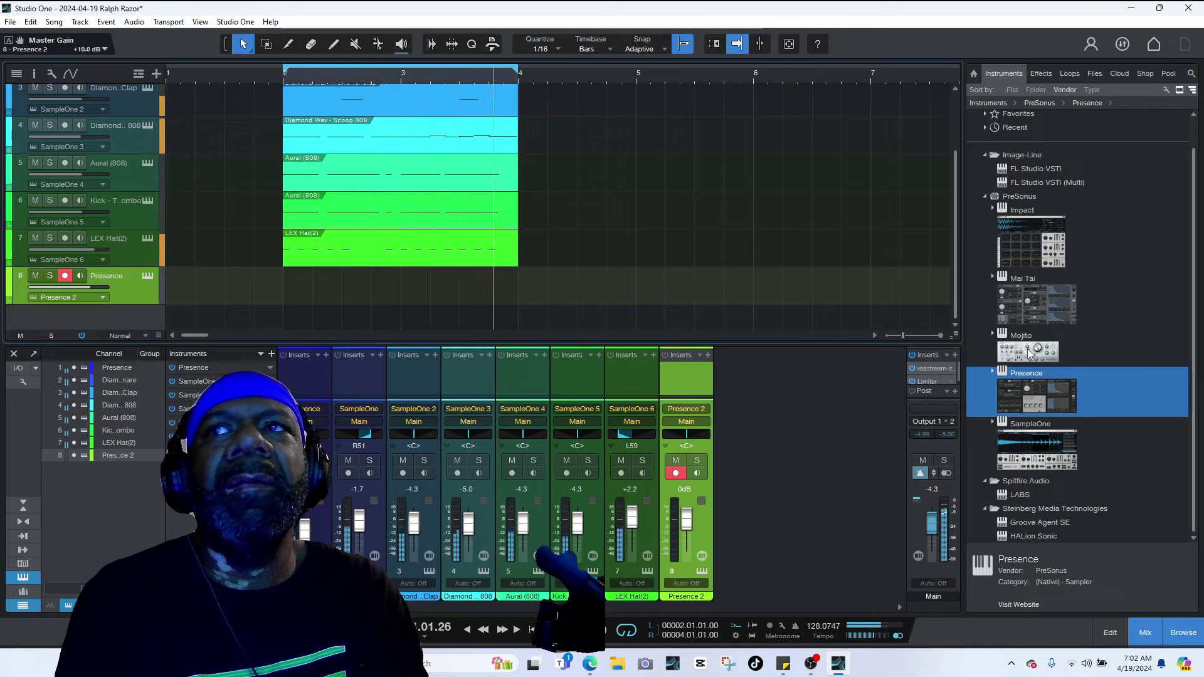
right_click(133, 285)
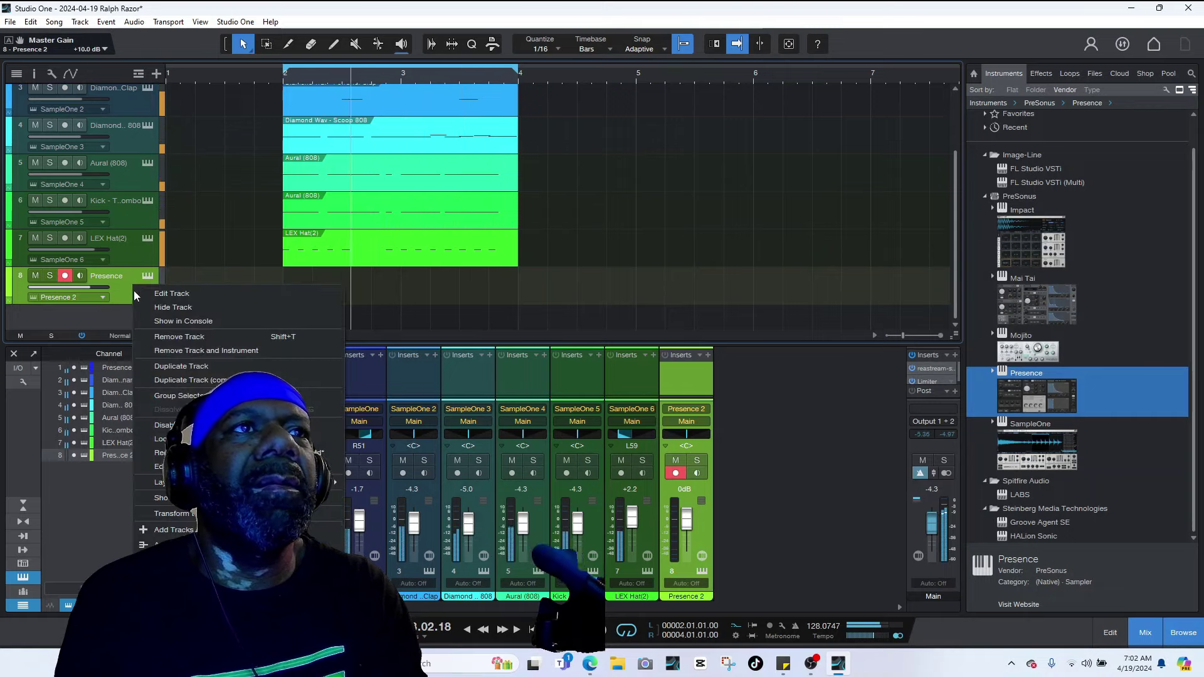
left_click(187, 355)
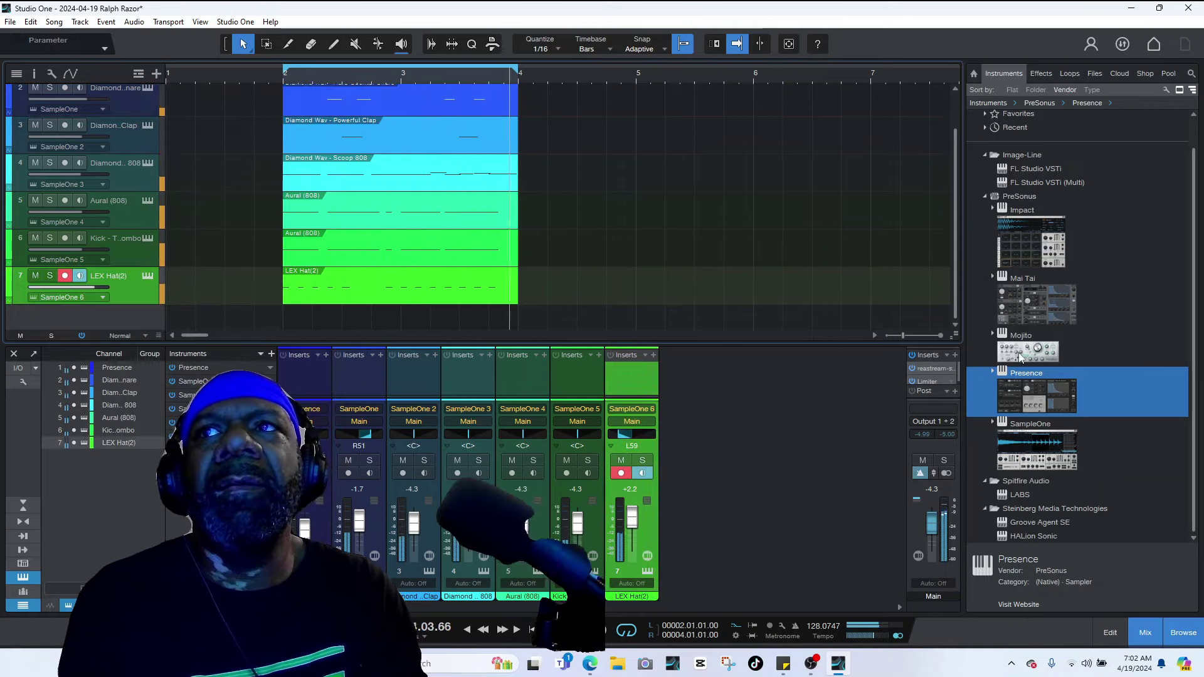
- Add a Mojito synth on a new track below LEX Hat(2), close its editor and stop playback
left_click_drag(1020, 358, 239, 331)
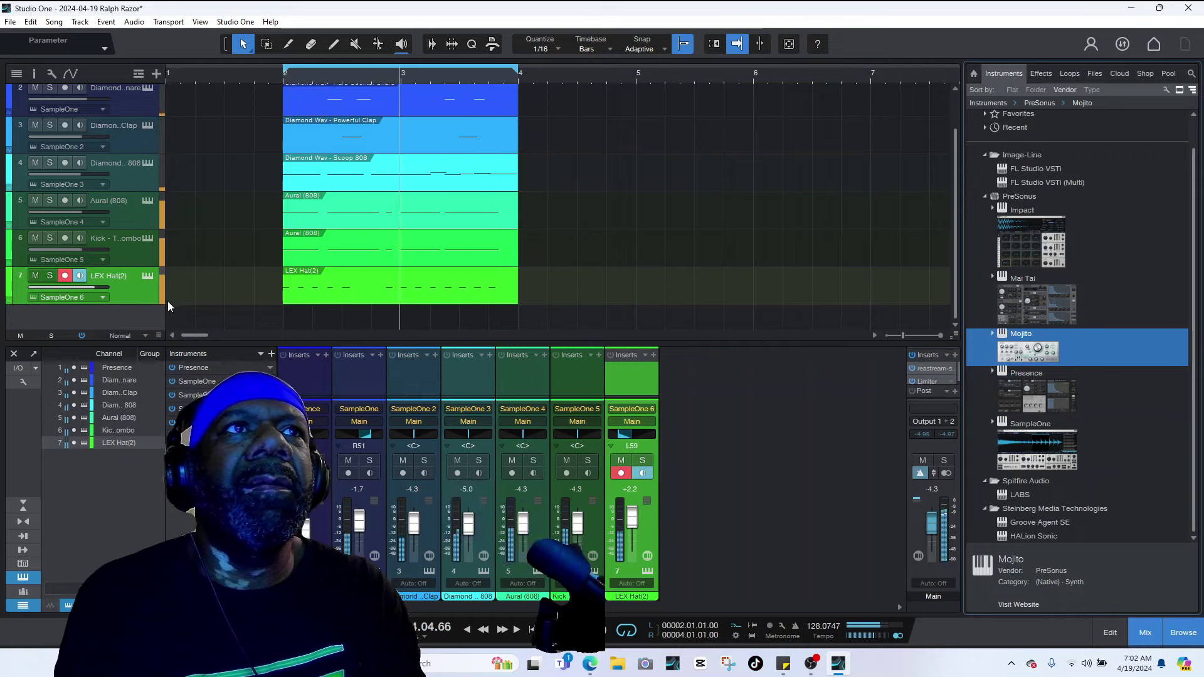
left_click_drag(1037, 359, 912, 318)
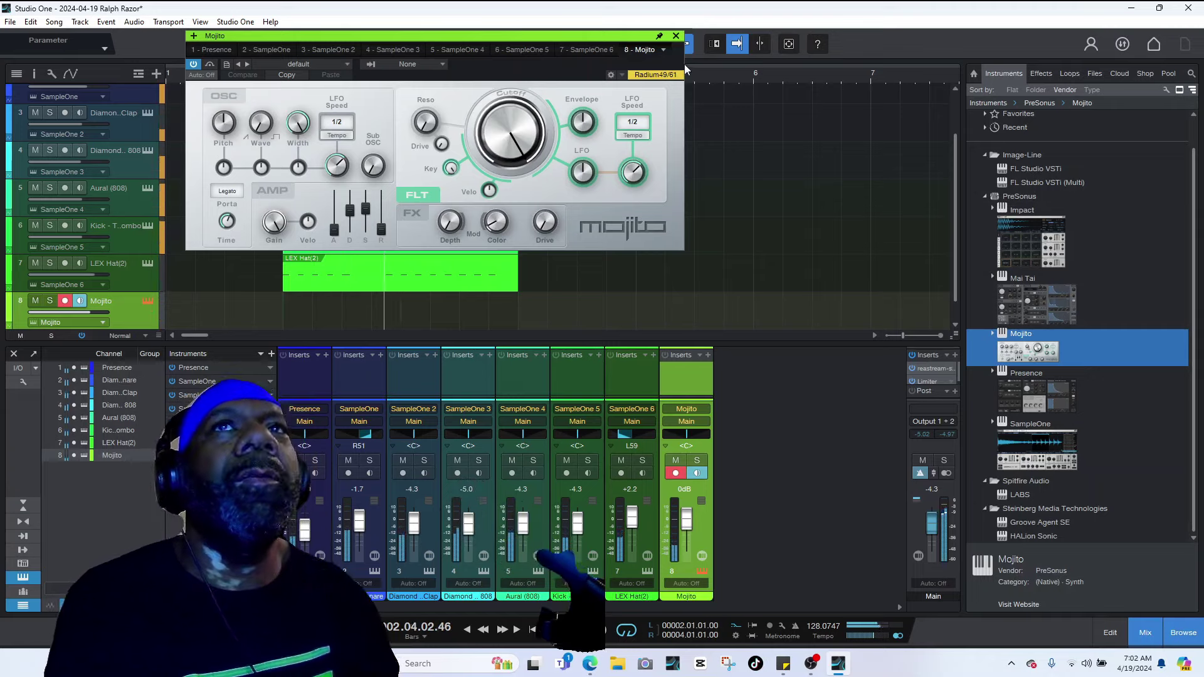
left_click(676, 36)
key("space")
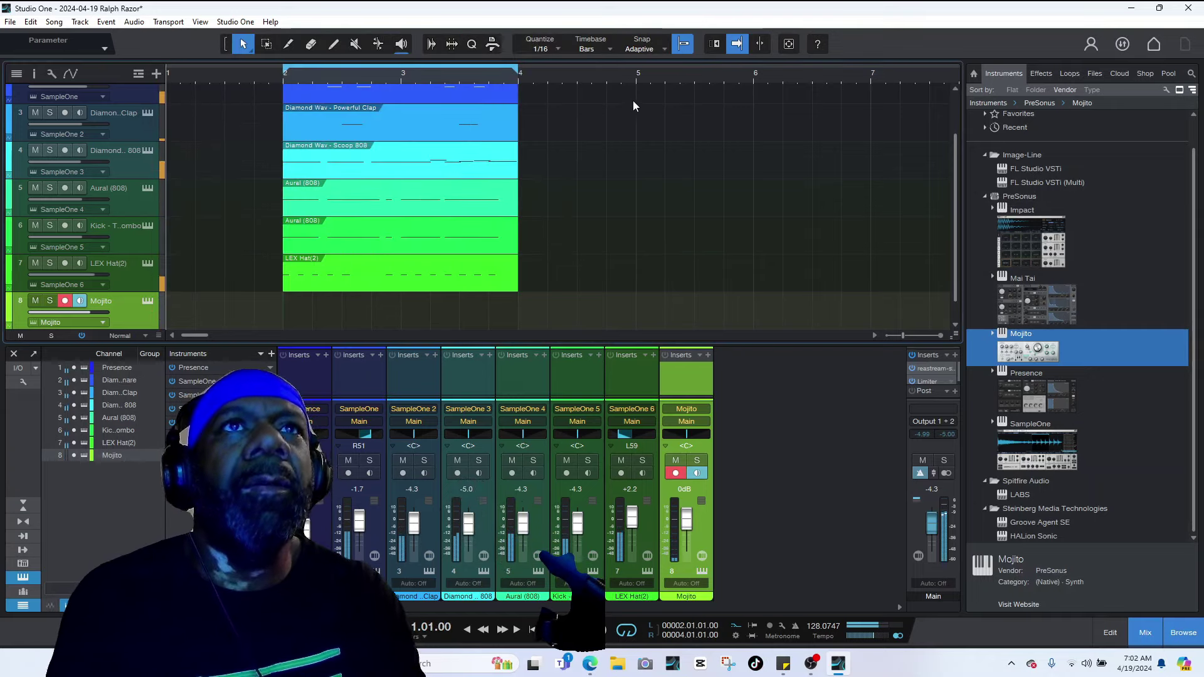
- Select all parts on the seven recorded tracks and duplicate them twice, placing copies from bars 4 and 6
scroll(592, 114, "up", 3)
key("Up")
key("Up")
key("Up")
key("Up")
key("Up")
key("Up")
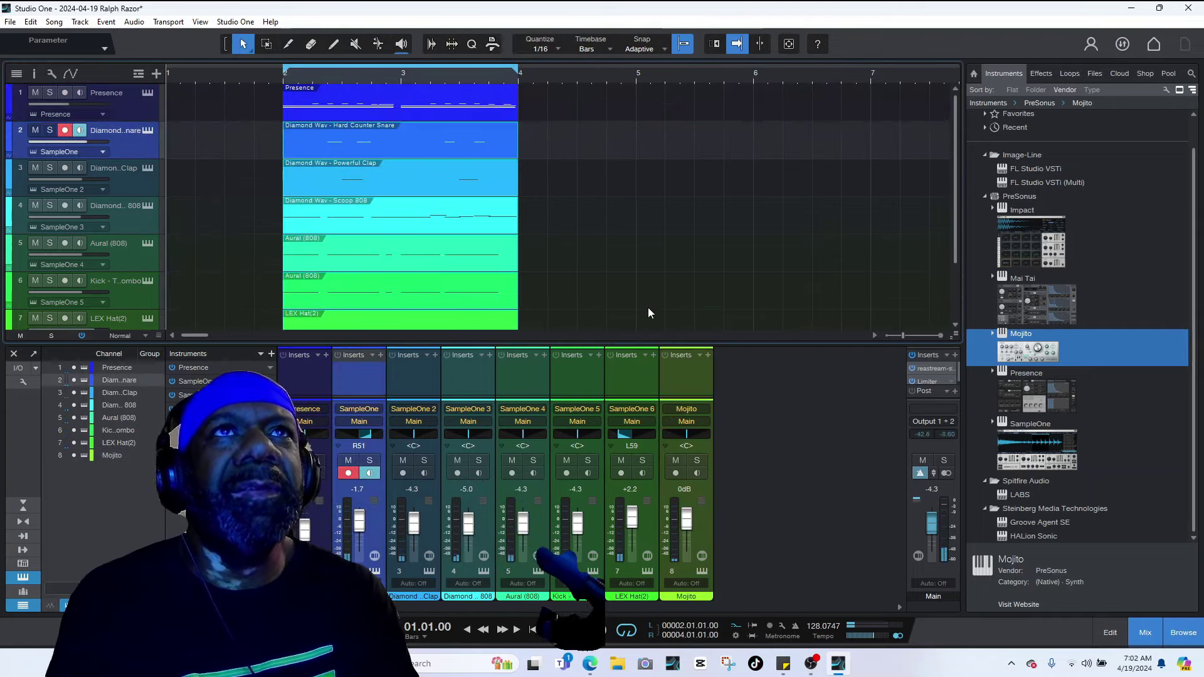
key("Up")
key("ctrl+a")
key("d")
key("d")
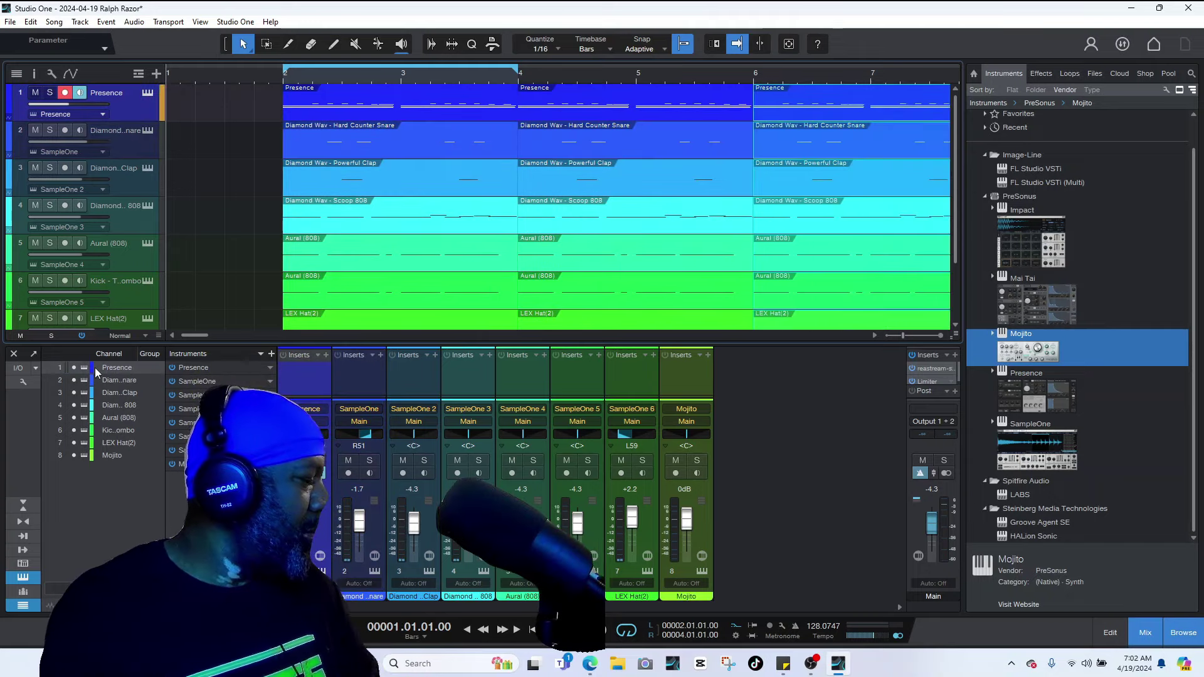
- Arm the Mojito track and record a synth part from bar 1 to bar 4 against the beat
scroll(253, 230, "down", 3)
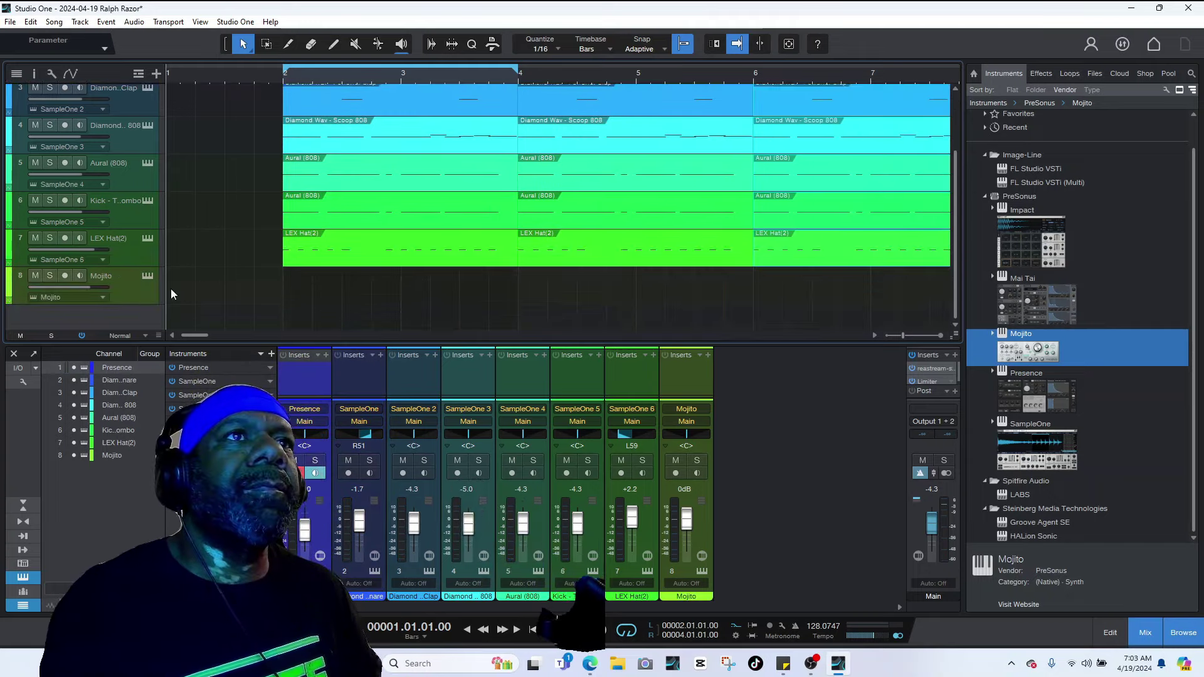
left_click(138, 290)
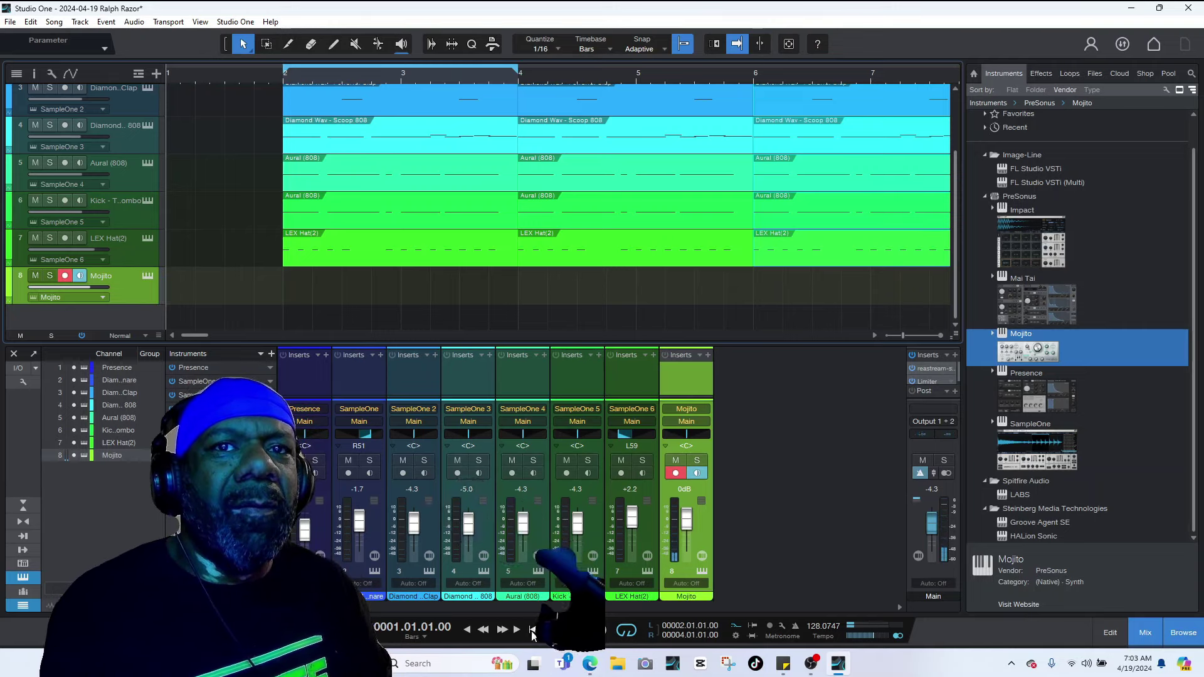
key("space")
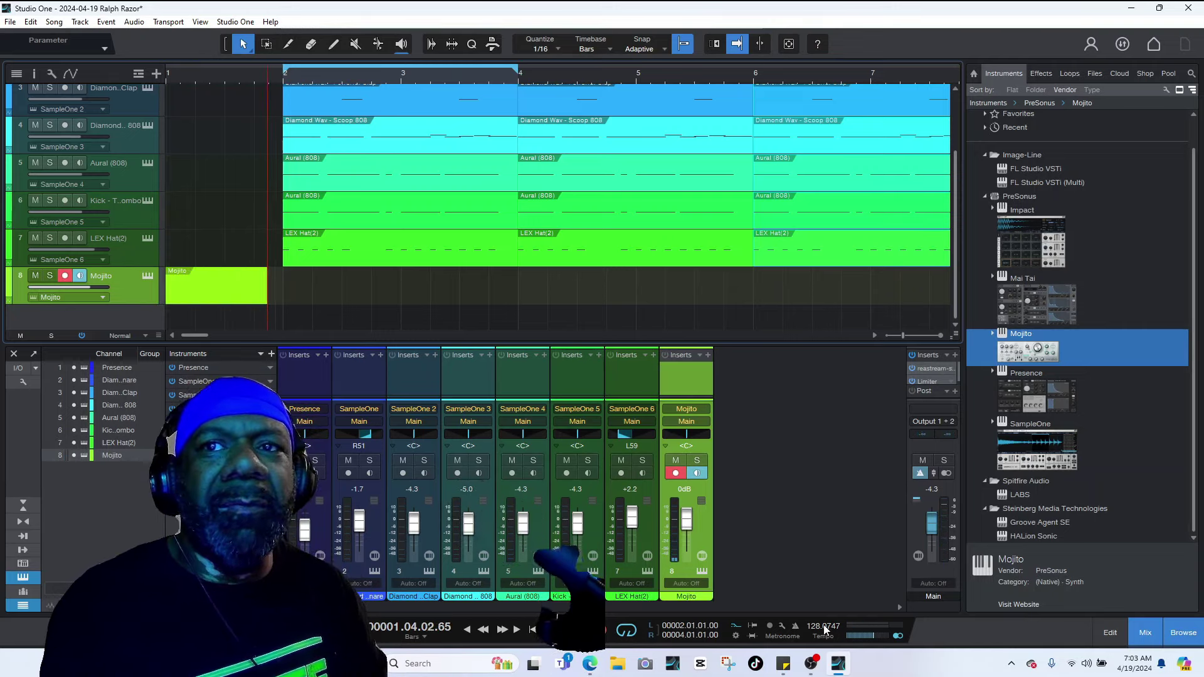
key("space")
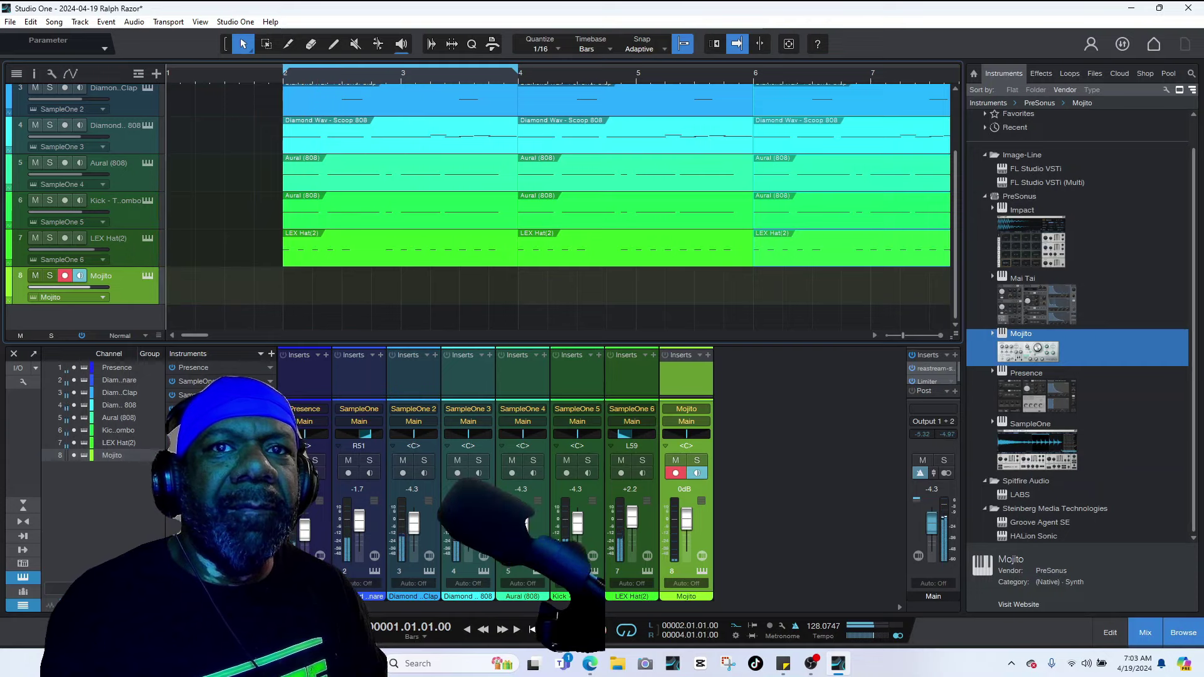
left_click(604, 633)
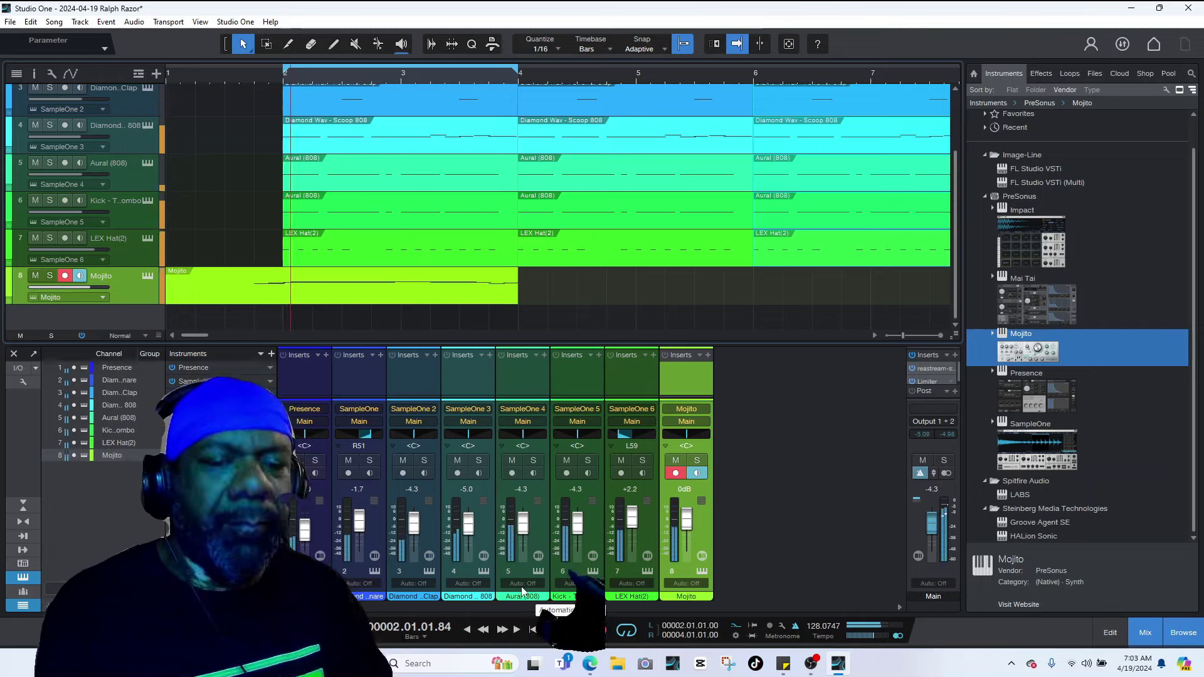
key("space")
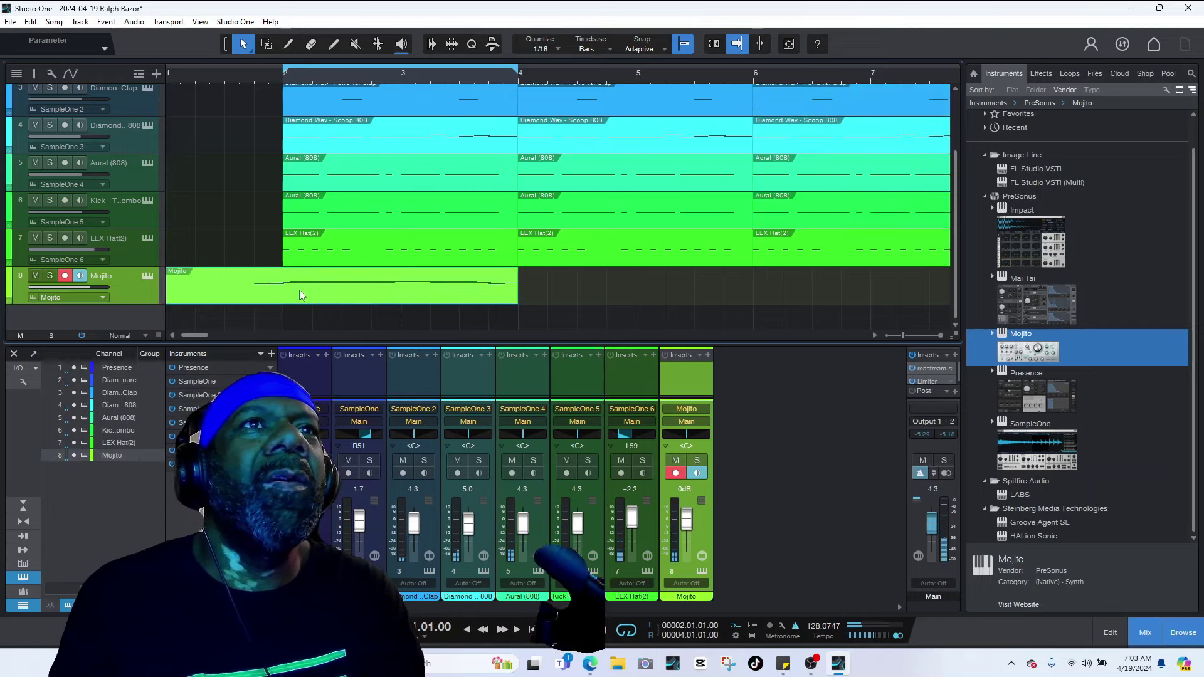
- Try shifting the recorded Mojito part two bars, place it back at bar 1 and split it at bar 2
left_click_drag(293, 289, 528, 296)
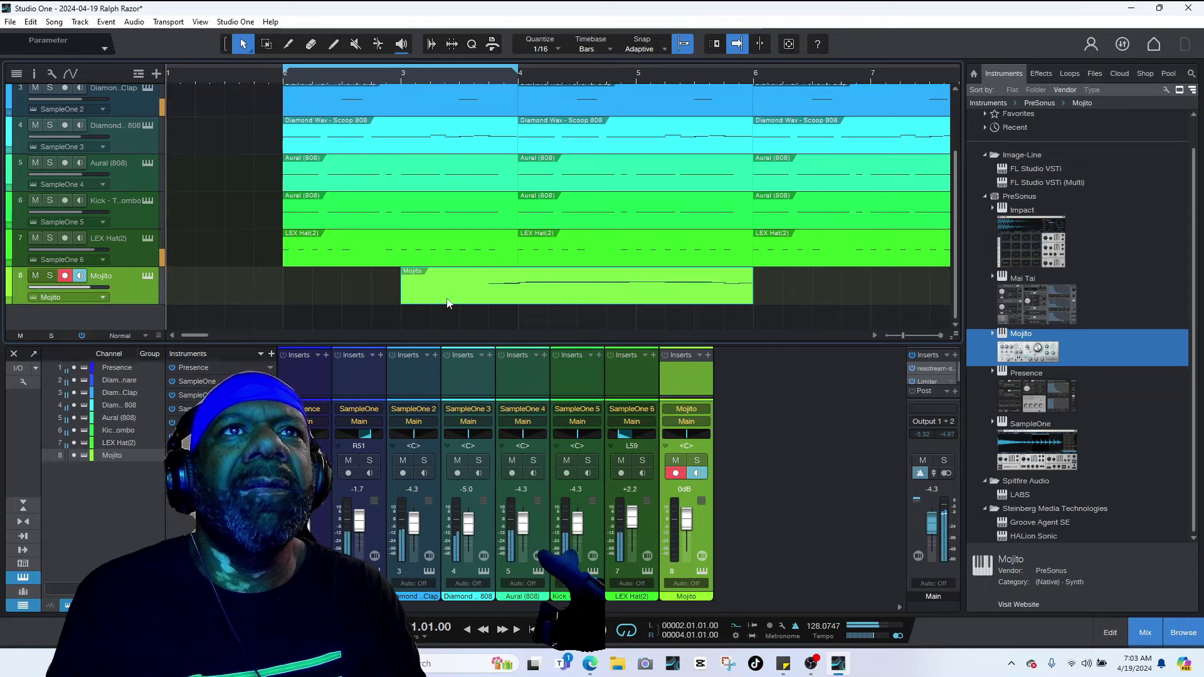
left_click_drag(448, 303, 321, 299)
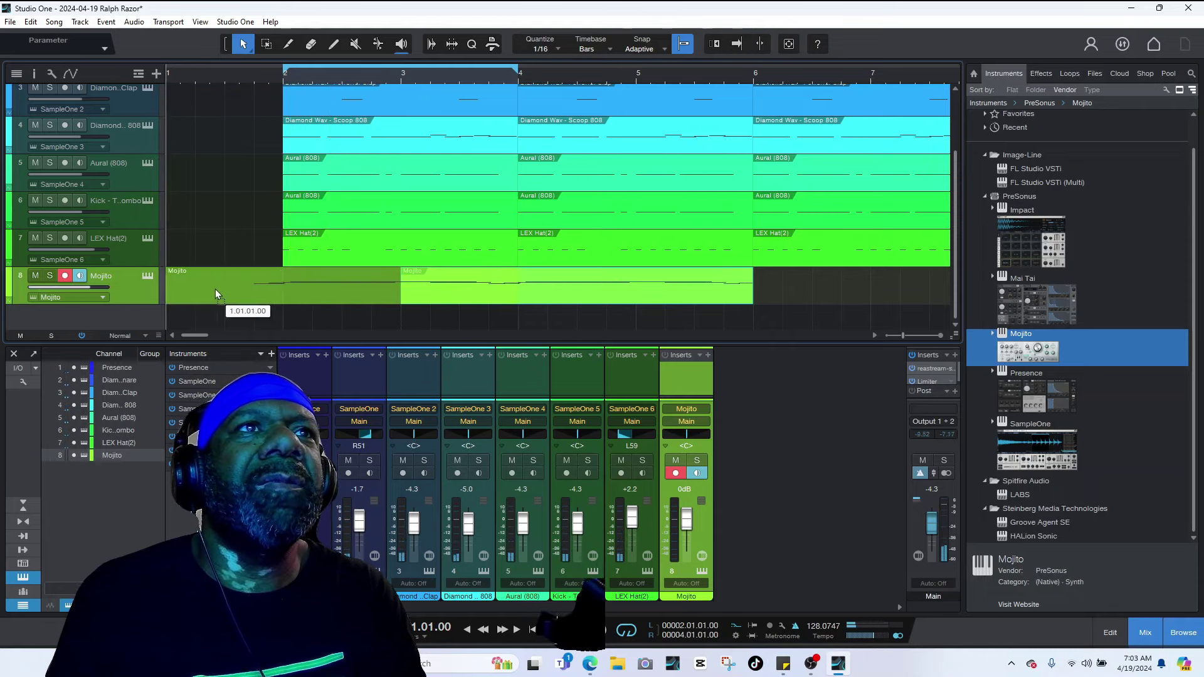
left_click_drag(215, 288, 215, 288)
key("3")
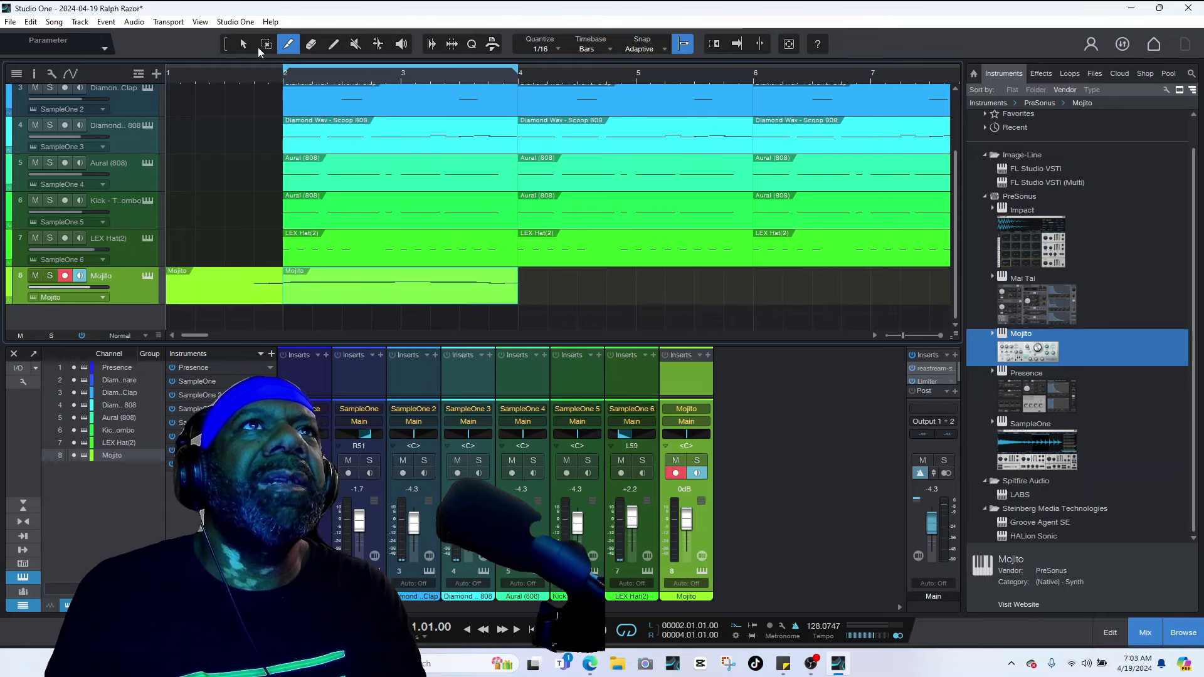
left_click(244, 45)
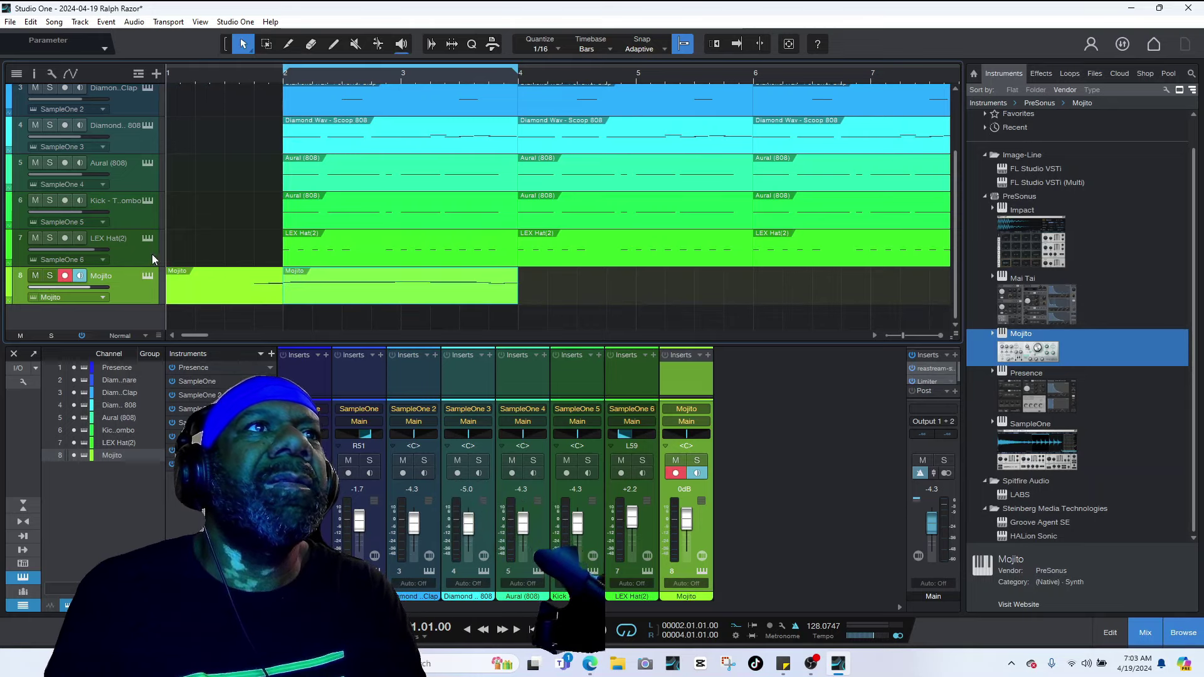
- Duplicate the Mojito track and move the one-bar part at bar 1 onto the duplicate track
right_click(125, 276)
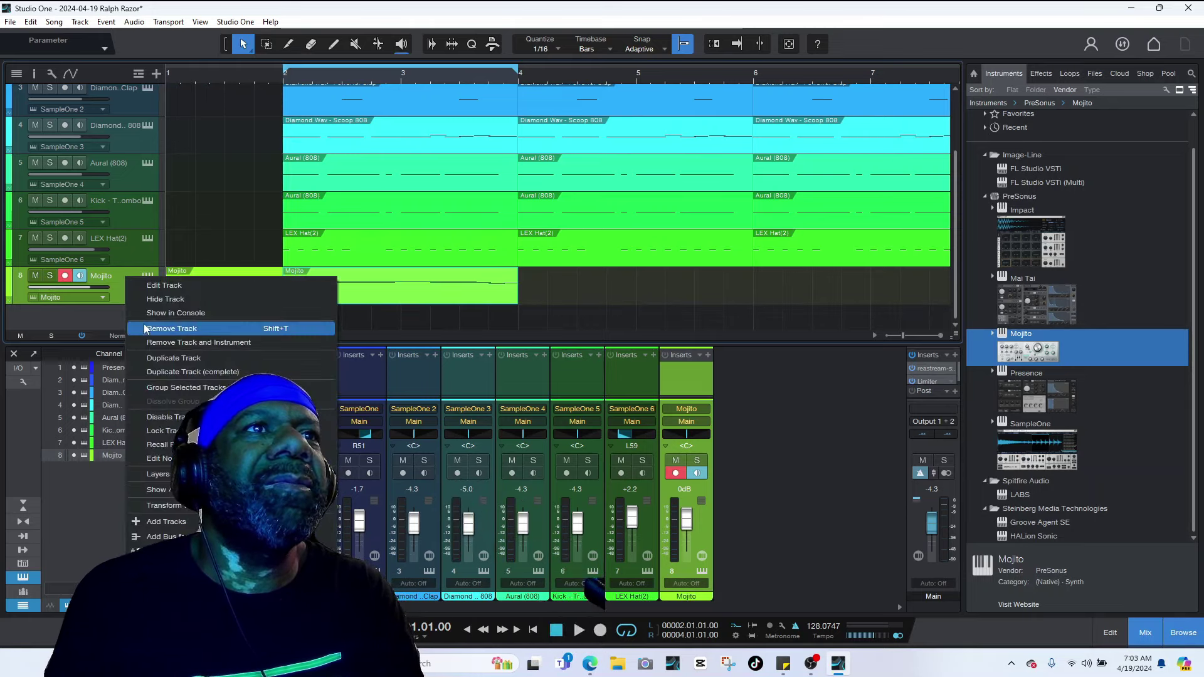
left_click(150, 360)
left_click_drag(258, 292, 258, 322)
left_click_drag(565, 235, 705, 197)
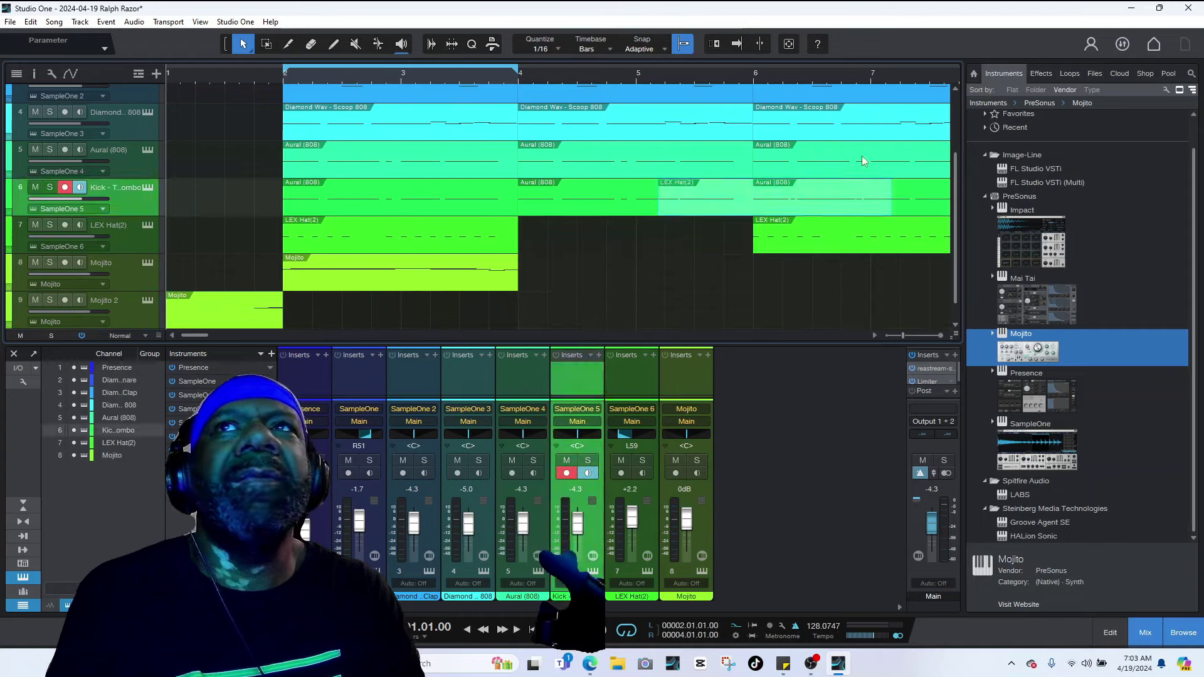
- Copy the parts of both Mojito tracks, placing the copies at bar 4 on Mojito and bar 3 on Mojito 2
left_click(1177, 638)
left_click(1145, 632)
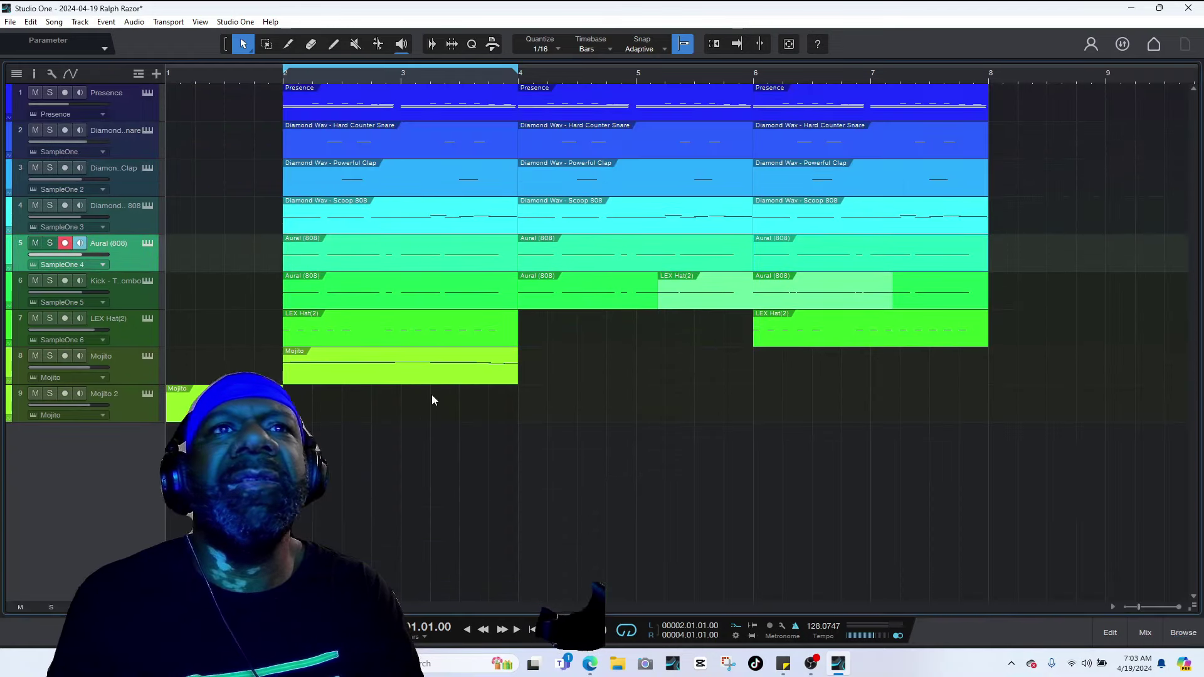
left_click_drag(577, 386, 169, 495)
key("ctrl+z")
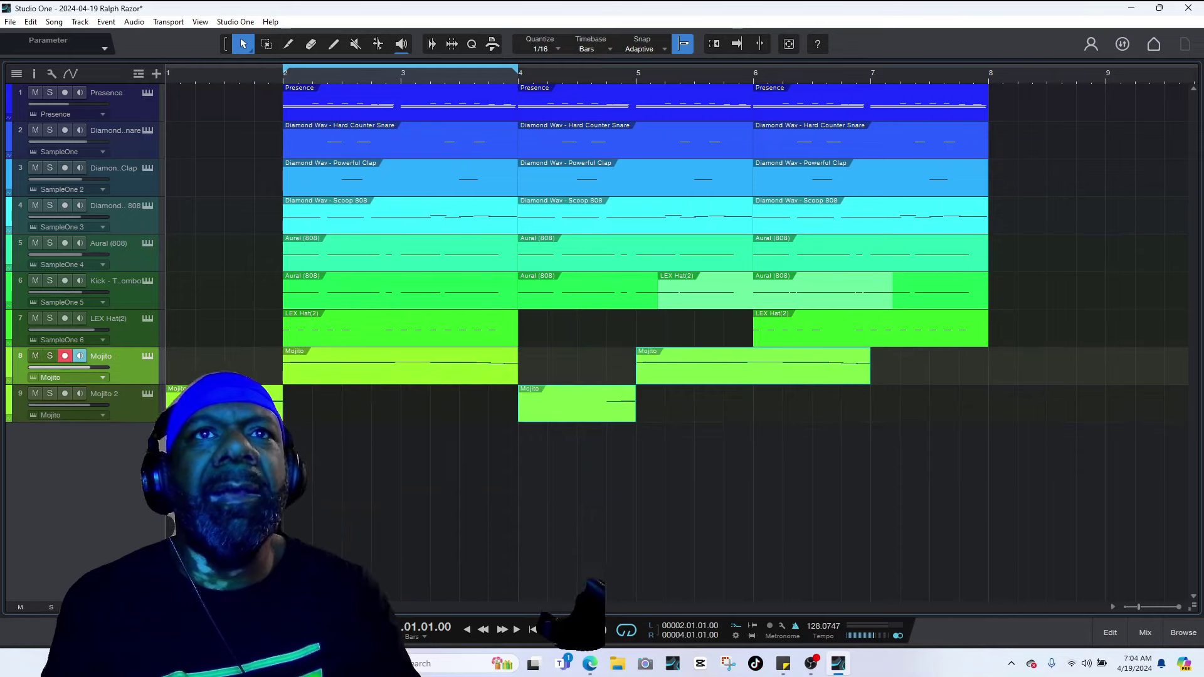
left_click_drag(679, 379, 540, 380)
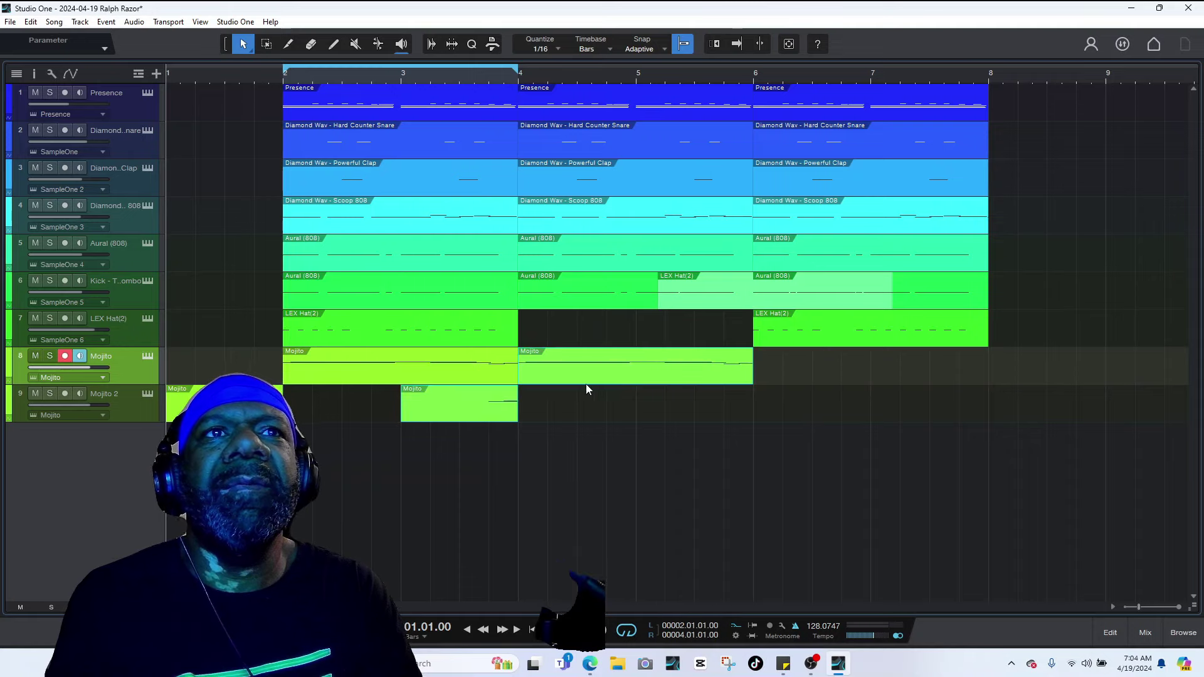
- Play the arrangement, show the mixer again and turn off looping
key("space")
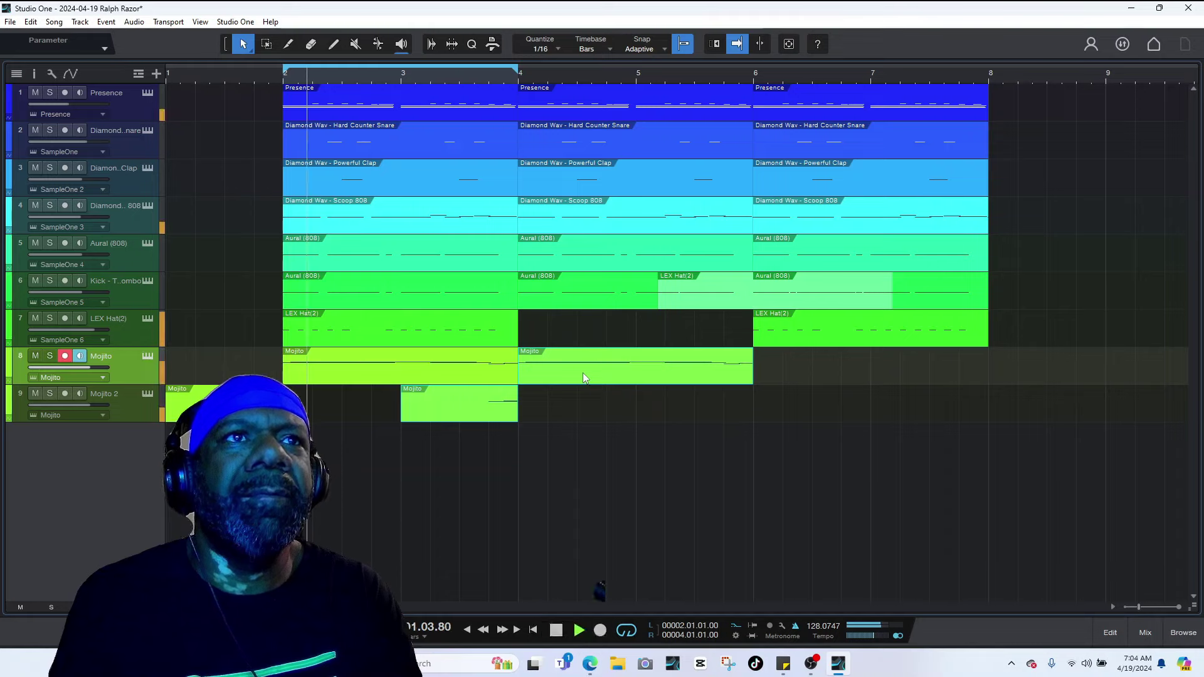
left_click(1145, 632)
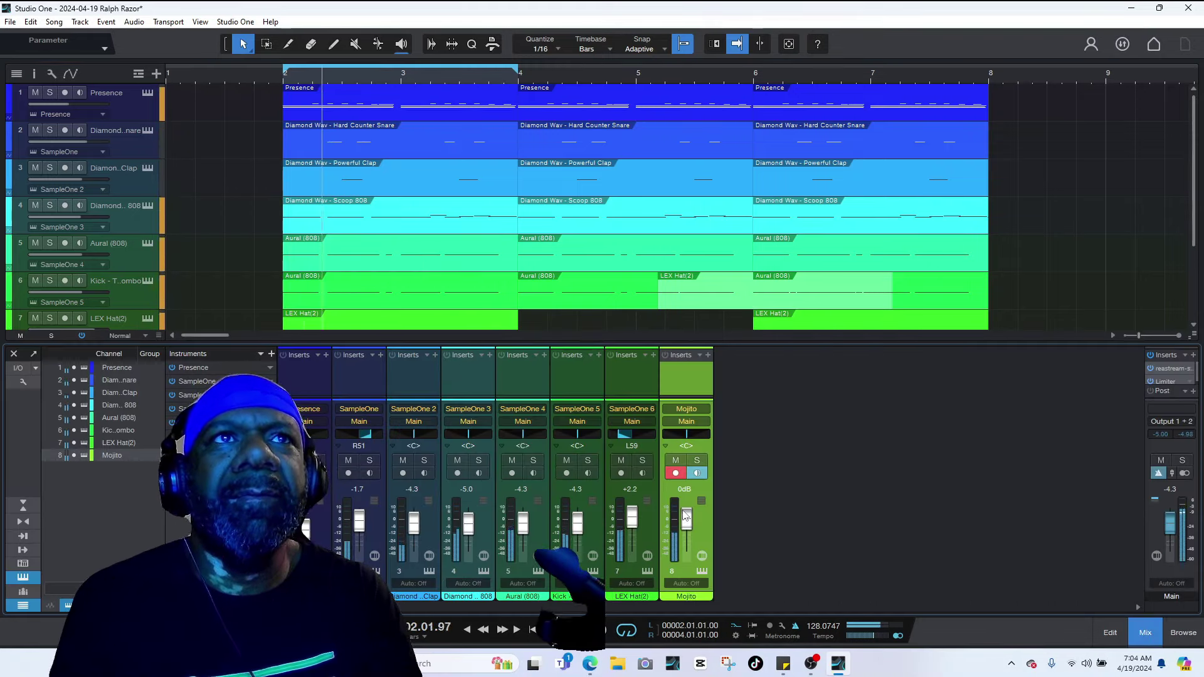
left_click(626, 631)
key("space")
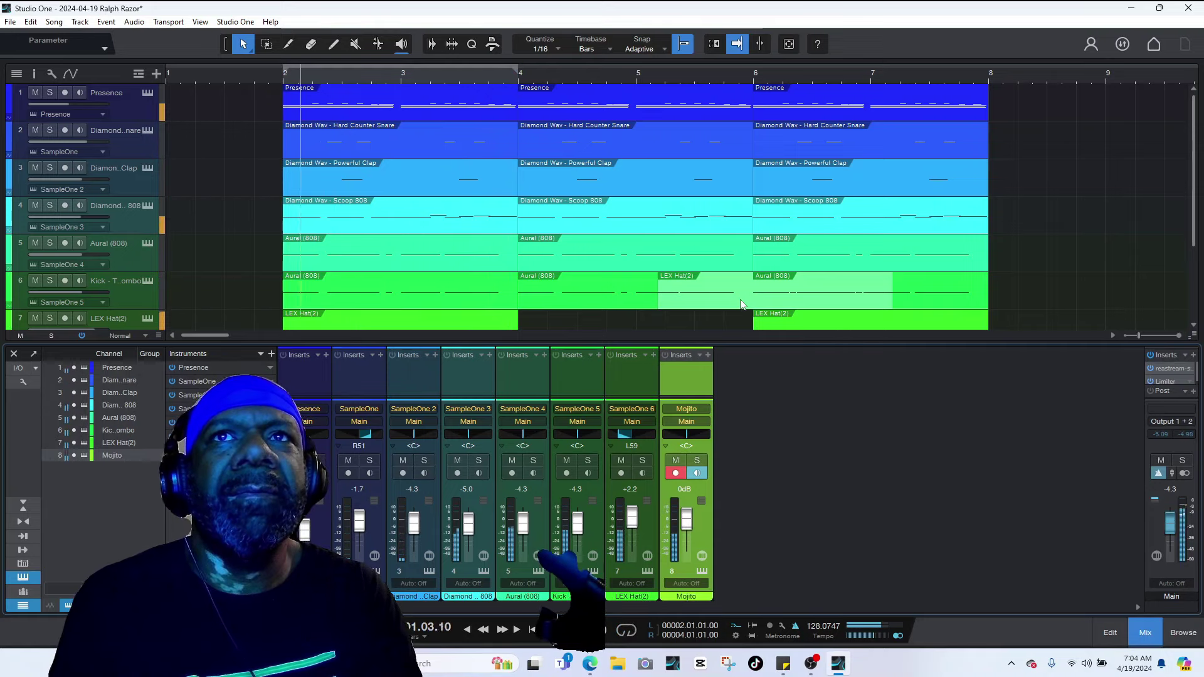
- Move the misplaced LEX Hat(2) part on the Kick track to the middle of bar 6 during playback
left_click_drag(741, 304, 860, 295)
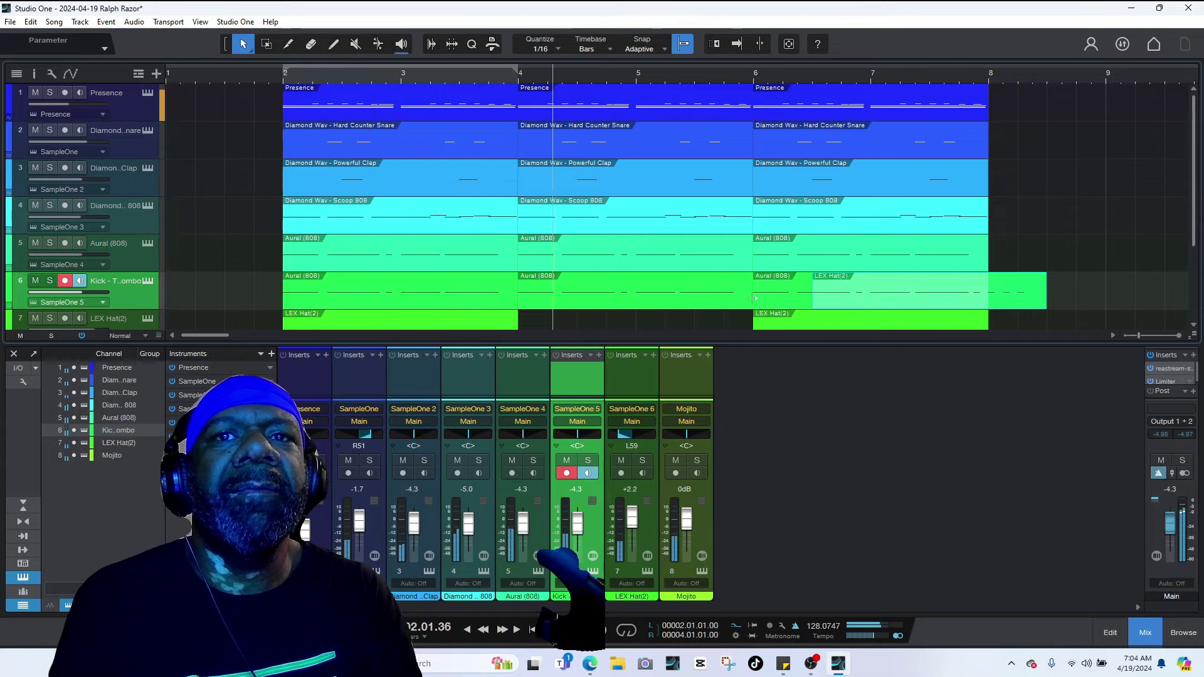
key("space")
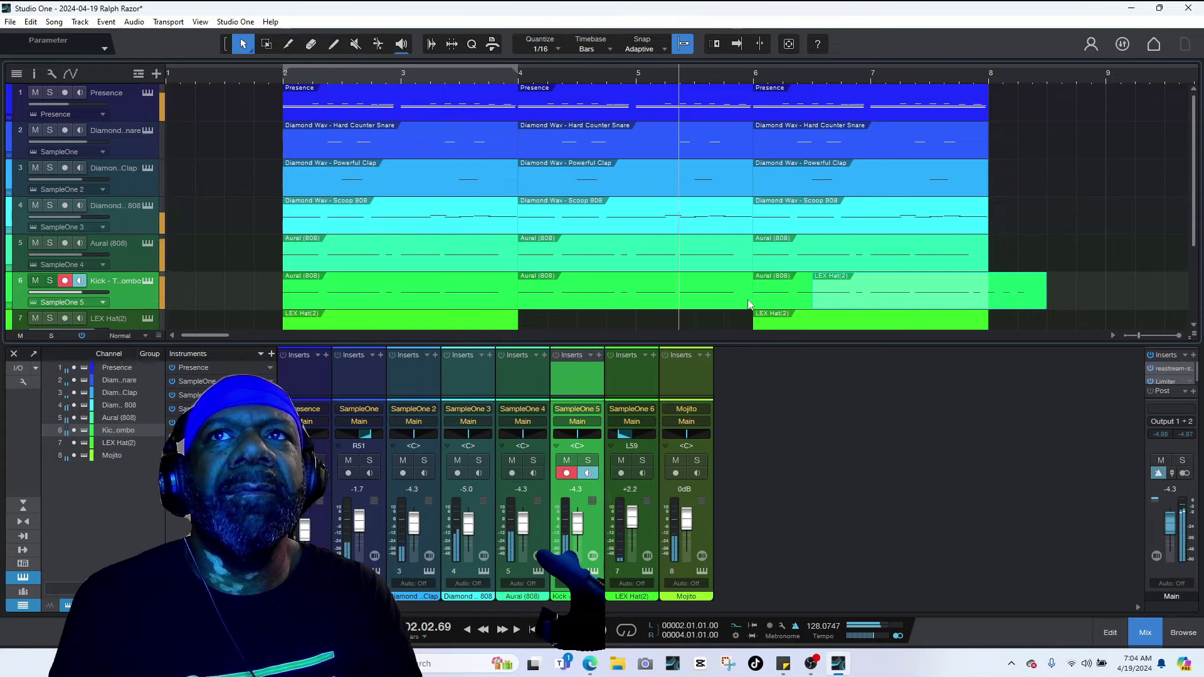
key("space")
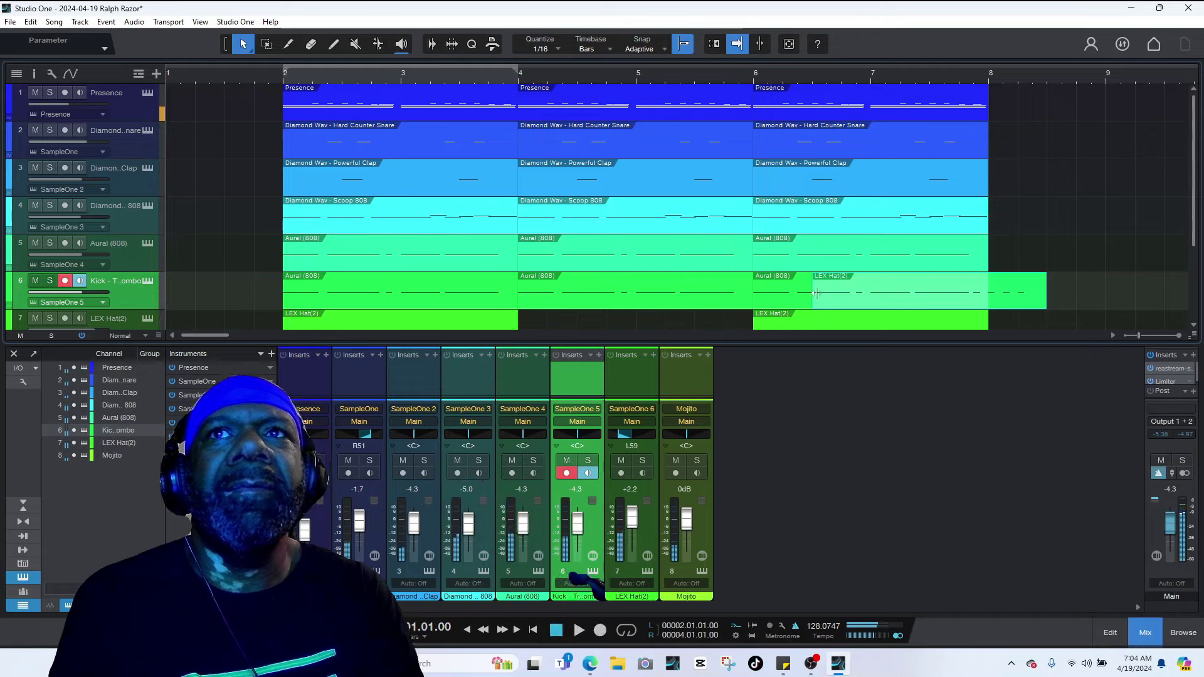
- Delete the parts on the Kick and LEX Hat(2) tracks
key("ctrl+z")
key("ctrl+z")
key("ctrl+z")
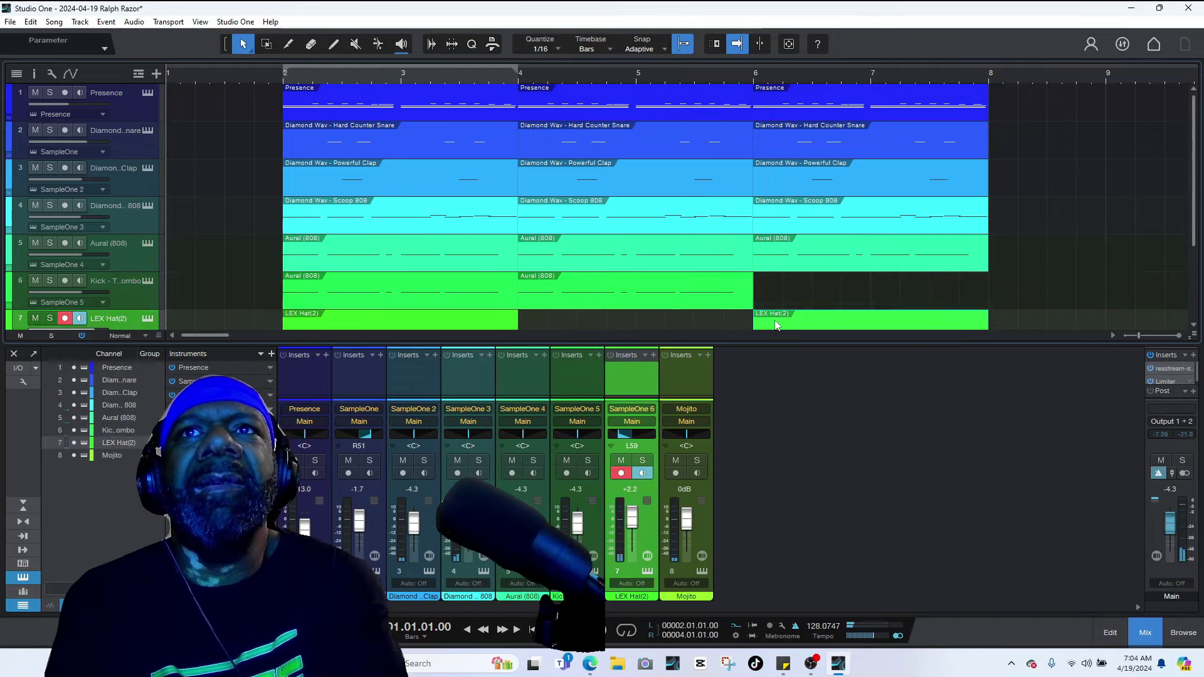
key("ctrl+z")
key("ctrl+z")
key("ctrl+z")
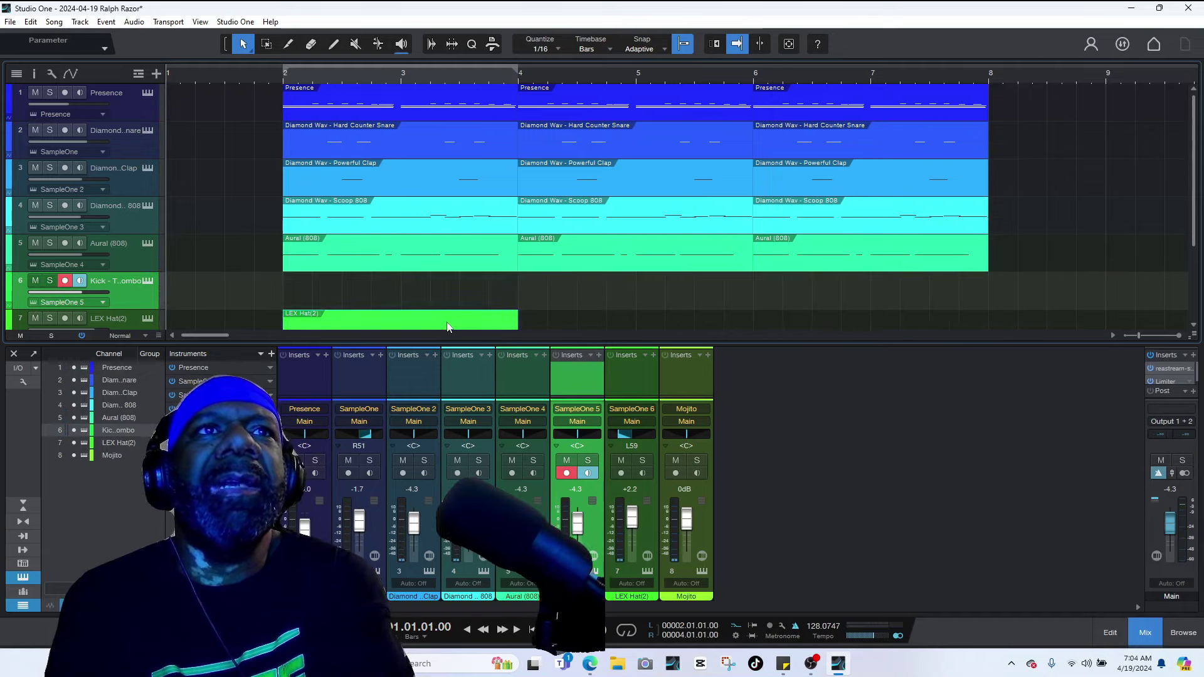
- Select the Kick and LEX Hat(2) tracks in turn and audition their sounds
left_click(131, 296)
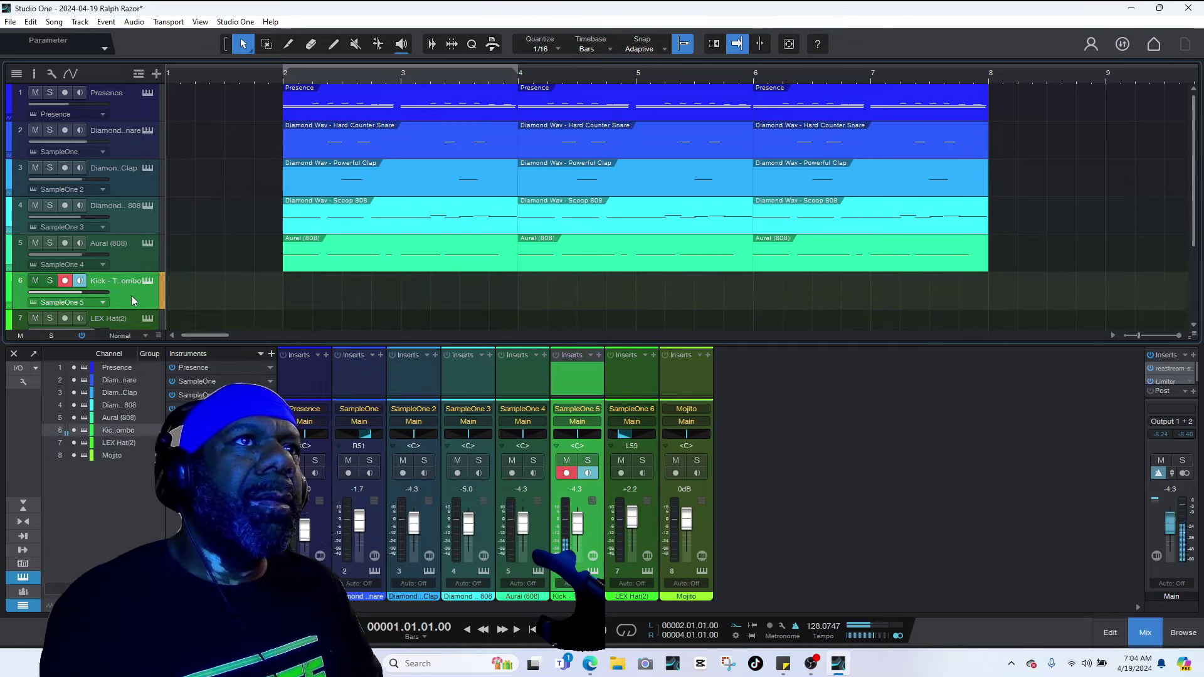
left_click(129, 317)
scroll(131, 311, "down", 1)
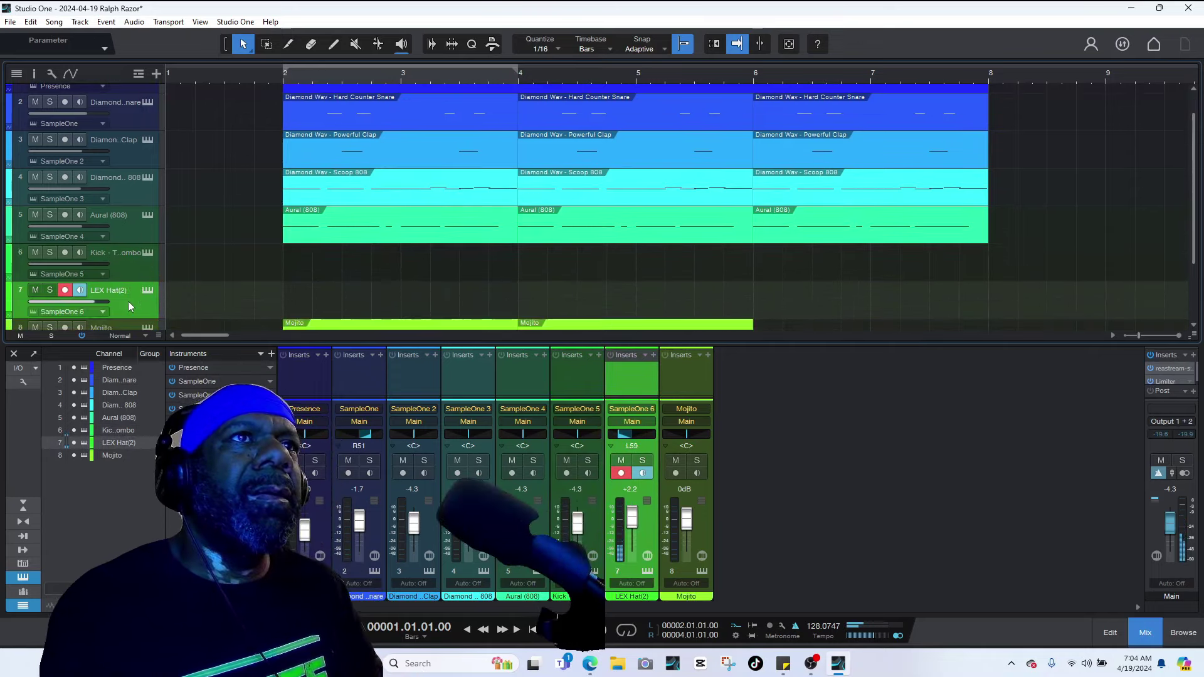
scroll(128, 301, "down", 1)
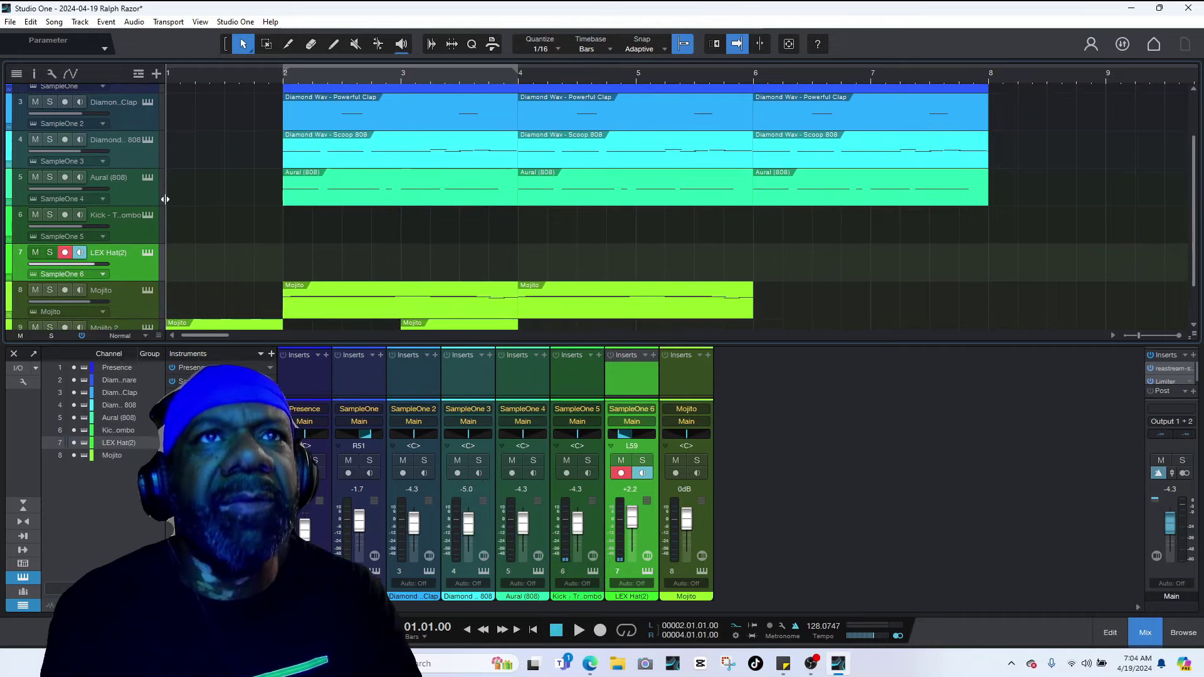
- Restore the deleted Kick and LEX Hat(2) parts, then remove the misplaced LEX Hat(2) part from the Kick track
left_click(174, 209)
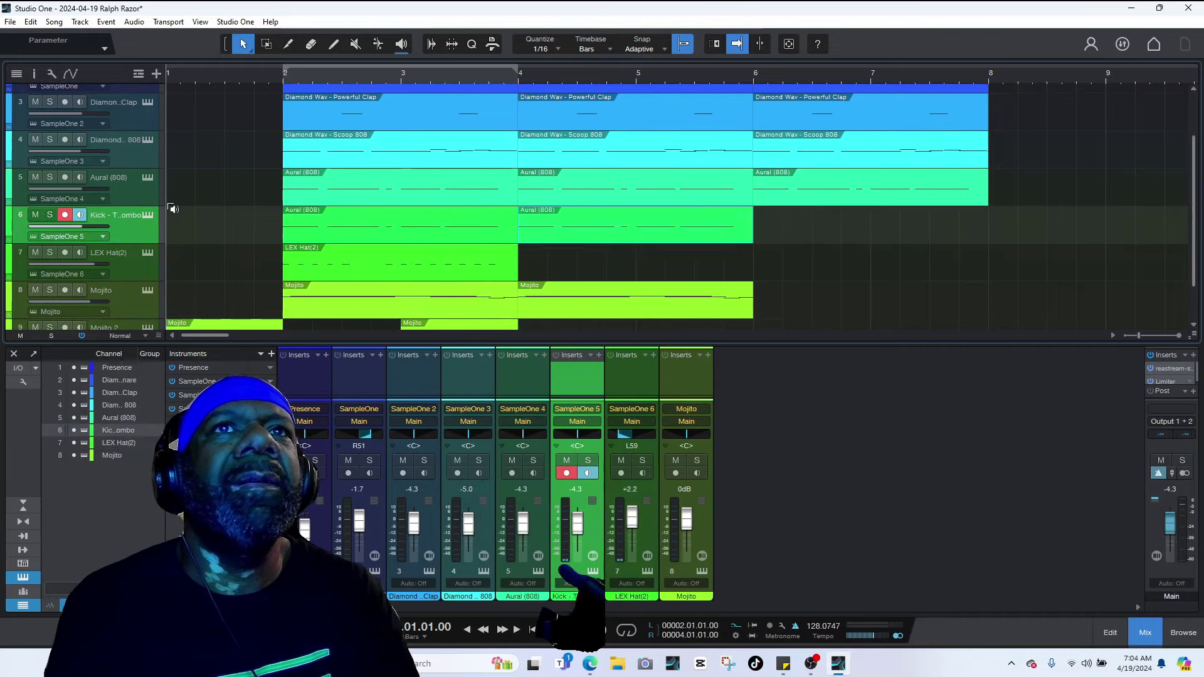
key("ctrl+v")
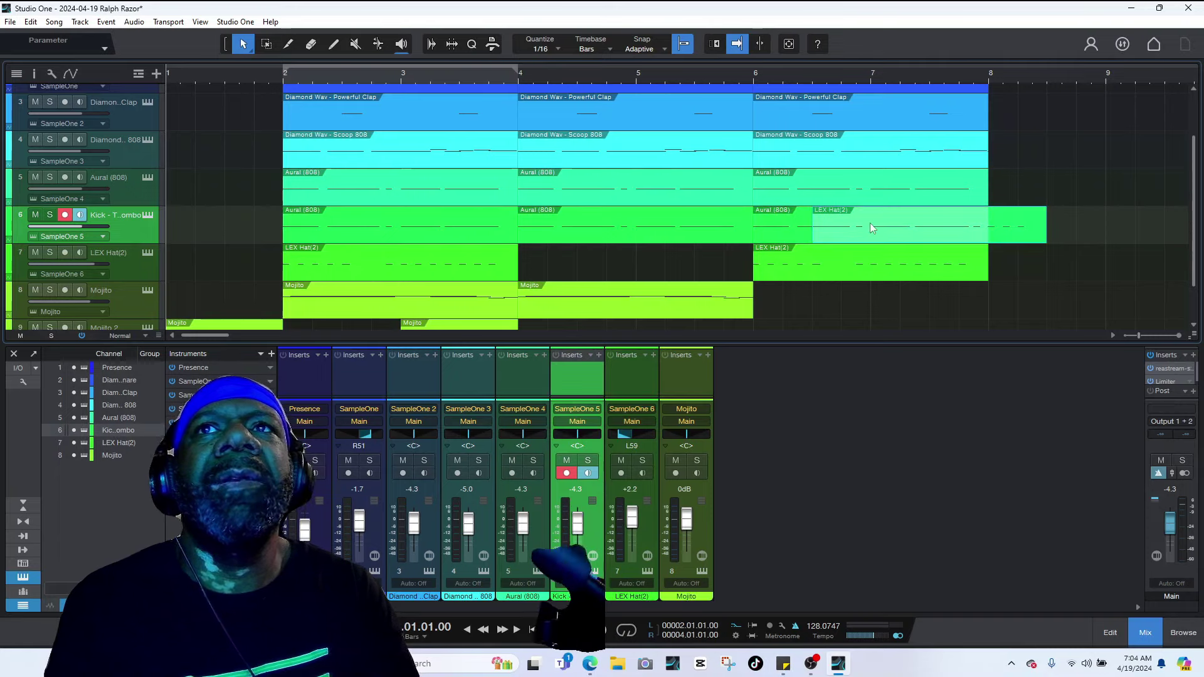
key("ctrl+z")
- Duplicate the LEX Hat(2) part at bar 2 into the gap at bar 4 and play the arrangement
left_click(426, 249)
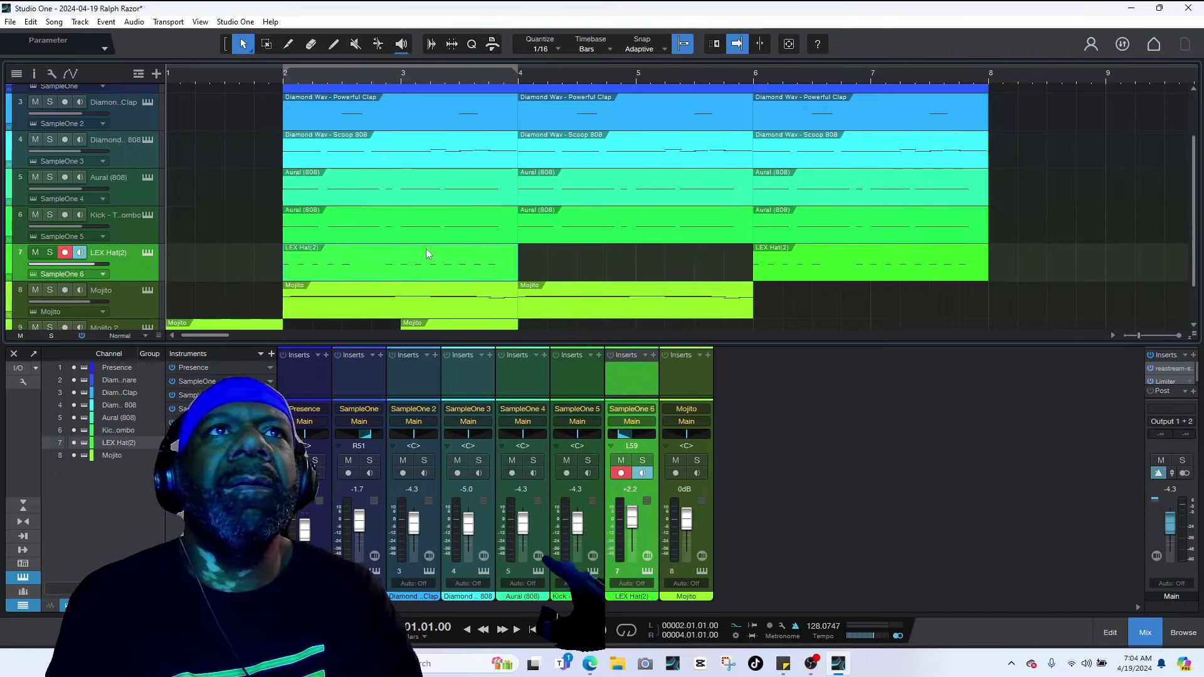
key("d")
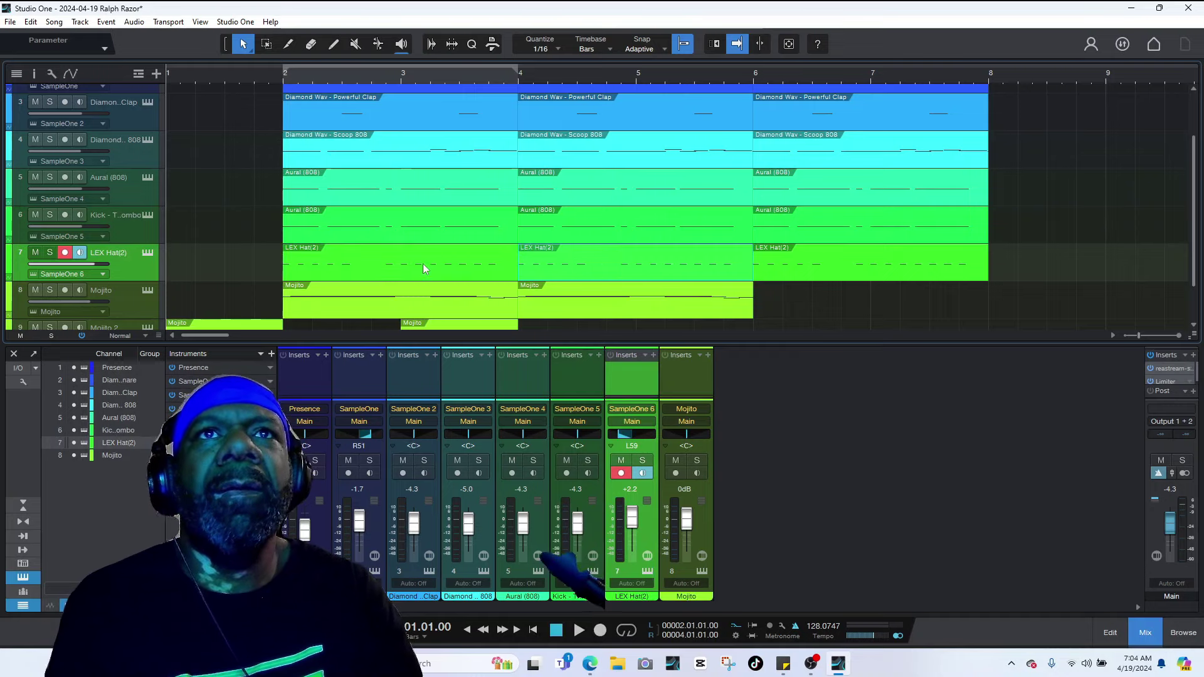
key("space")
scroll(386, 284, "down", 2)
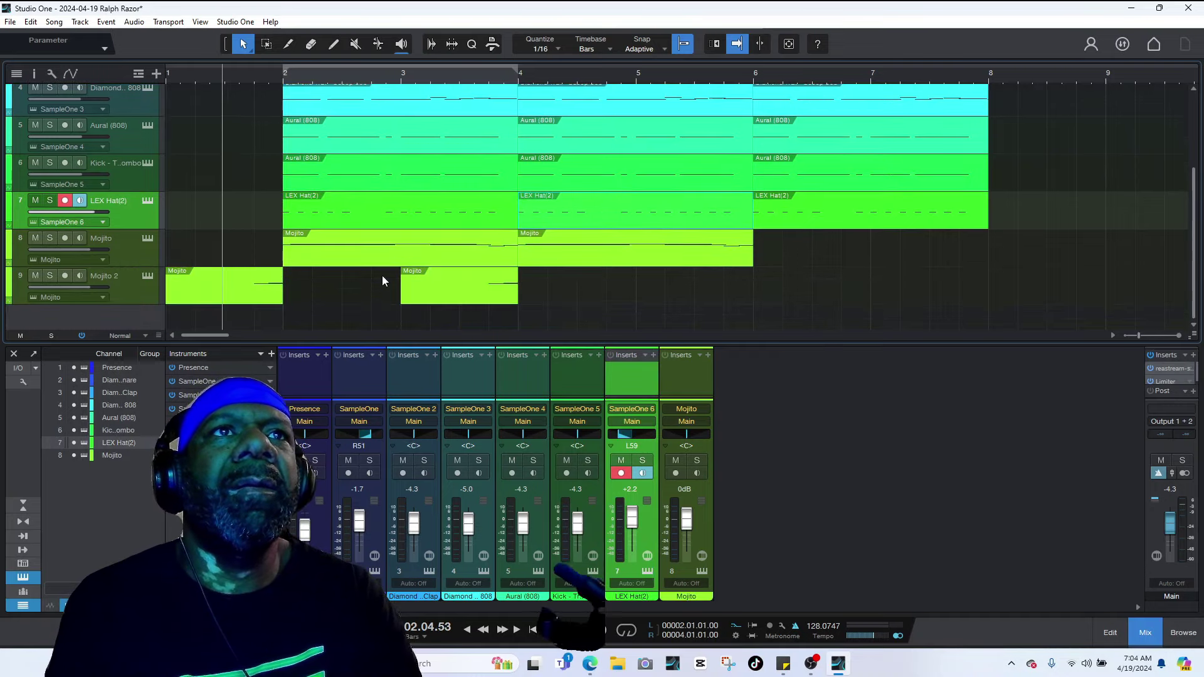
left_click(130, 282)
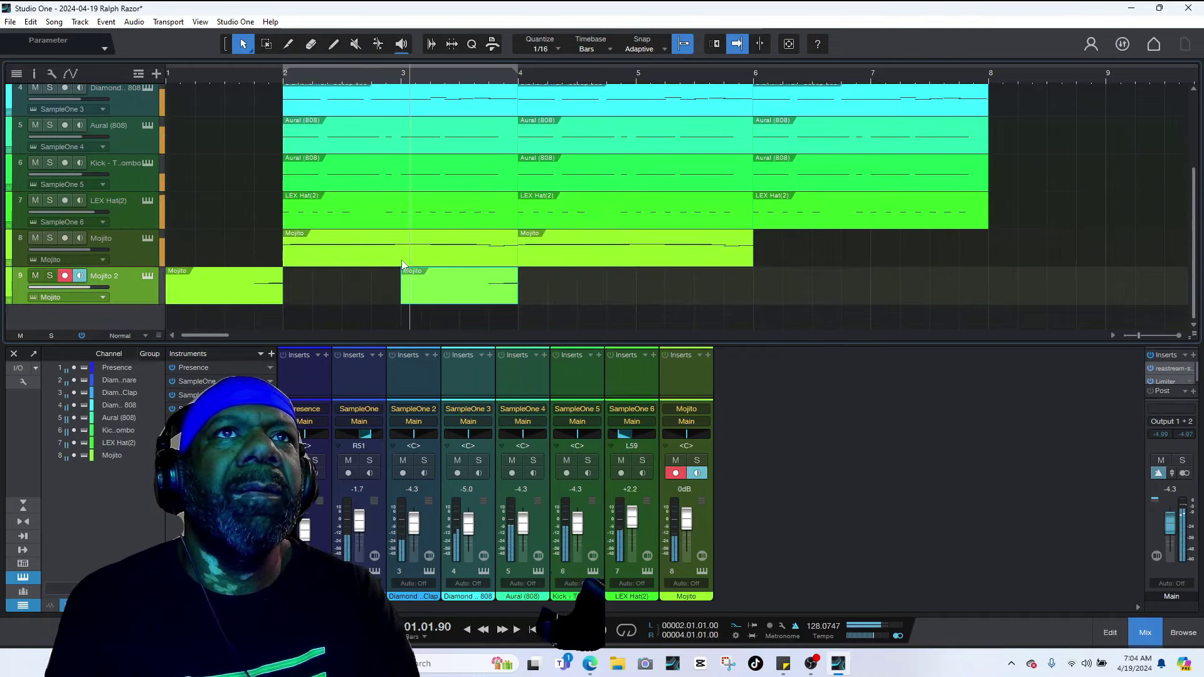
key("space")
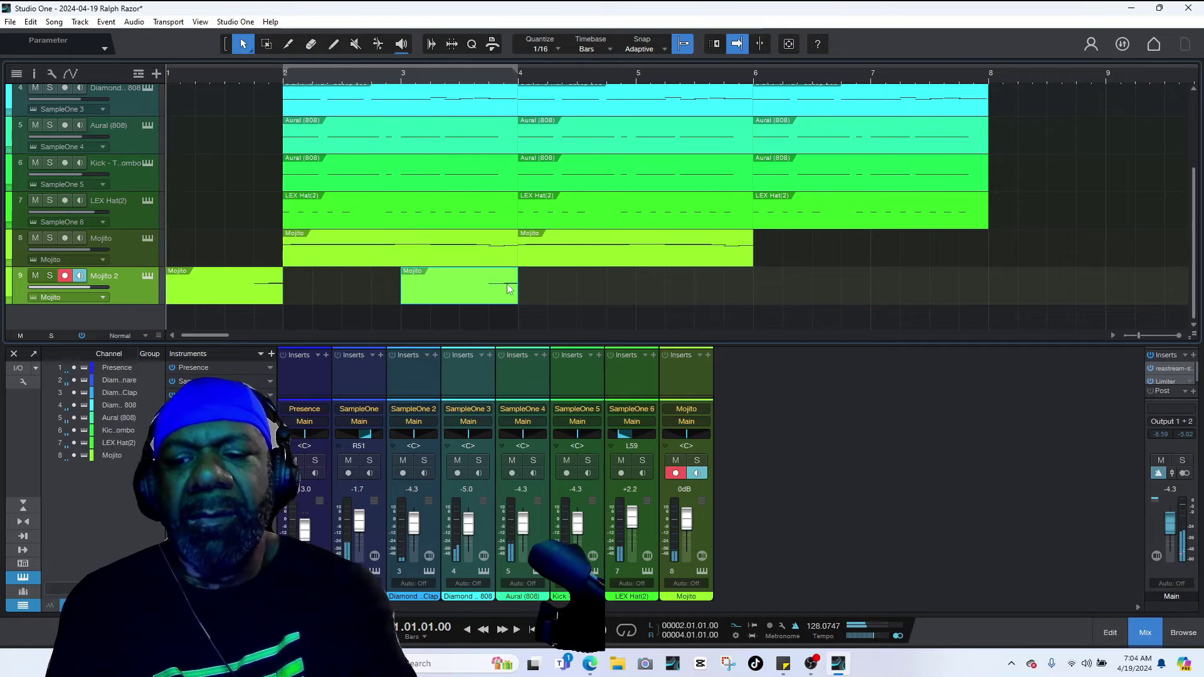
- Delete all parts from the Mojito and Mojito 2 tracks
key("ctrl+z")
key("ctrl+z")
key("ctrl+z")
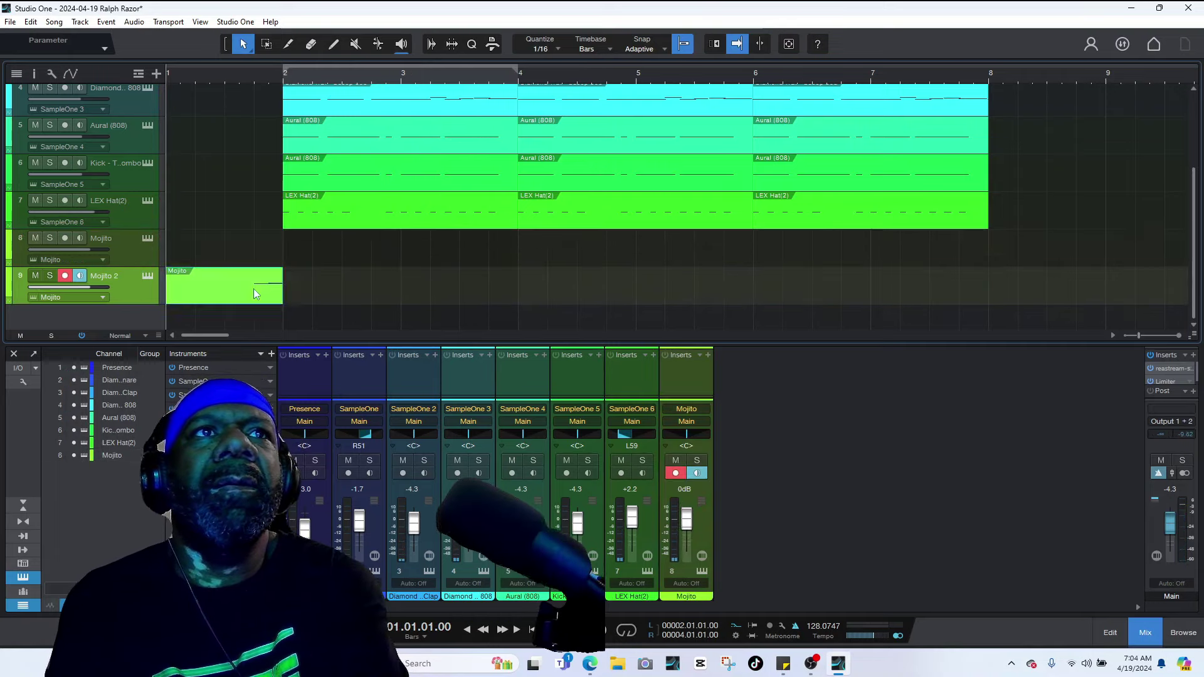
key("ctrl+z")
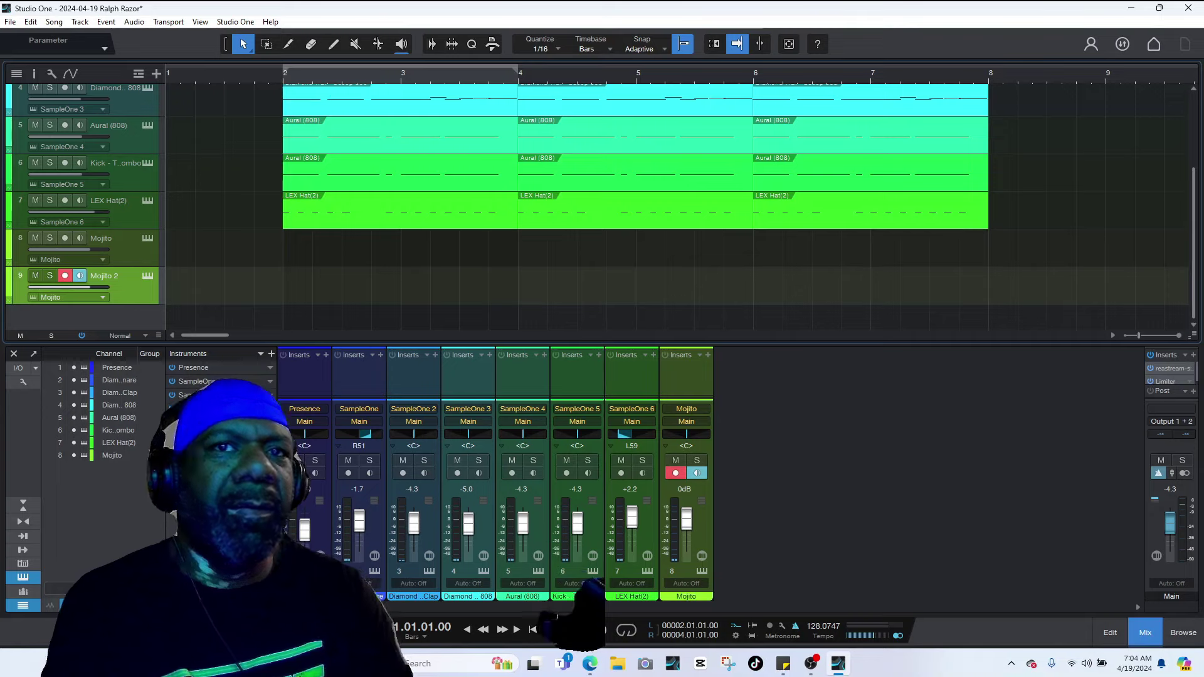
left_click(604, 631)
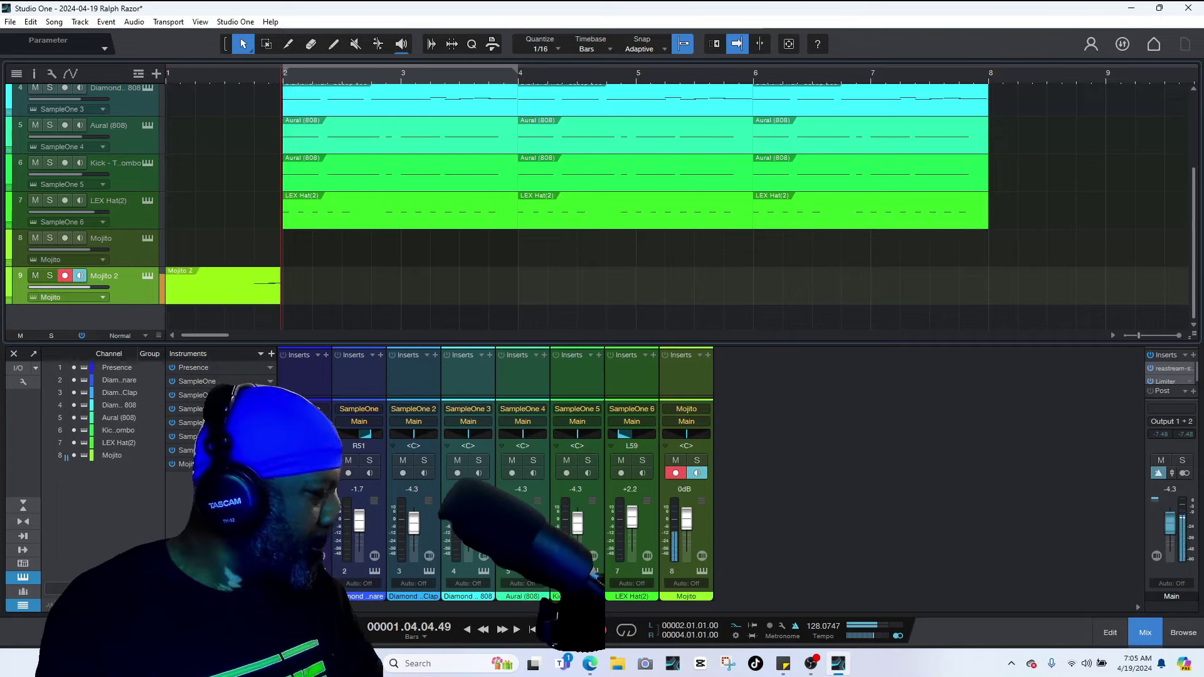
key("space")
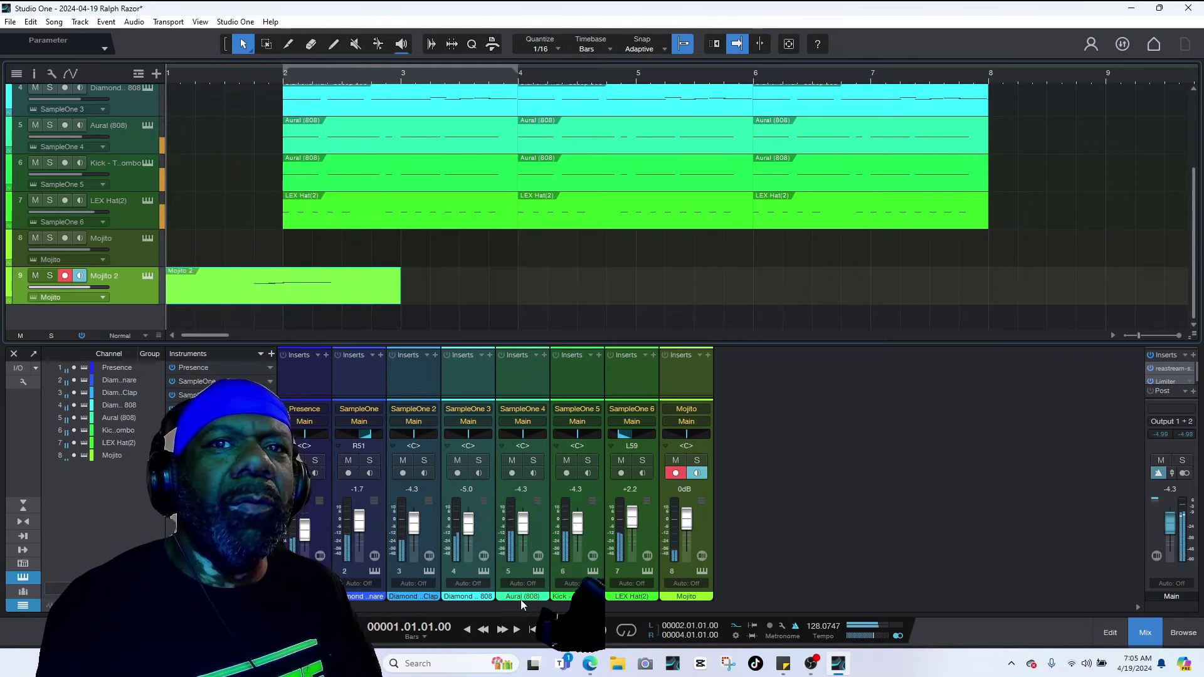
left_click(314, 48)
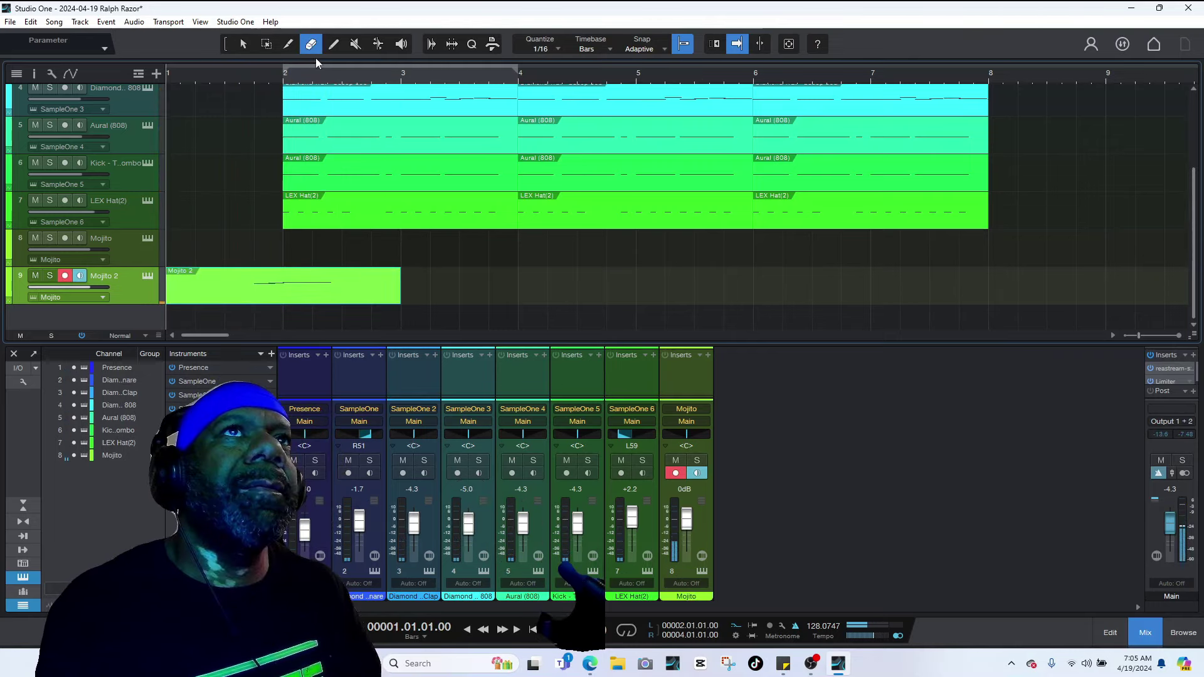
left_click(318, 281)
- Record a synth part on the Mojito 2 track from bar 1 to about bar 6, and play it back
key("KP_Multiply")
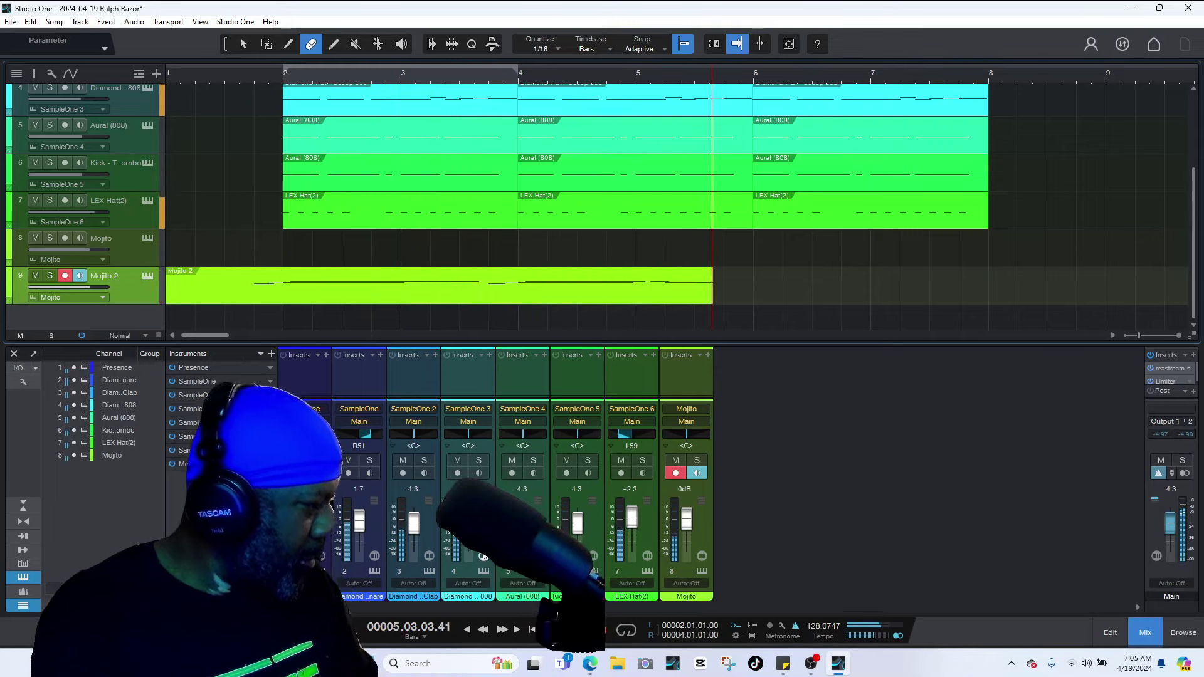
key("space")
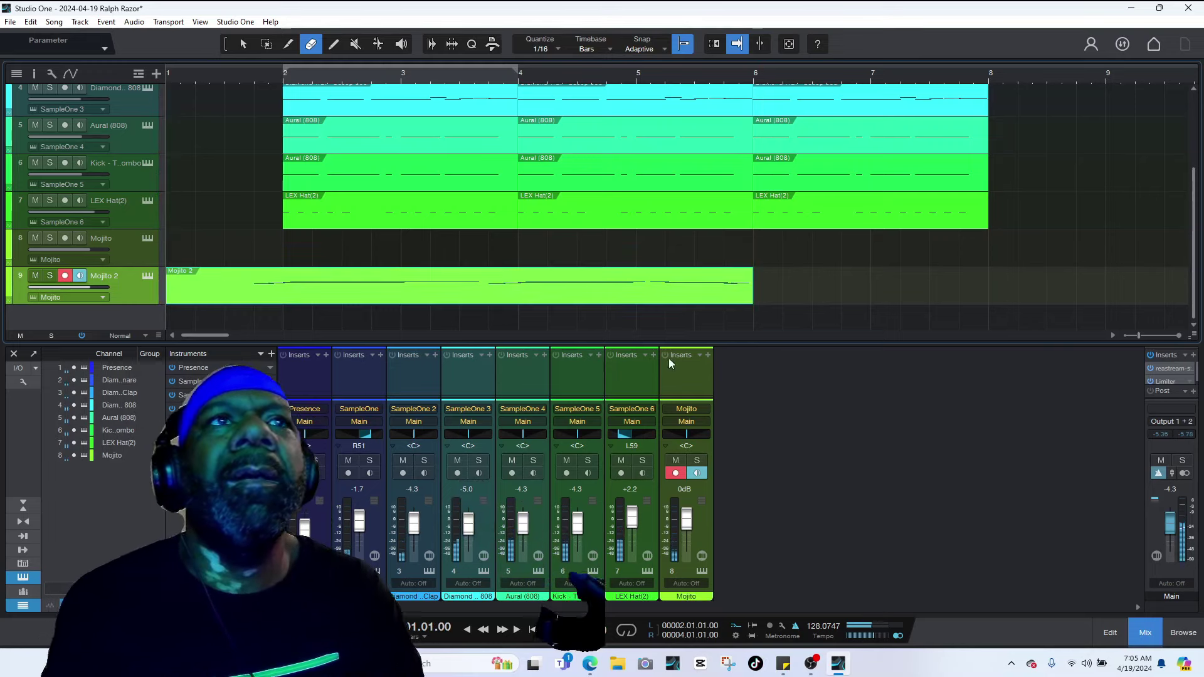
key("space")
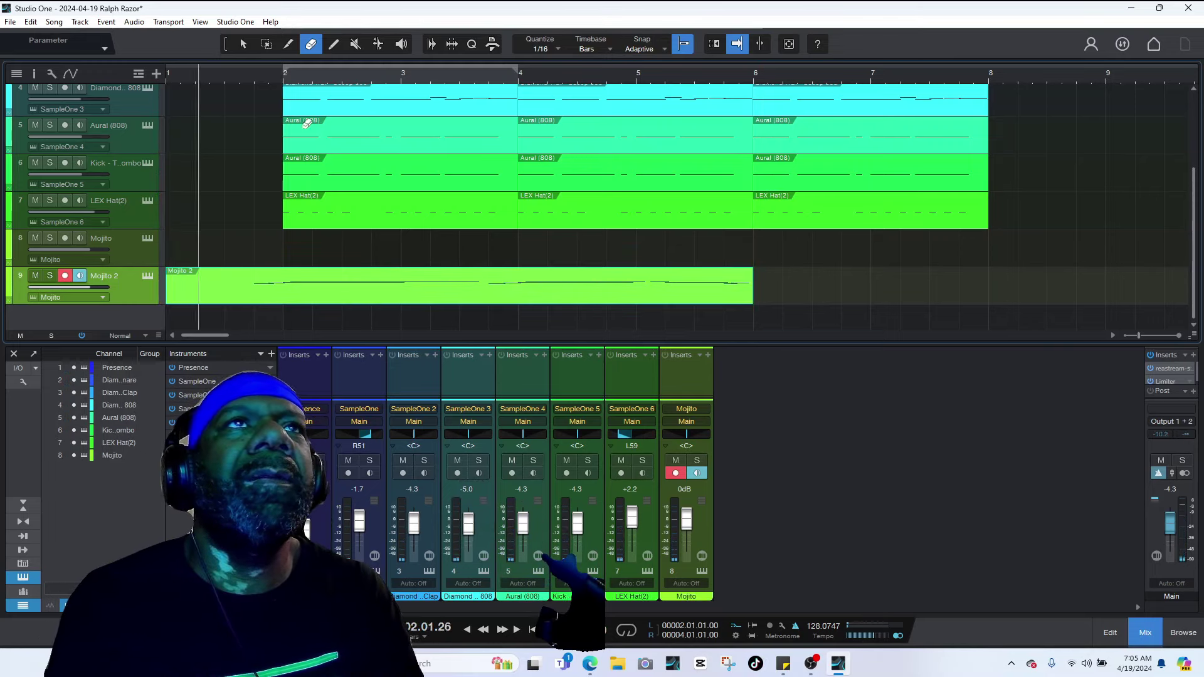
- Split the recorded Mojito 2 part at bar 2
left_click(242, 44)
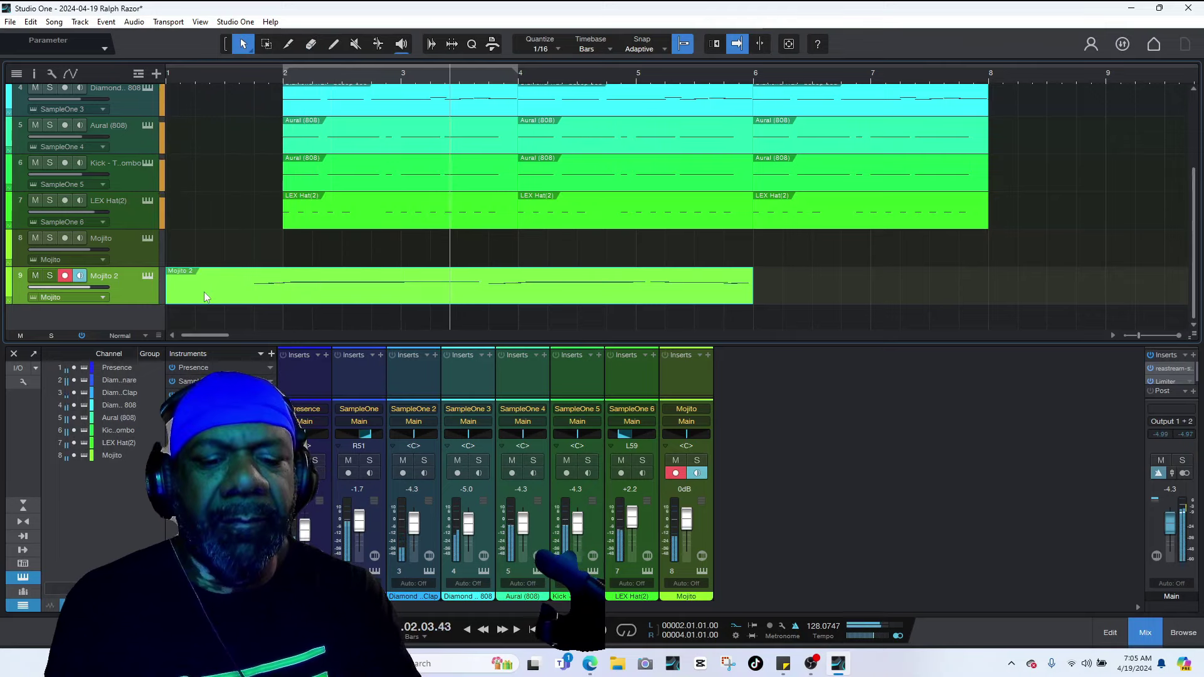
left_click(289, 44)
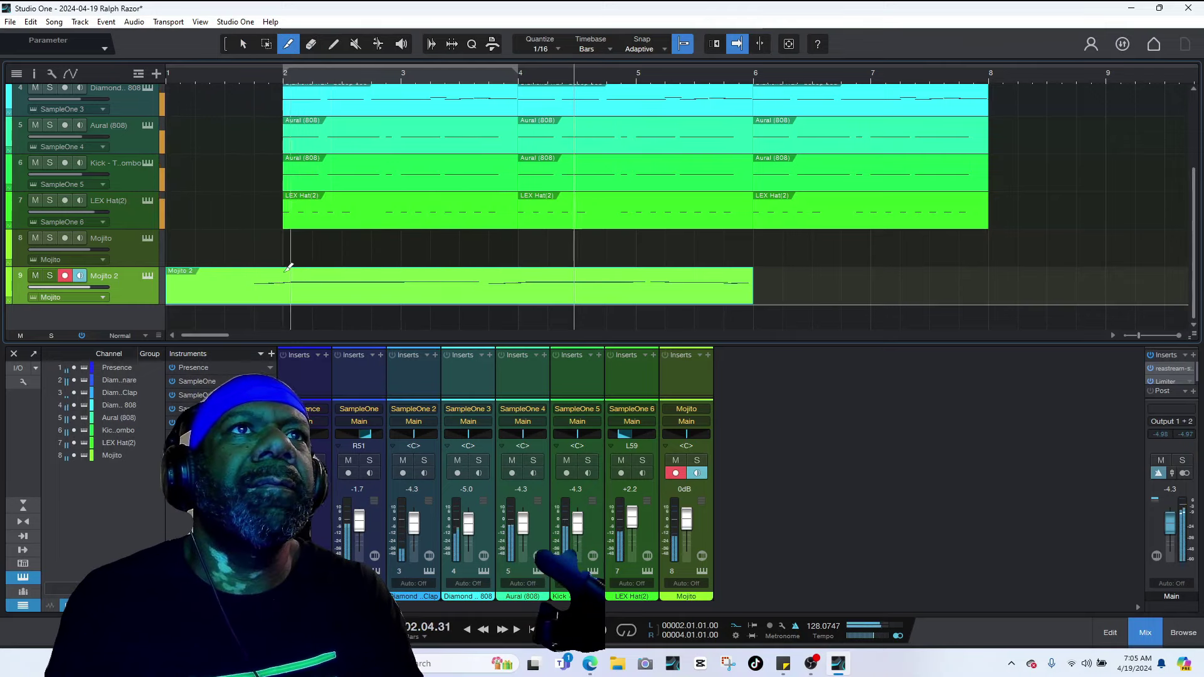
left_click(284, 284)
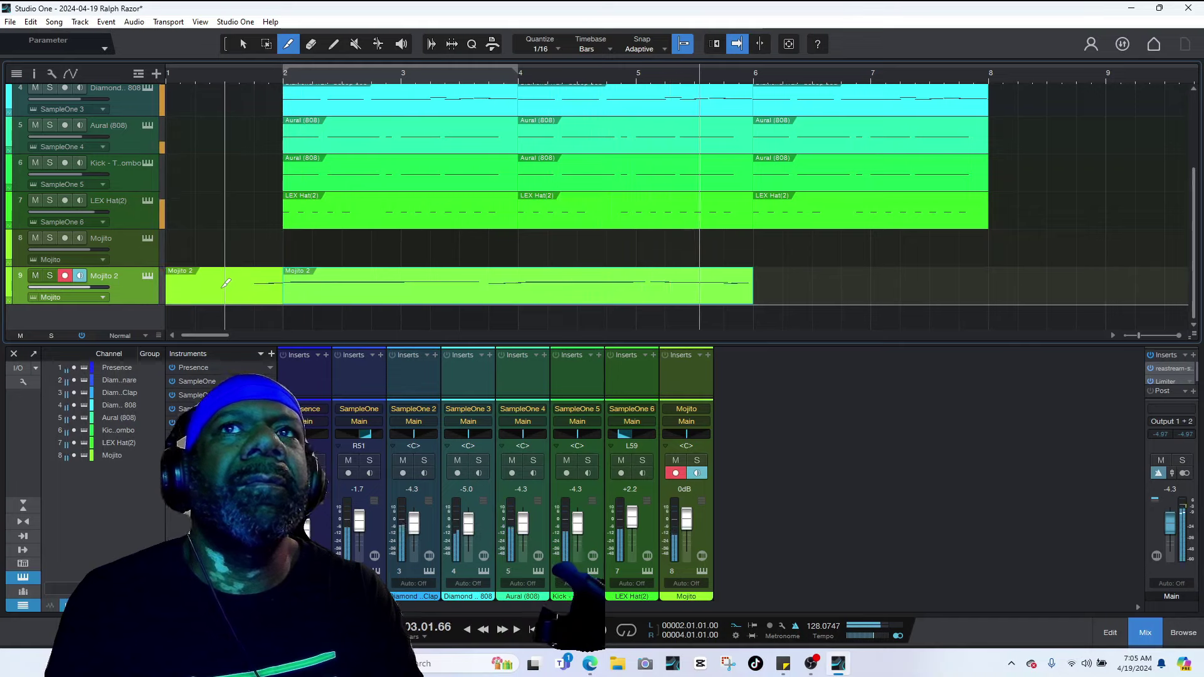
key("space")
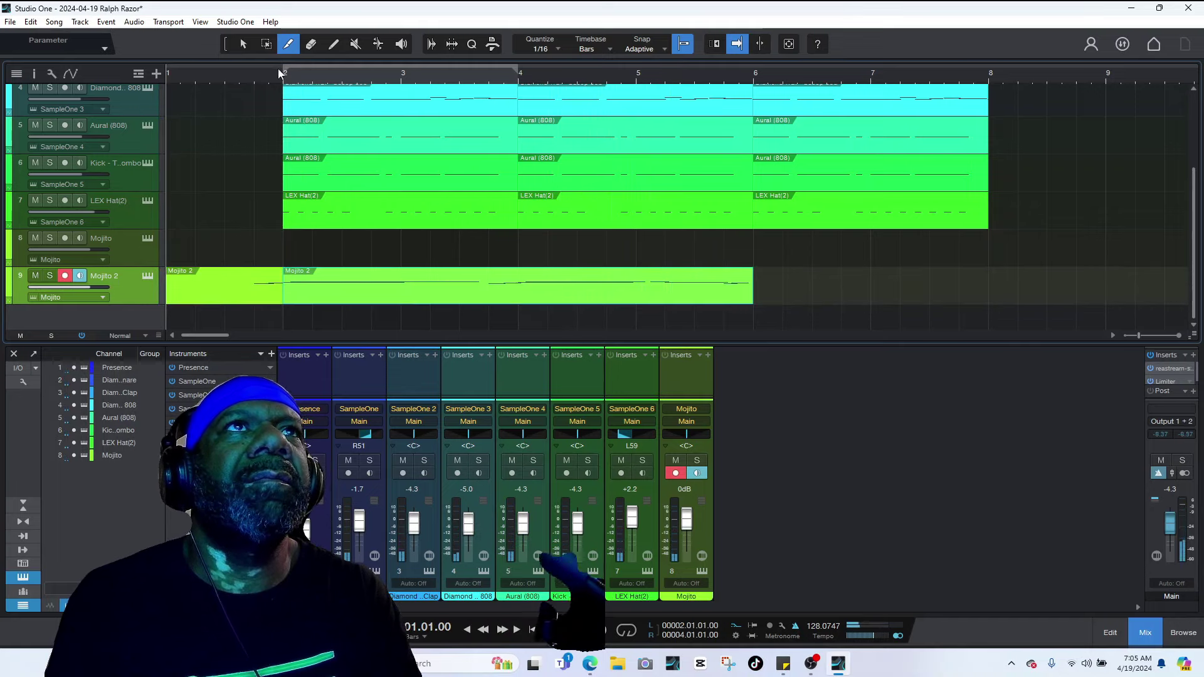
left_click(243, 45)
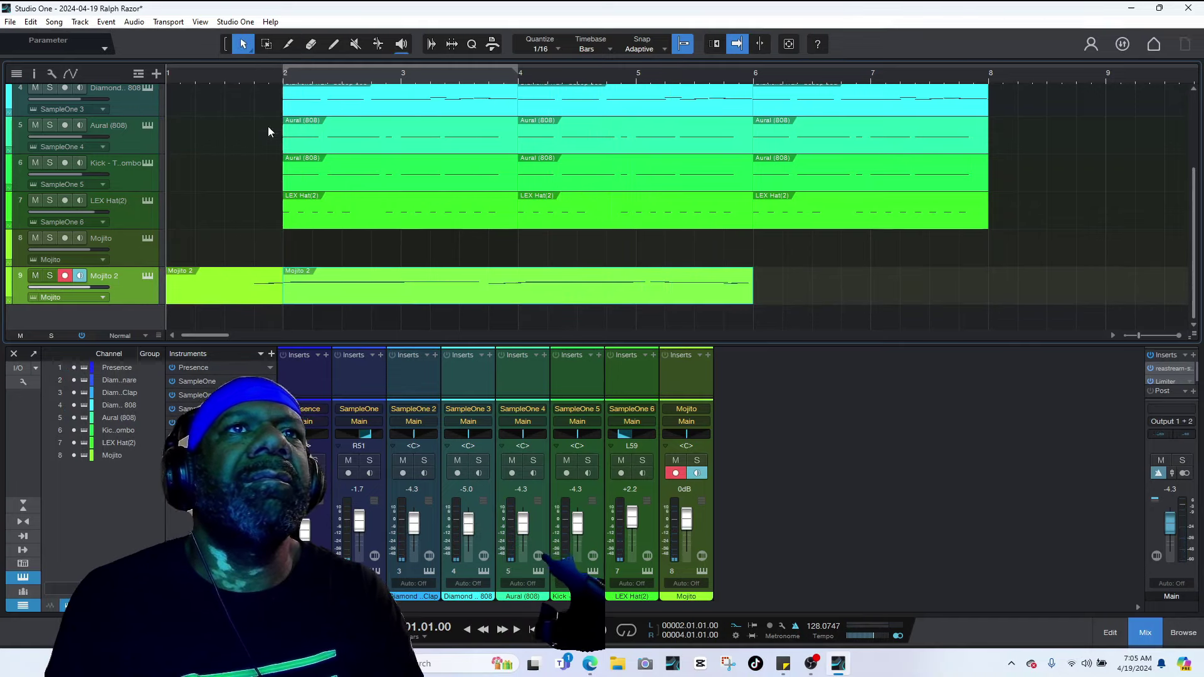
- In the Mojito 2 part starting at bar 2, lengthen the note at 4.04.04 to end at 5.01.04, and audition that passage
double_click(357, 300)
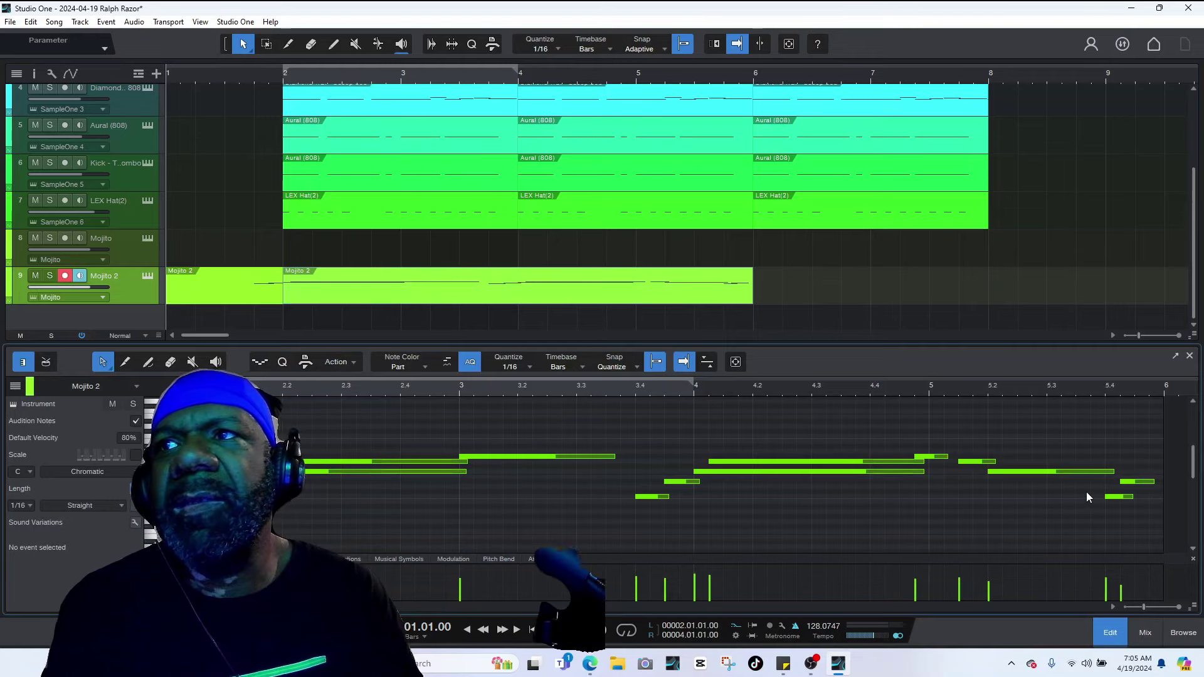
scroll(721, 470, "right", 6)
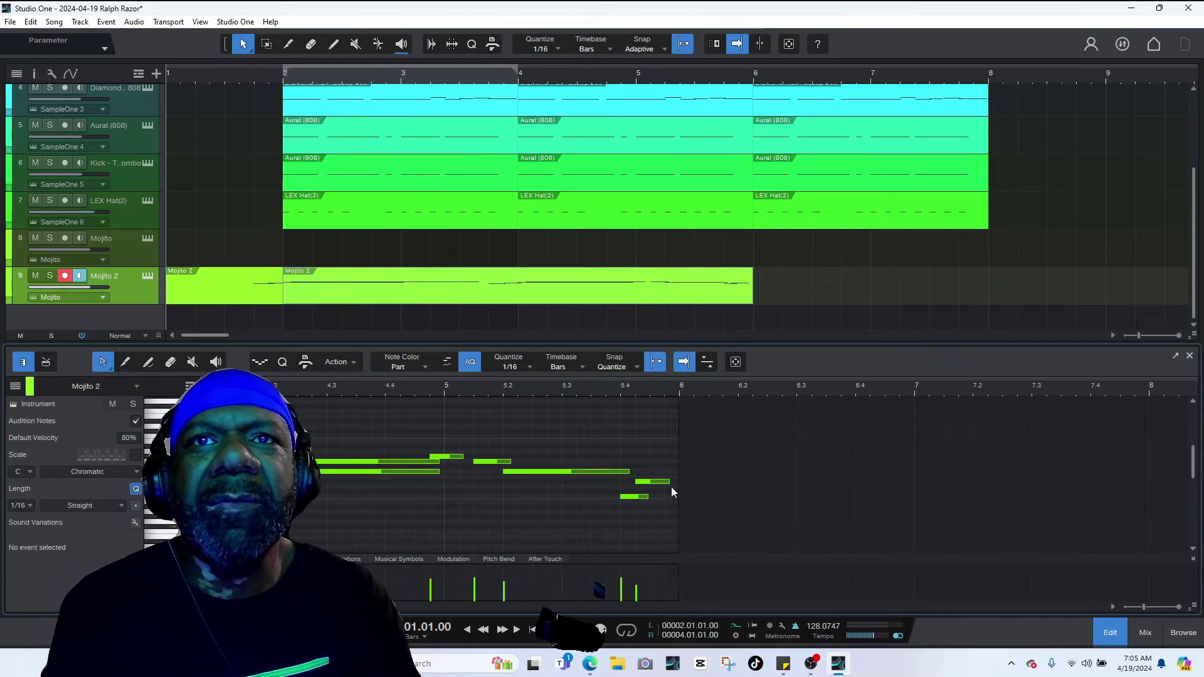
left_click(462, 459)
left_click_drag(478, 459, 492, 459)
left_click(382, 389)
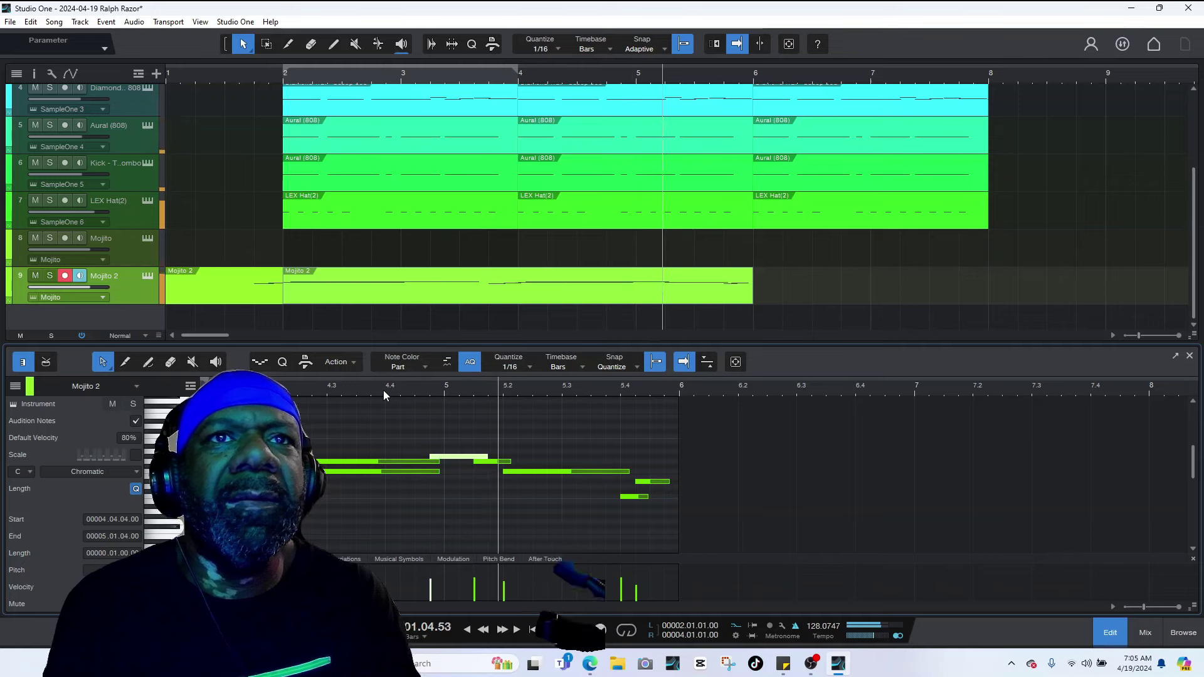
left_click(383, 392)
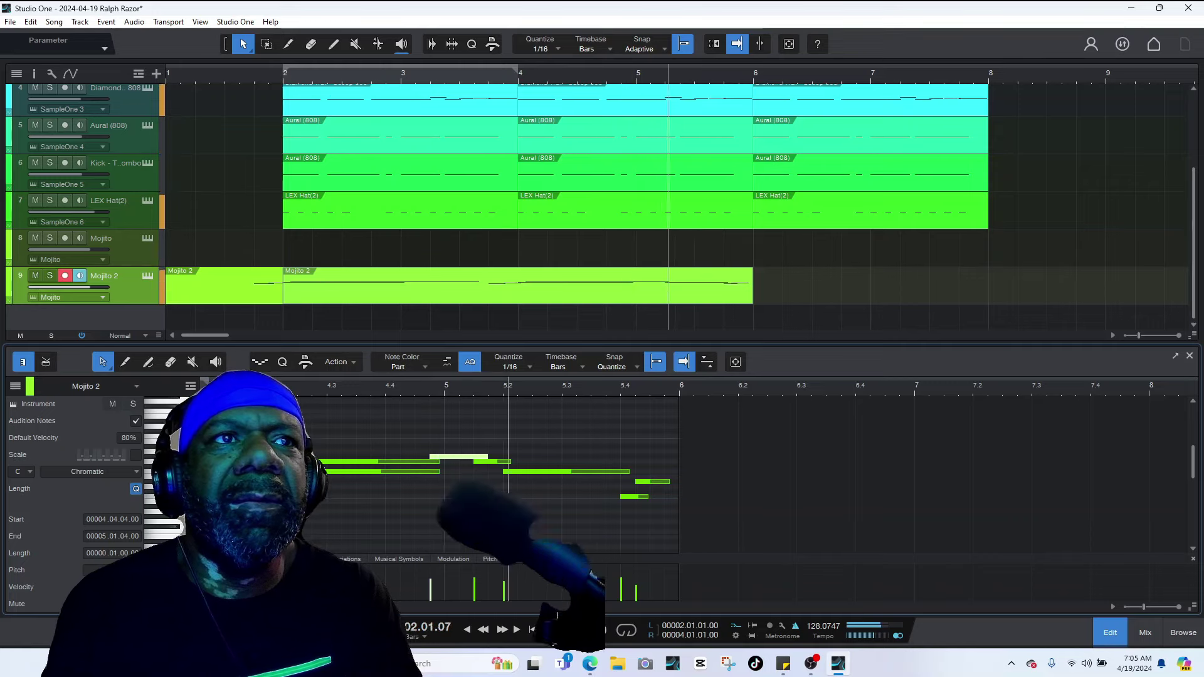
key("space")
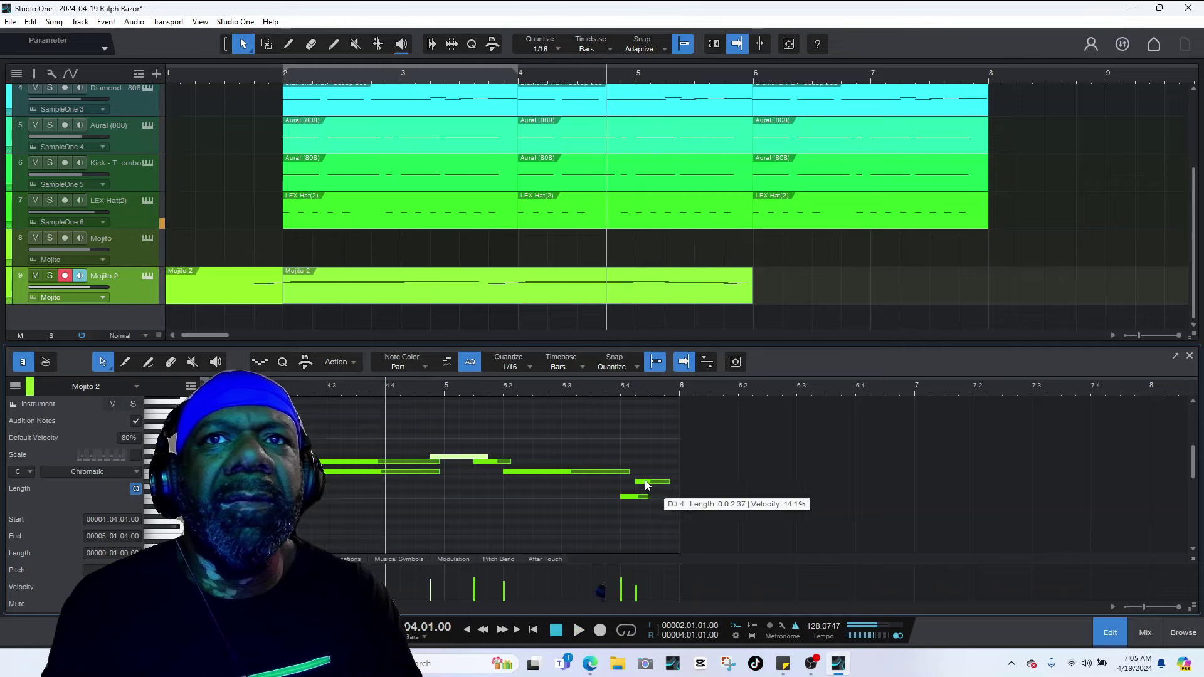
- Shift bar 5's last D# 4 note later, end the low note before it at 5.04.04, and delete the leftover Mojito 2 part before bar 2
left_click_drag(649, 483, 663, 496)
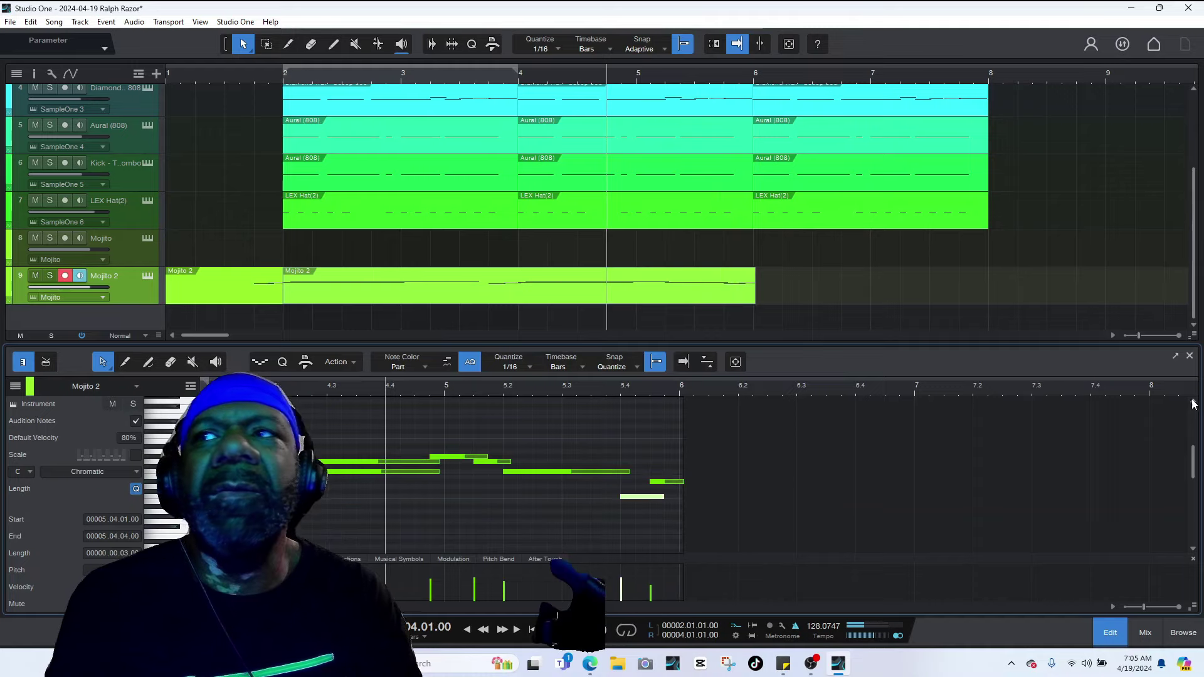
left_click(1189, 357)
key("space")
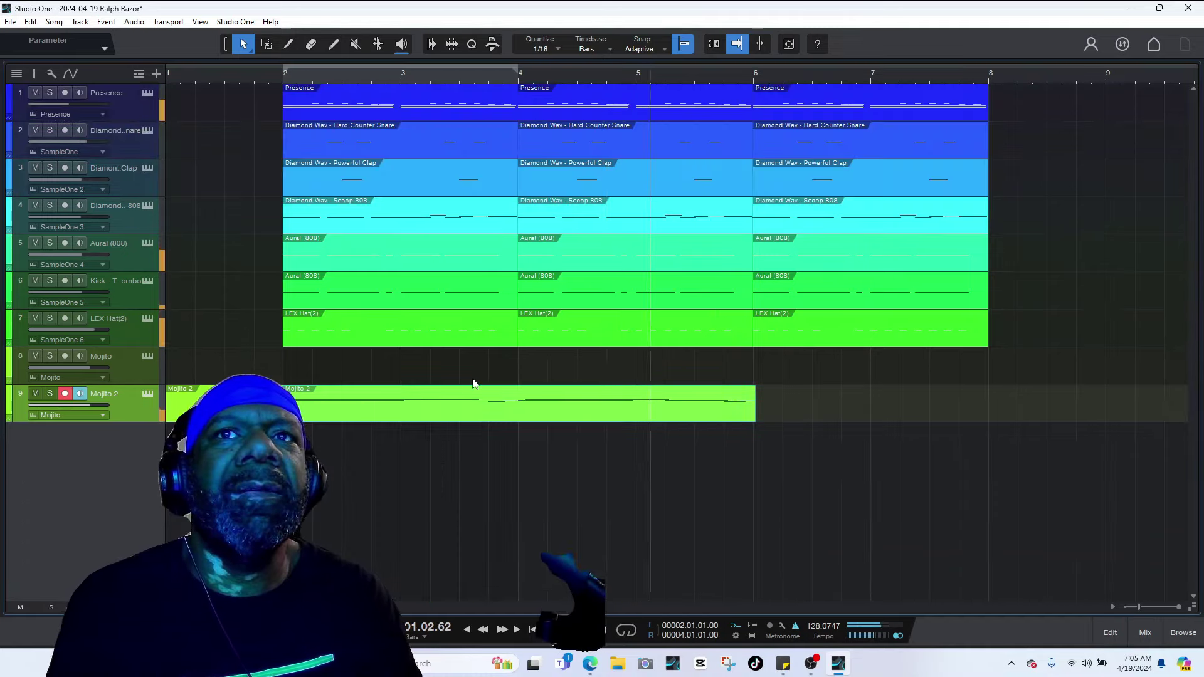
key("space")
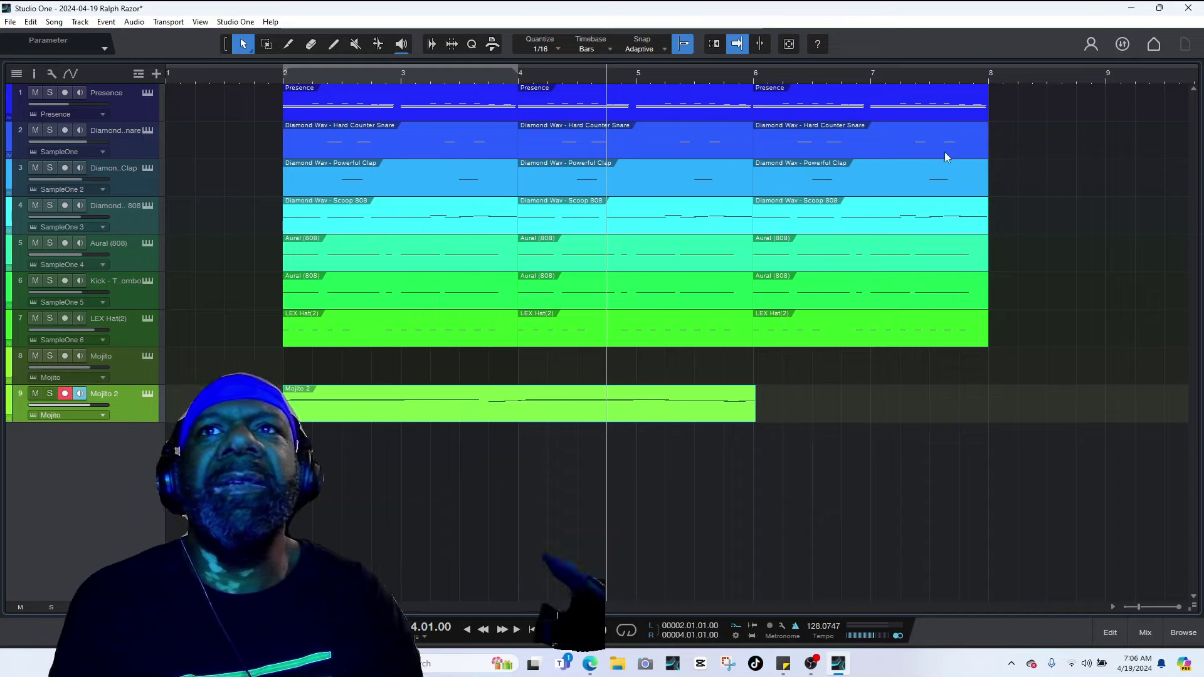
- Duplicate the bar 6 parts on tracks 1 to 7 to bar 8, and duplicate the Mojito 2 part
left_click_drag(1033, 87, 787, 339)
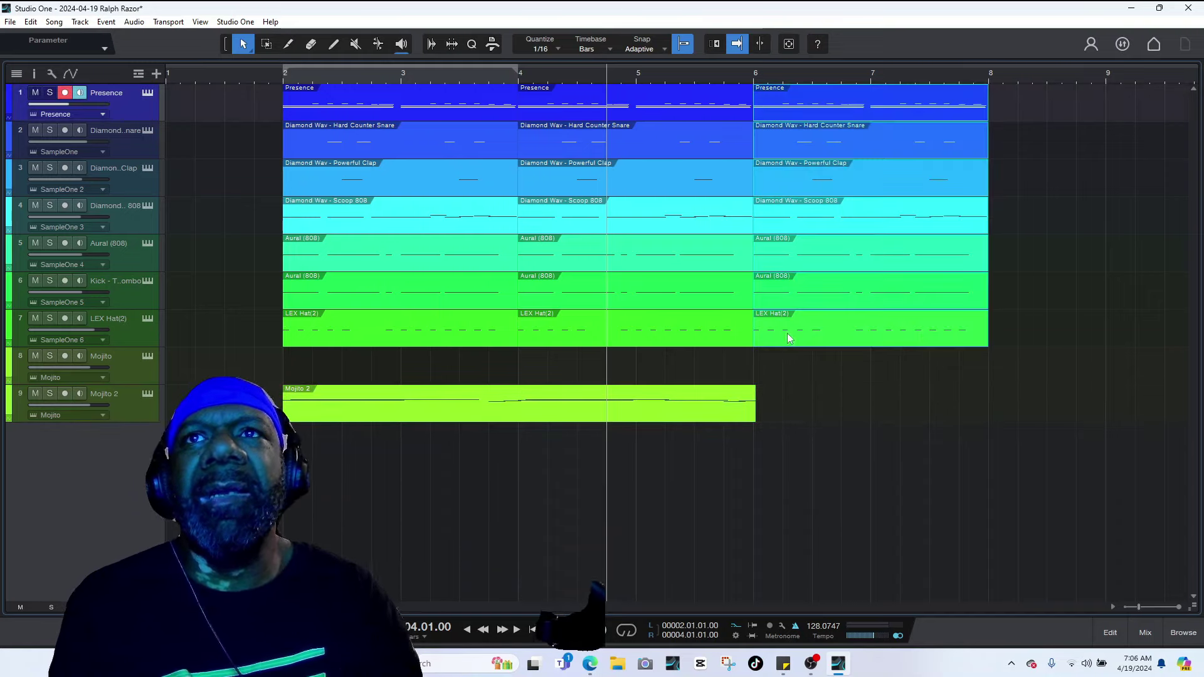
key("d")
left_click(631, 407)
key("d")
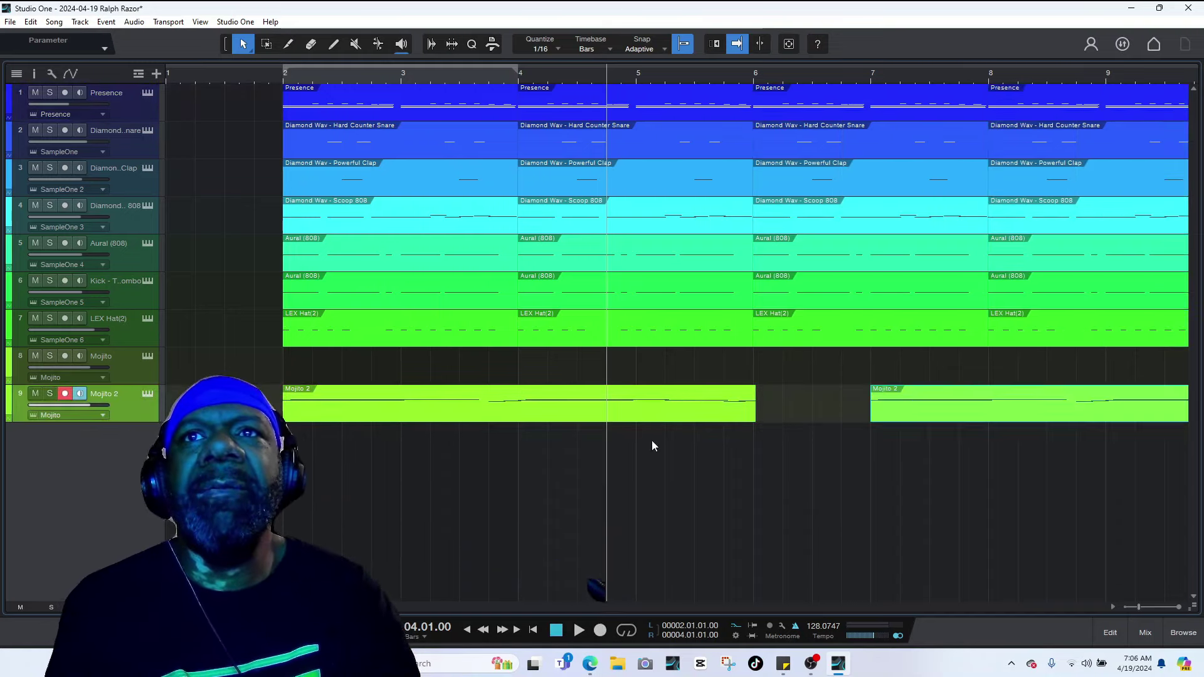
- Trim the first Mojito 2 part to end at bar 6, replace its misplaced copy with a fresh duplicate at bar 6, and play the arrangement
left_click_drag(1038, 408, 974, 404)
mouse_move(737, 421)
left_mouse_down()
mouse_move(723, 419)
mouse_move(738, 419)
left_mouse_up()
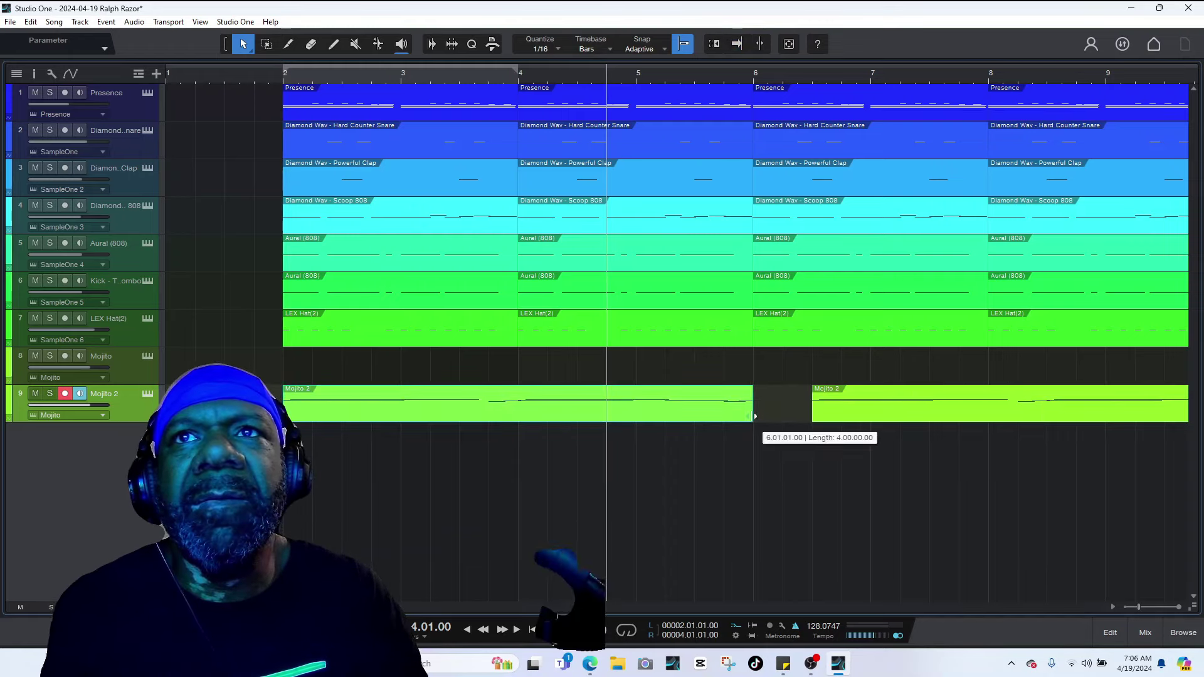
left_click_drag(859, 402, 826, 404)
key("Delete")
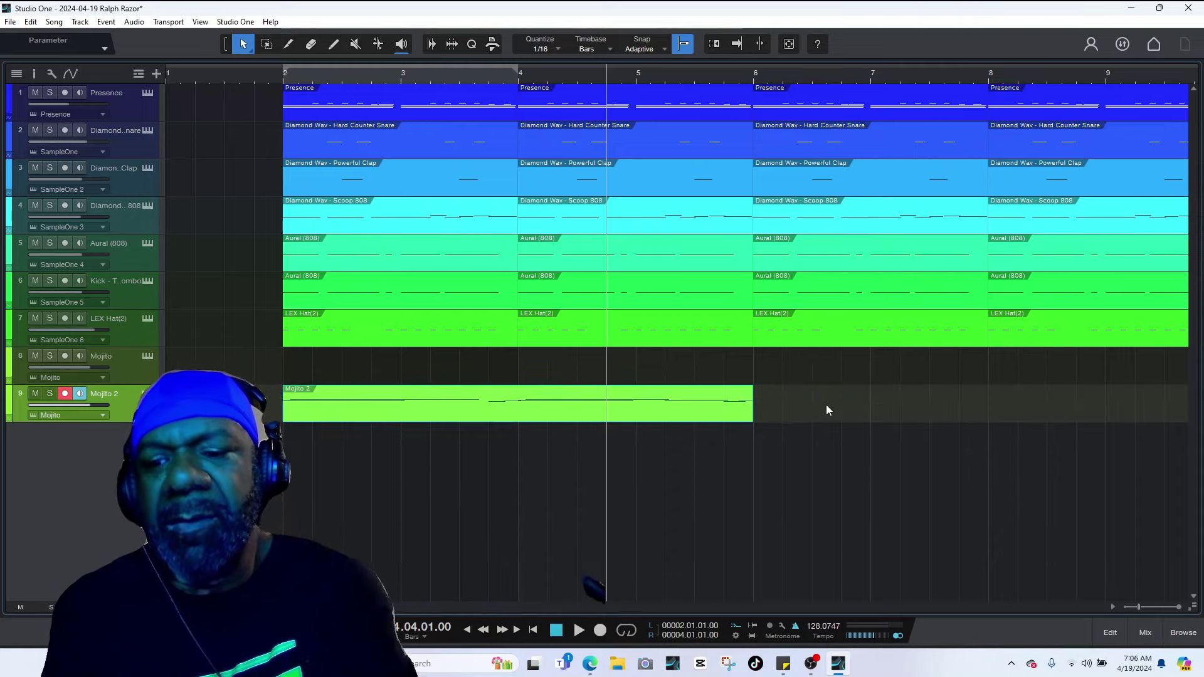
key("d")
key("space")
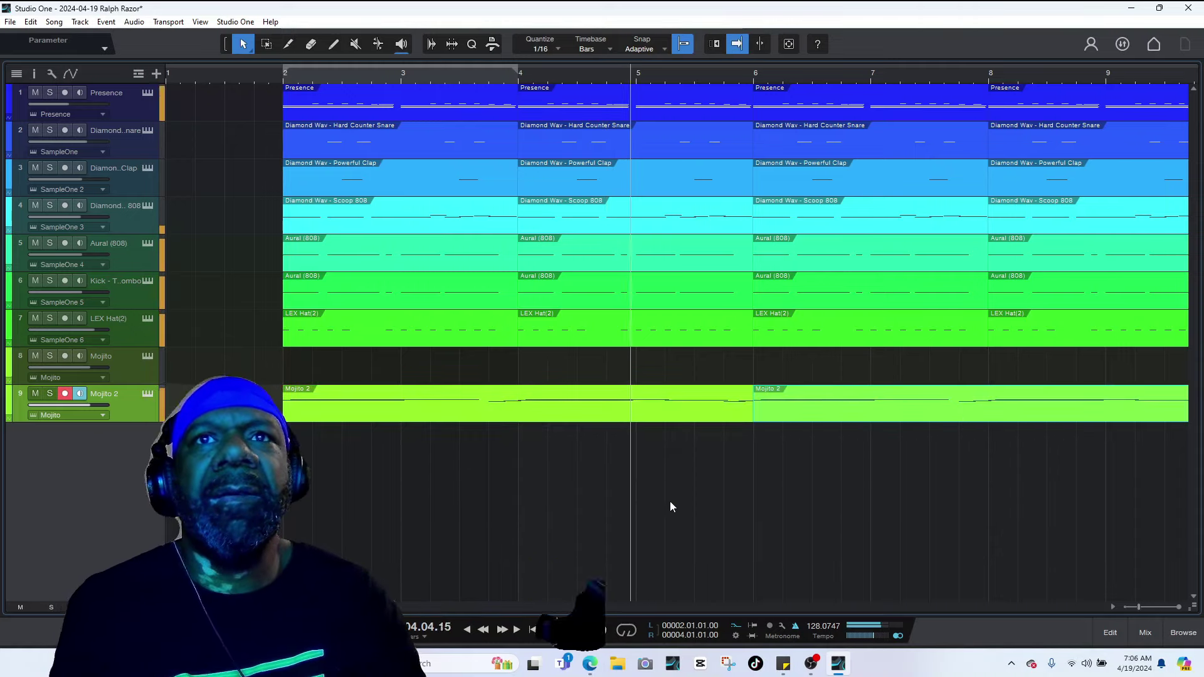
left_click_drag(1126, 608, 1120, 601)
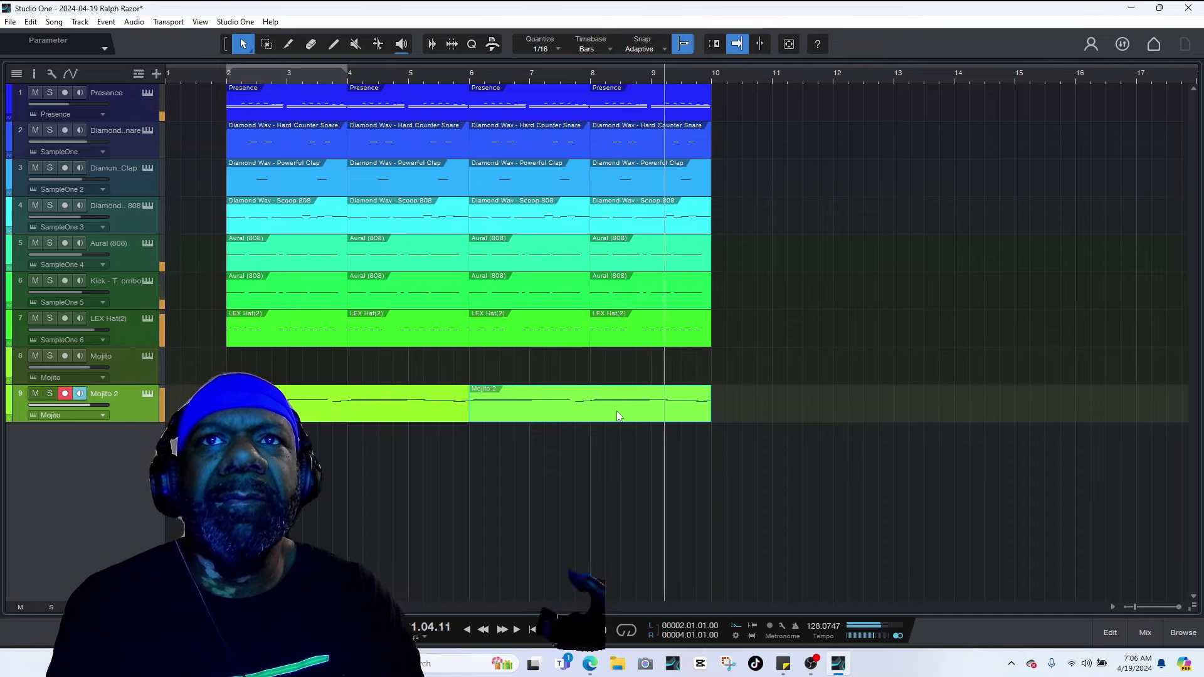
key("space")
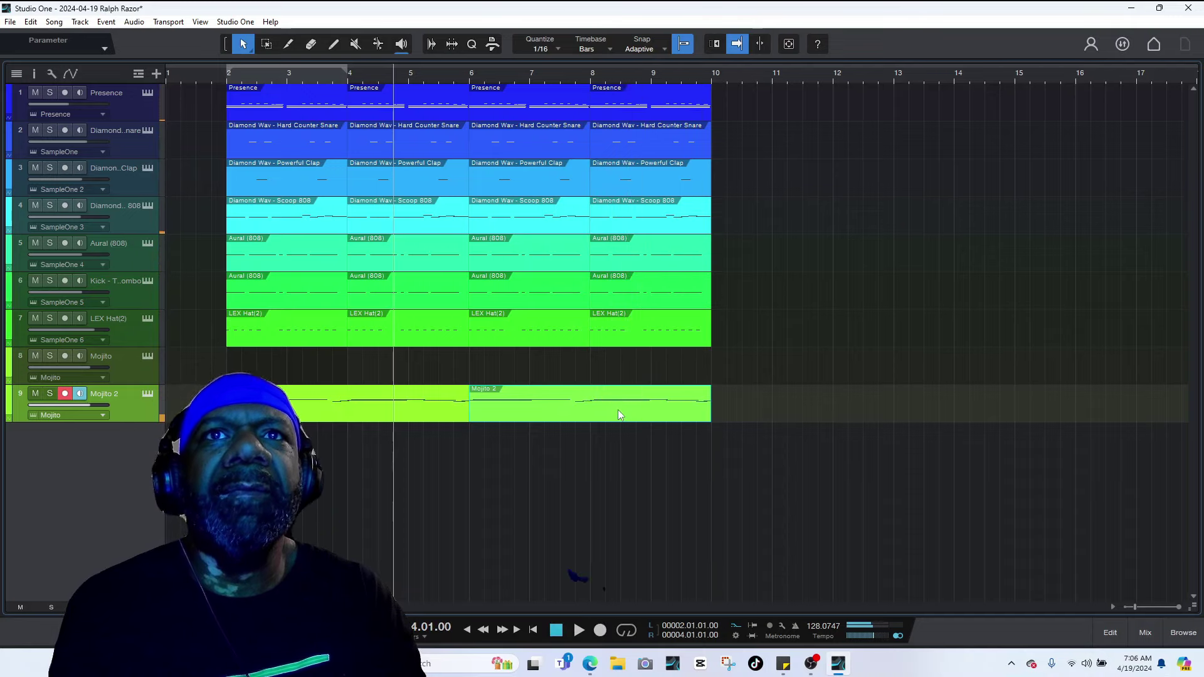
- In the first Mojito 2 part, lengthen the note at bar 3 to end at 3.04.01 and play the arrangement
double_click(619, 413)
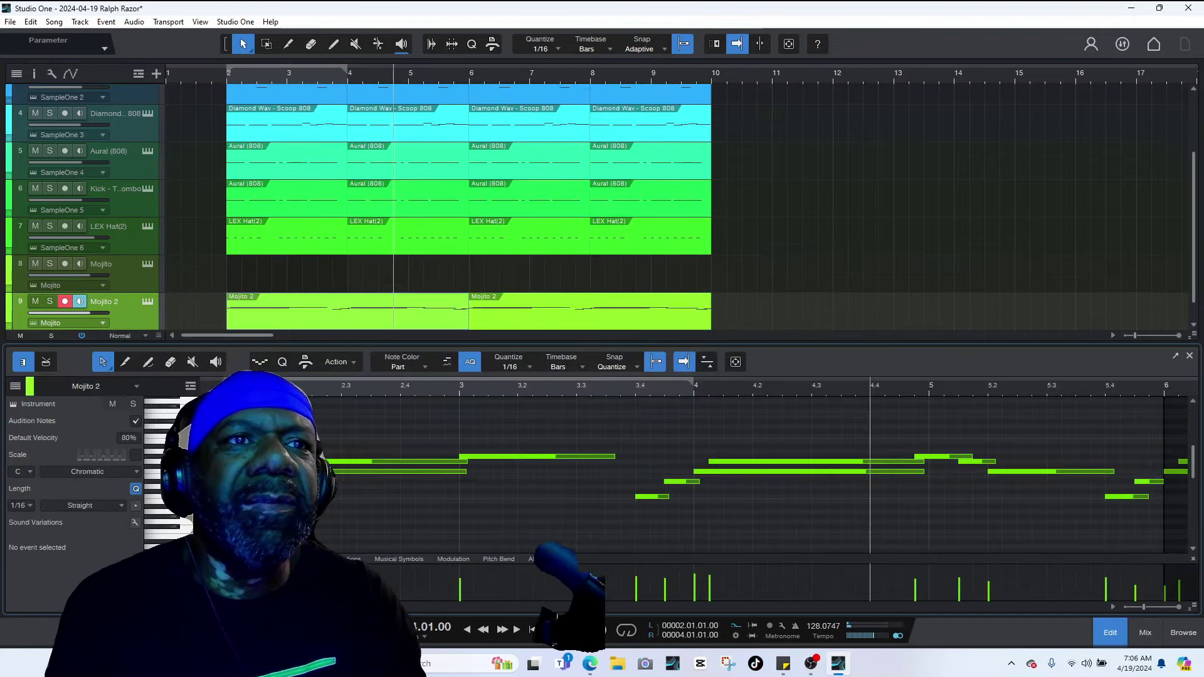
scroll(389, 439, "left", 3)
left_click(389, 386)
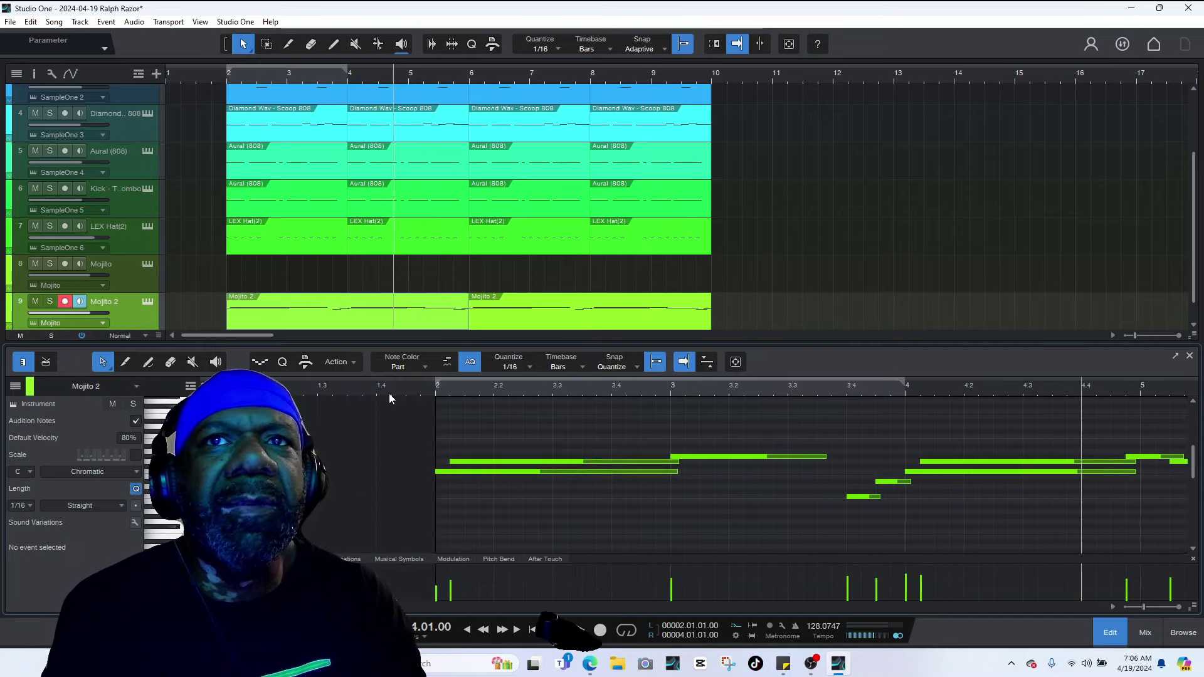
key("space")
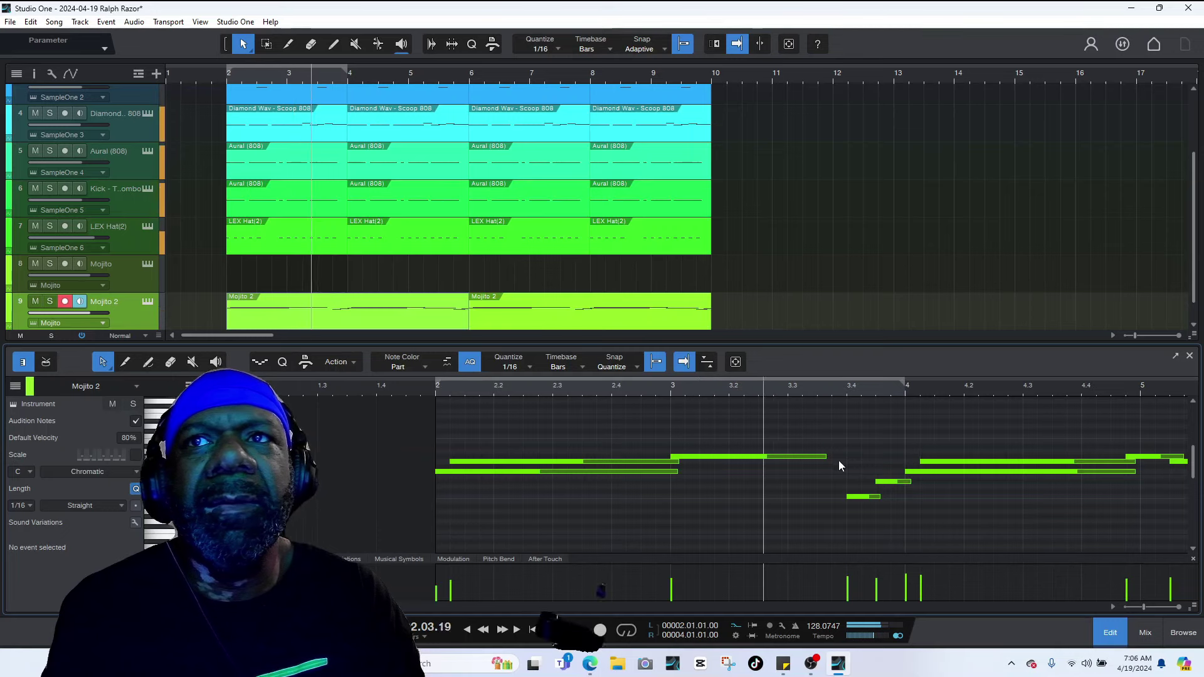
key("space")
left_click_drag(825, 457, 847, 457)
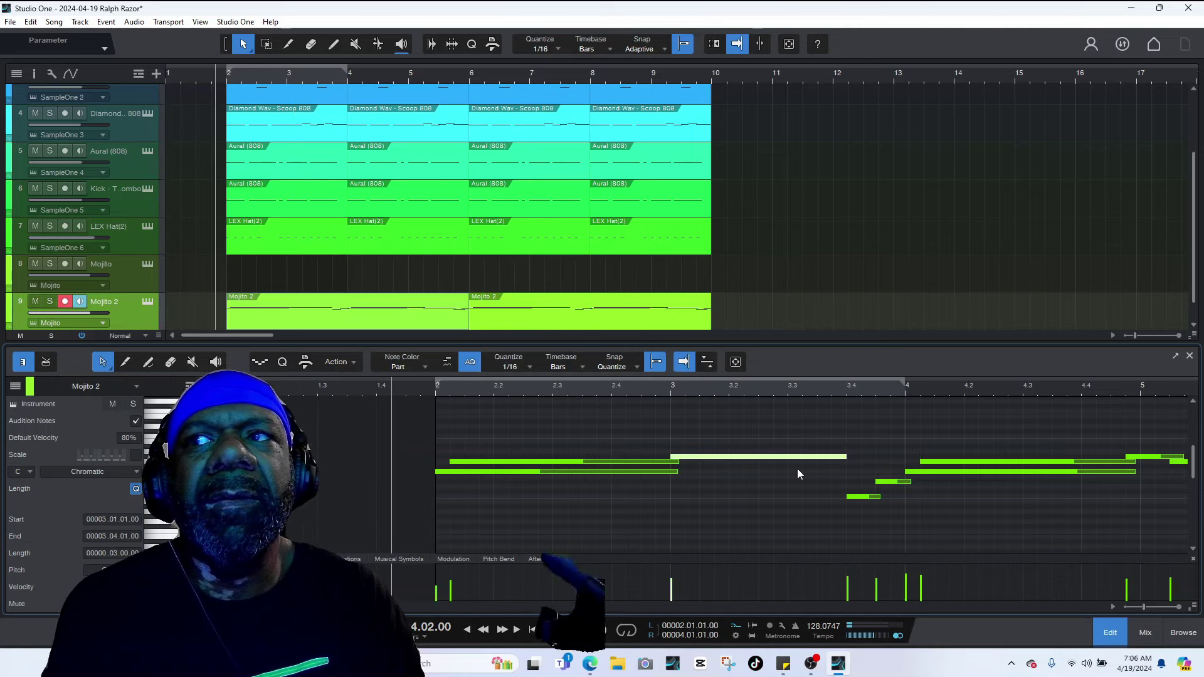
key("space")
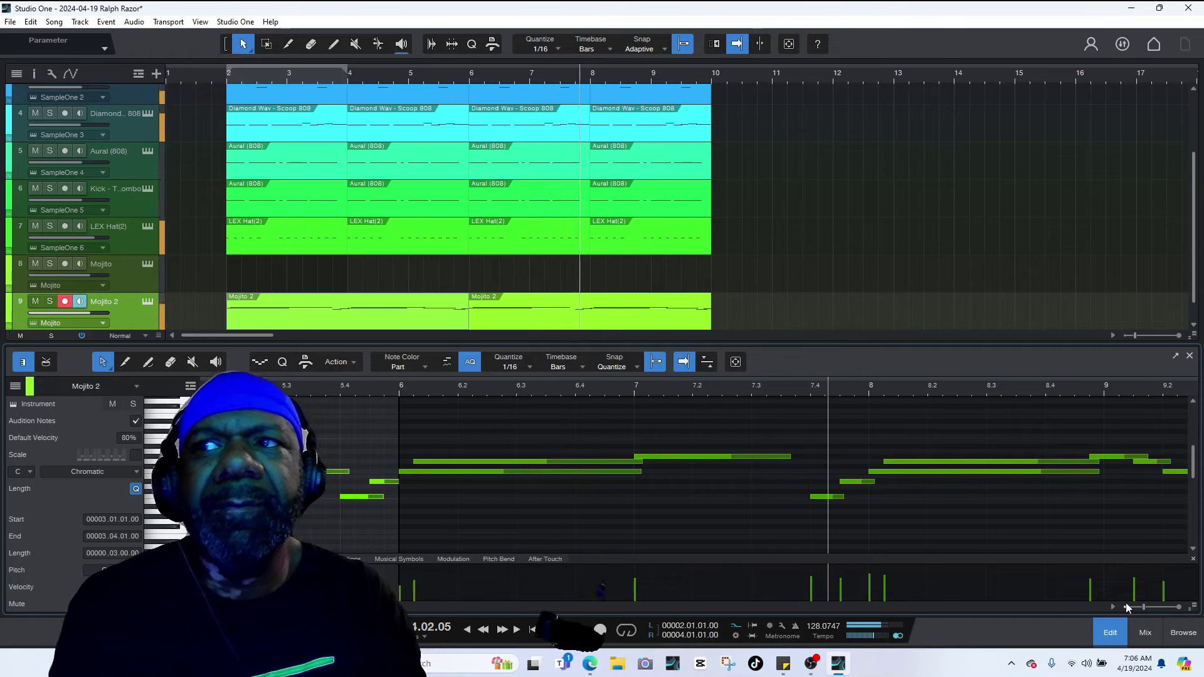
key("space")
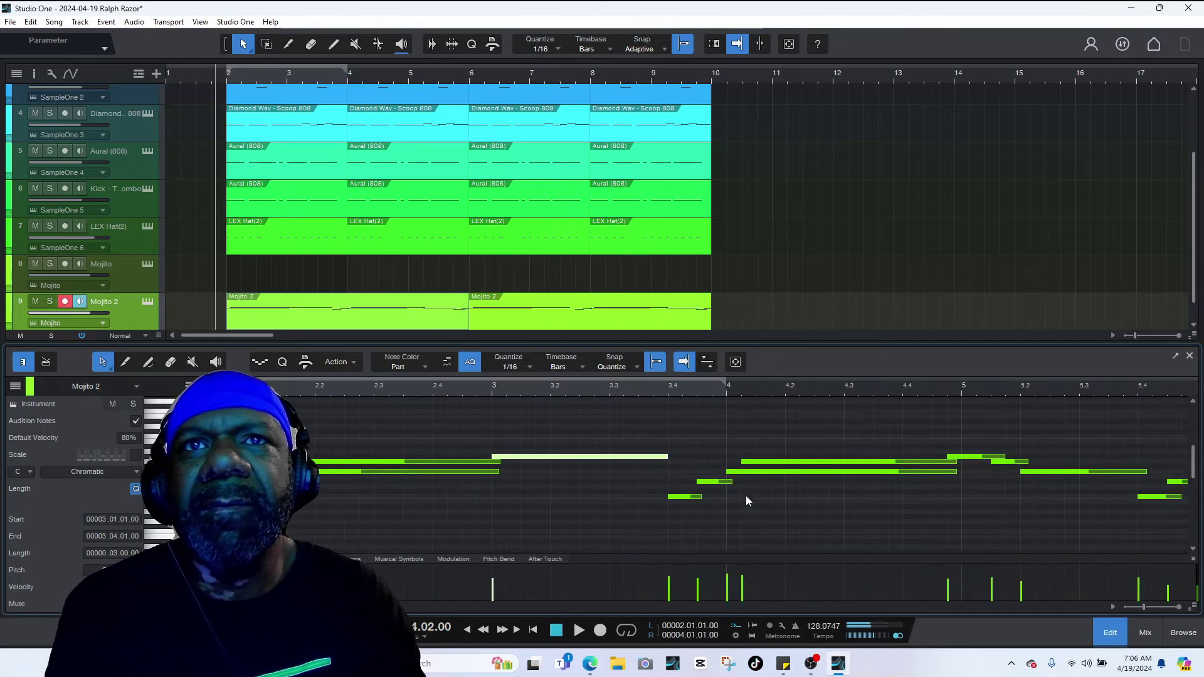
- Extend the note at bar 3 of Mojito 2 further to end at 3.04.03, and play it back
left_click(1113, 607)
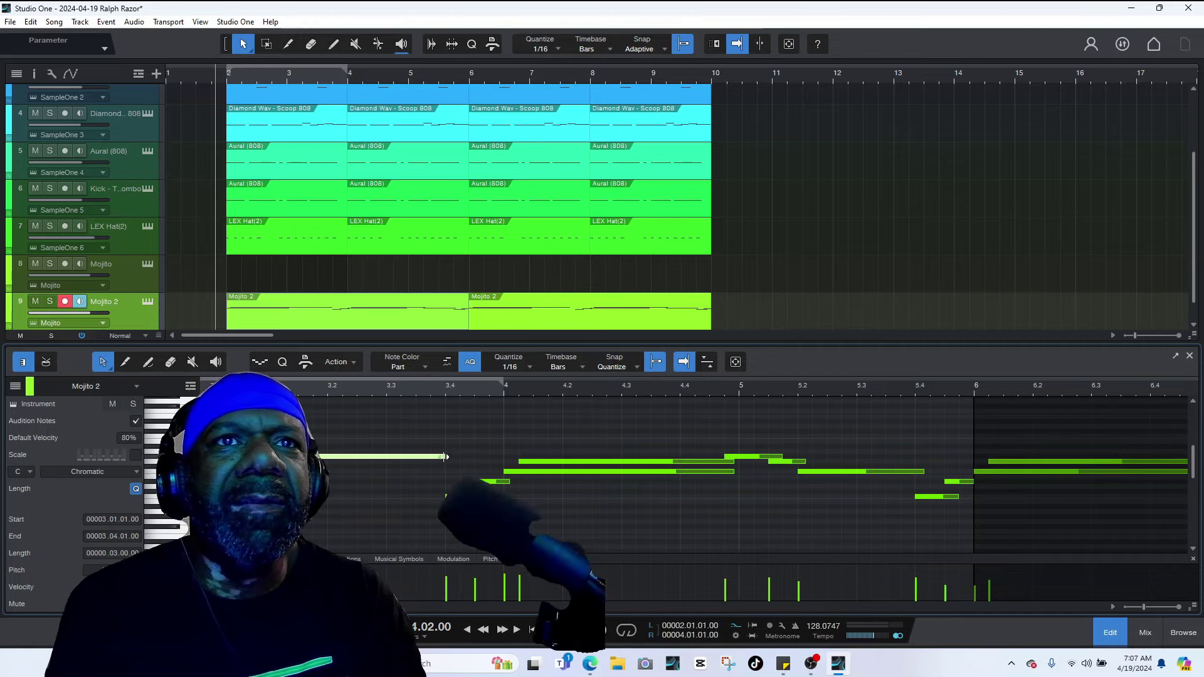
left_click_drag(445, 457, 475, 457)
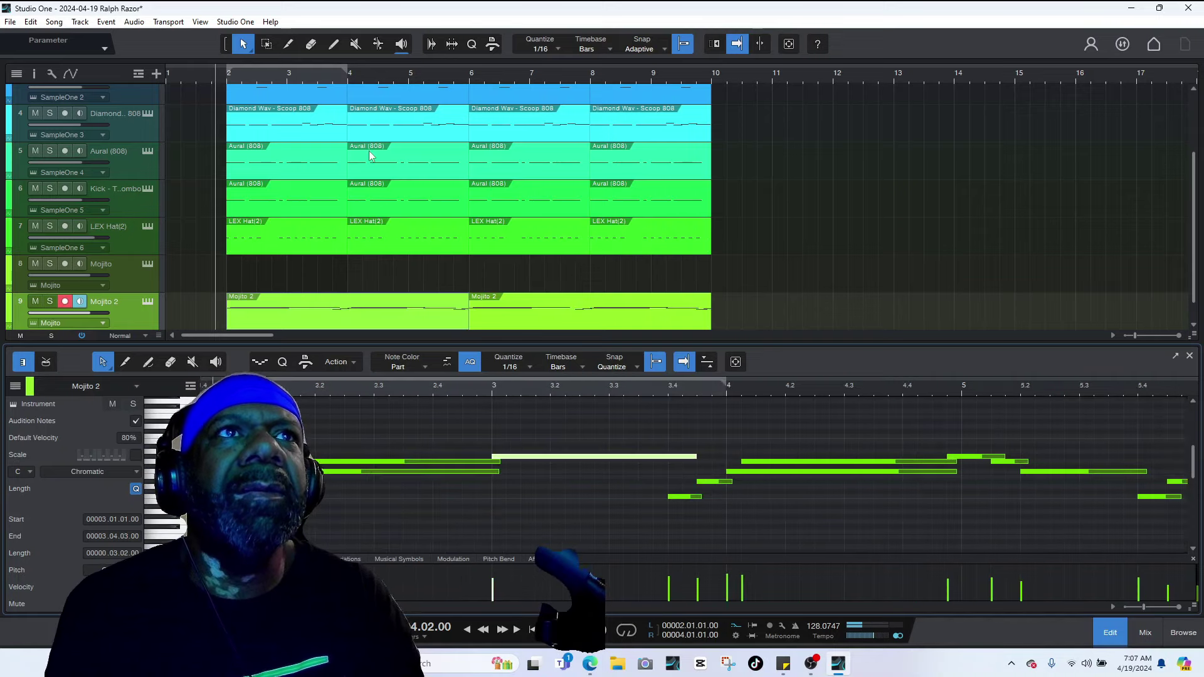
key("space")
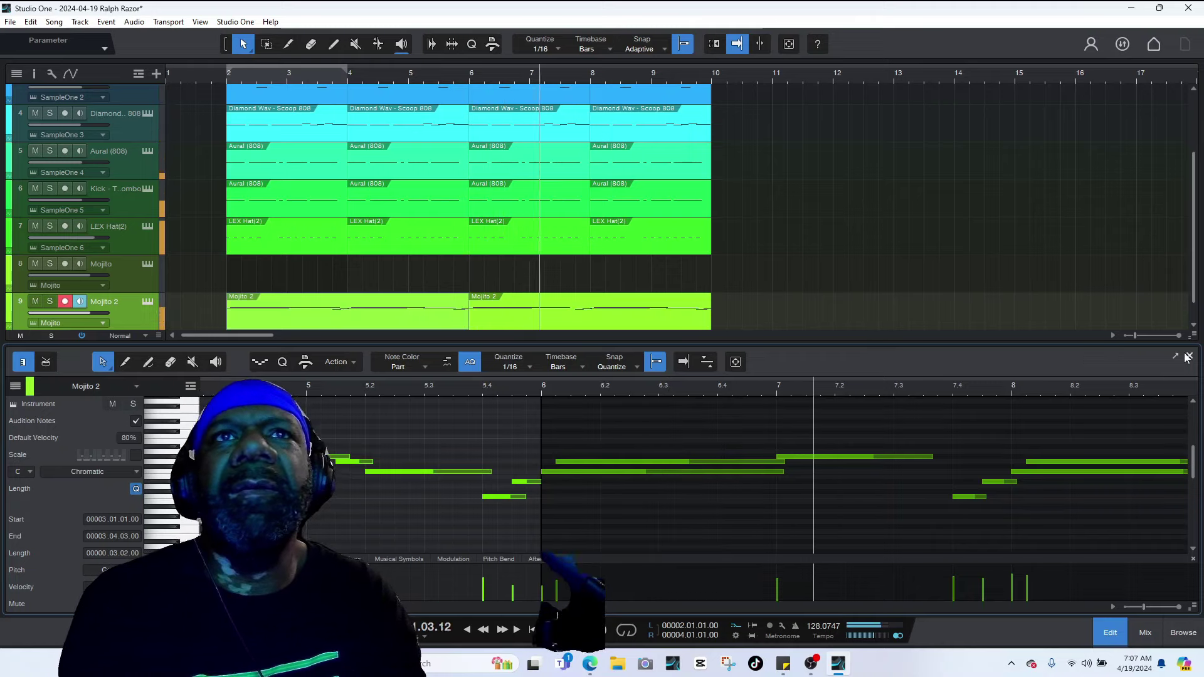
- Close the note editor, try deleting the Mojito 2 part at bar 6, undo the deletion, and restart playback
key("F2")
key("space")
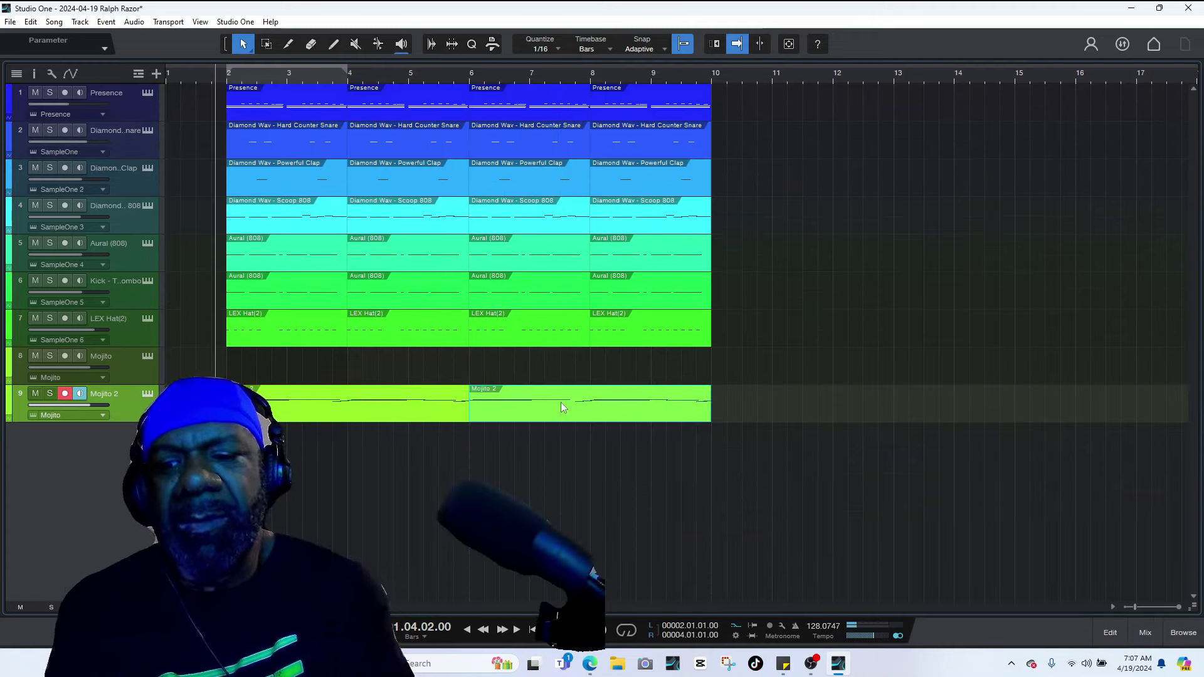
key("Delete")
key("ctrl+z")
key("space")
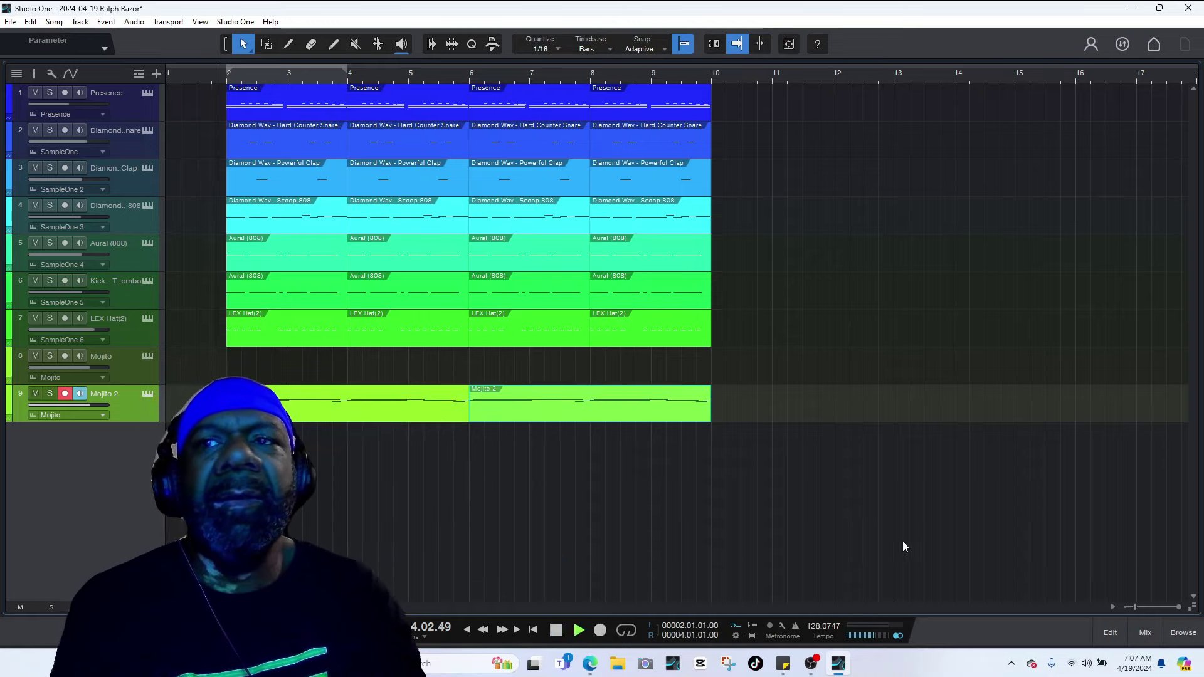
- Open the mixer and lower the Mojito channel's volume to -2.4 dB while the arrangement plays
left_click(1152, 632)
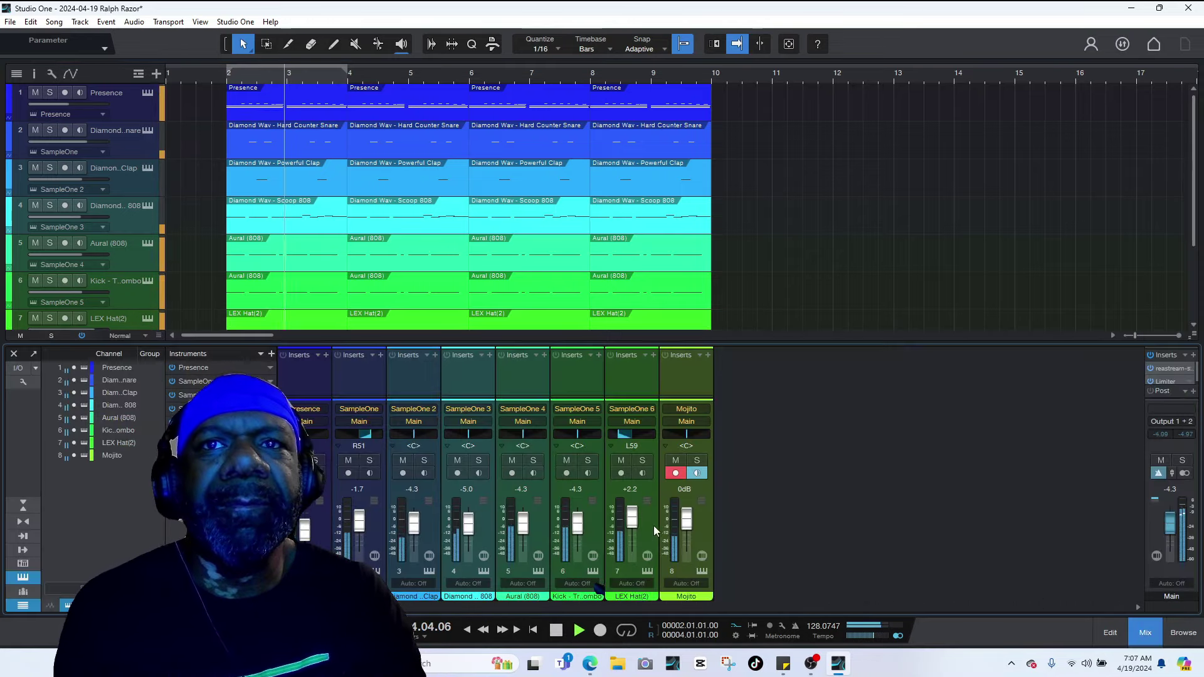
left_click_drag(688, 523, 688, 526)
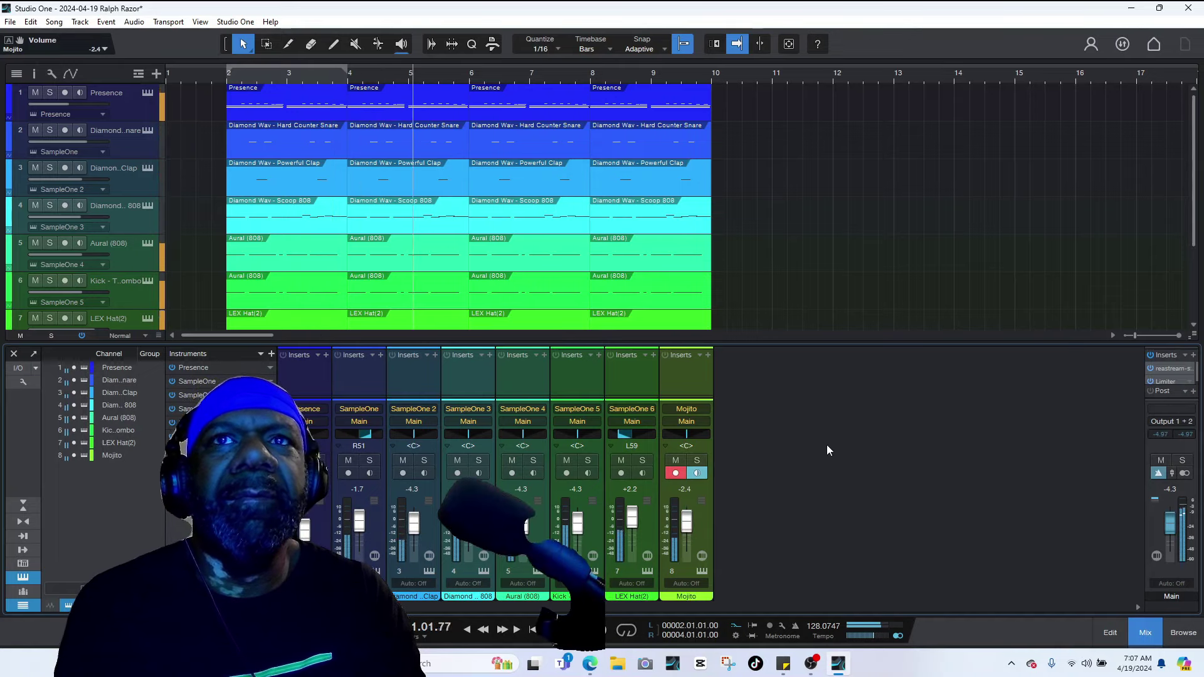
key("space")
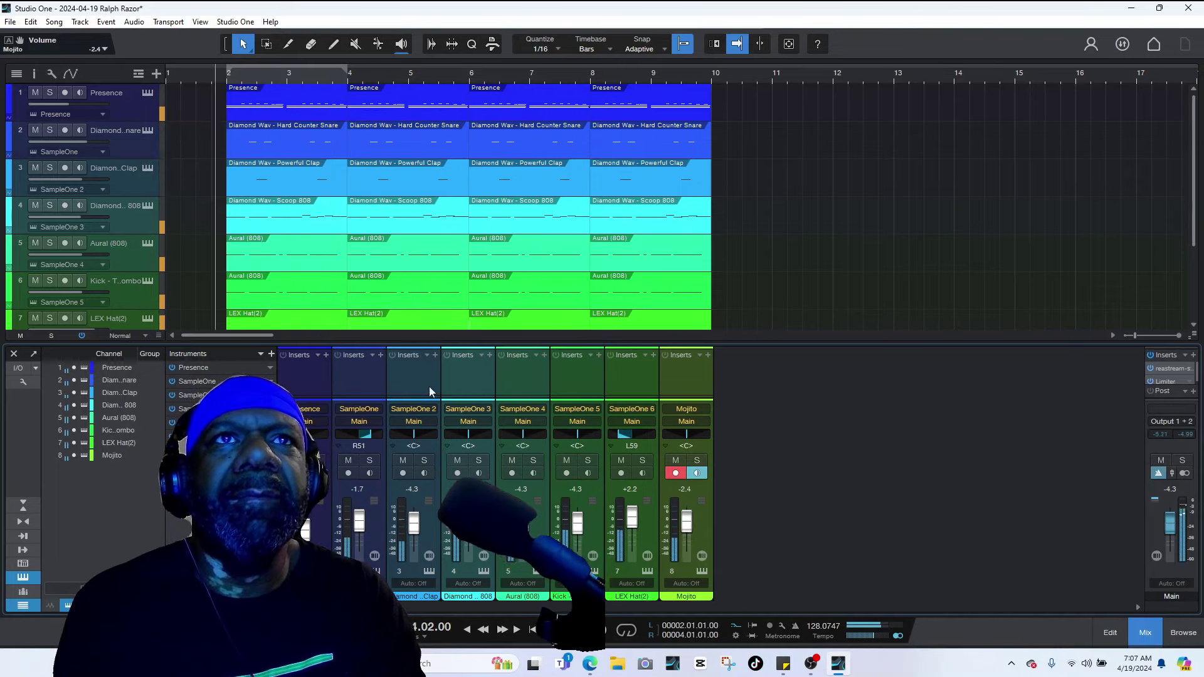
- In the first Mojito 2 part, trim the short note that crosses into bar 5 so it starts at 5.01.01
scroll(445, 299, "down", 3)
scroll(416, 303, "down", 1)
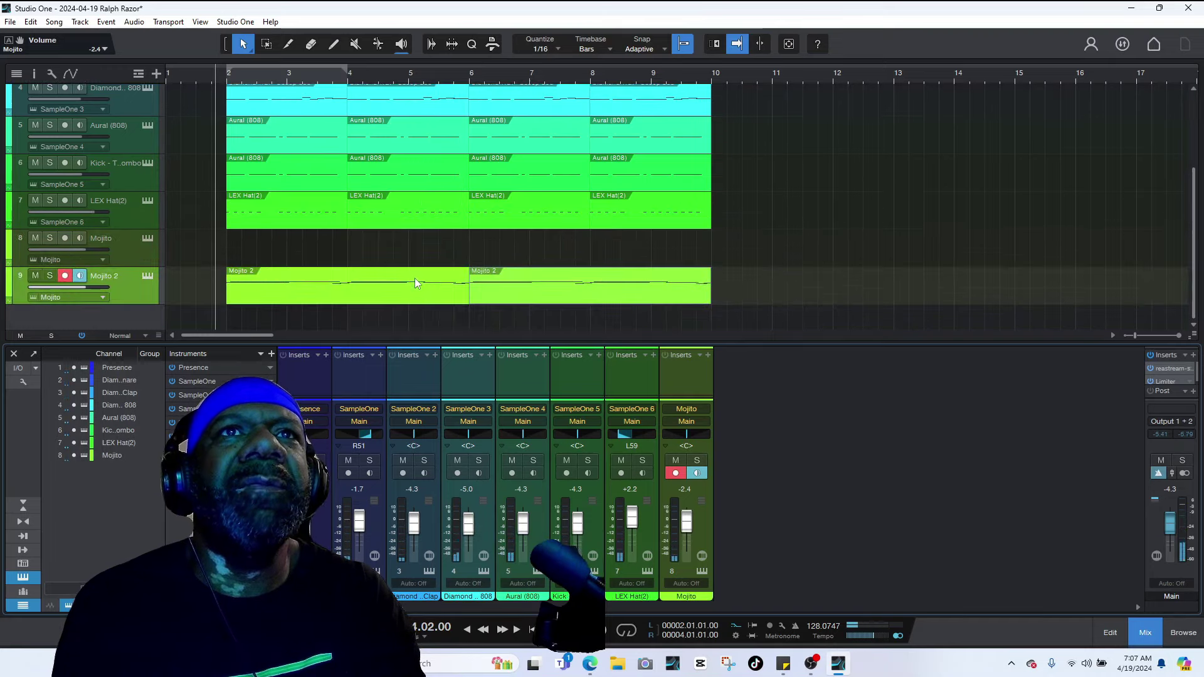
double_click(415, 277)
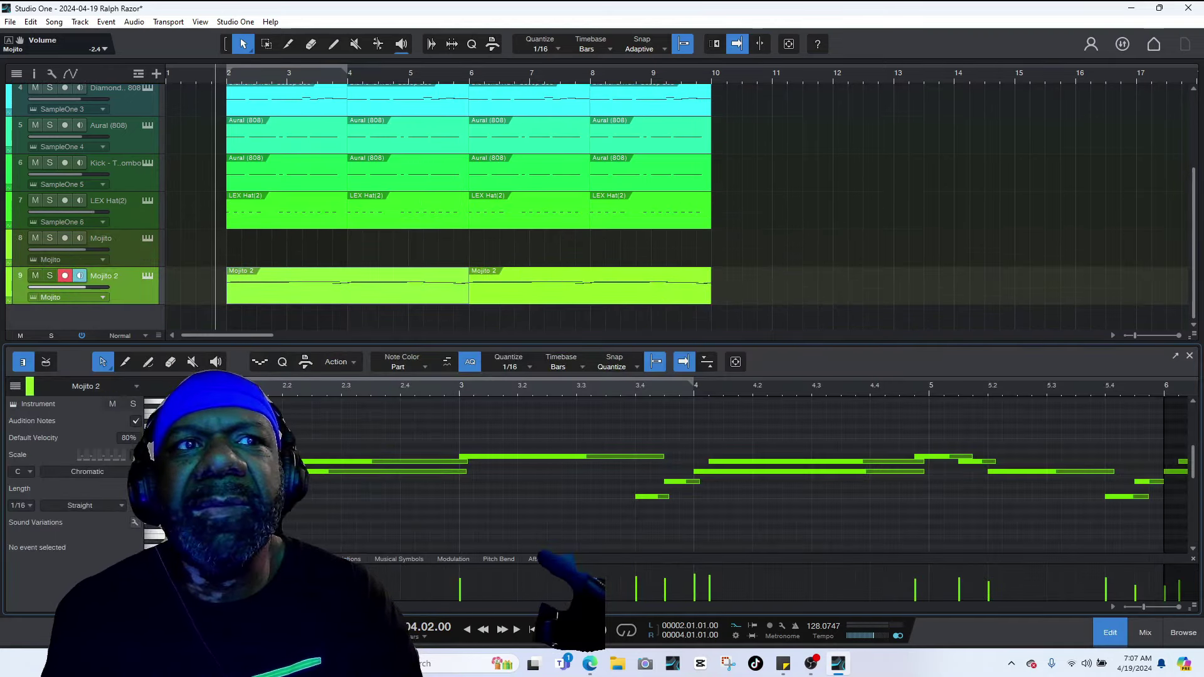
scroll(727, 477, "right", 2)
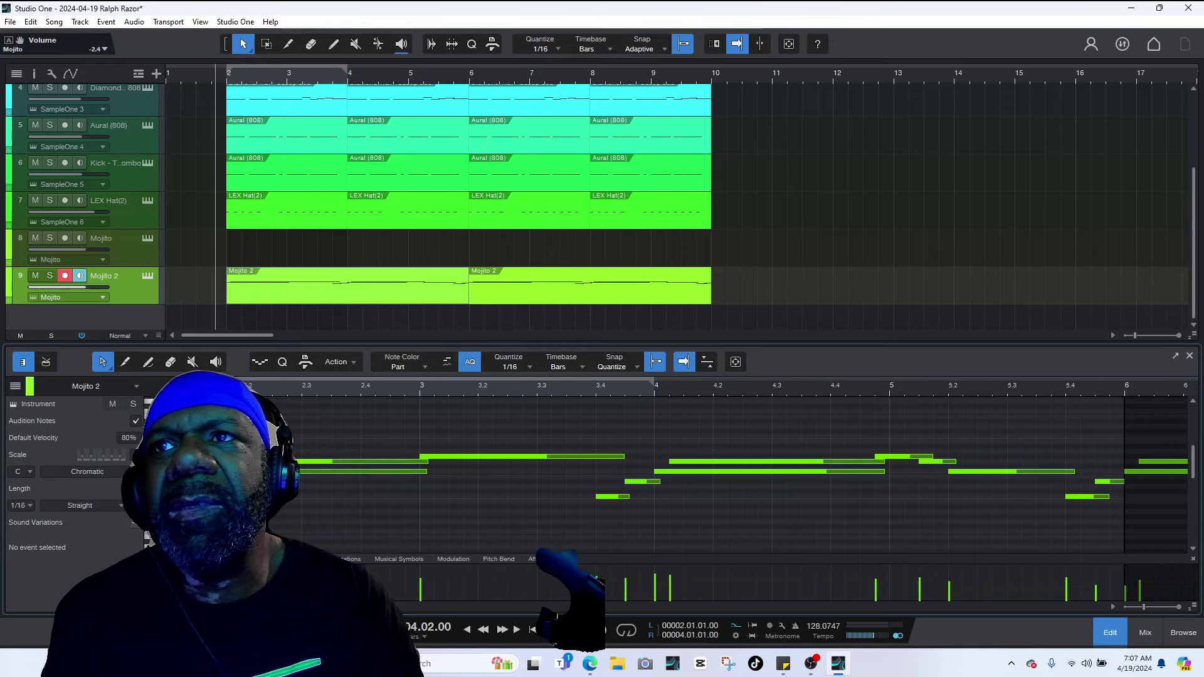
left_click(890, 457)
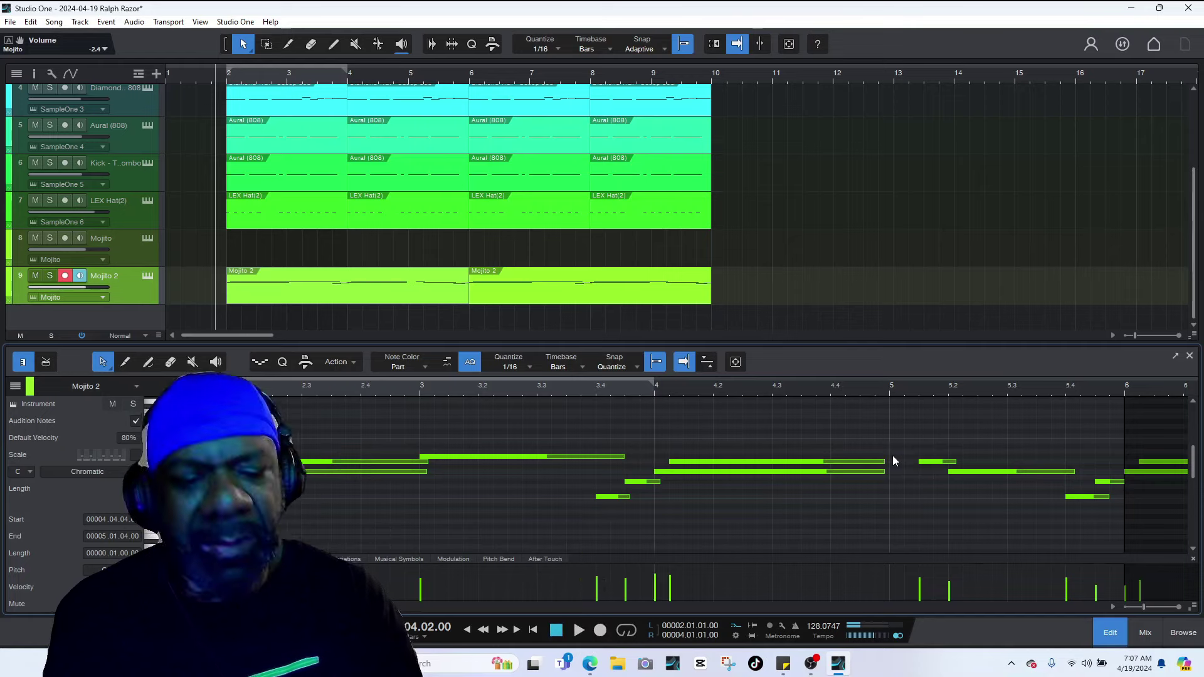
left_click(893, 456)
left_click_drag(893, 460, 899, 462)
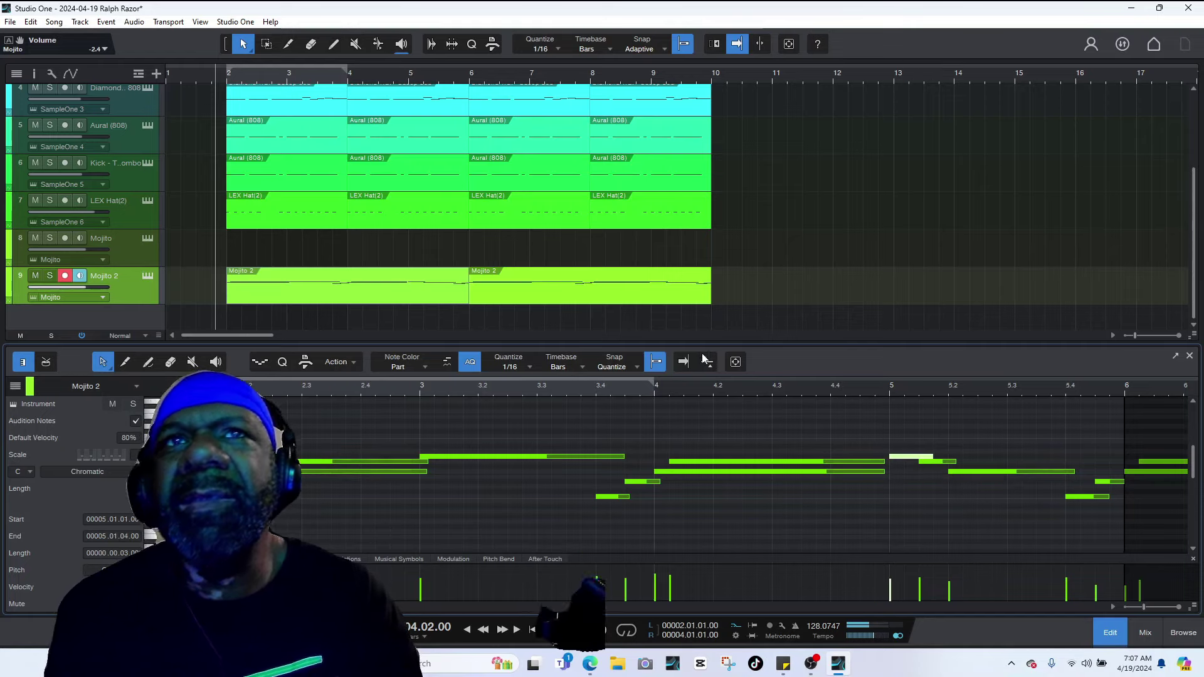
- Replace the Mojito 2 part at bar 6 with a fresh duplicate of the first part and play the arrangement
left_click(675, 302)
left_click(439, 302)
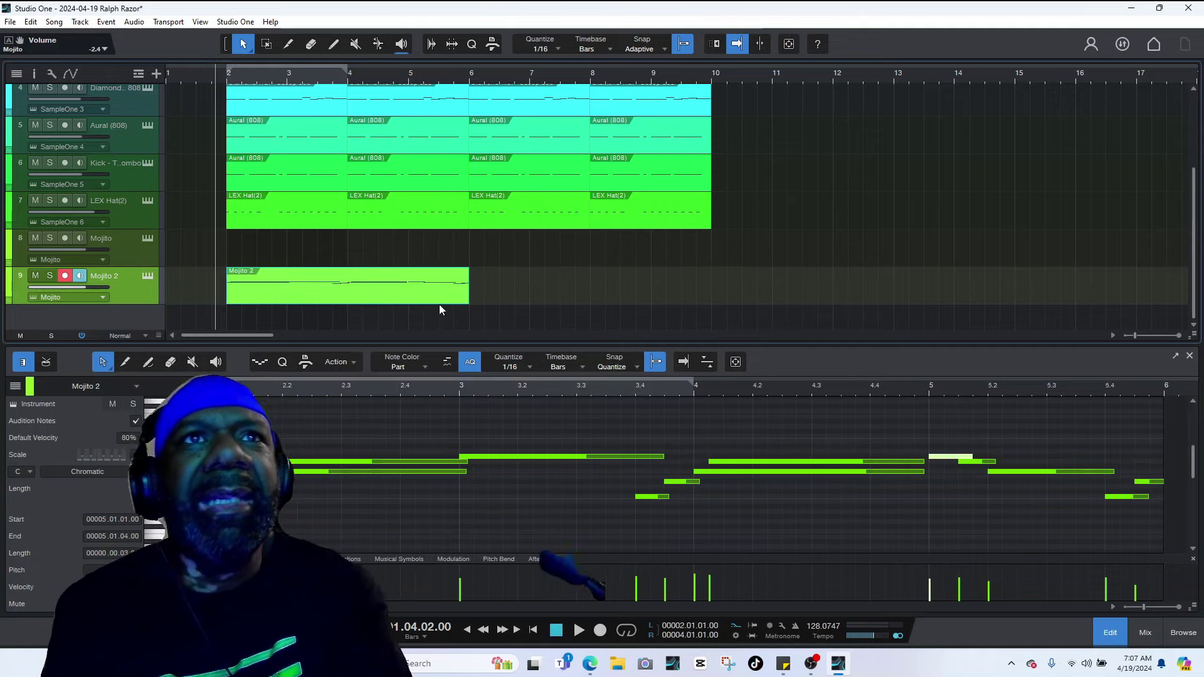
key("space")
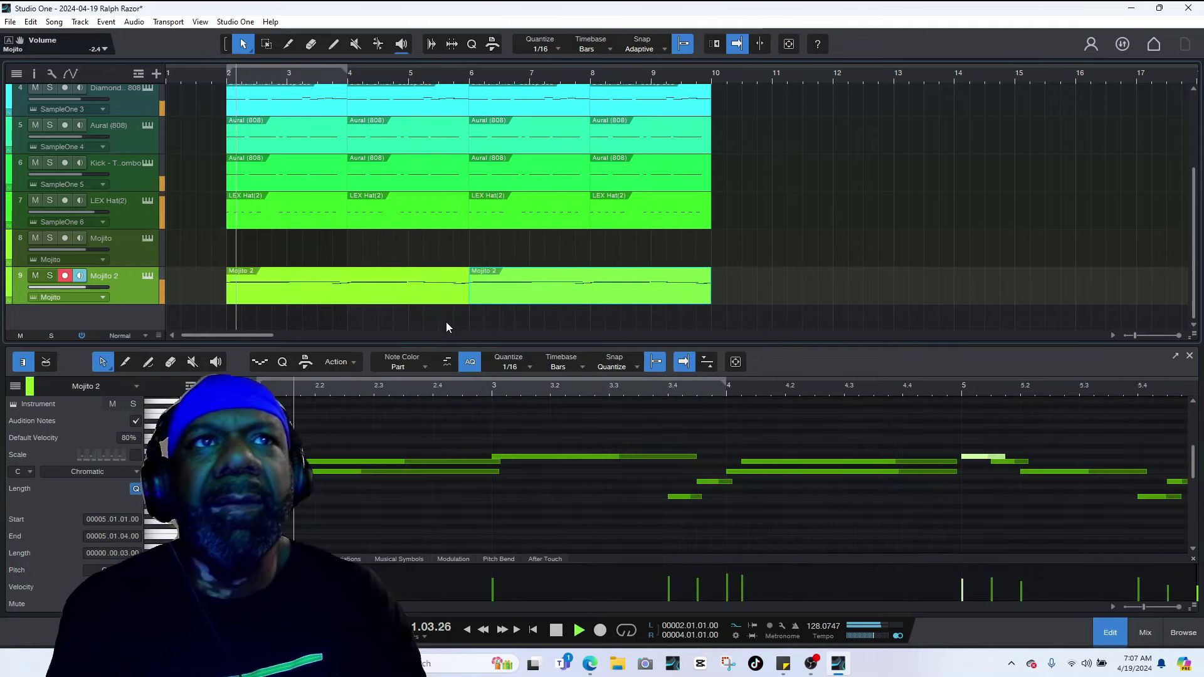
- Remove the empty Mojito track above Mojito 2 and stop playback after listening
left_click(123, 250)
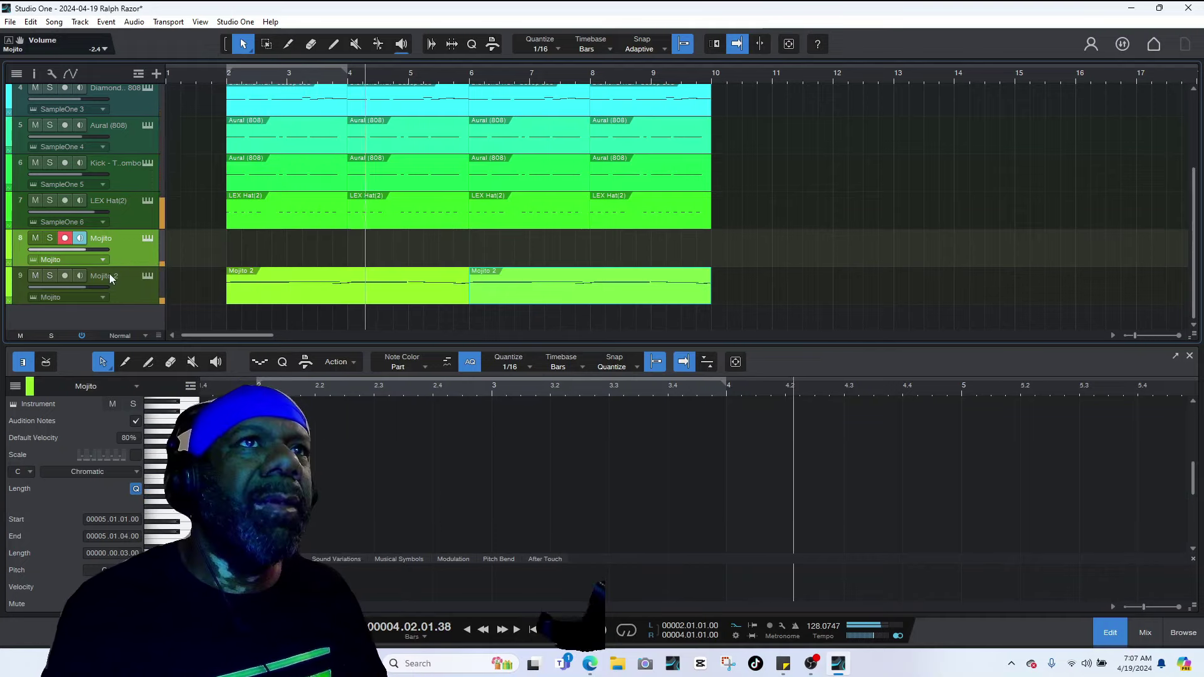
right_click(137, 250)
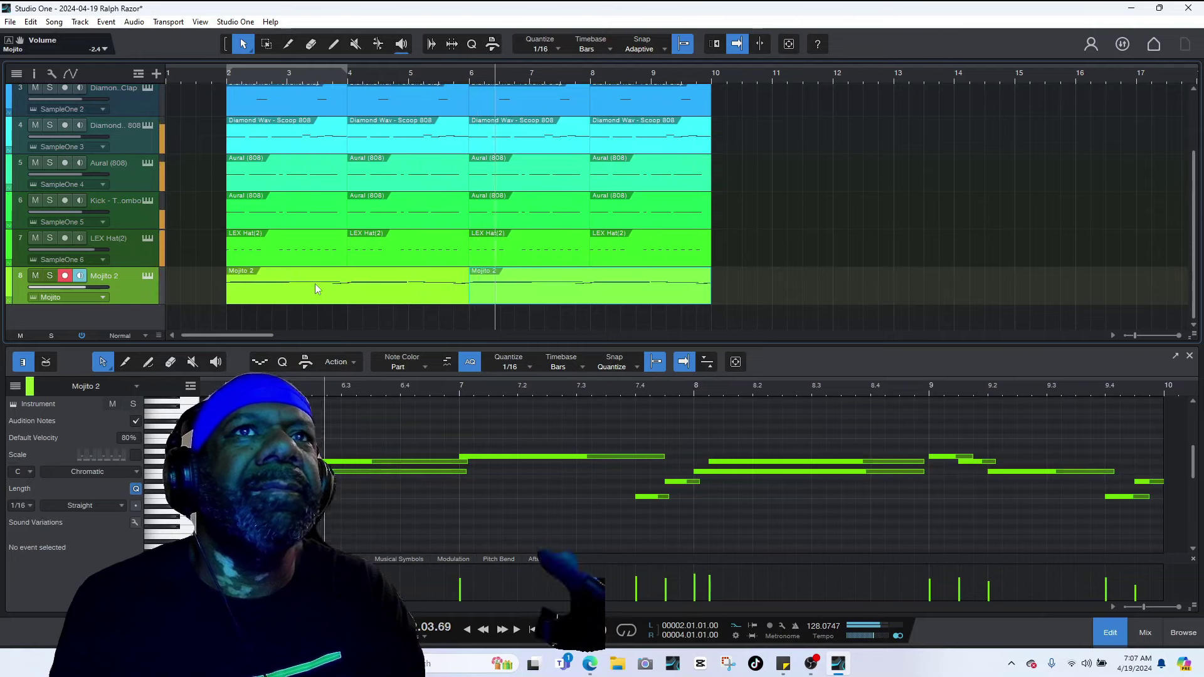
key("space")
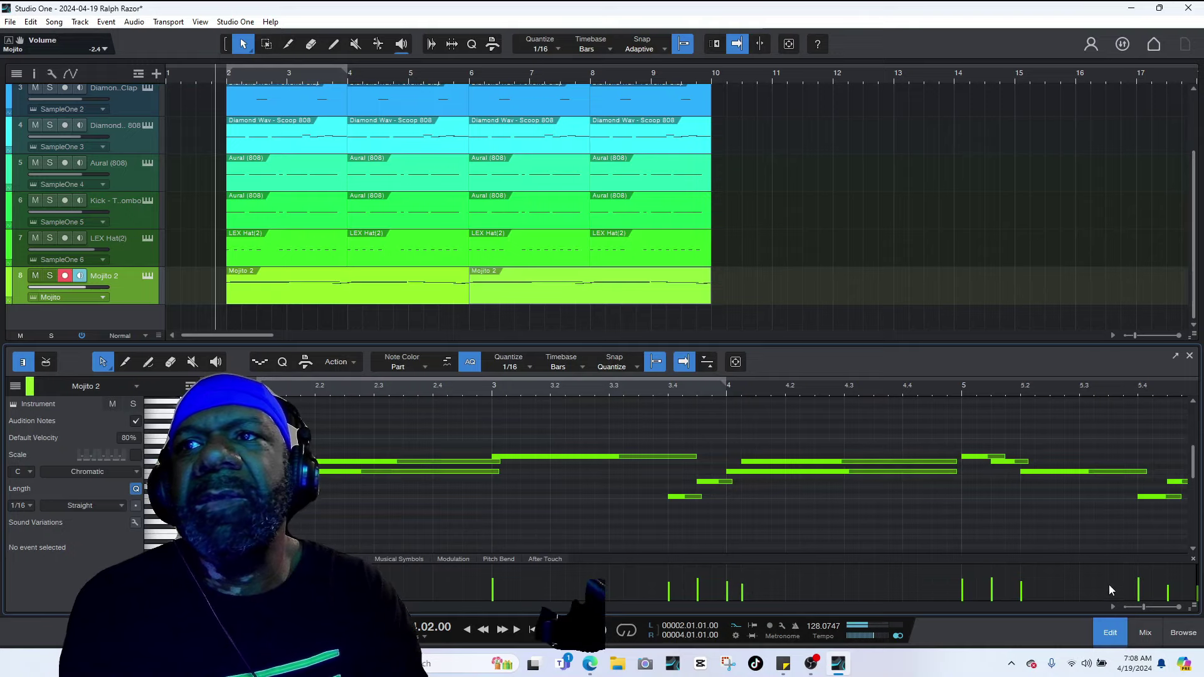
- Play the arrangement, try deleting the Mojito 2 part at bar 6, and undo the deletion
key("space")
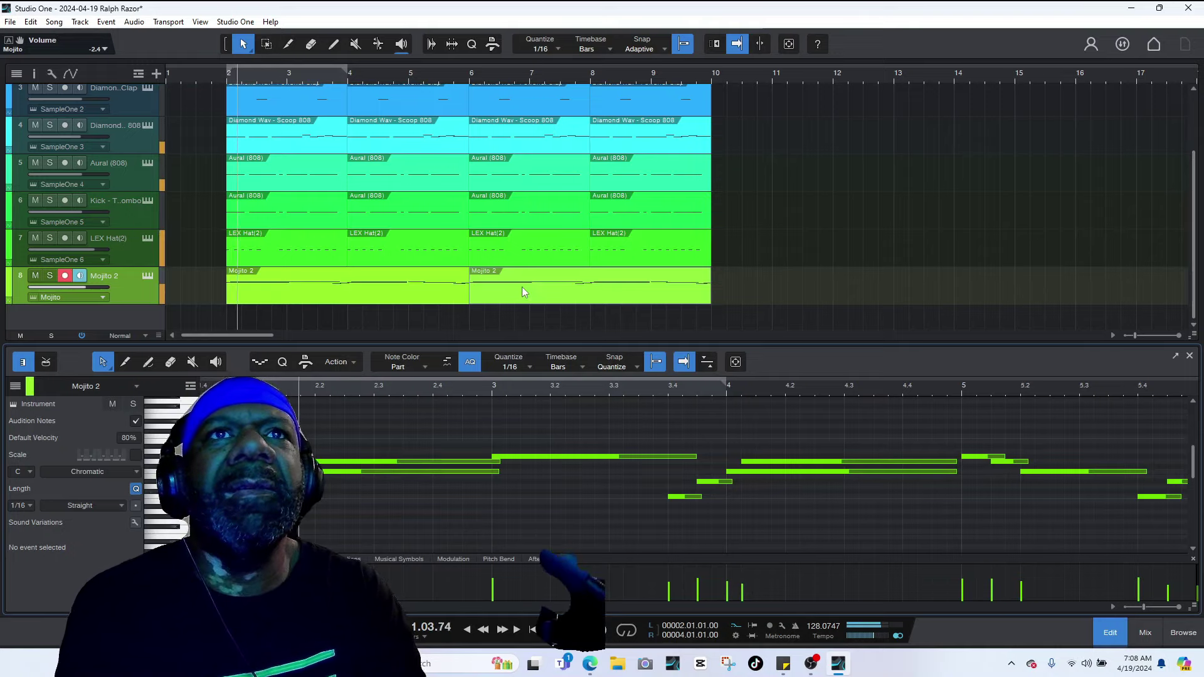
left_click(521, 287)
key("Delete")
key("ctrl+z")
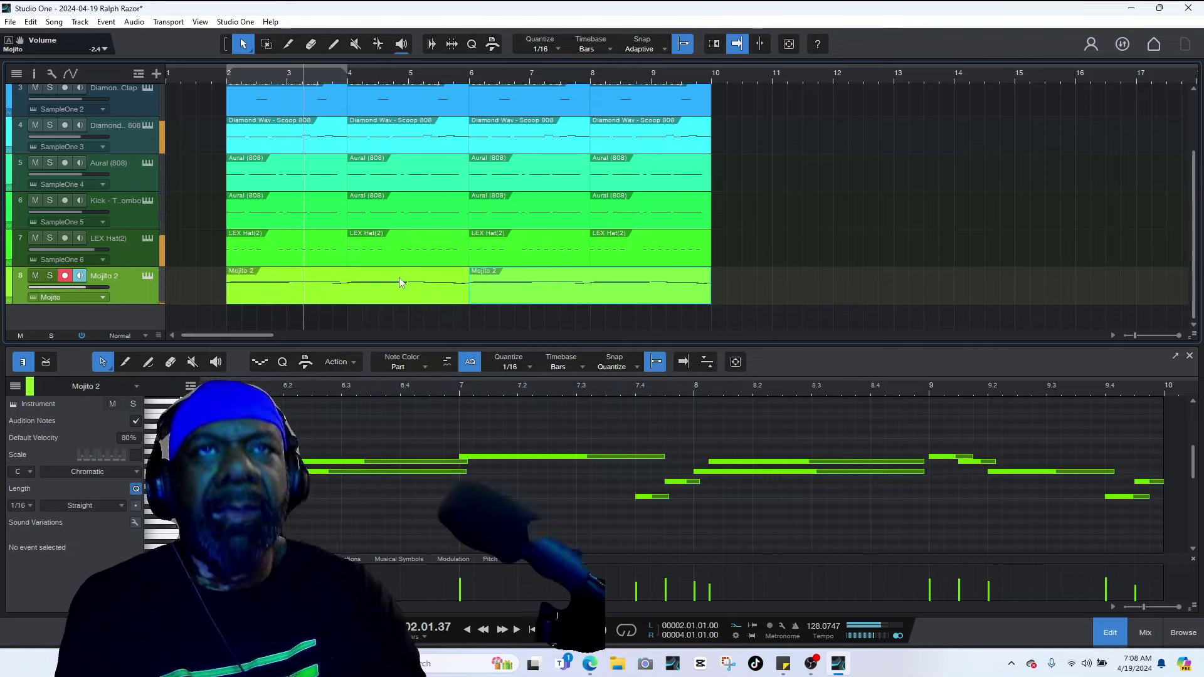
- Delete the Mojito 2 part at bar 6, listen without it, and duplicate the first part back to bar 6 for playback
left_click(1183, 640)
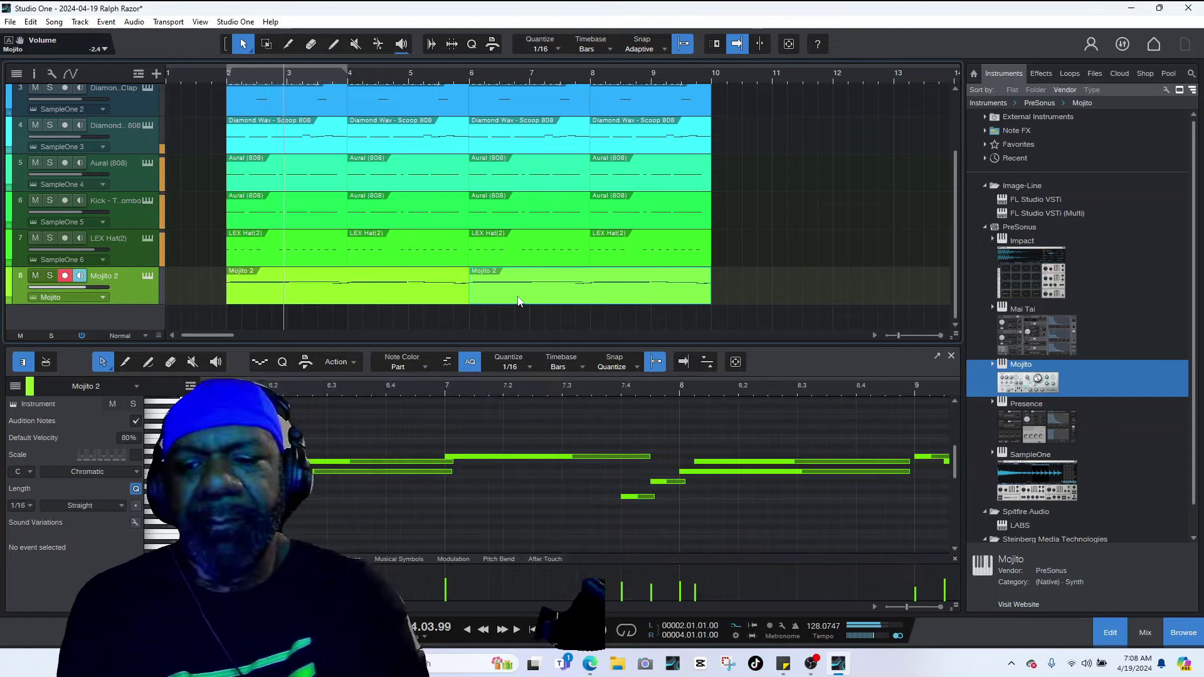
left_click(520, 302)
key("Delete")
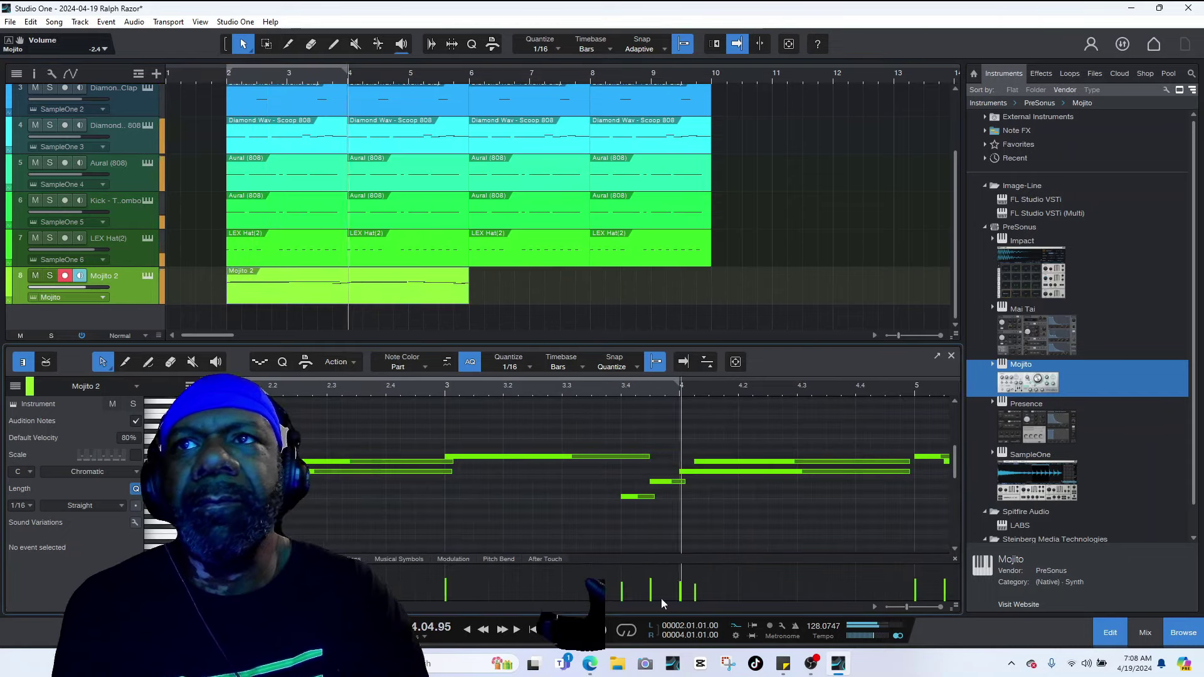
key("f")
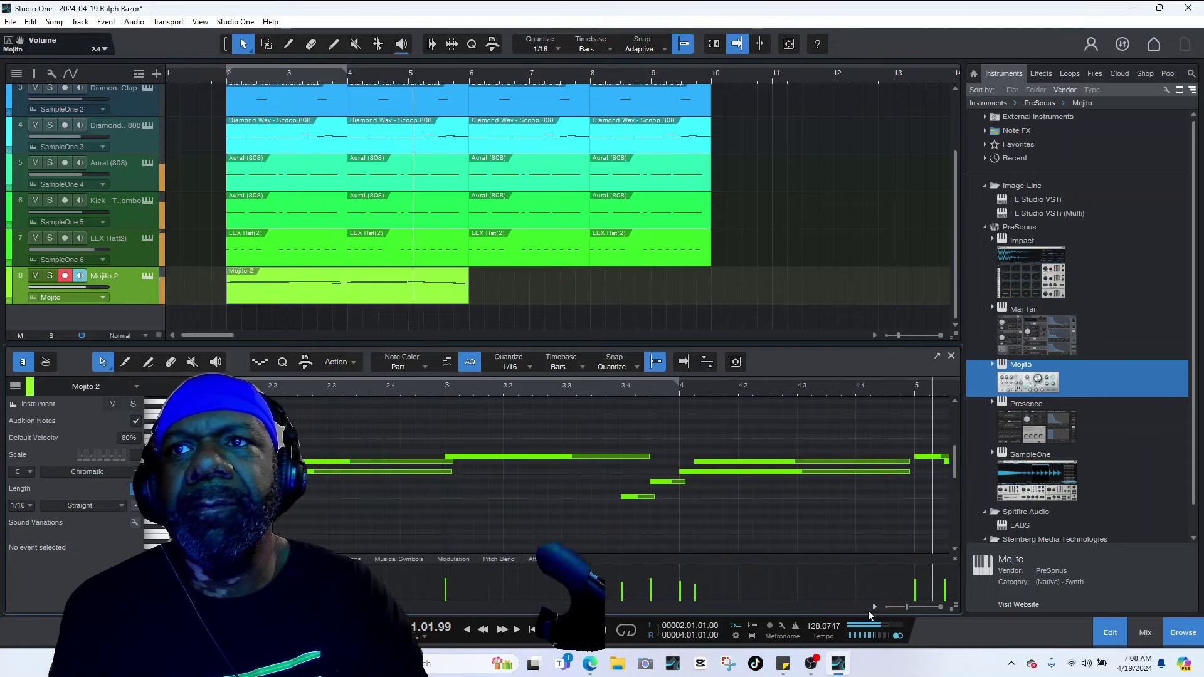
key("space")
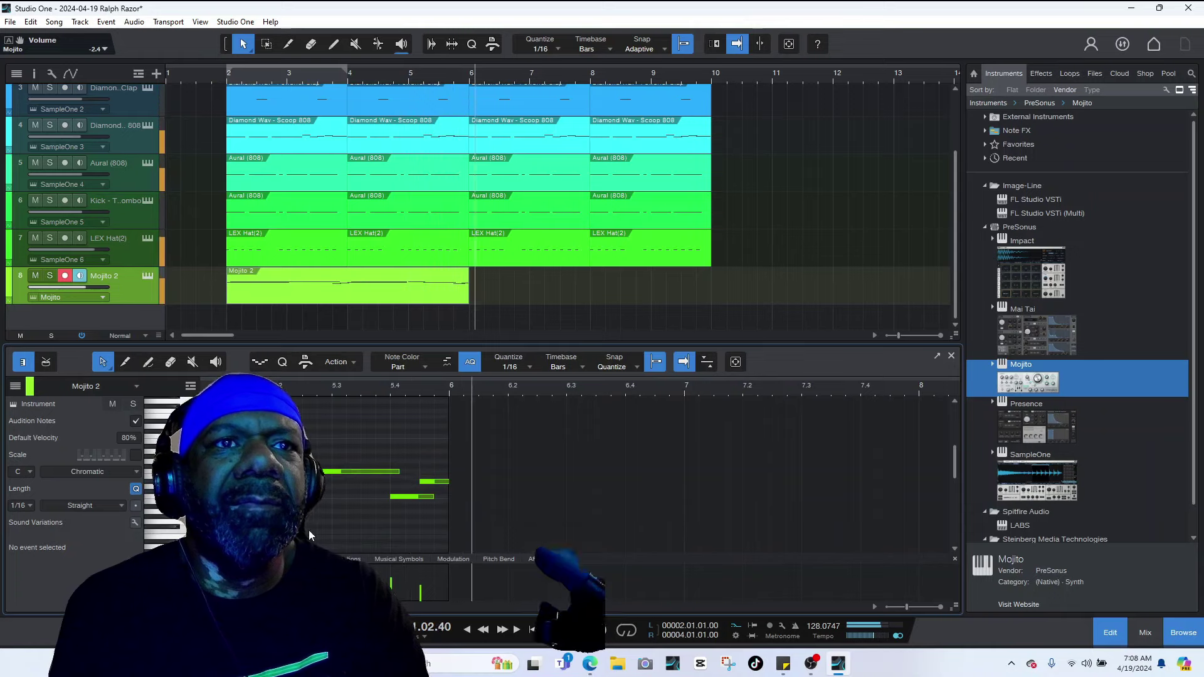
key("space")
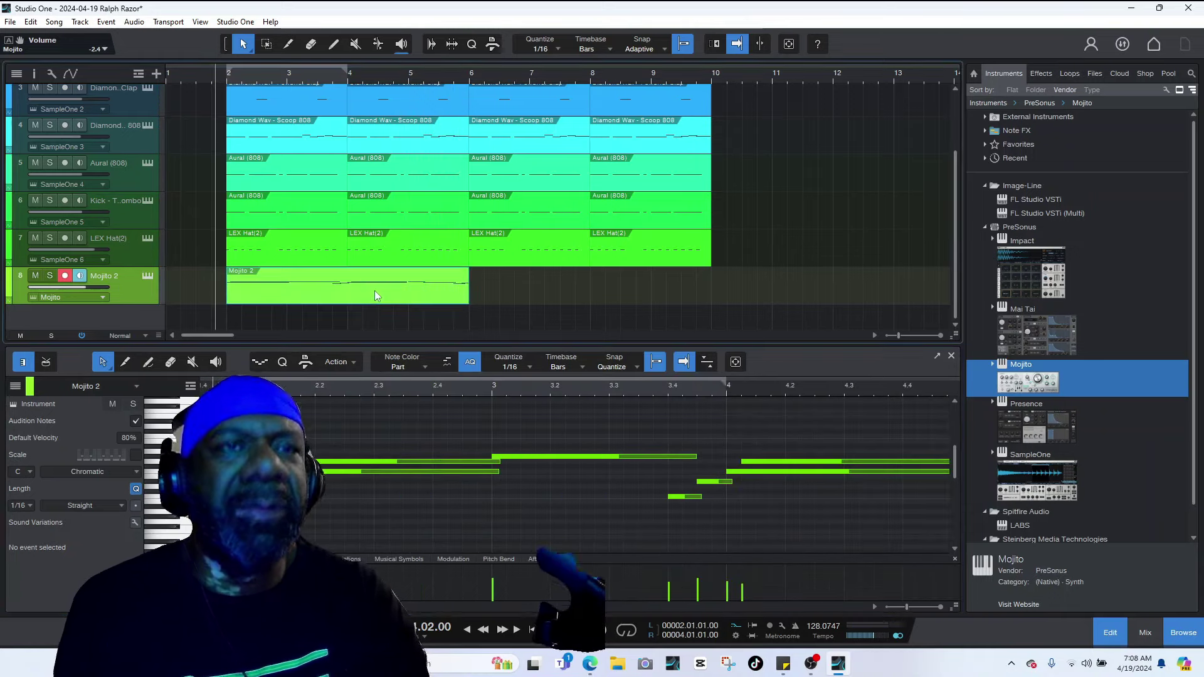
key("d")
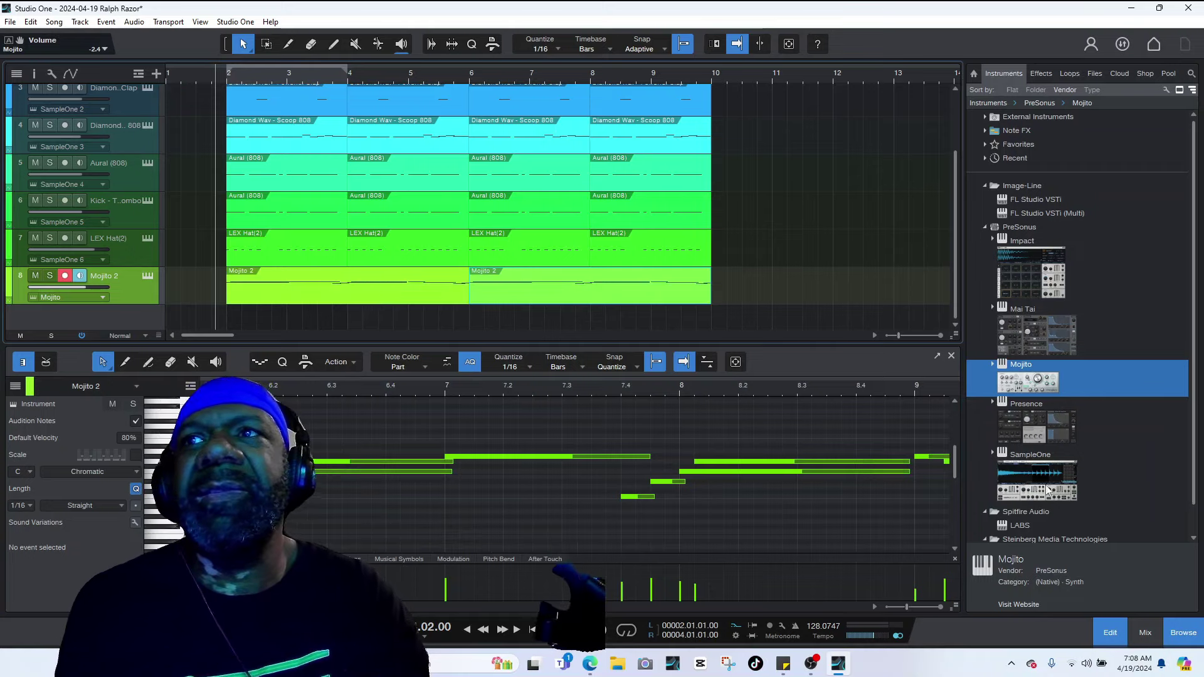
key("space")
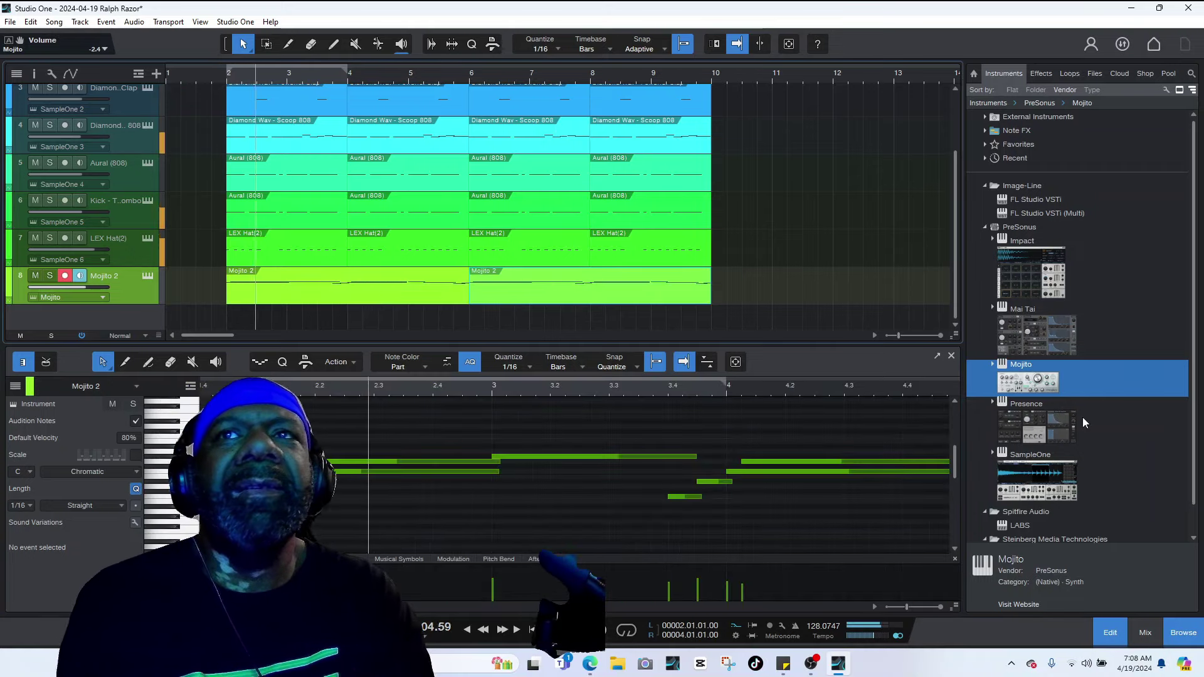
- Close the browser and note editor, and duplicate all parts on every track to bar 10
left_click(1166, 639)
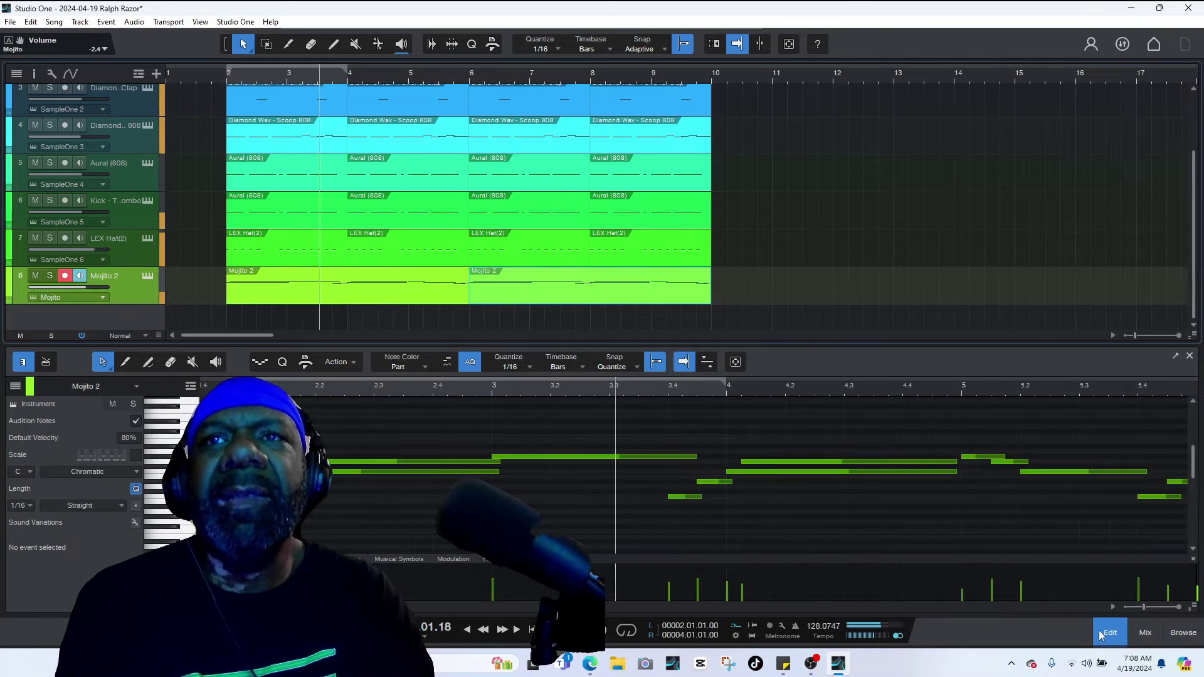
left_click(1190, 355)
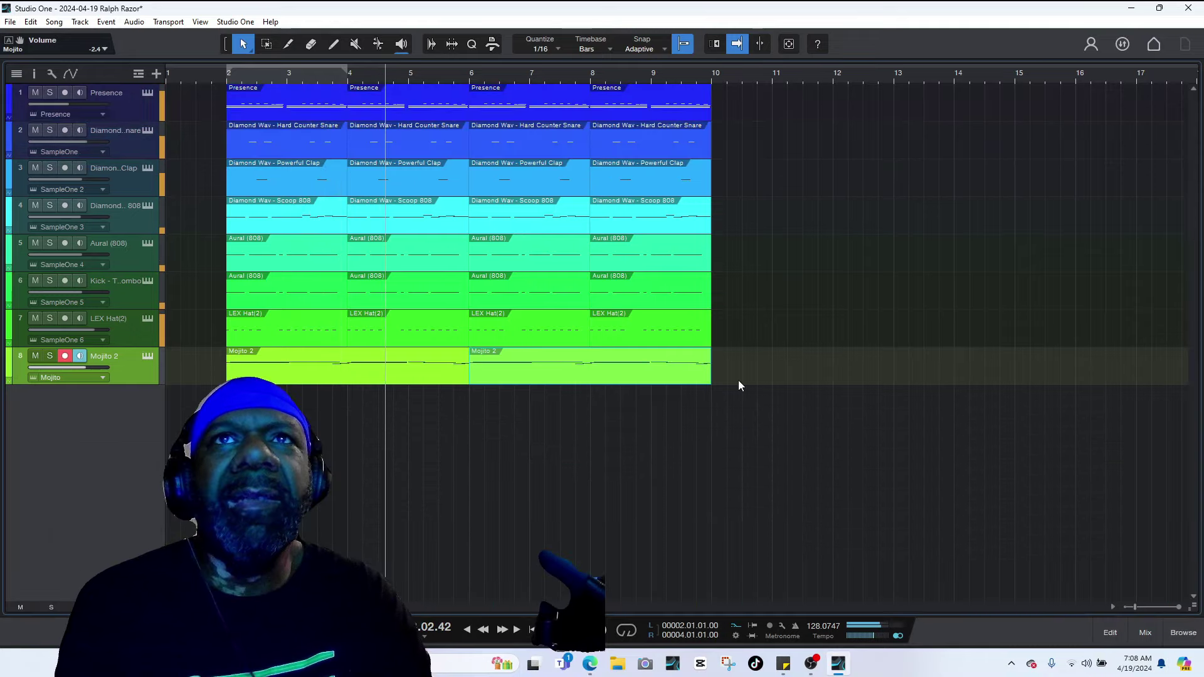
key("ctrl+a")
key("d")
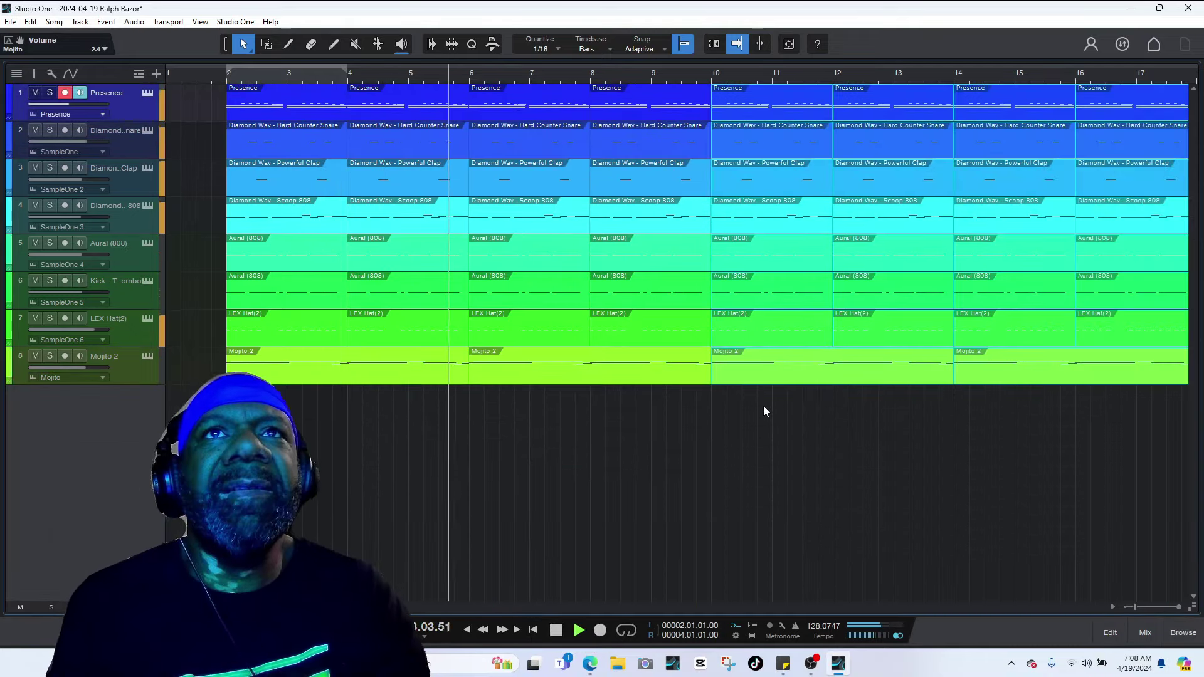
- Add a second Presence instrument on a new track below Mojito 2 and load its Grand Piano keyboard preset
left_click(1195, 635)
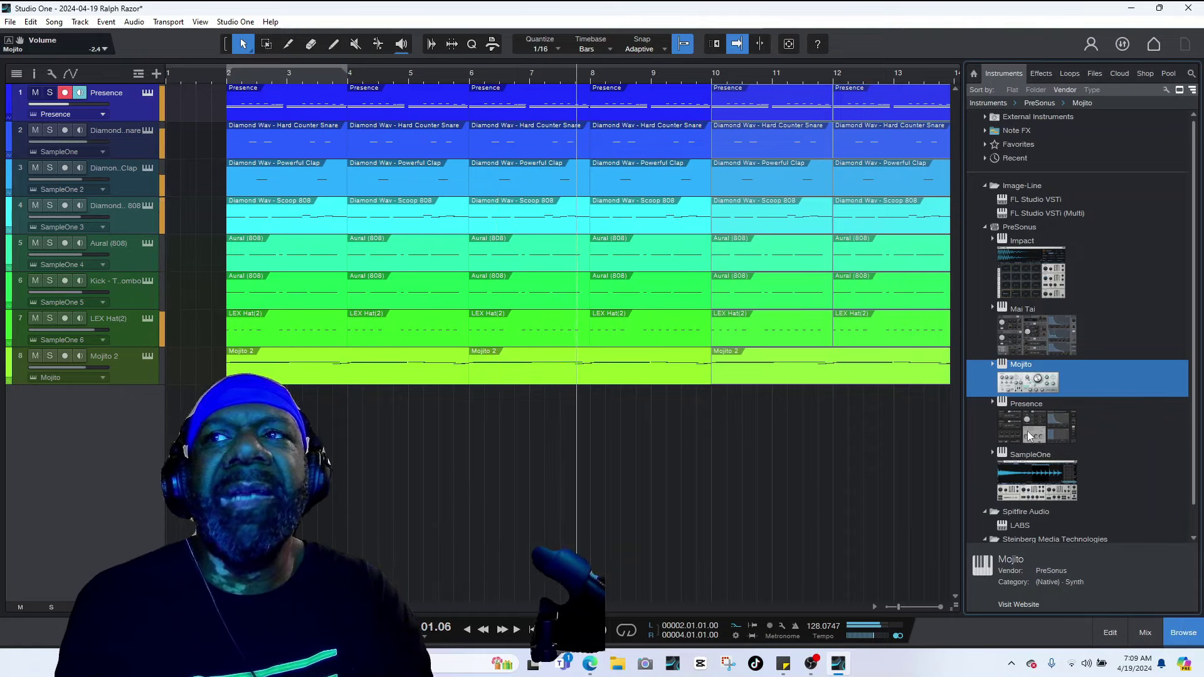
left_click_drag(1032, 433, 402, 442)
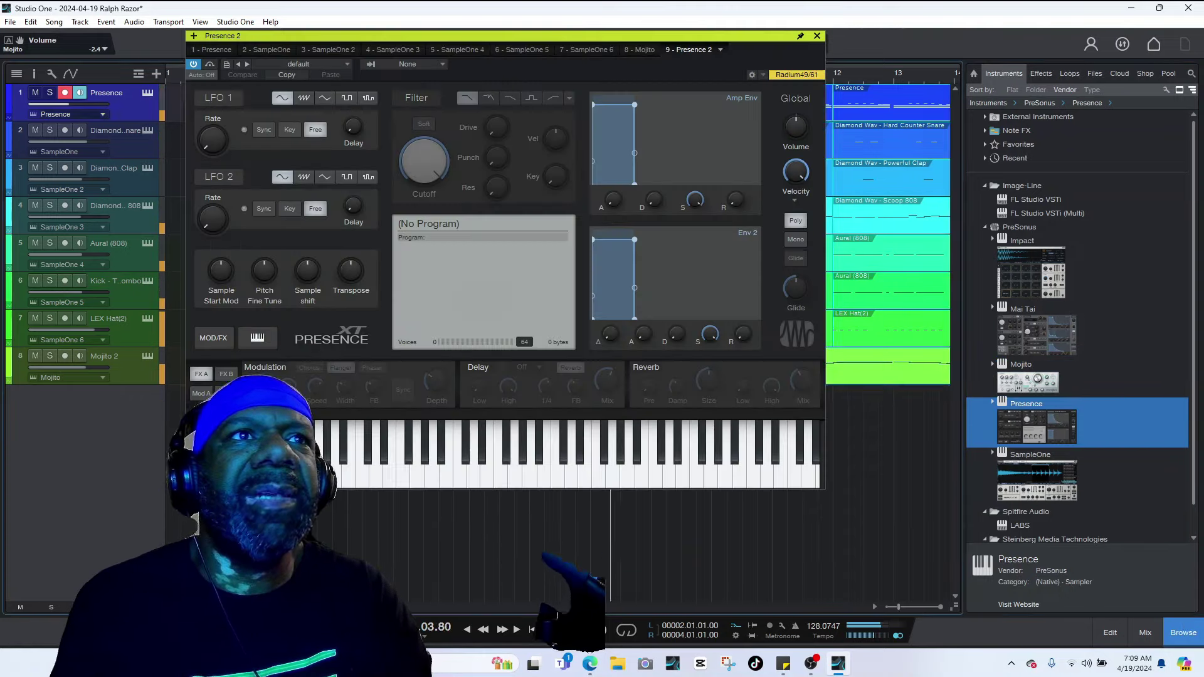
left_click(306, 64)
left_click(307, 78)
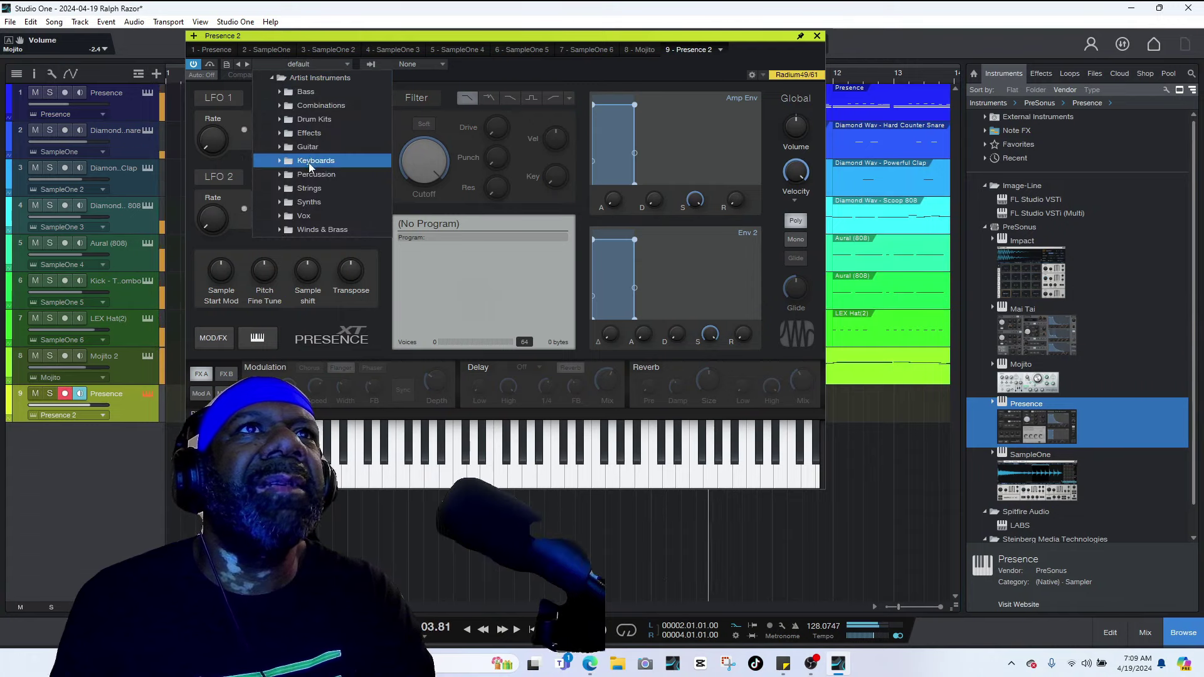
left_click(308, 161)
left_click(323, 351)
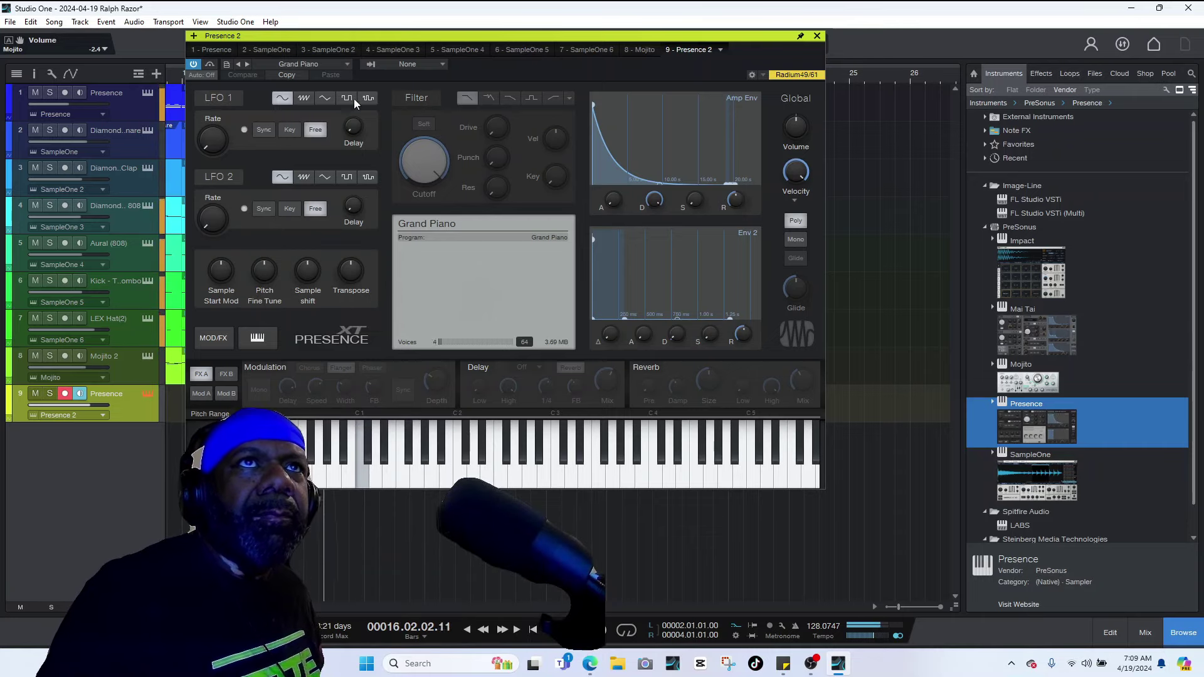
- Audition the Grand Presence preset on the new Presence track, switch back to Grand Piano, and close the instrument window
left_click(319, 65)
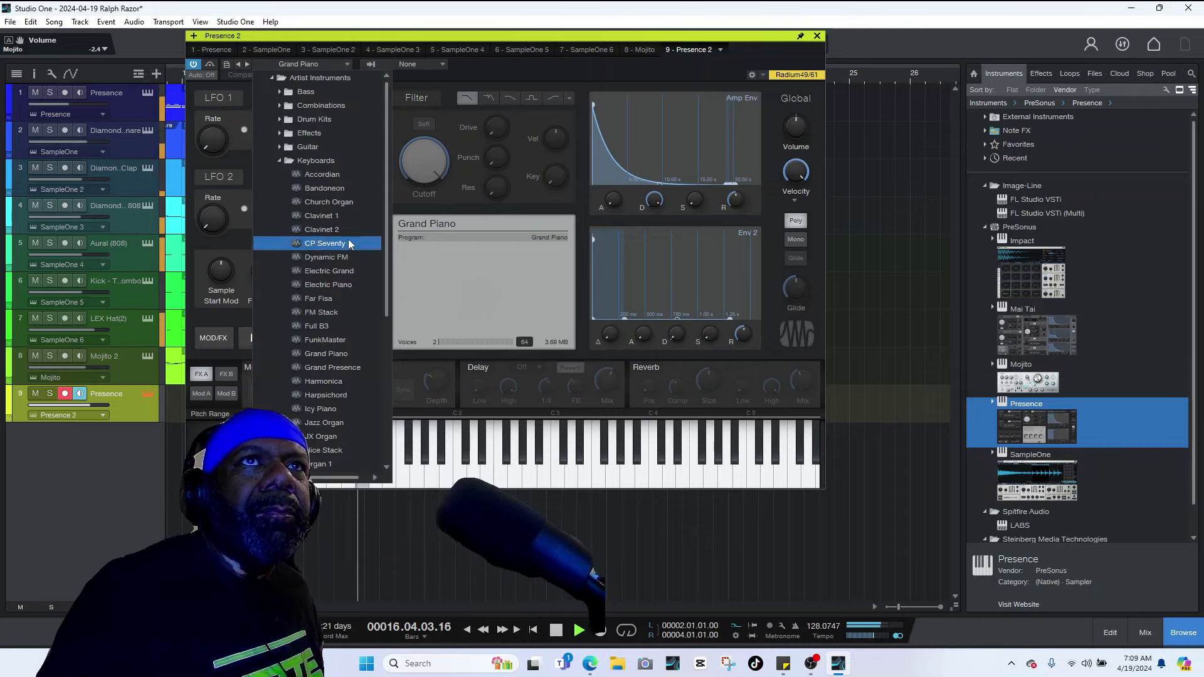
left_click(349, 368)
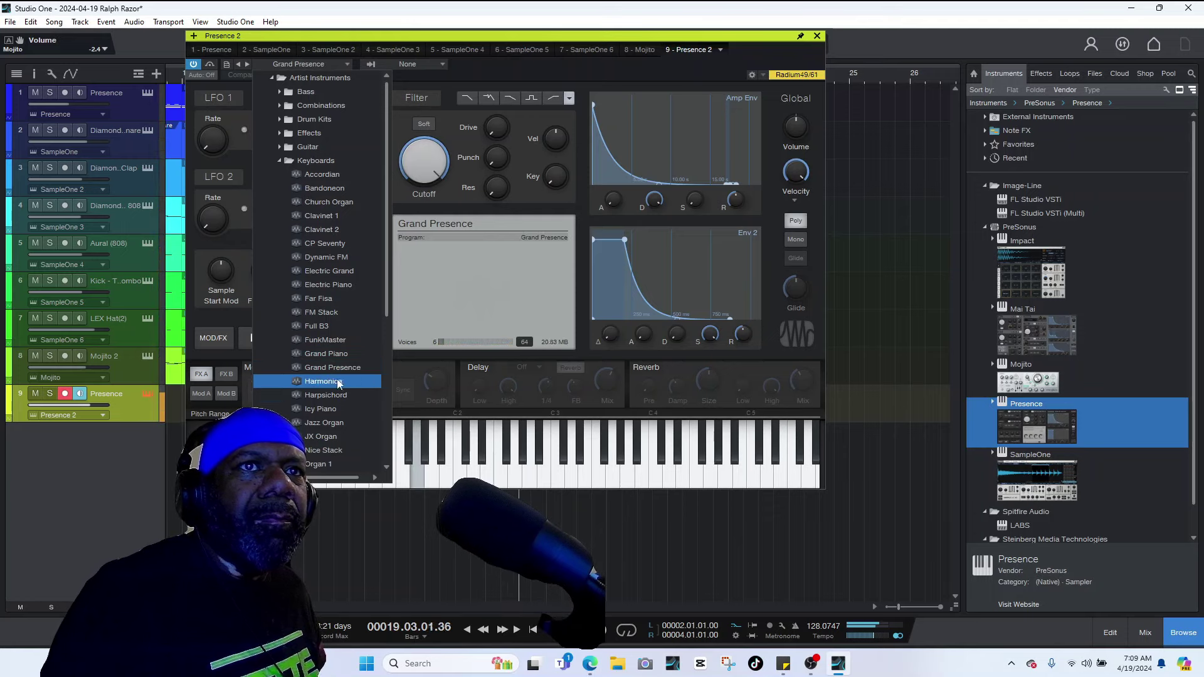
left_click(325, 355)
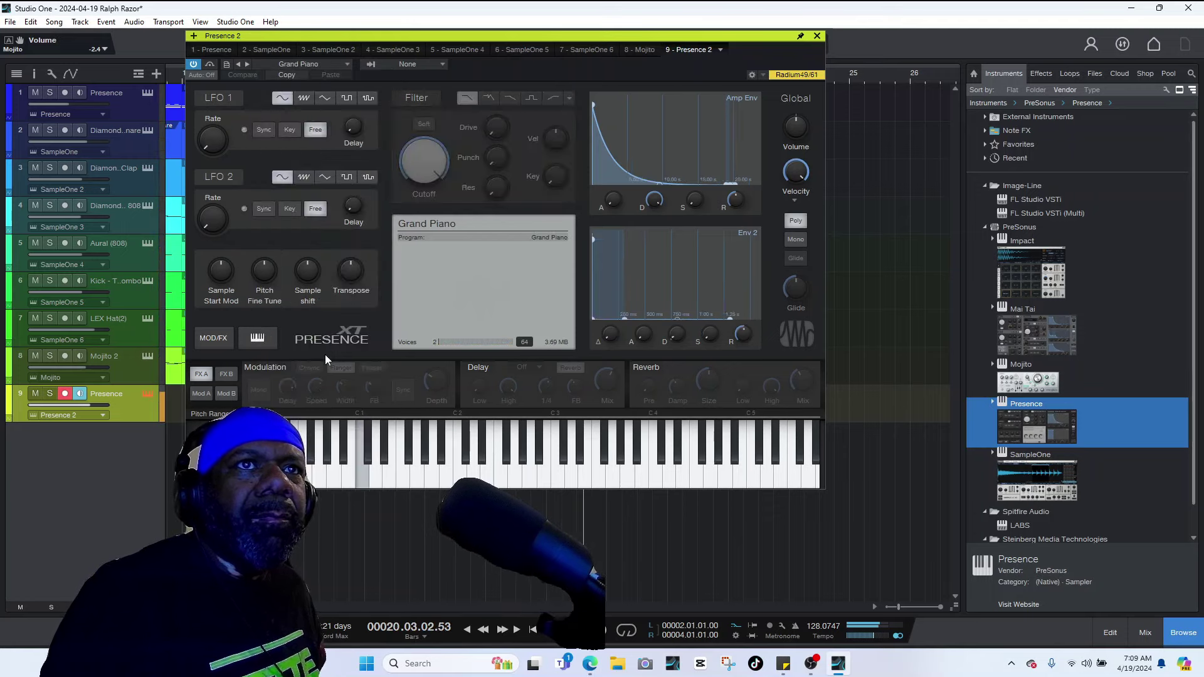
left_click(817, 36)
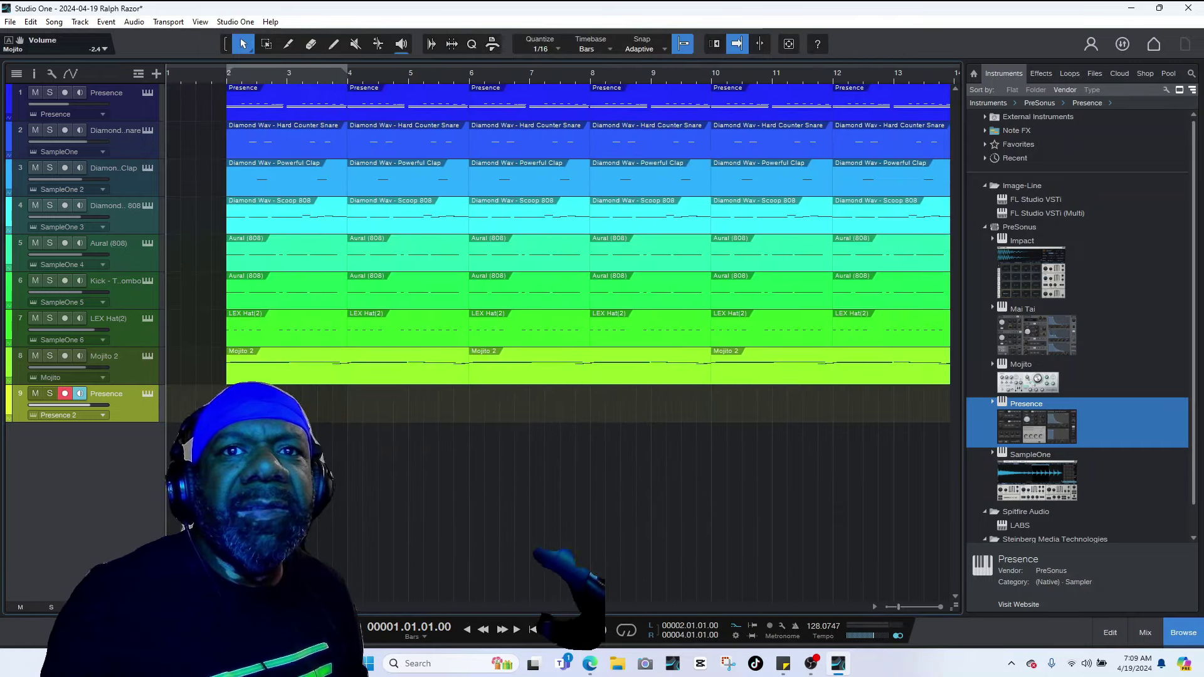
- Record a sustained piano part on the new Presence track over looped bars 2 to 4, discarding the false start at bar 1
key("space")
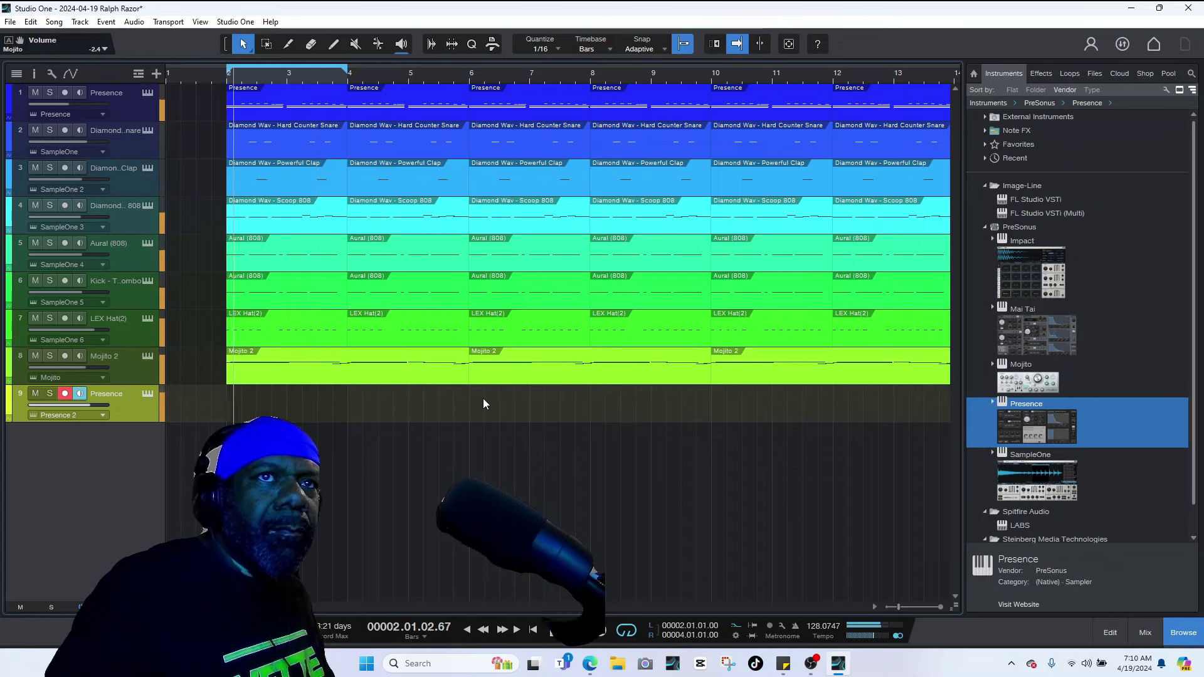
key("space")
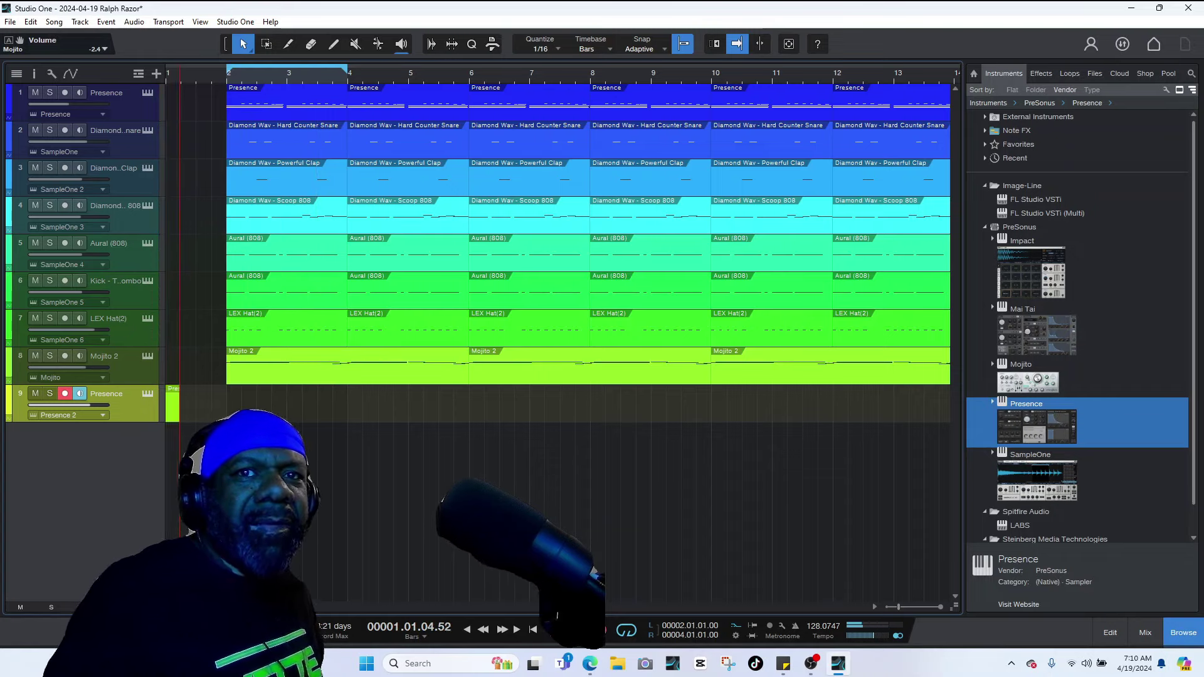
key("space")
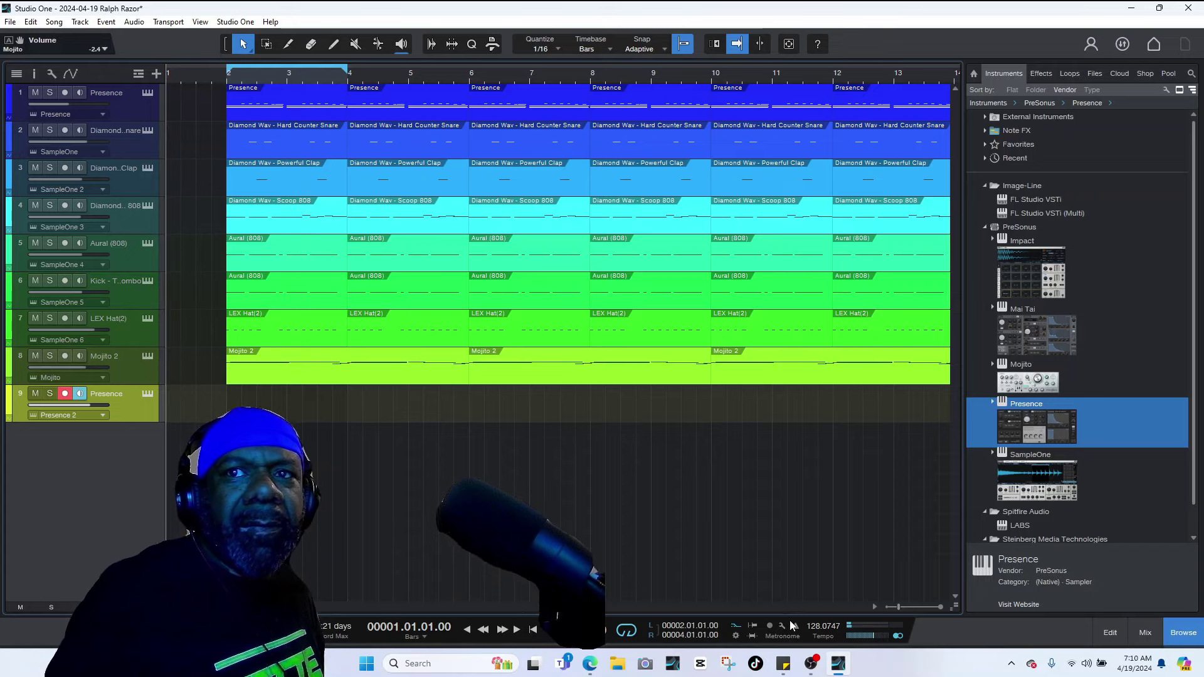
left_click(533, 629)
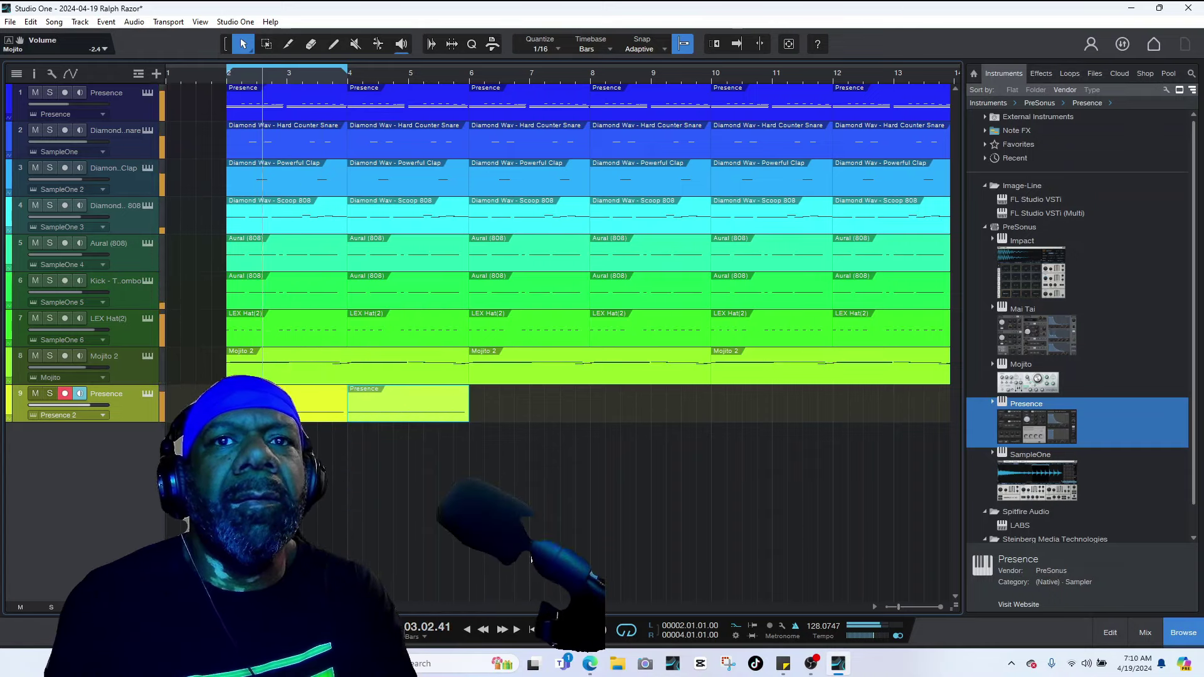
- Close the browser and repeat the recorded Presence part along track 9 up to bar 26
left_click(1183, 632)
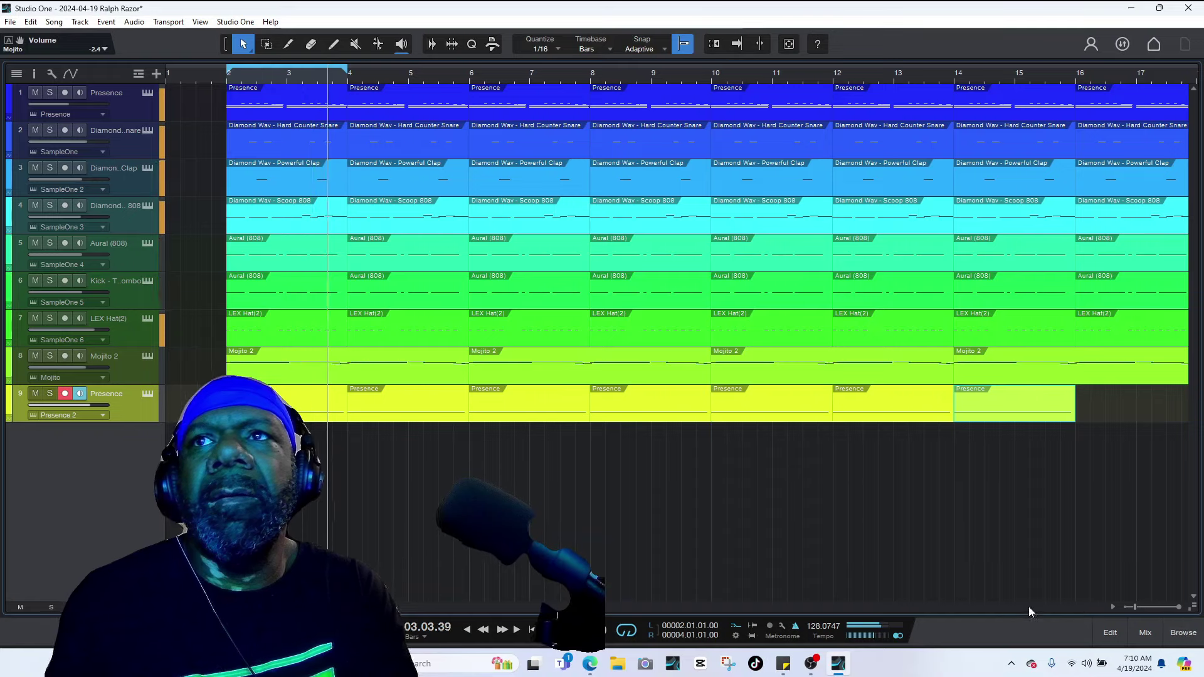
left_click(1127, 607)
left_click(1127, 607)
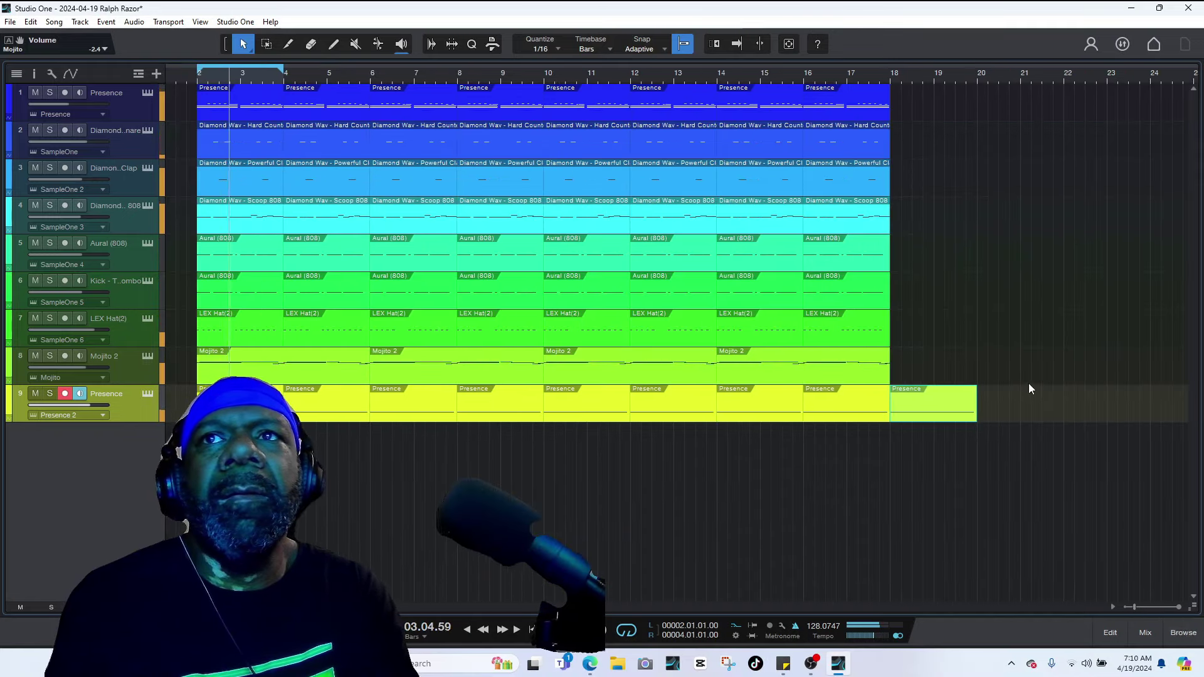
key("d")
key("d")
key("d")
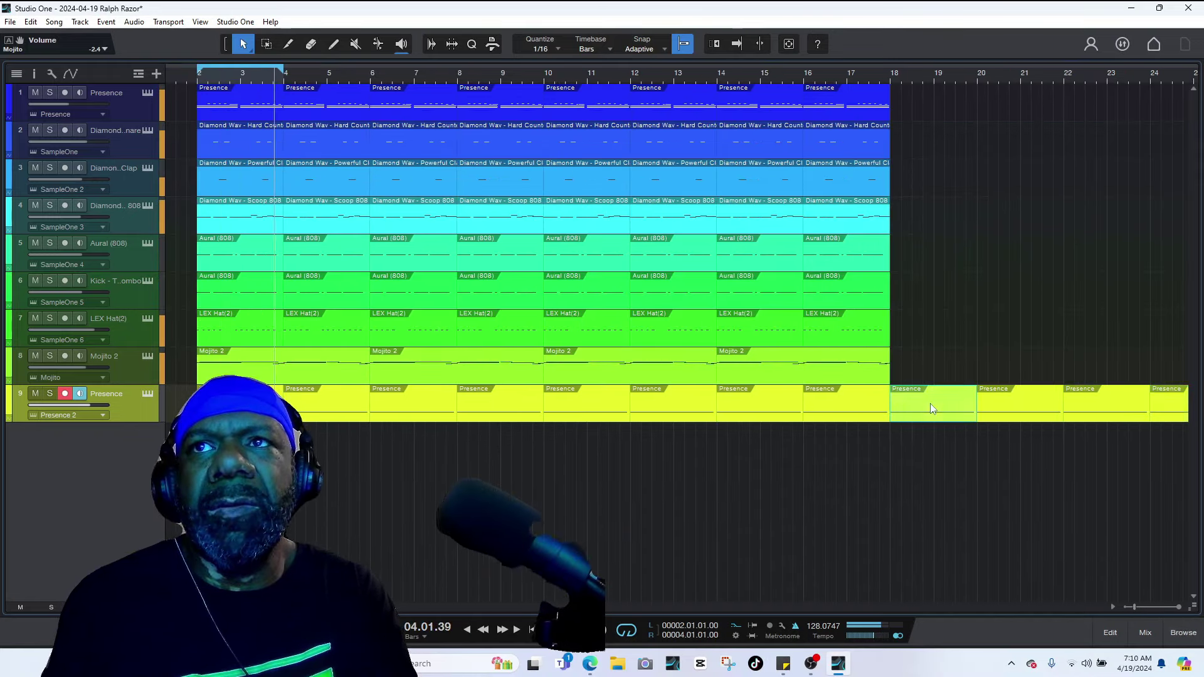
- Delete the Presence copies on track 9 that extend beyond bar 18, and mute the Mojito 2 track
left_click(1128, 607)
left_click(1128, 607)
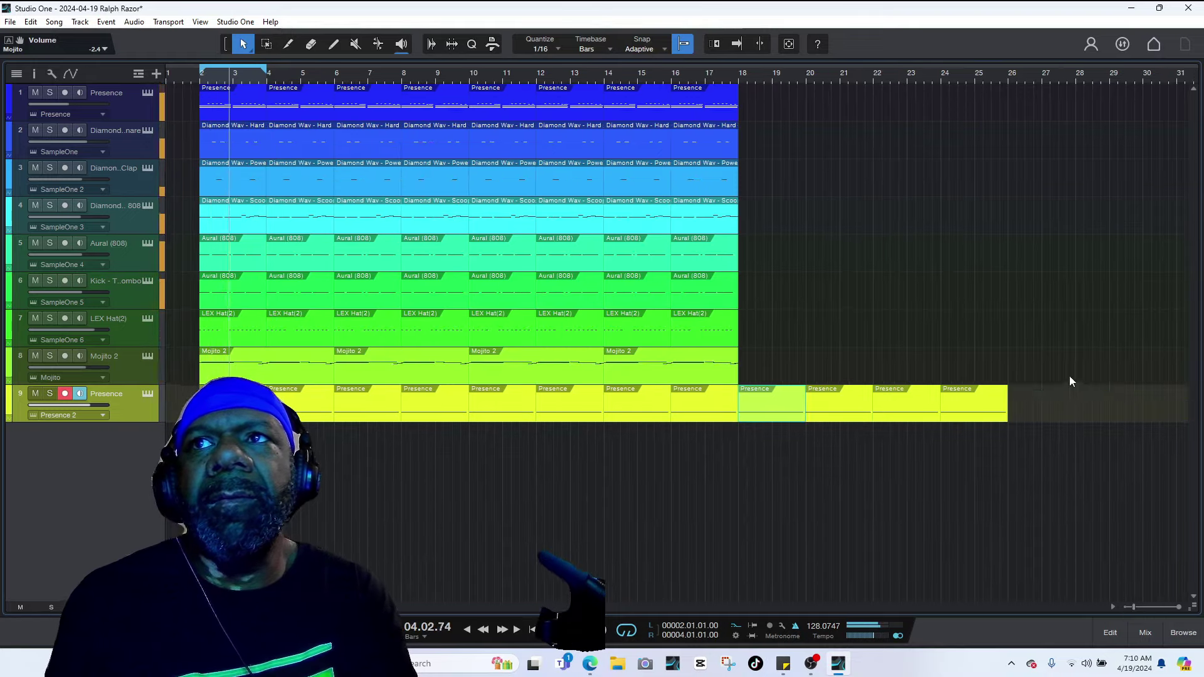
left_click_drag(1065, 346, 775, 424)
key("Delete")
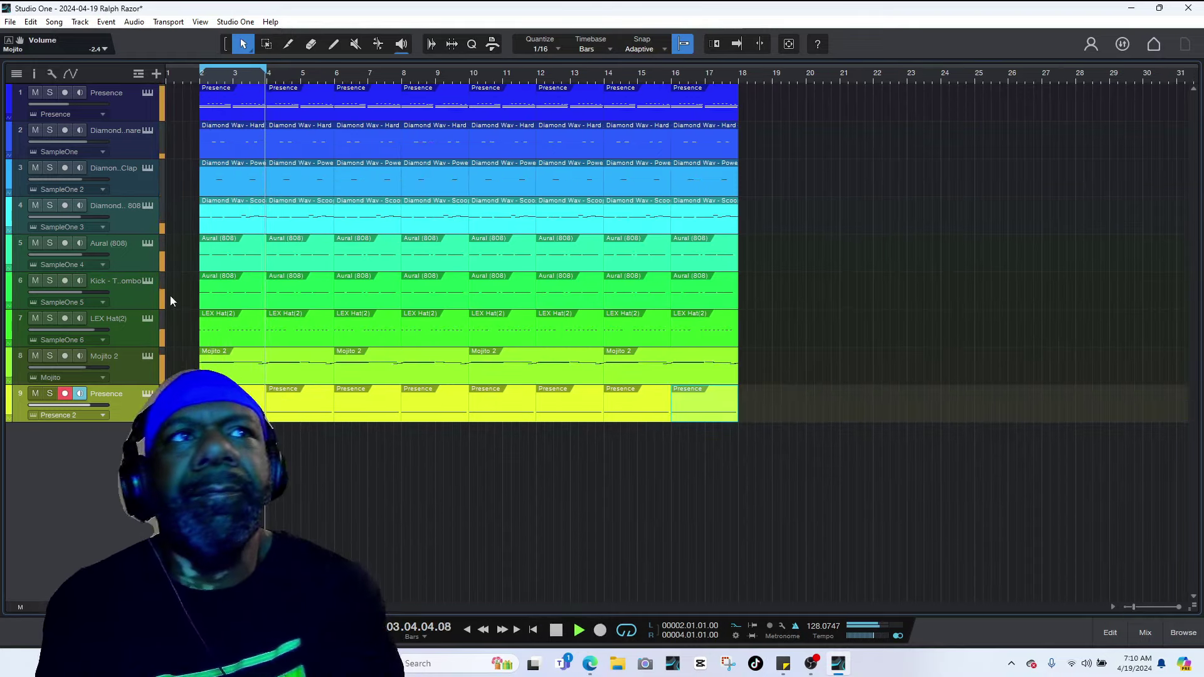
left_click(35, 357)
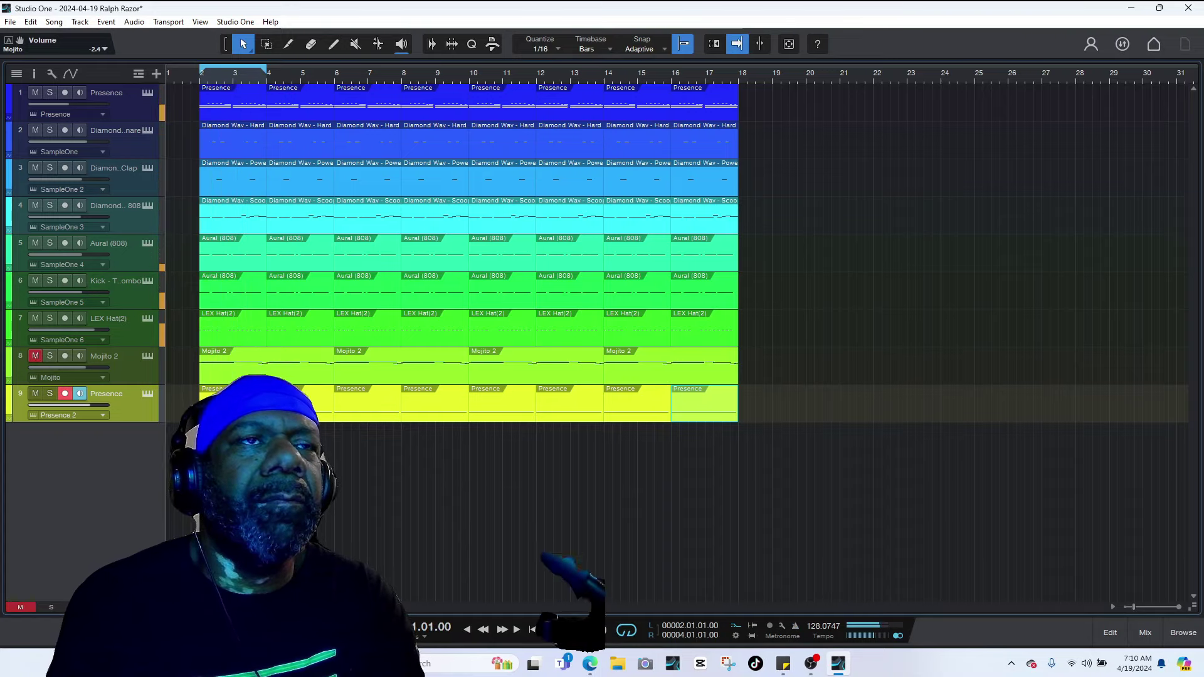
- Open the first part on track 9, move its opening note to a lower pitch, and delete the remaining original notes
double_click(232, 407)
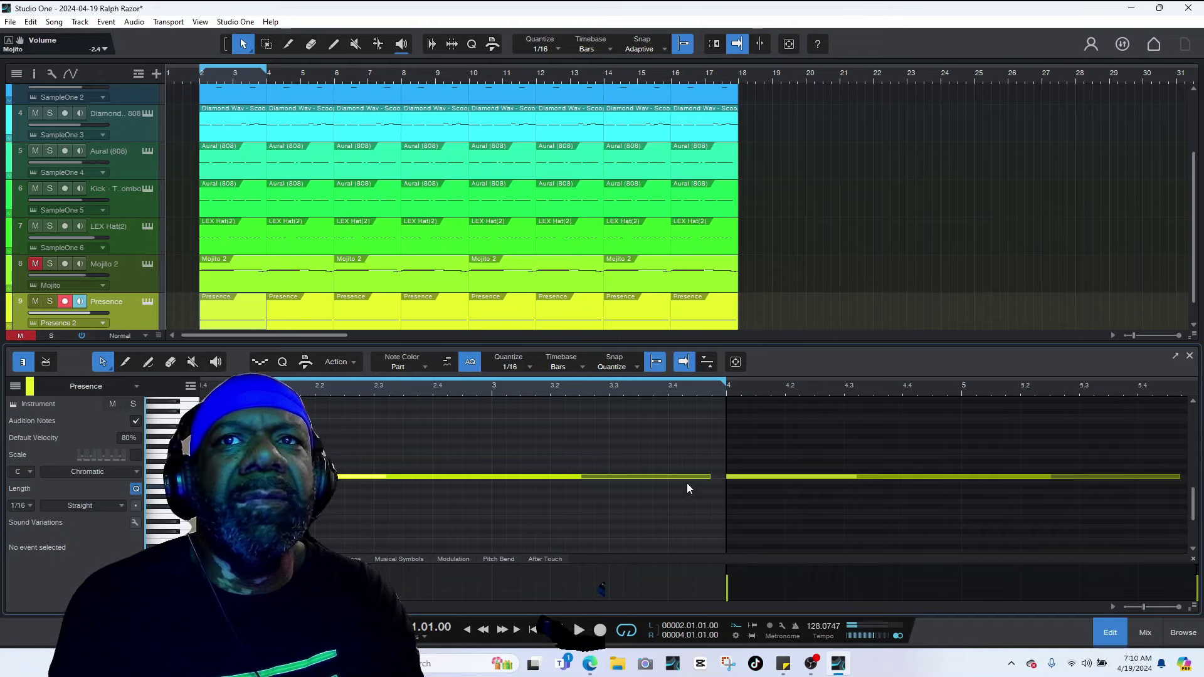
left_click_drag(364, 478, 364, 537)
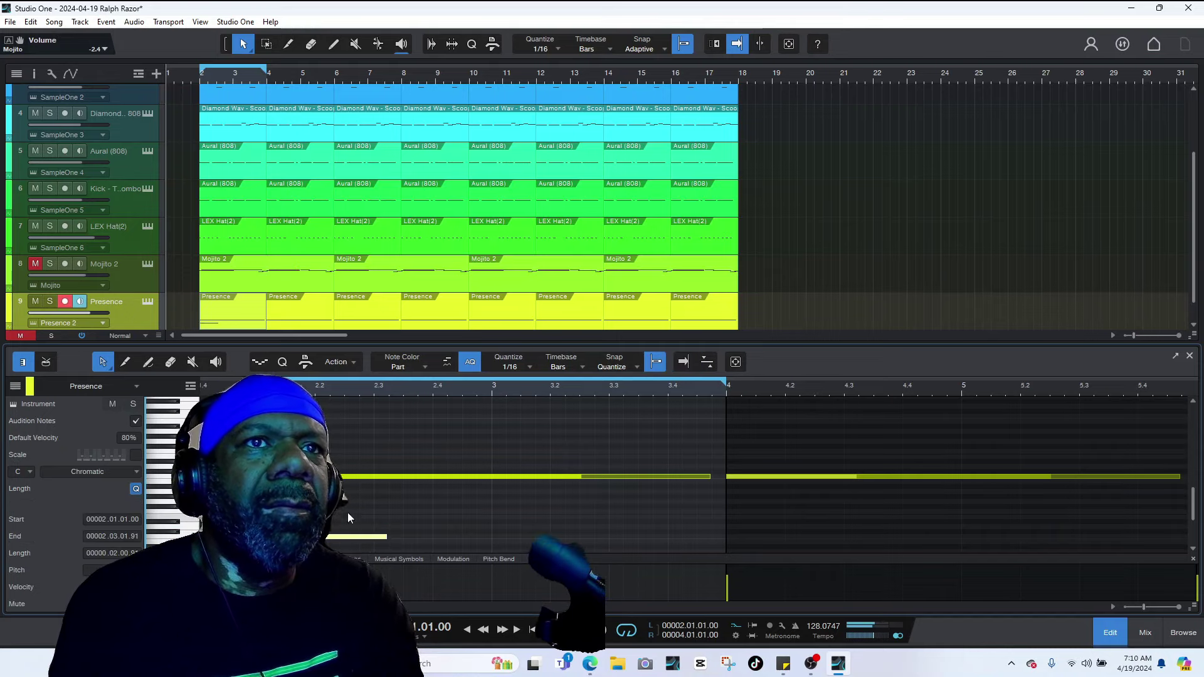
left_click(411, 477)
key("Delete")
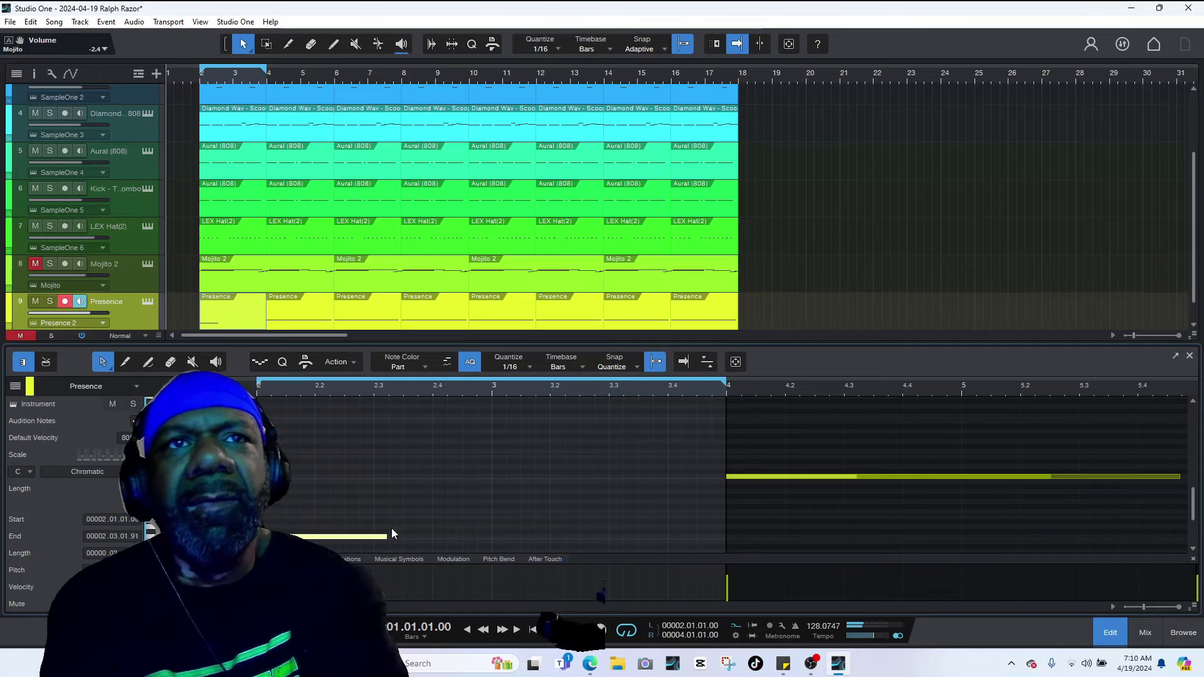
- Extend the lowered note to the end of the part at bar 4 and play it back
left_click_drag(395, 537, 728, 537)
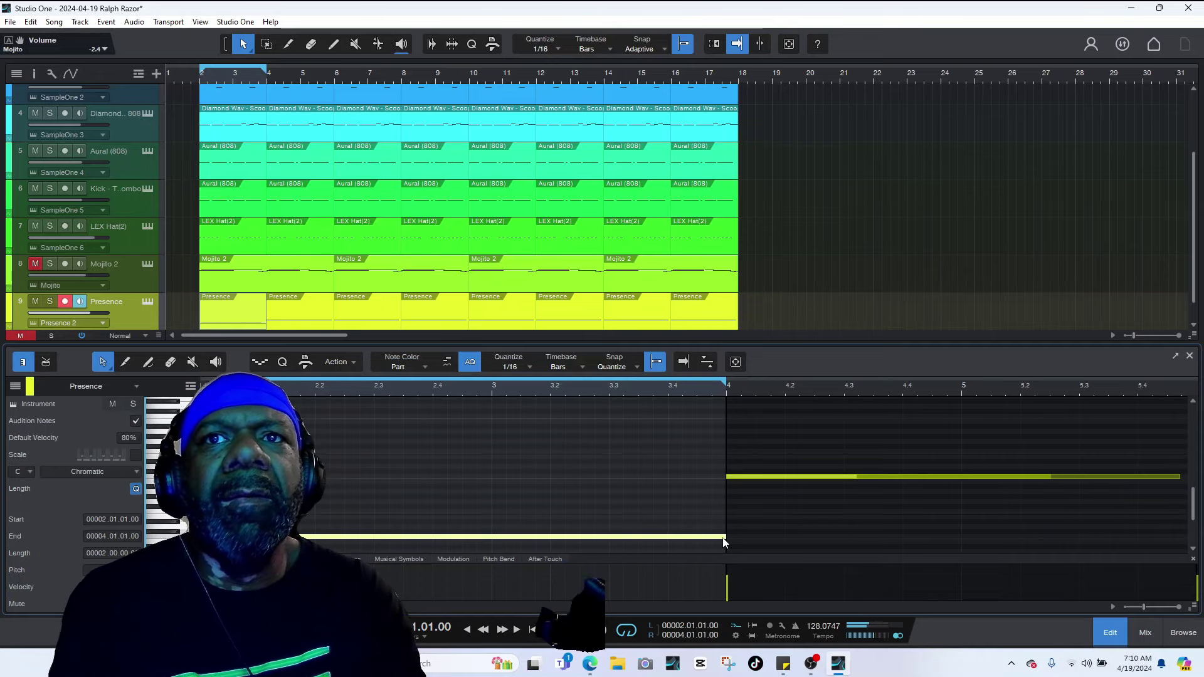
key("f")
key("space")
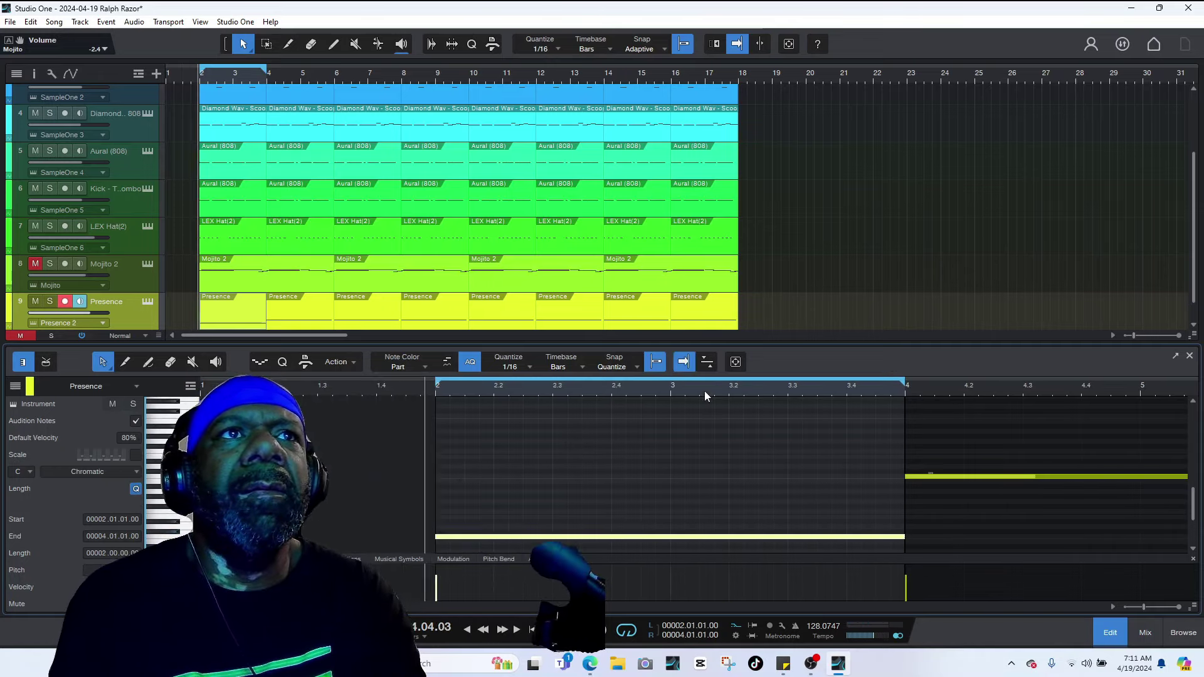
- Replace the Presence copies after bar 4 with duplicates of the edited part up to bar 18, and unmute Mojito 2
left_click(1190, 356)
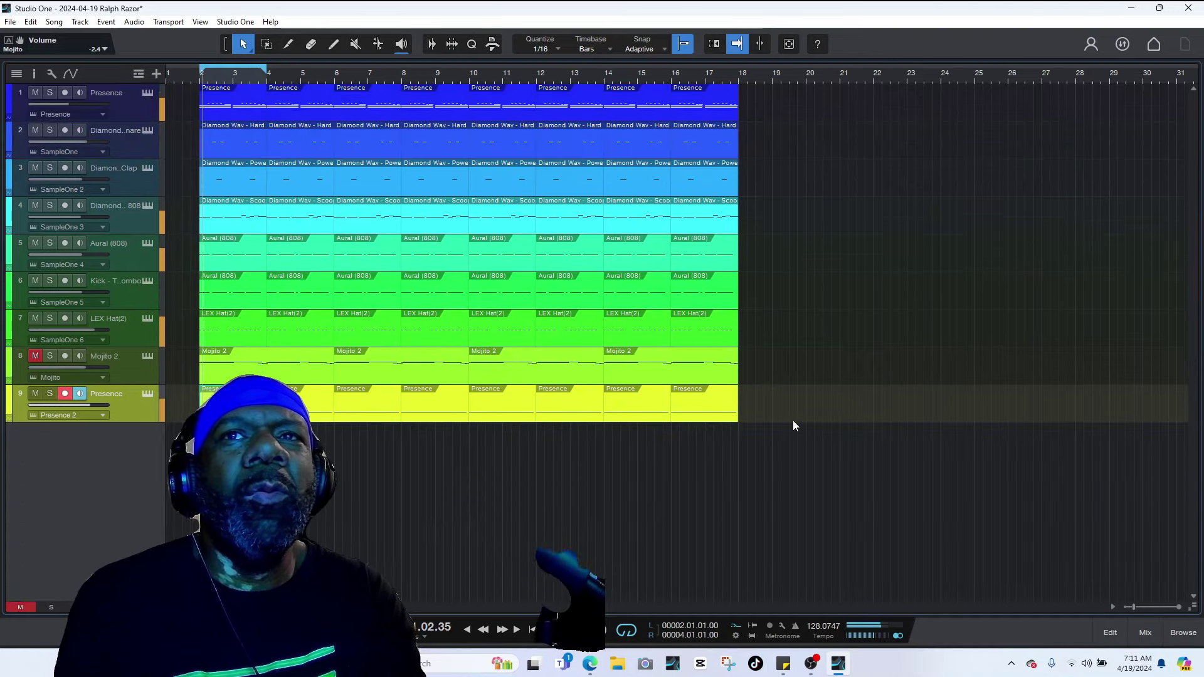
left_click_drag(788, 423, 207, 401)
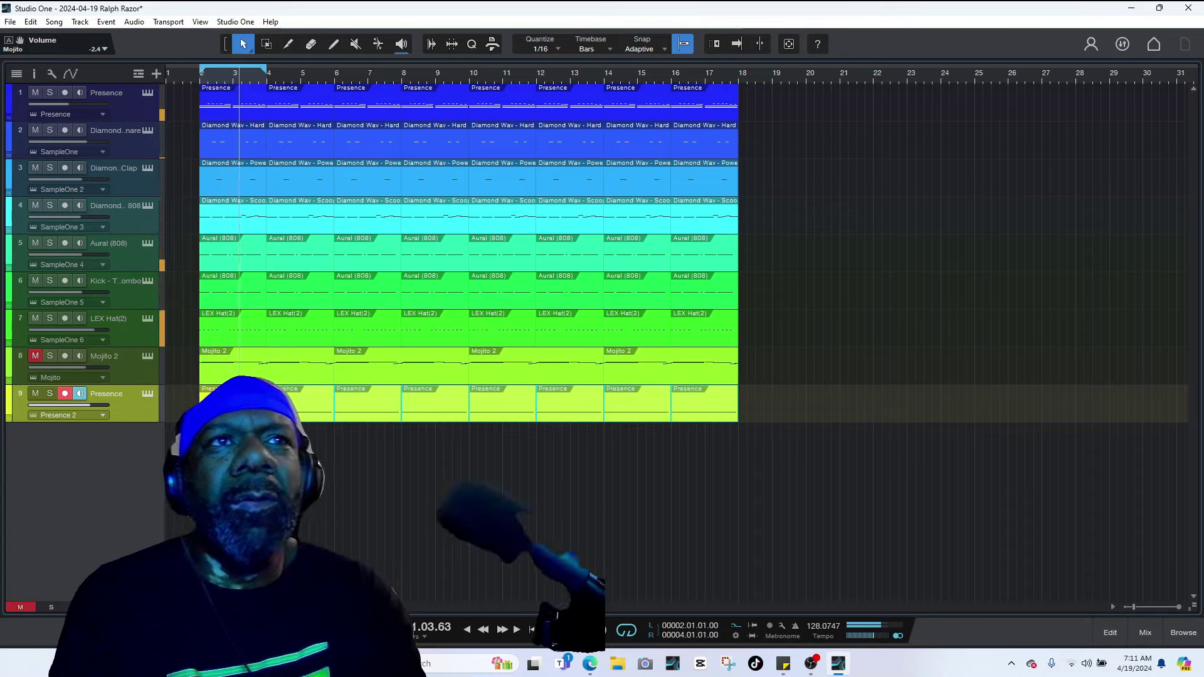
key("Delete")
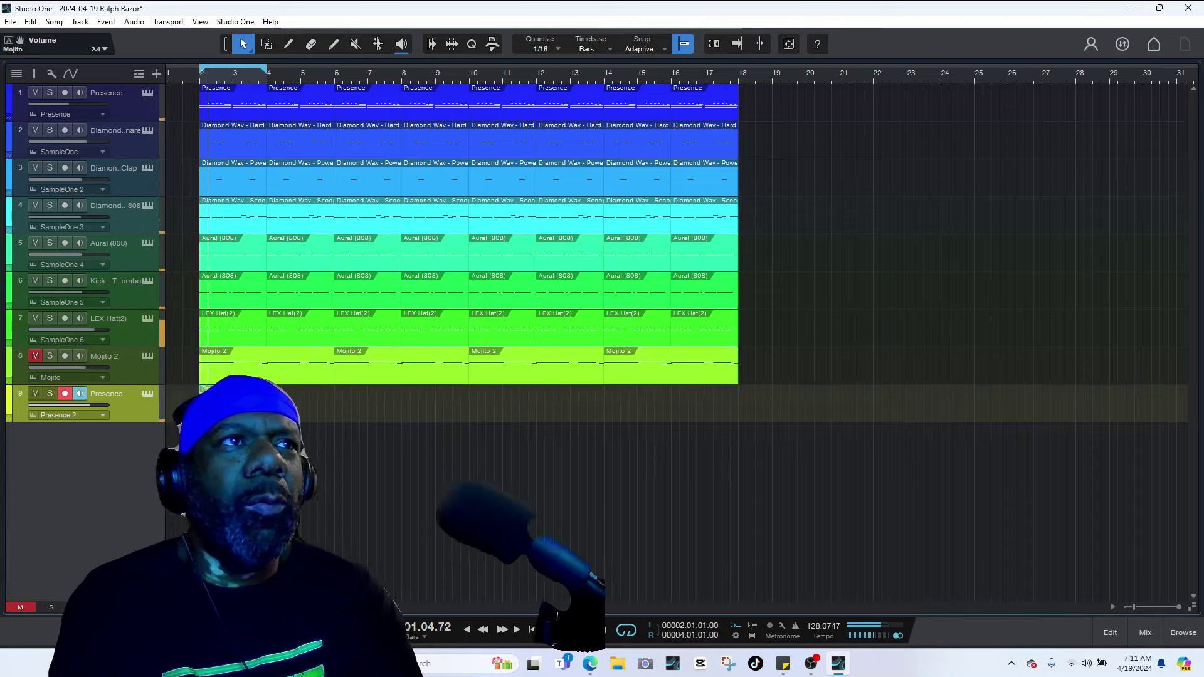
key("ctrl+z")
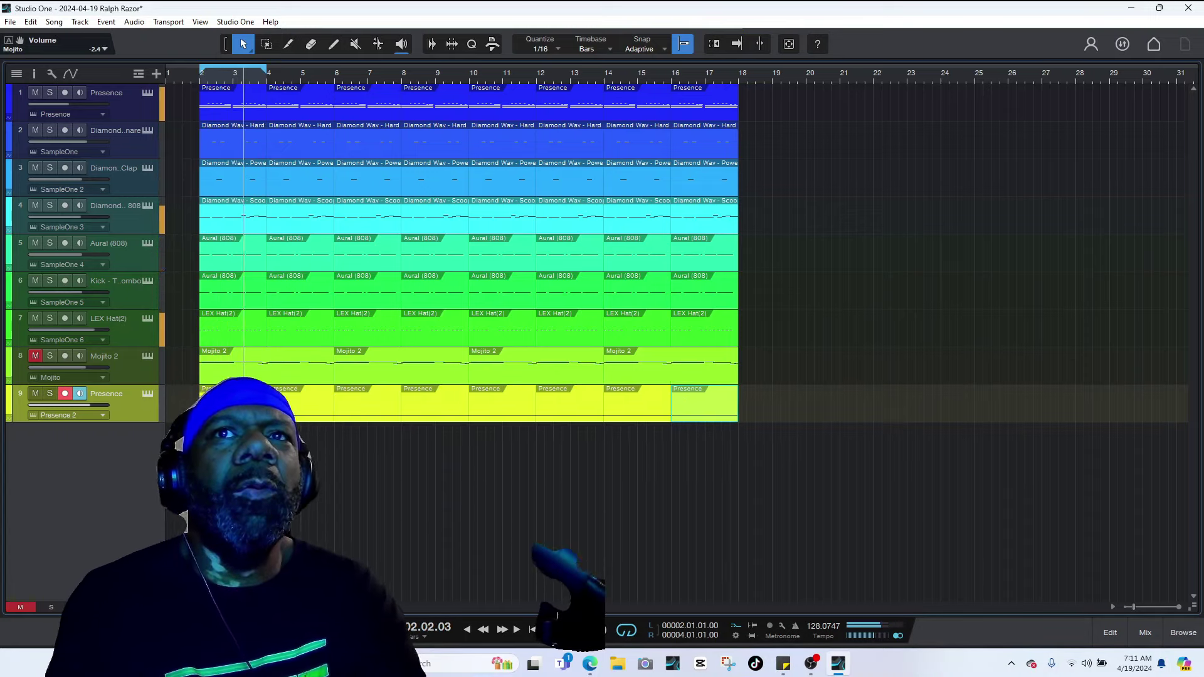
left_click(33, 356)
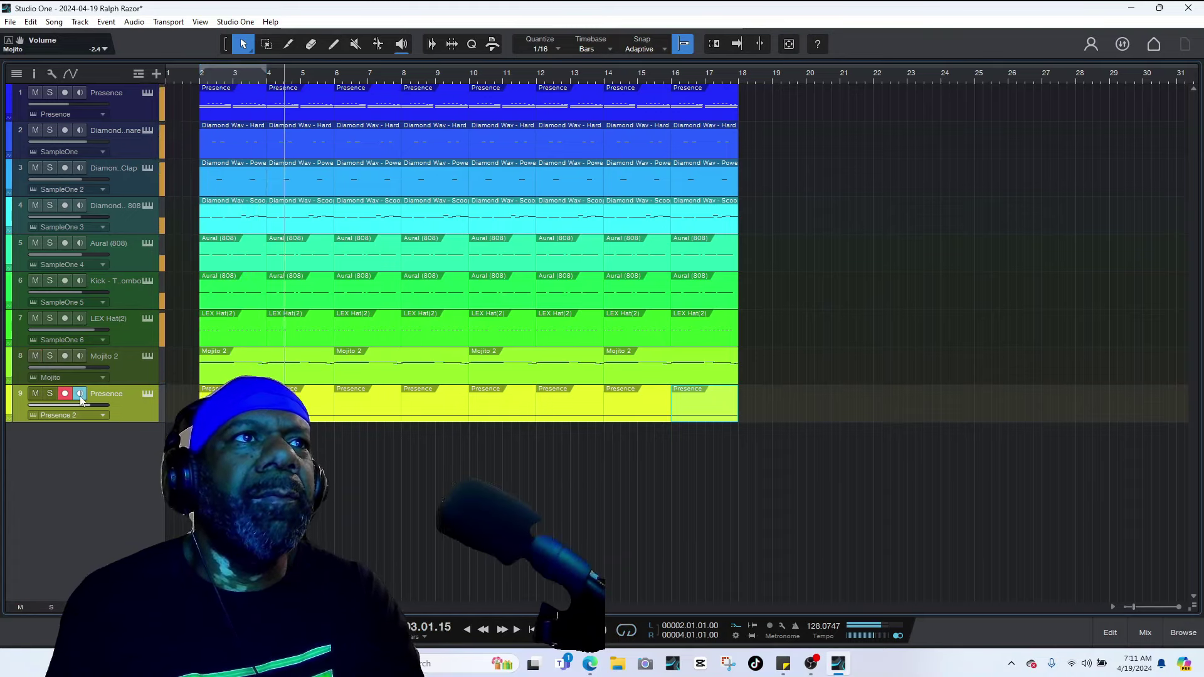
- Browse the audio files in the lex_luger_drum_kit sample folder while the arrangement plays
left_click(1177, 636)
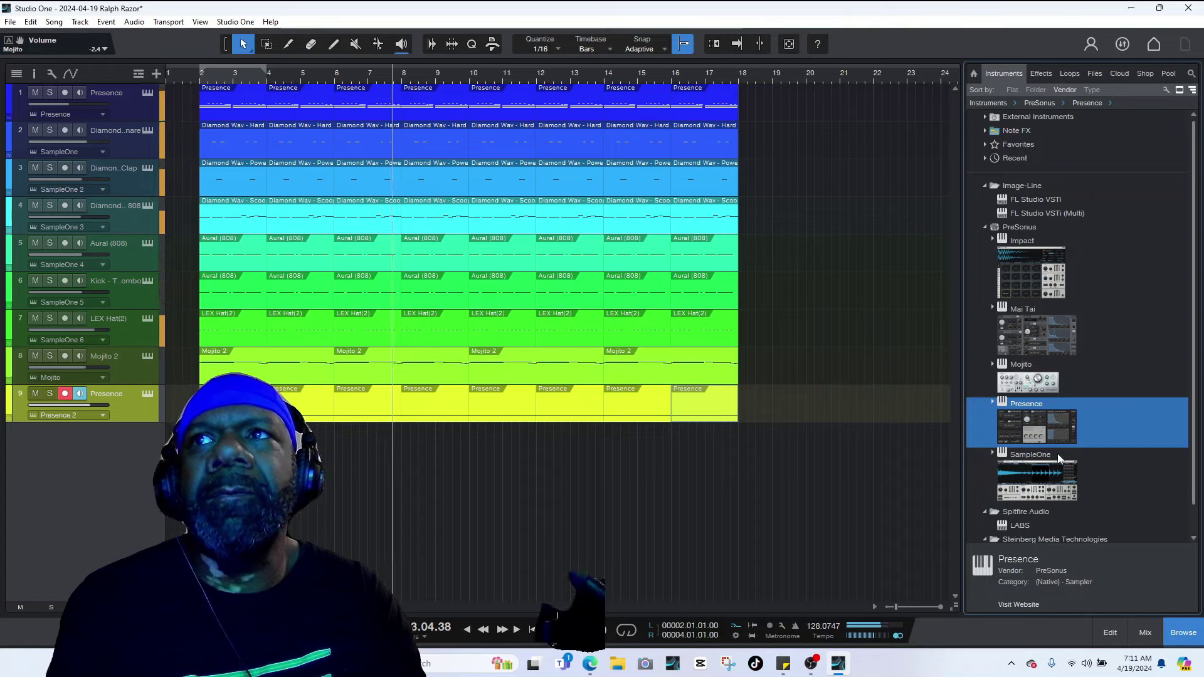
left_click(1095, 73)
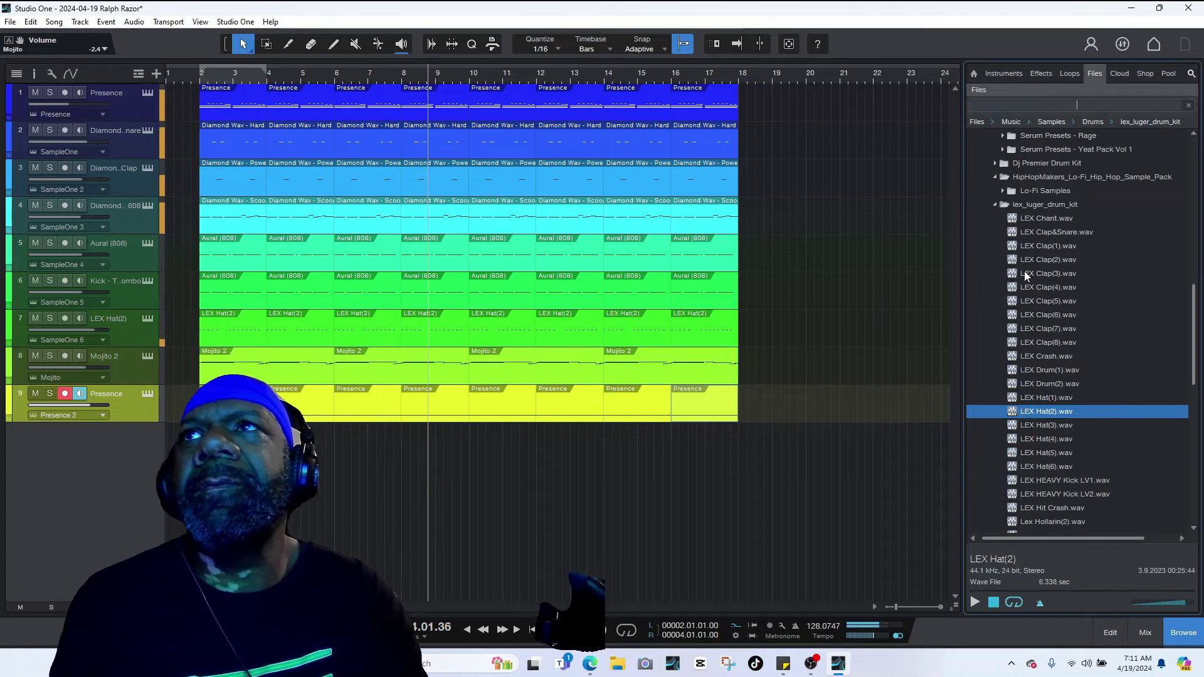
double_click(1045, 205)
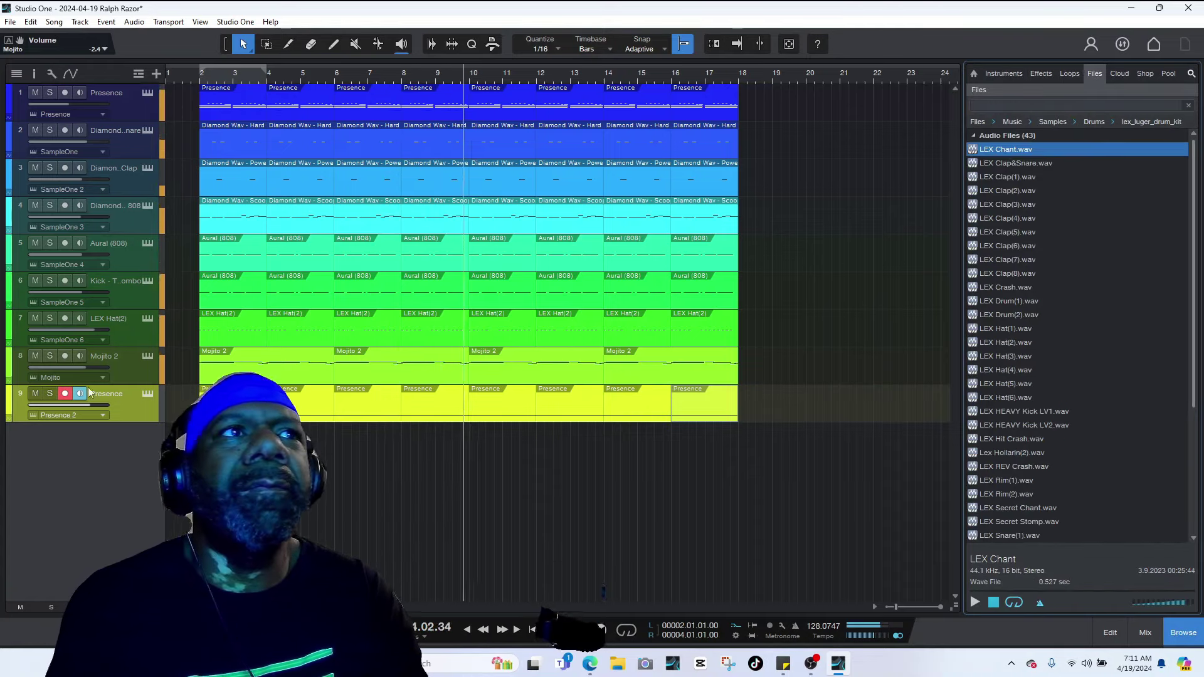
- Mute the Mojito 2 track and disarm its recording and monitoring
left_click(51, 362)
left_click(35, 355)
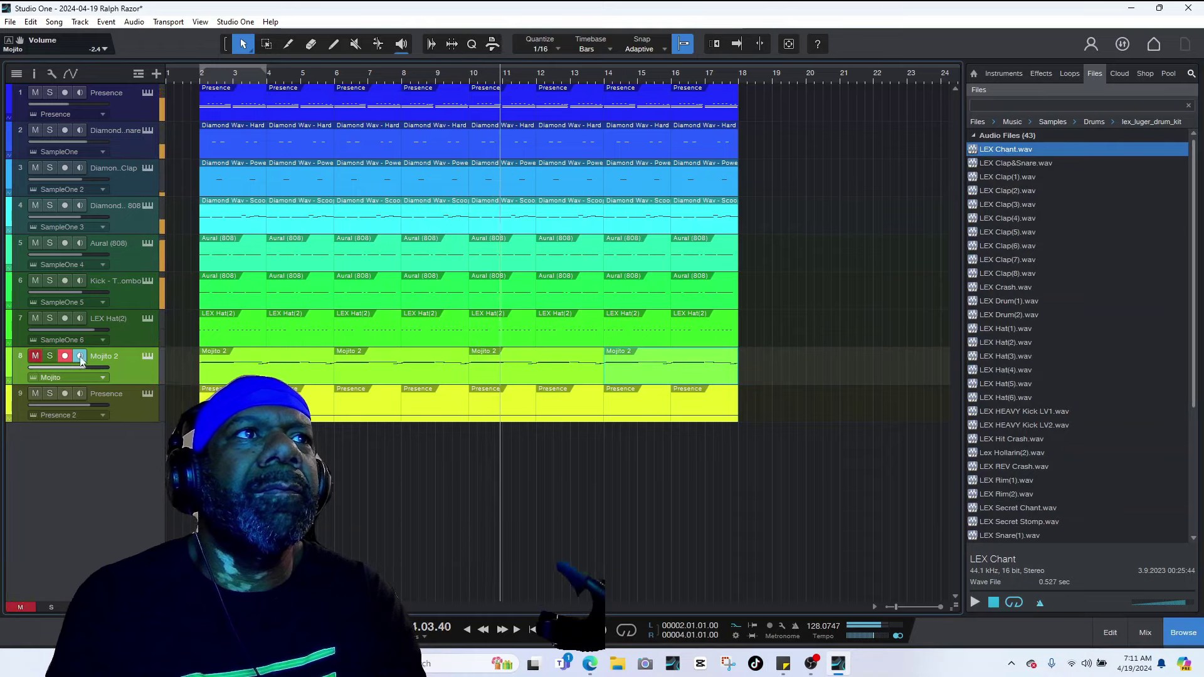
left_click(65, 356)
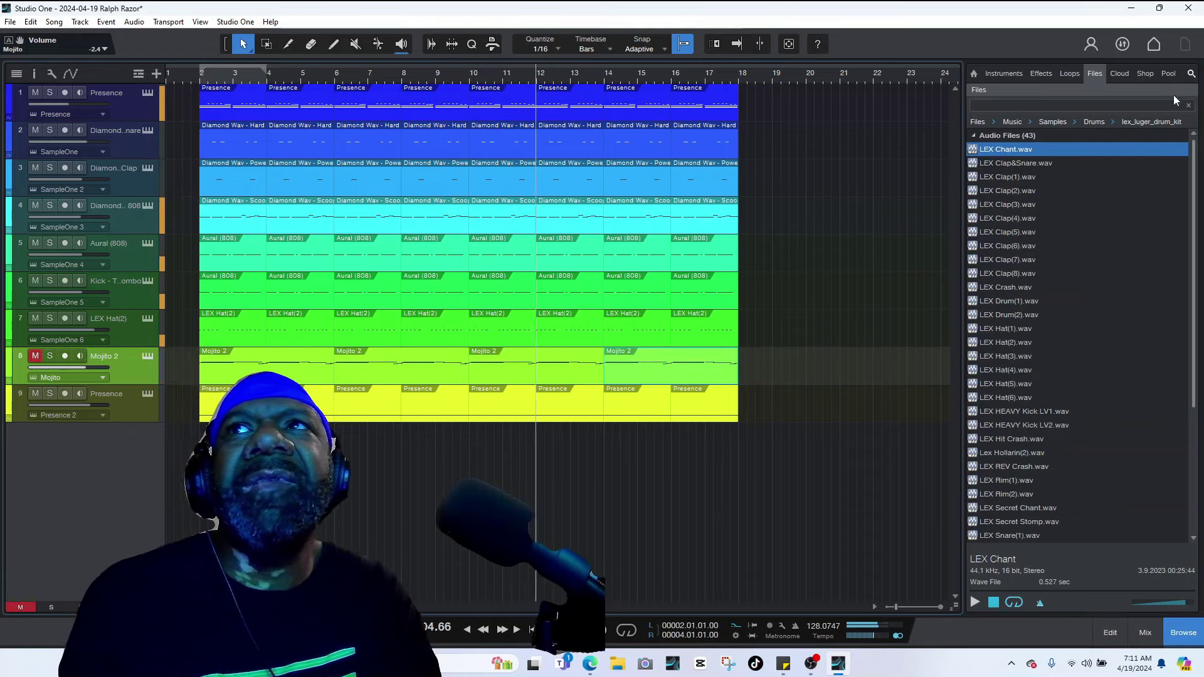
- Add a third Presence instrument on a new track below track 9, load its Ghost Pad synth preset, and close the instrument window
left_click(1004, 73)
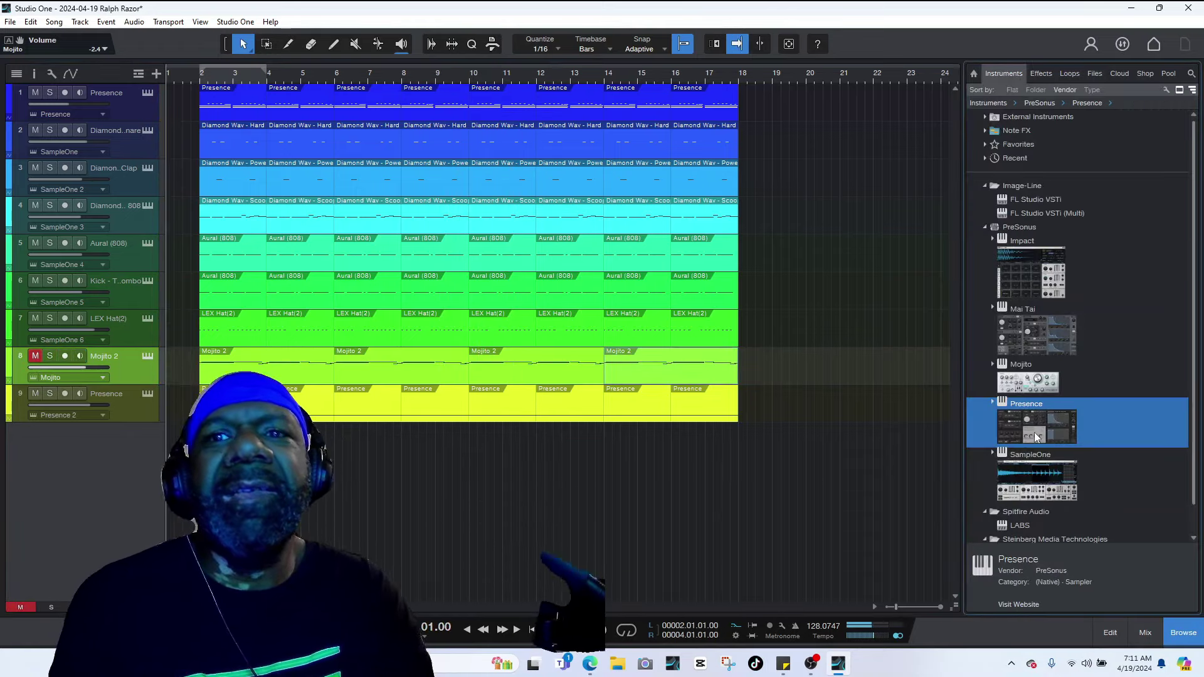
left_click_drag(1037, 439, 446, 481)
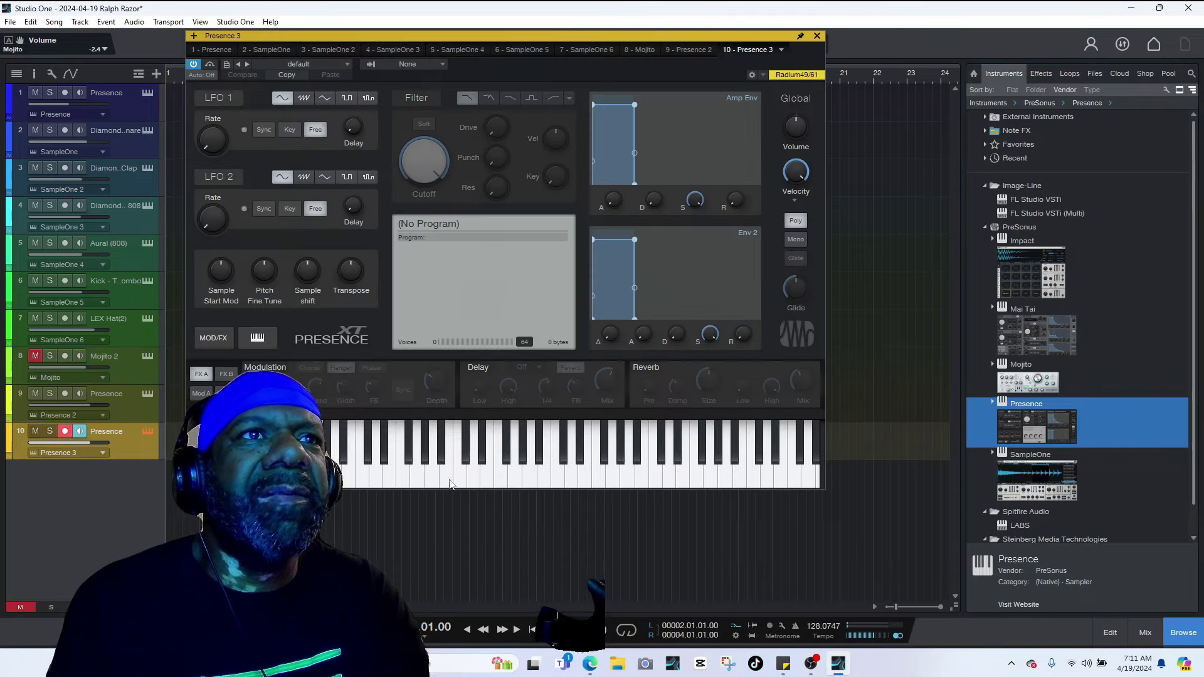
left_click(300, 64)
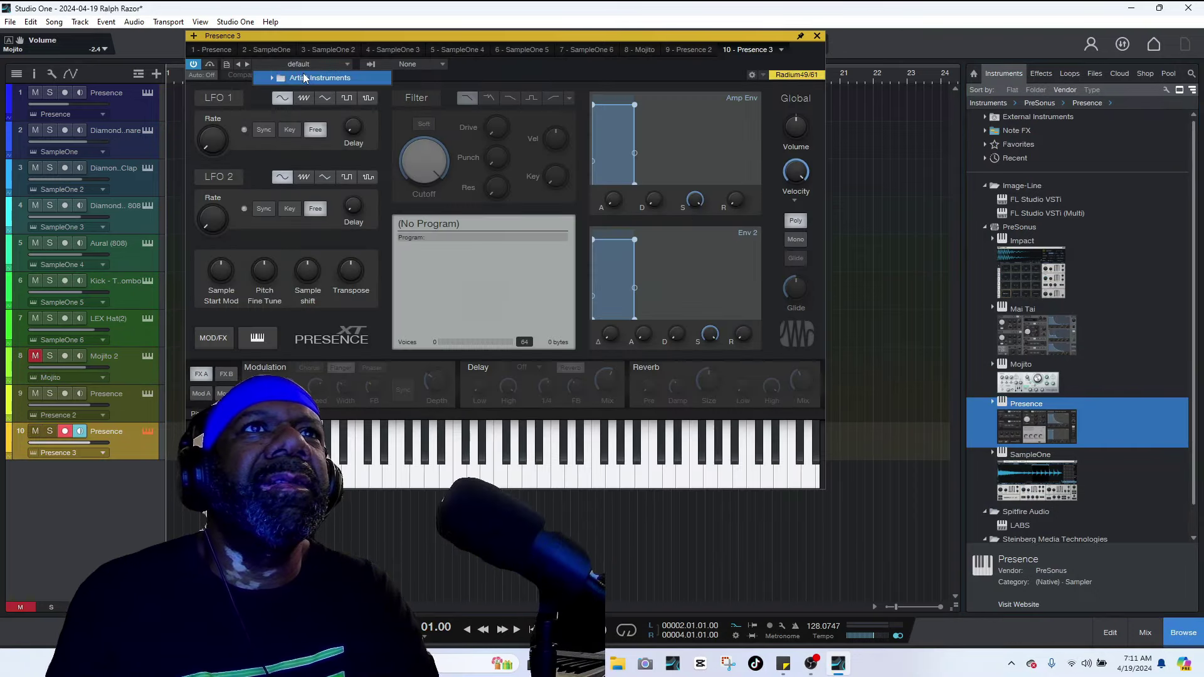
left_click(304, 77)
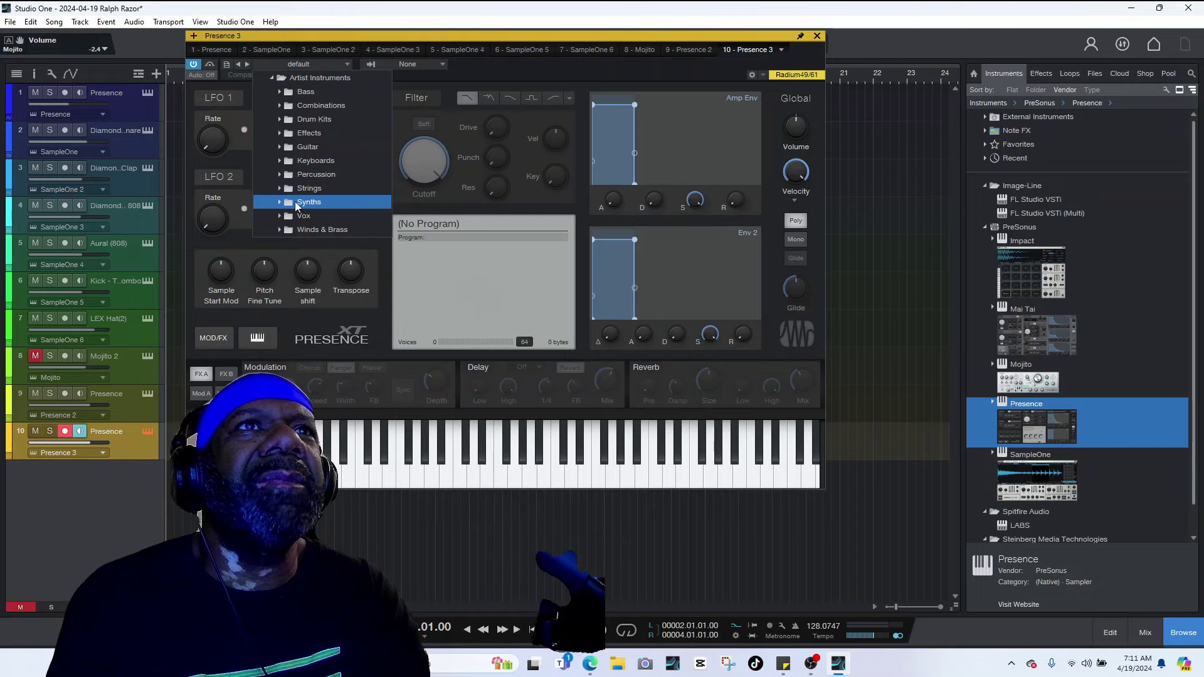
left_click(294, 203)
left_click(311, 327)
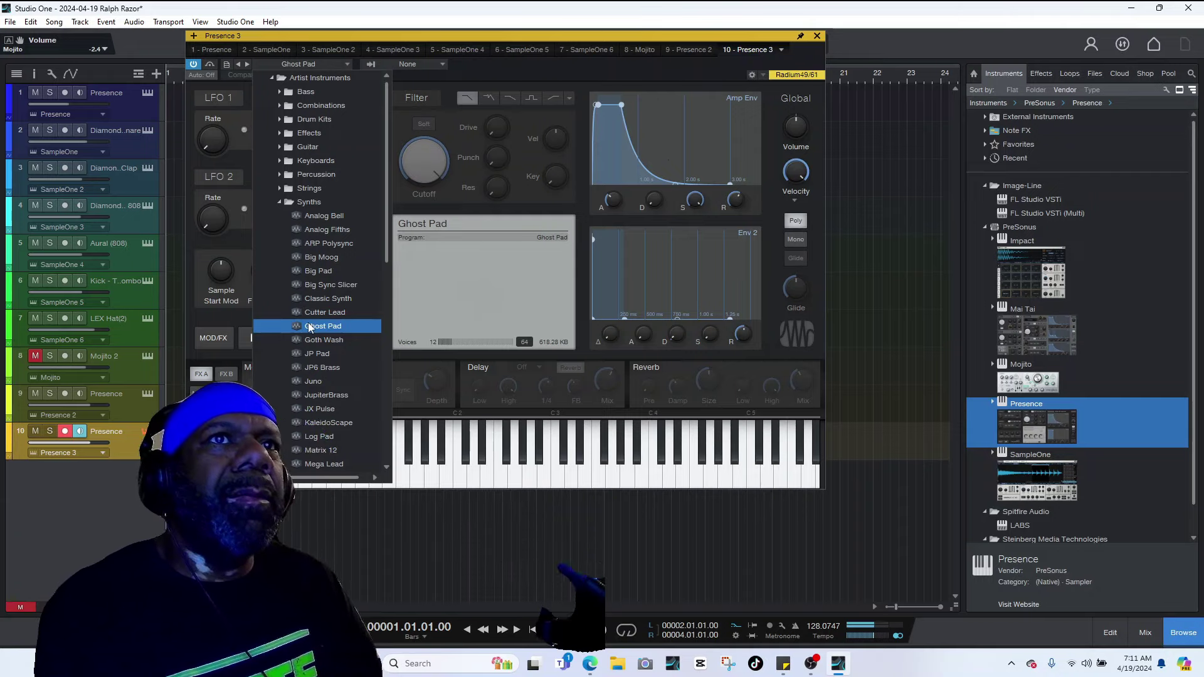
left_click(310, 326)
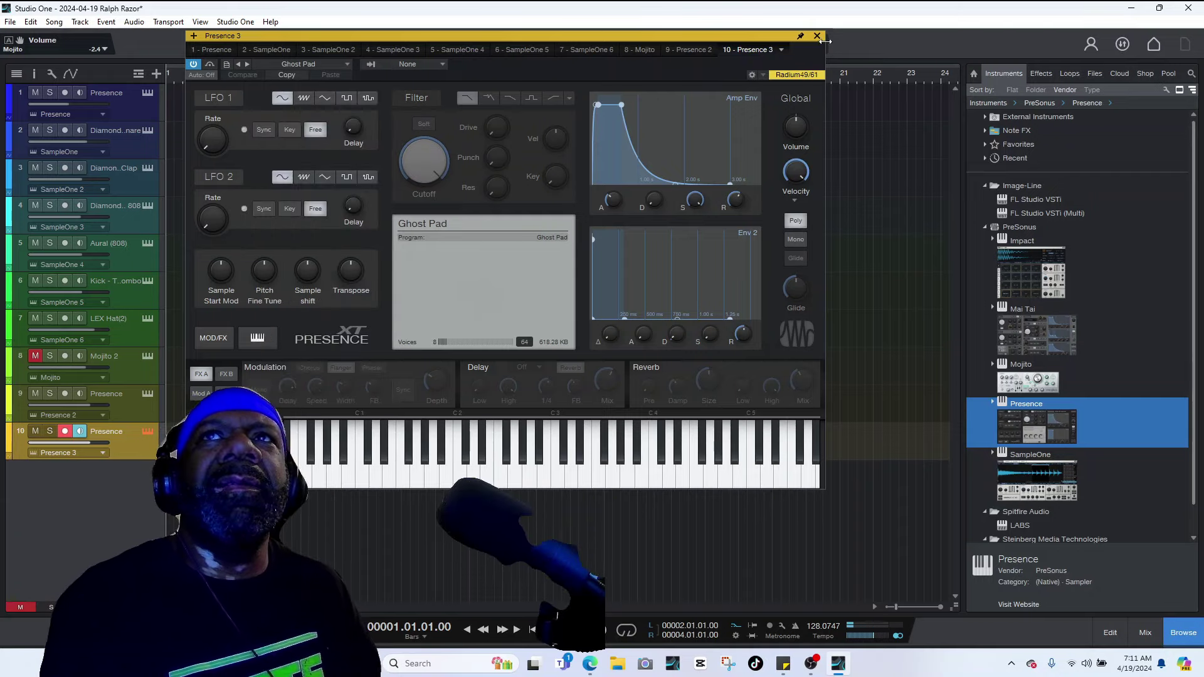
left_click(816, 35)
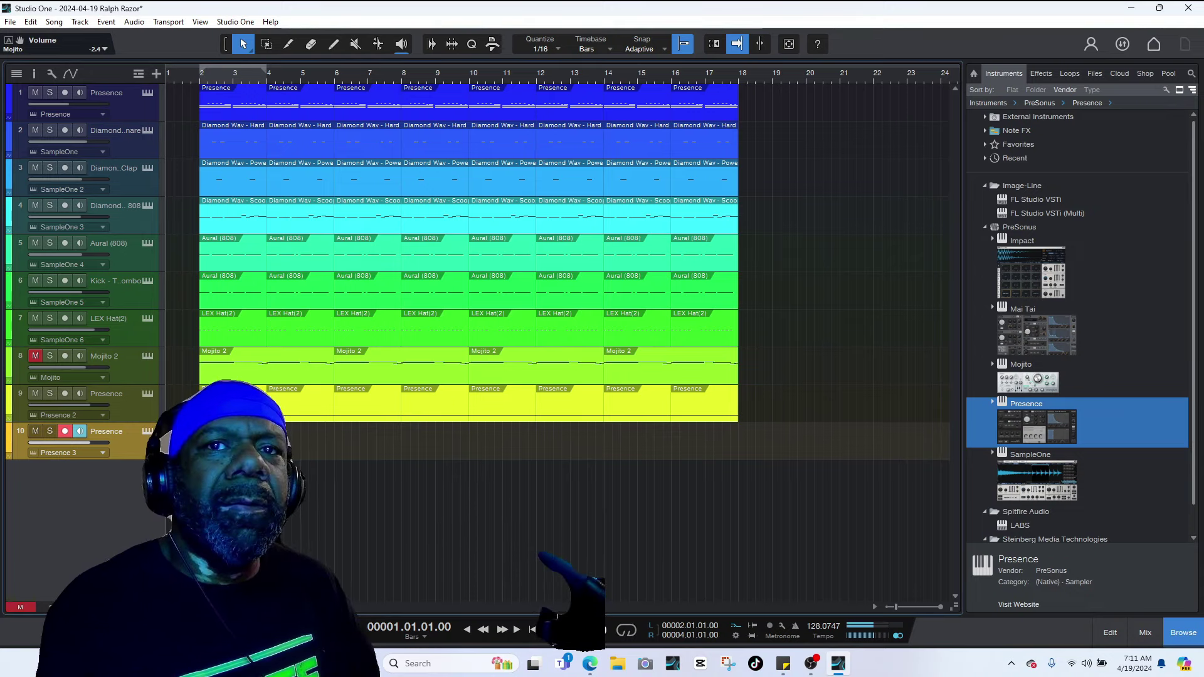
- Play the arrangement and switch the Presence instrument on track 10 to the Classic Synth preset
key("space")
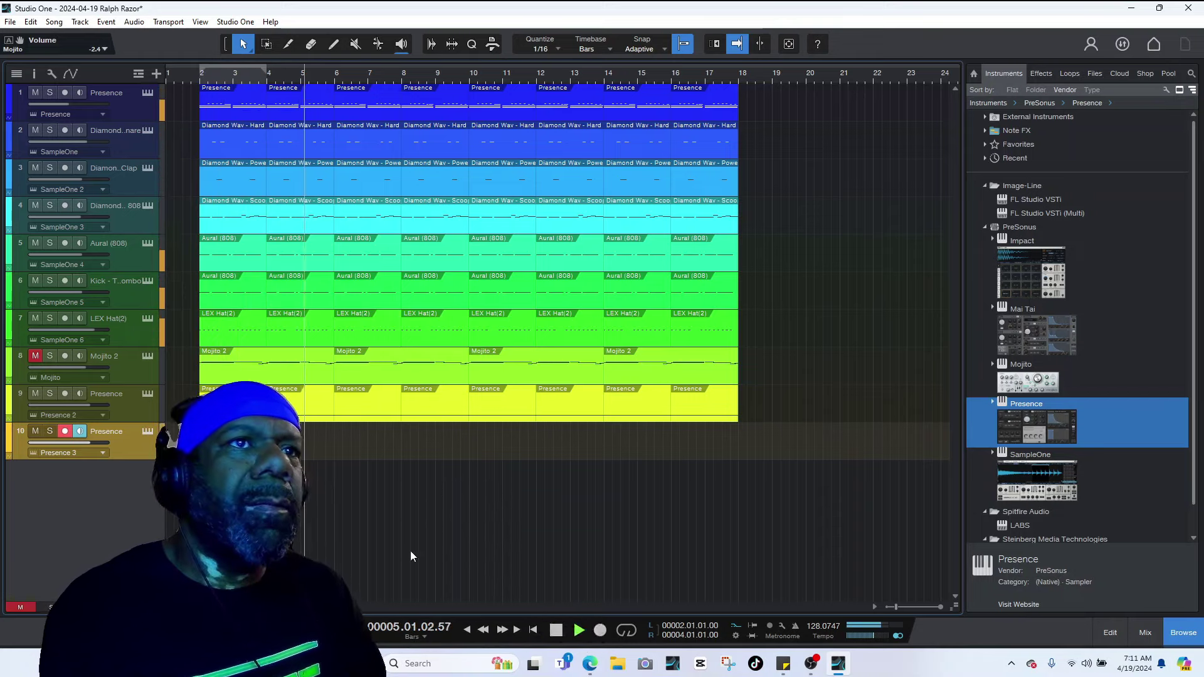
left_click(150, 432)
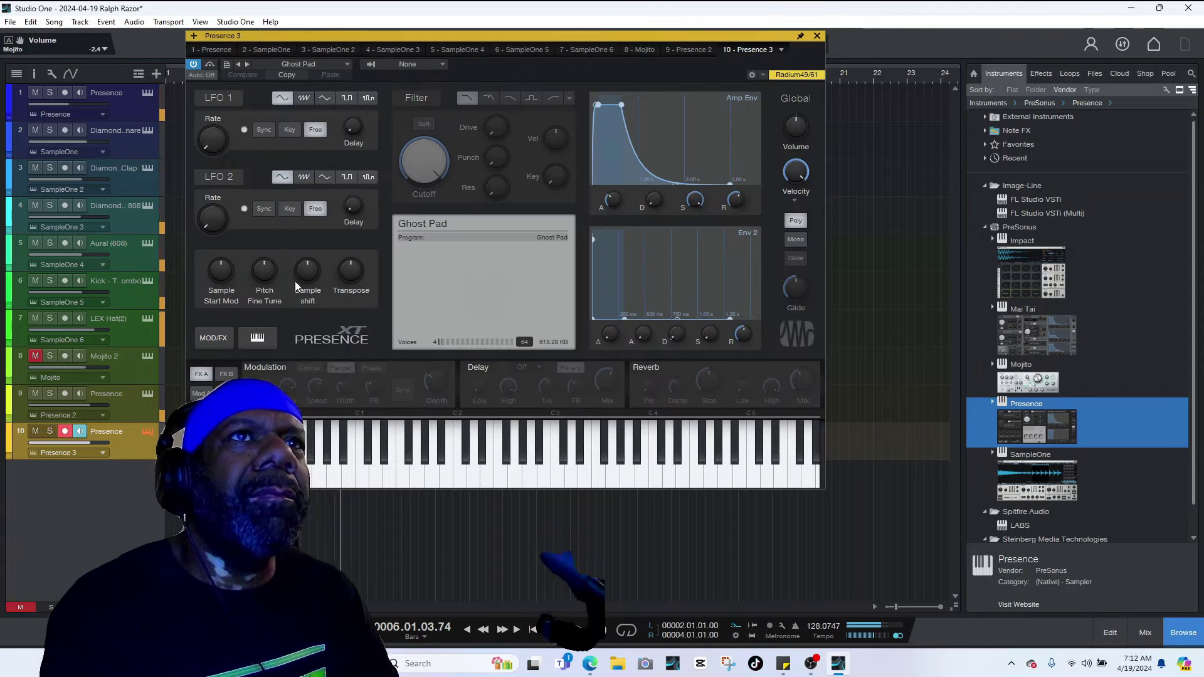
left_click(317, 66)
left_click(325, 299)
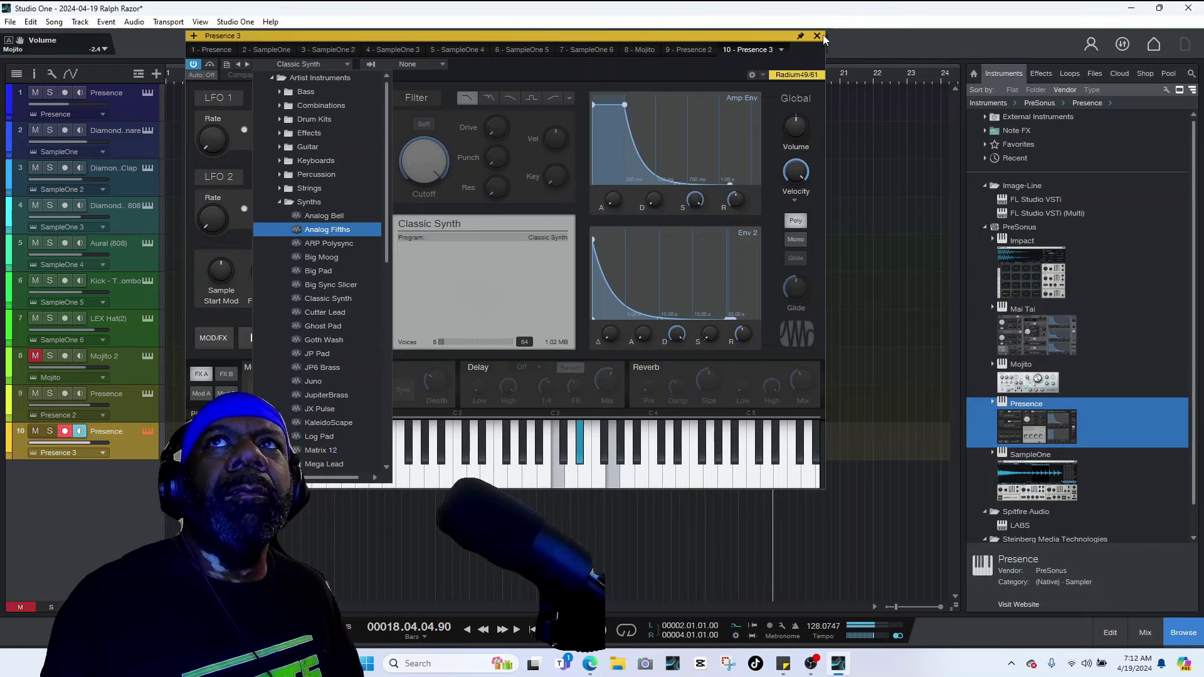
- Keep the Classic Synth preset and play the arrangement from the start to rehearse a part on track 10
key("Escape")
key("space")
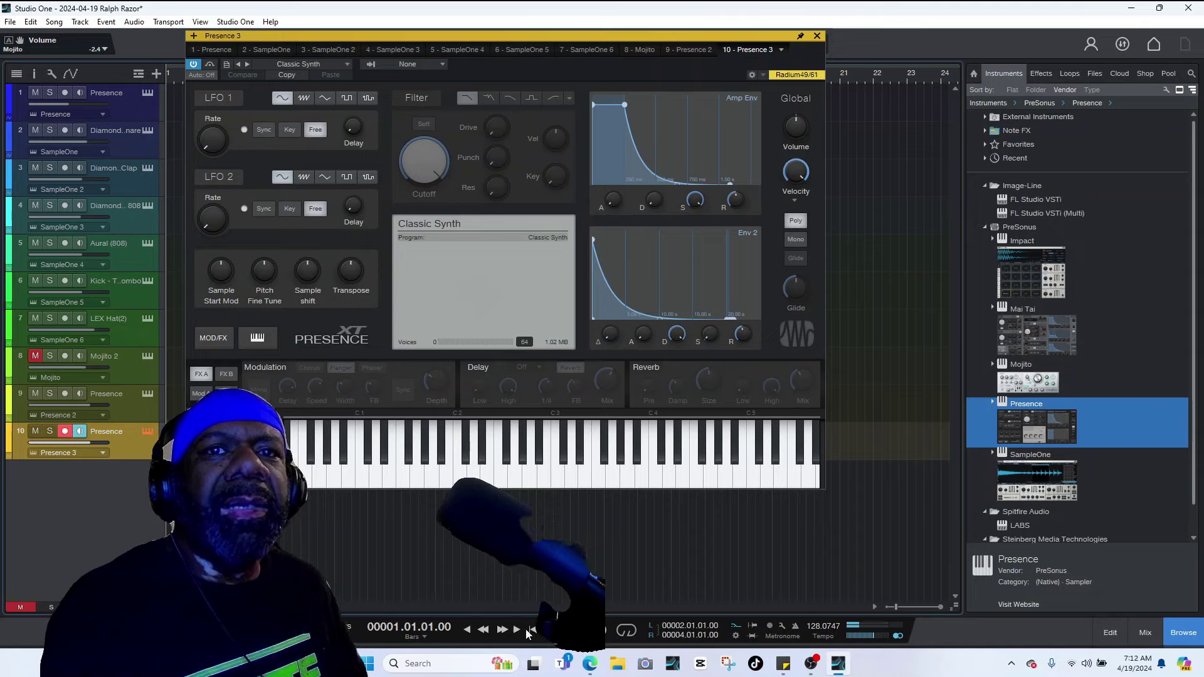
key("space")
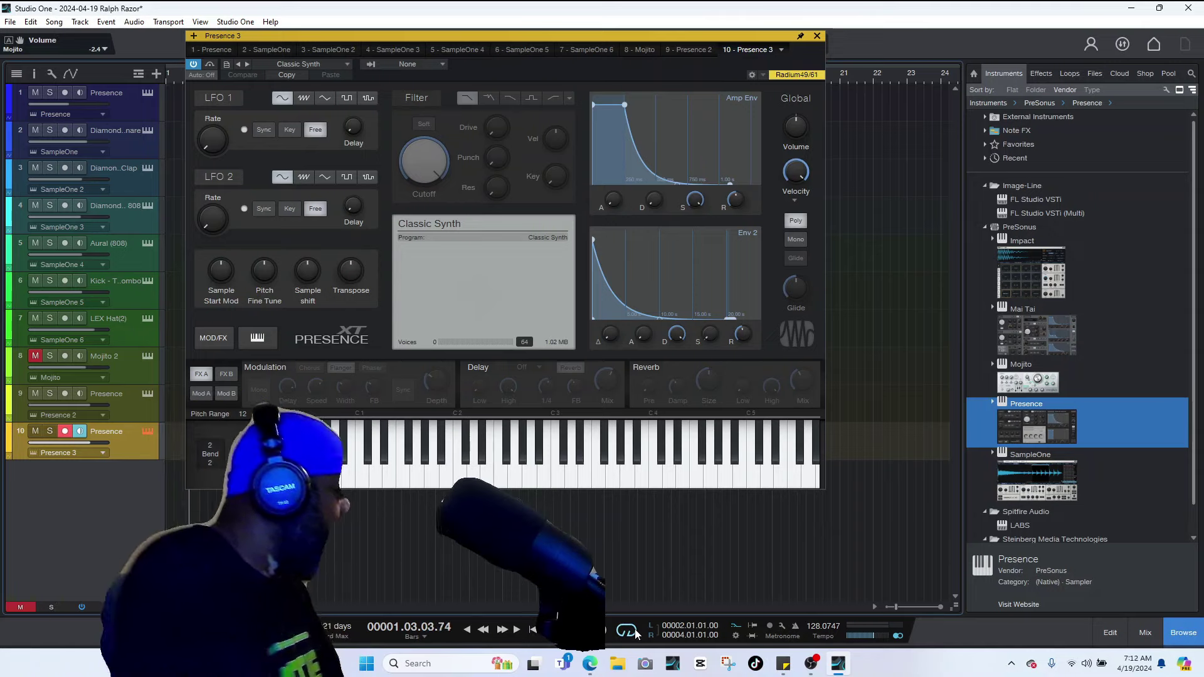
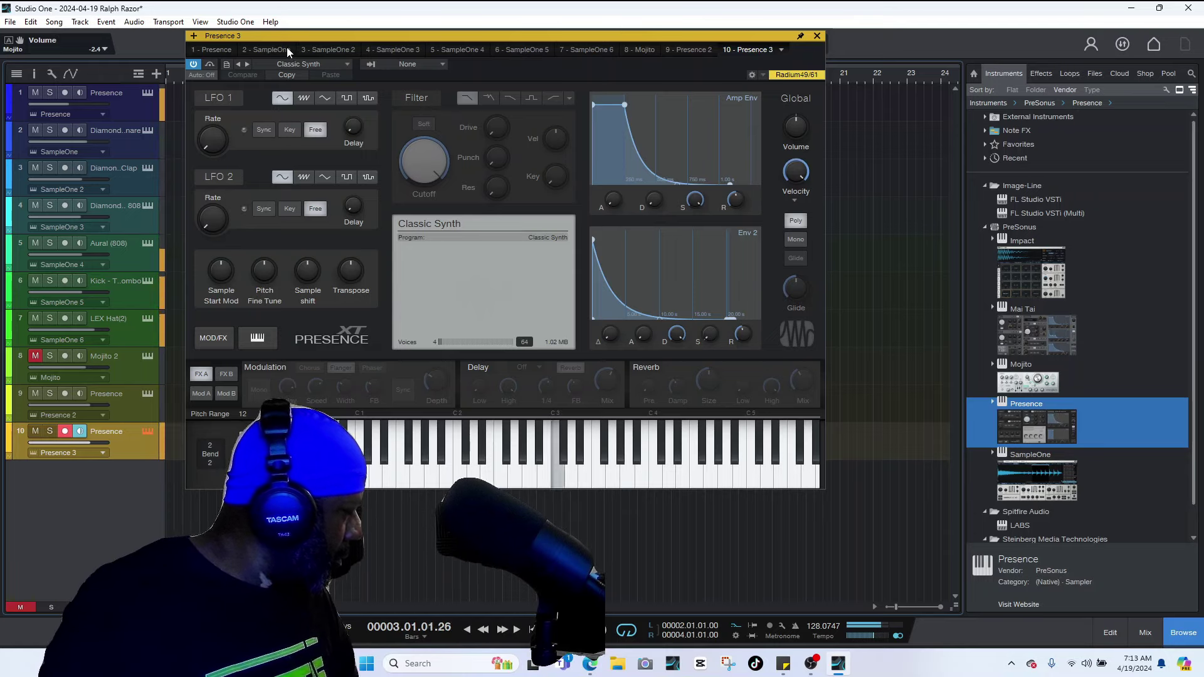
key("space")
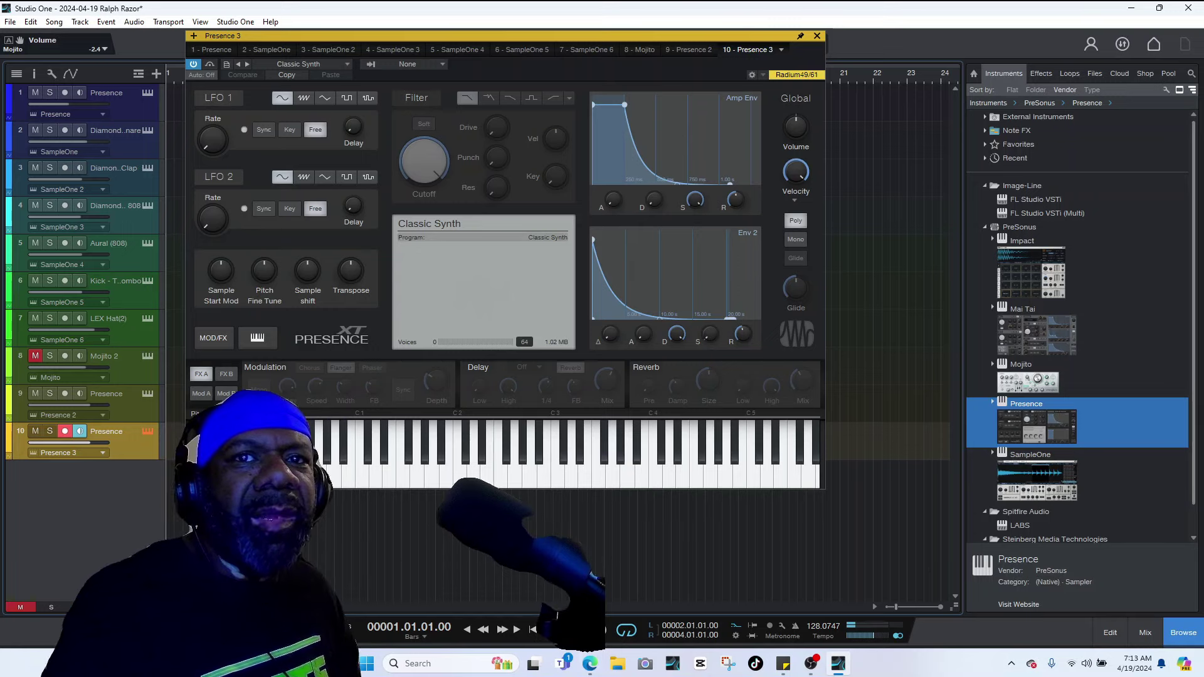
- Record the Classic Synth part on track 10 from bar 1 with the metronome on and close the instrument window
left_click(603, 630)
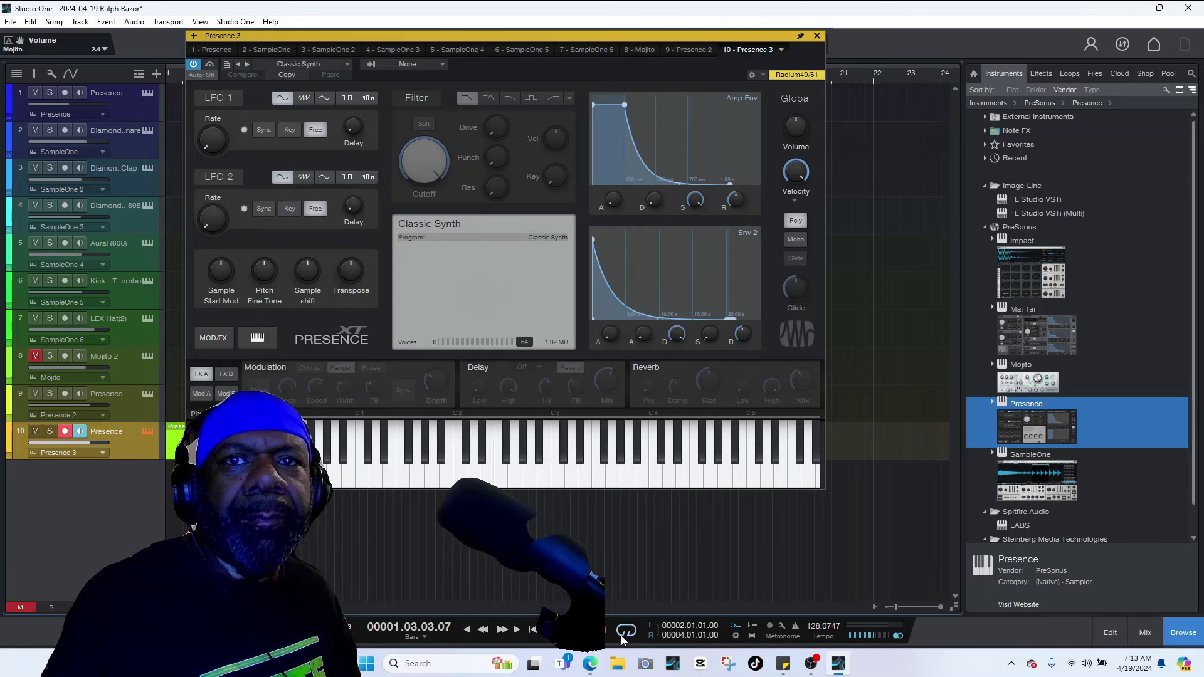
key("space")
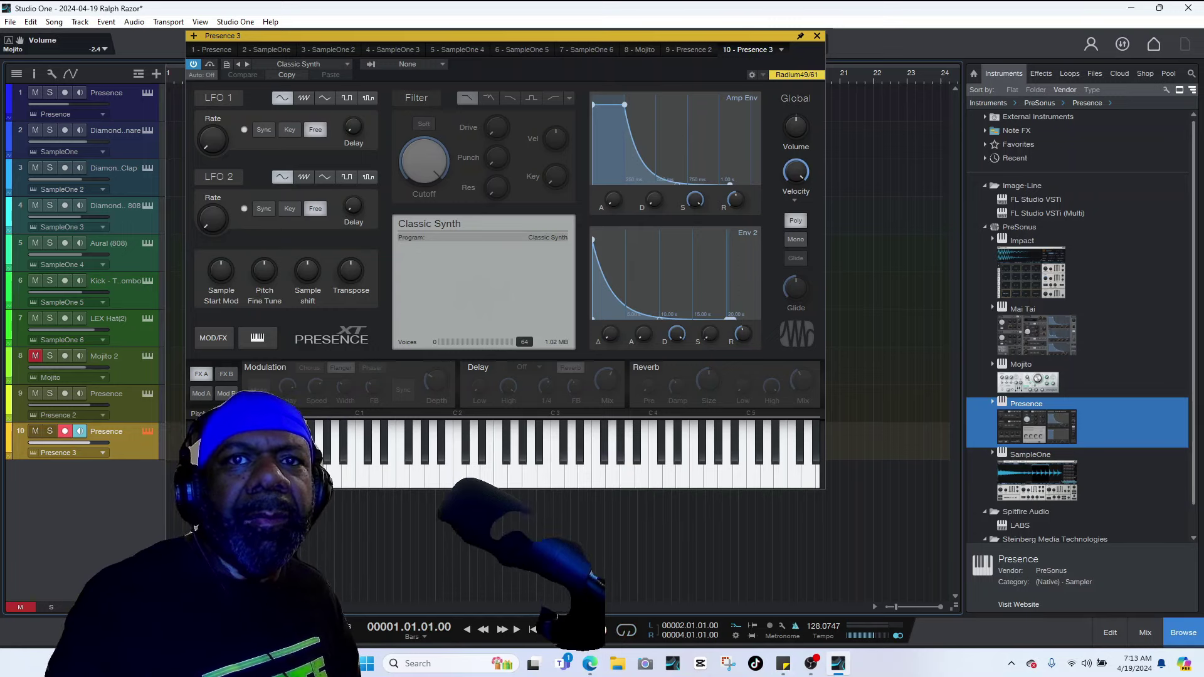
key("KP_Multiply")
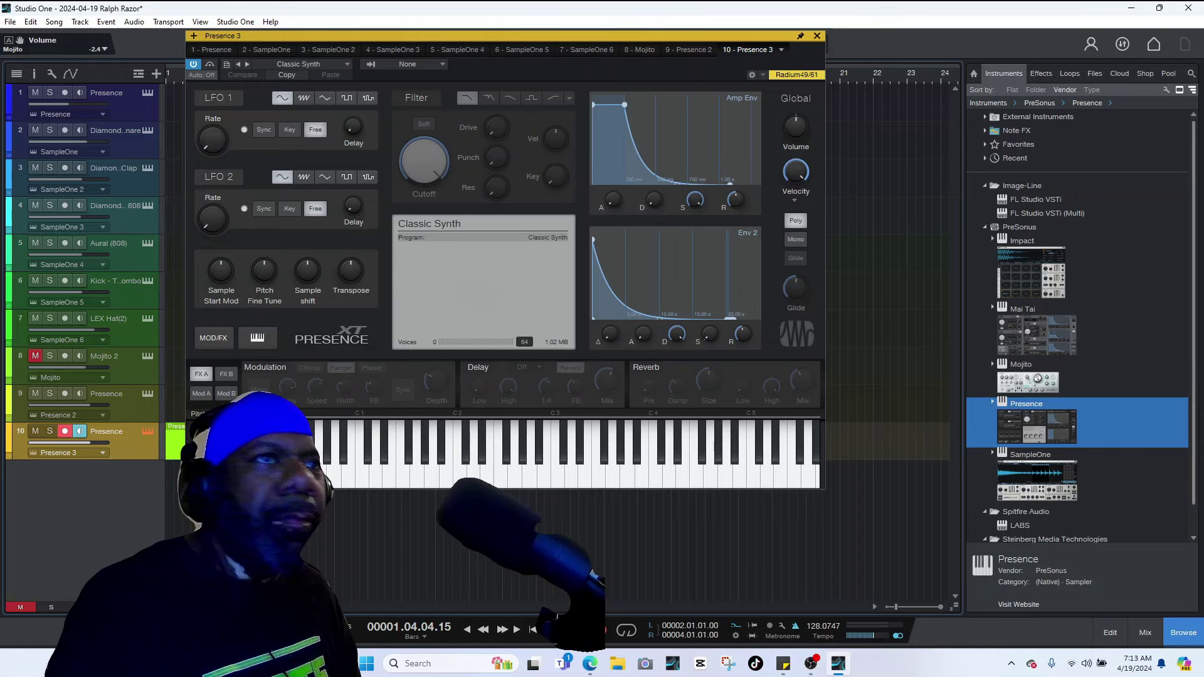
key("space")
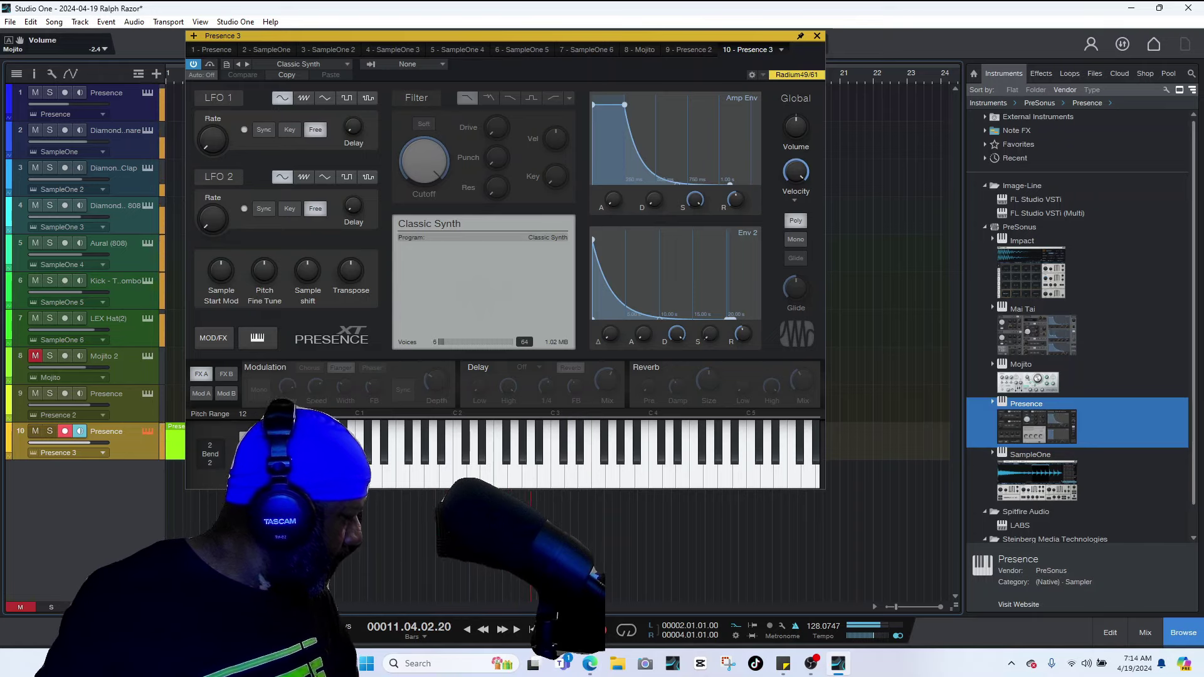
key("space")
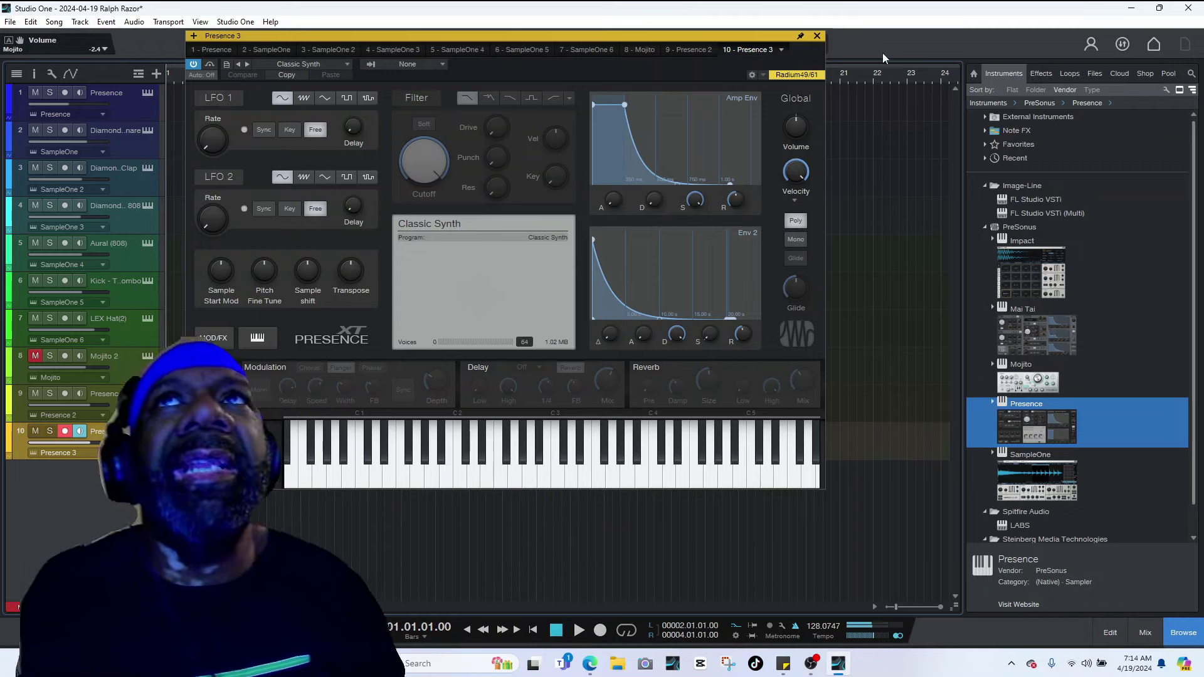
left_click(818, 36)
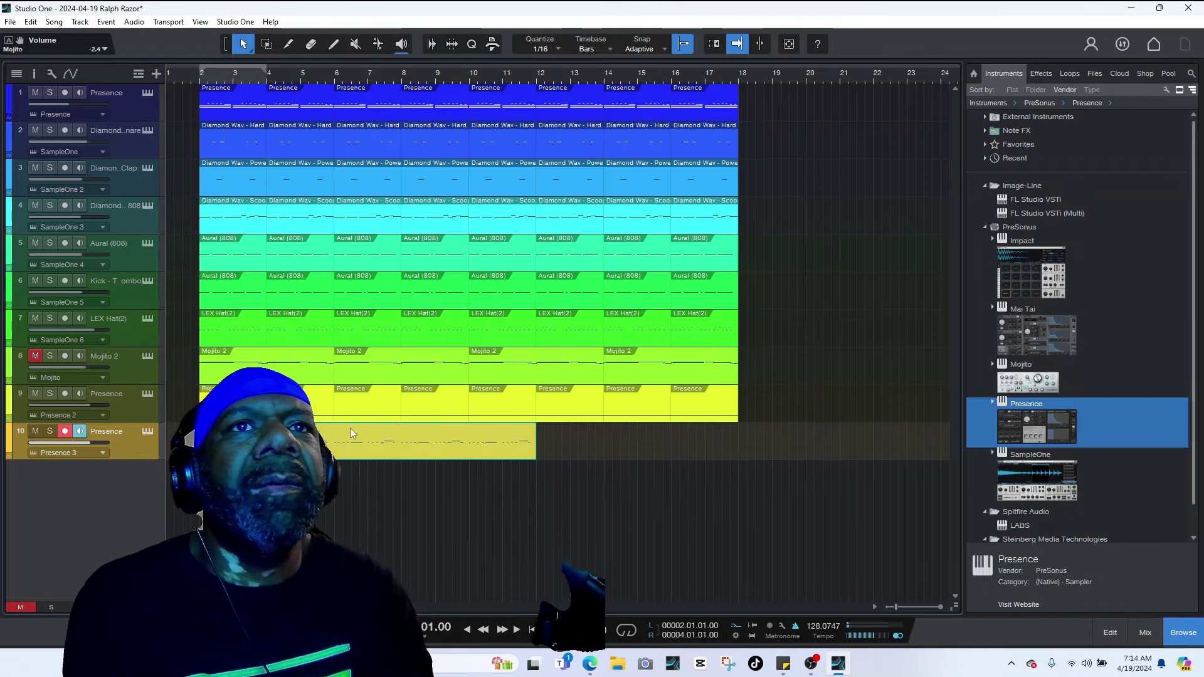
- Trim the new track 10 recording to bars 10–12, move that two-bar clip to bar 2, and play the arrangement
left_click_drag(338, 442, 470, 451)
key("f")
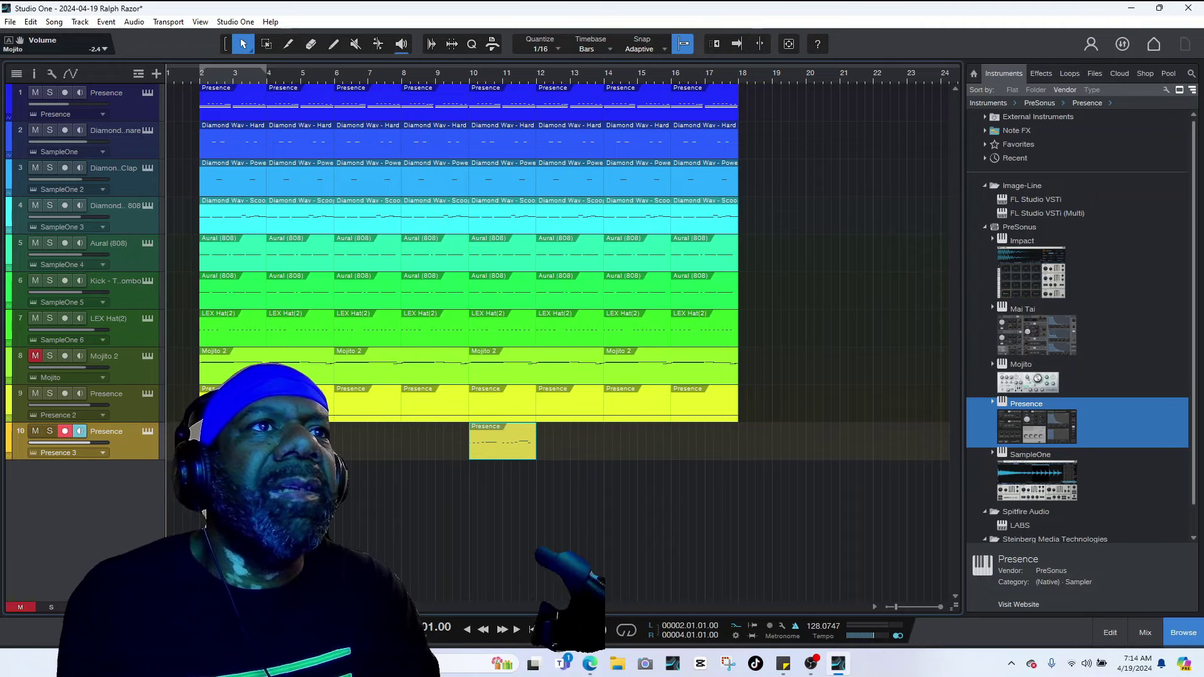
key("Delete")
key("f")
key("space")
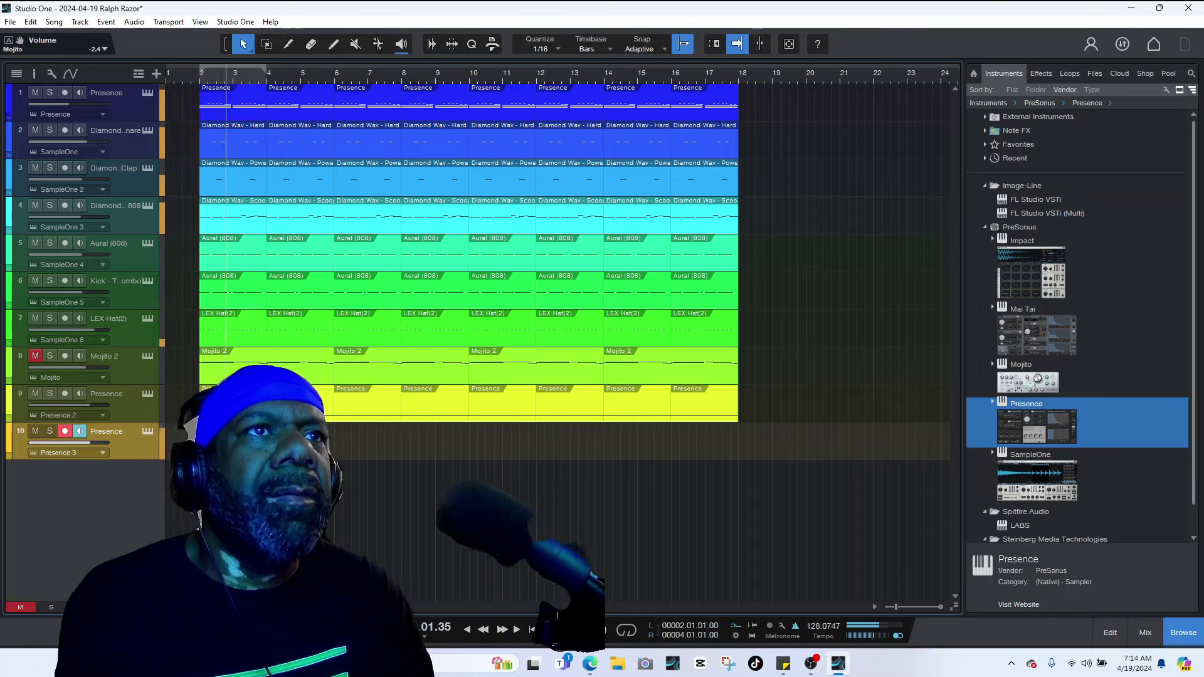
- Duplicate the two-bar track 10 clip repeatedly until the part reaches bar 18
key("d")
key("d")
key("d")
key("d")
key("d")
key("d")
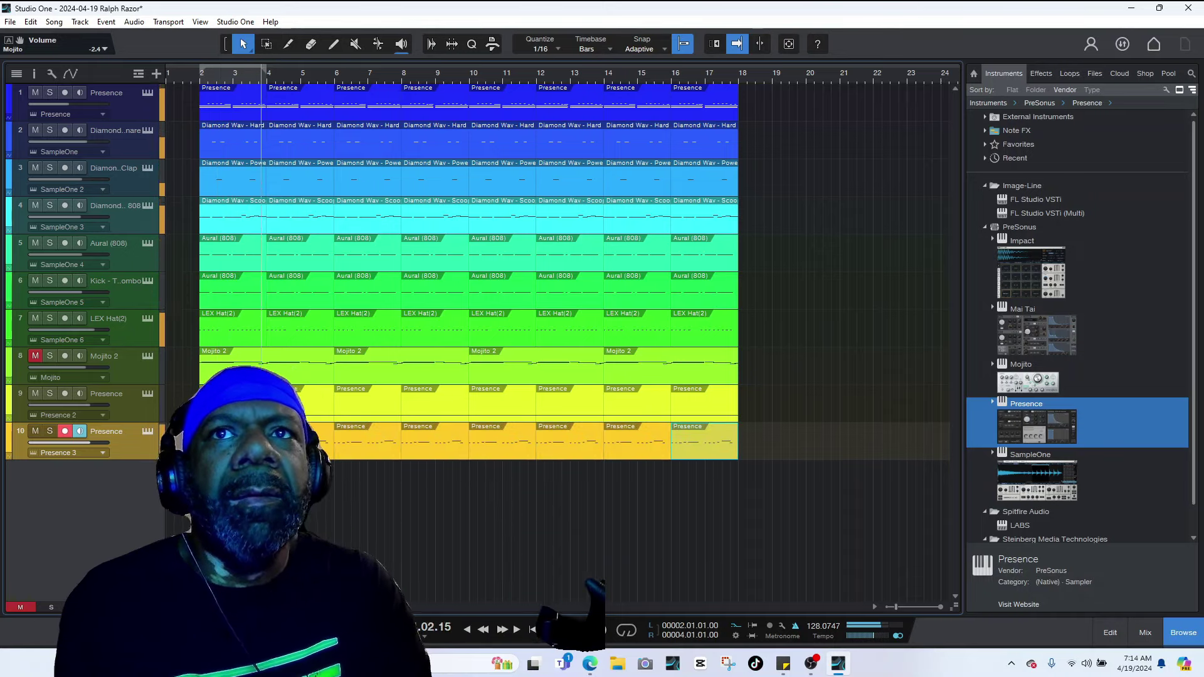
- Select all clips on the ten tracks and duplicate them repeatedly to extend the arrangement to bar 98
key("F5")
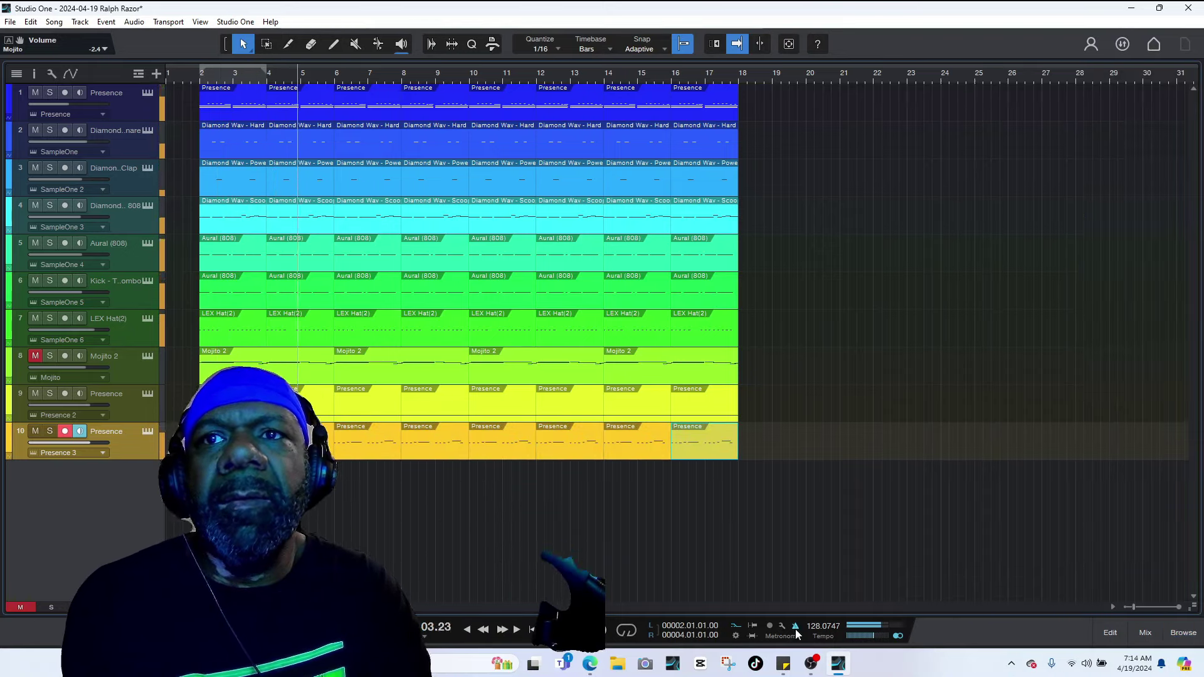
left_click_drag(764, 498, 202, 88)
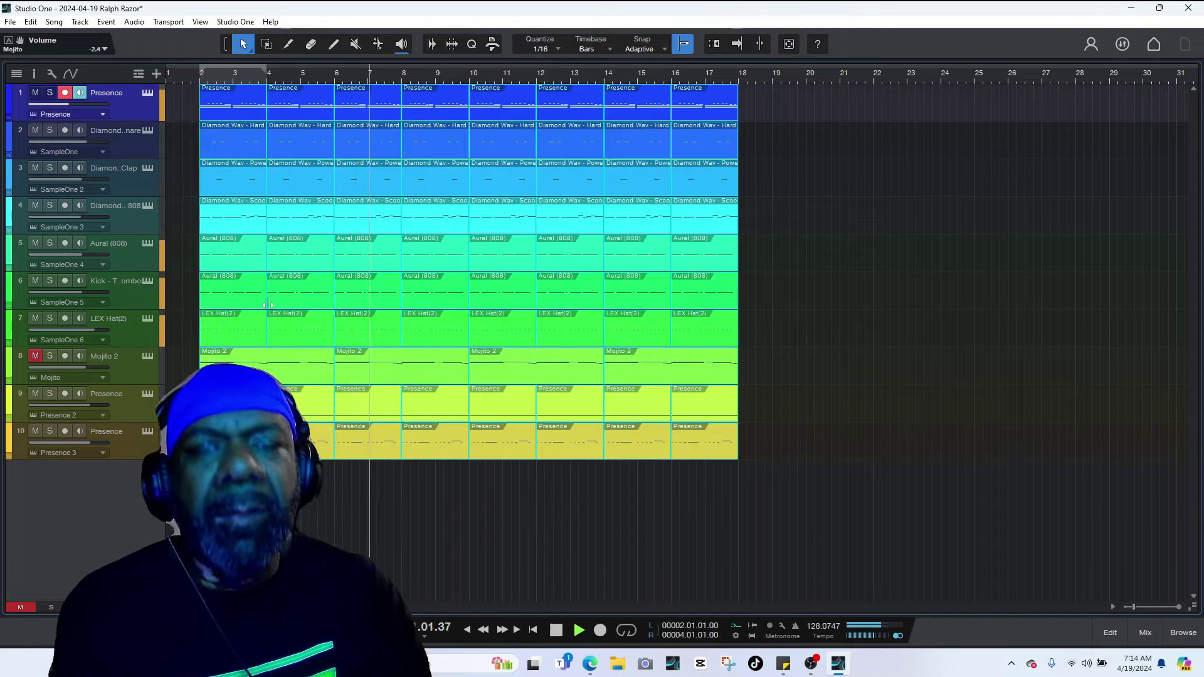
key("d")
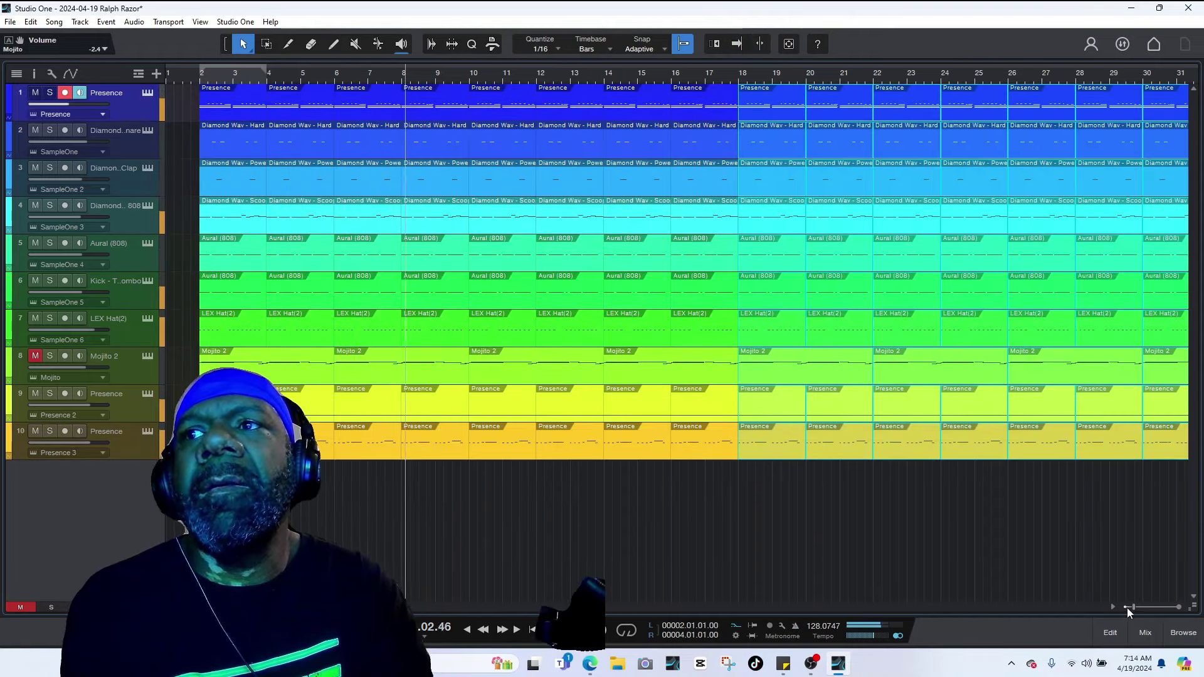
left_click(1127, 607)
key("d")
key("d")
key("d")
key("d")
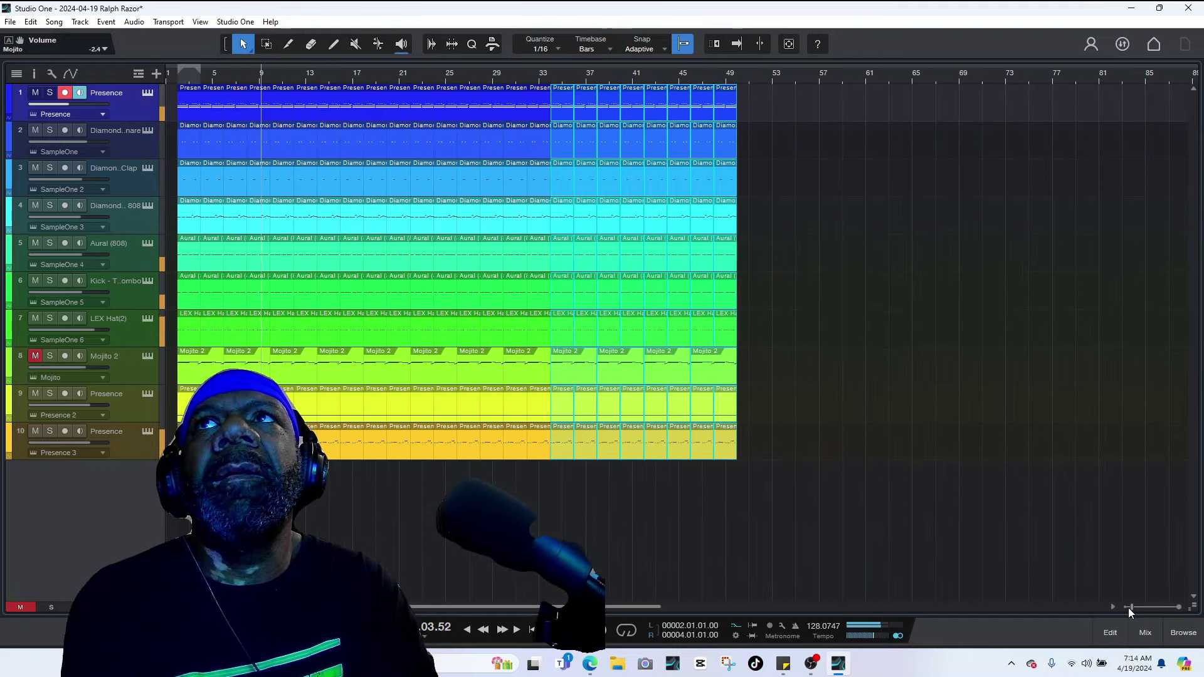
key("f")
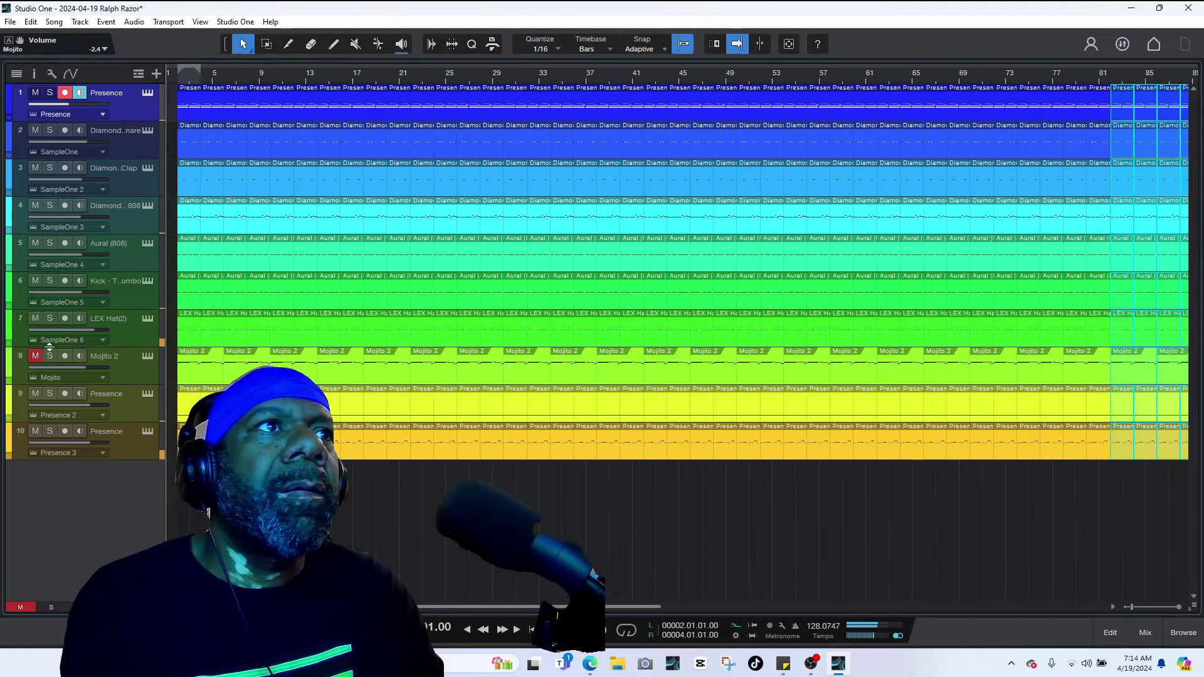
- Unmute Mojito 2 and start its part at bar 5 by erasing the first clip and extending the second one backwards
left_click(35, 356)
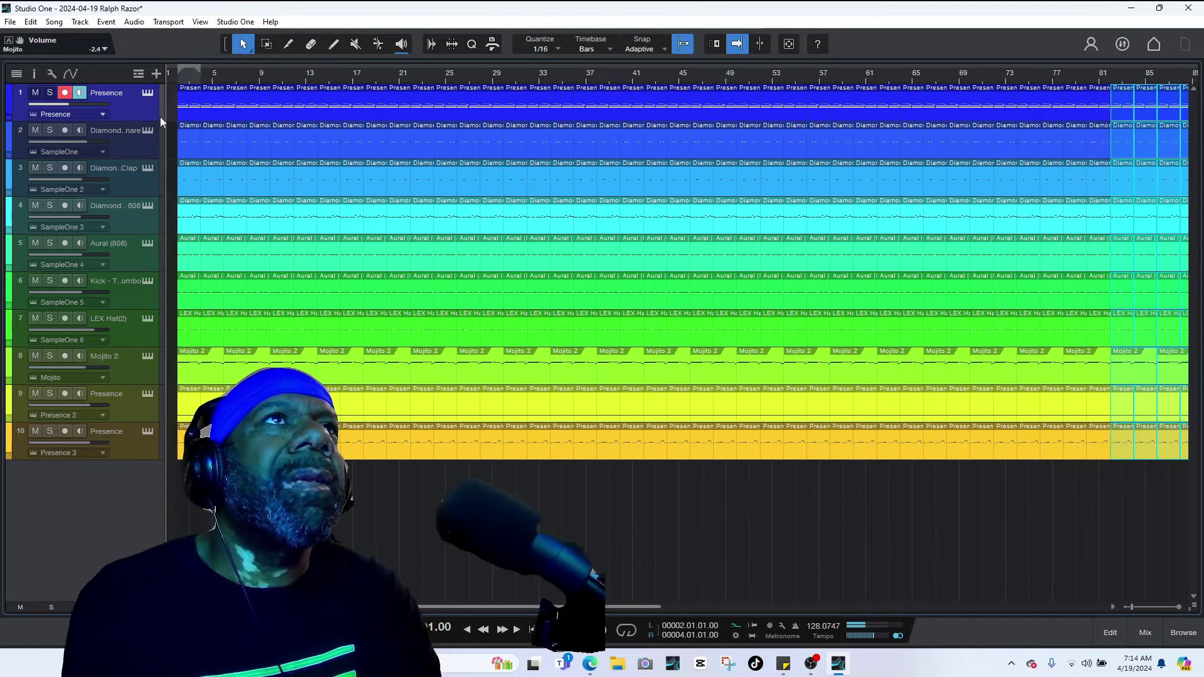
left_click(312, 46)
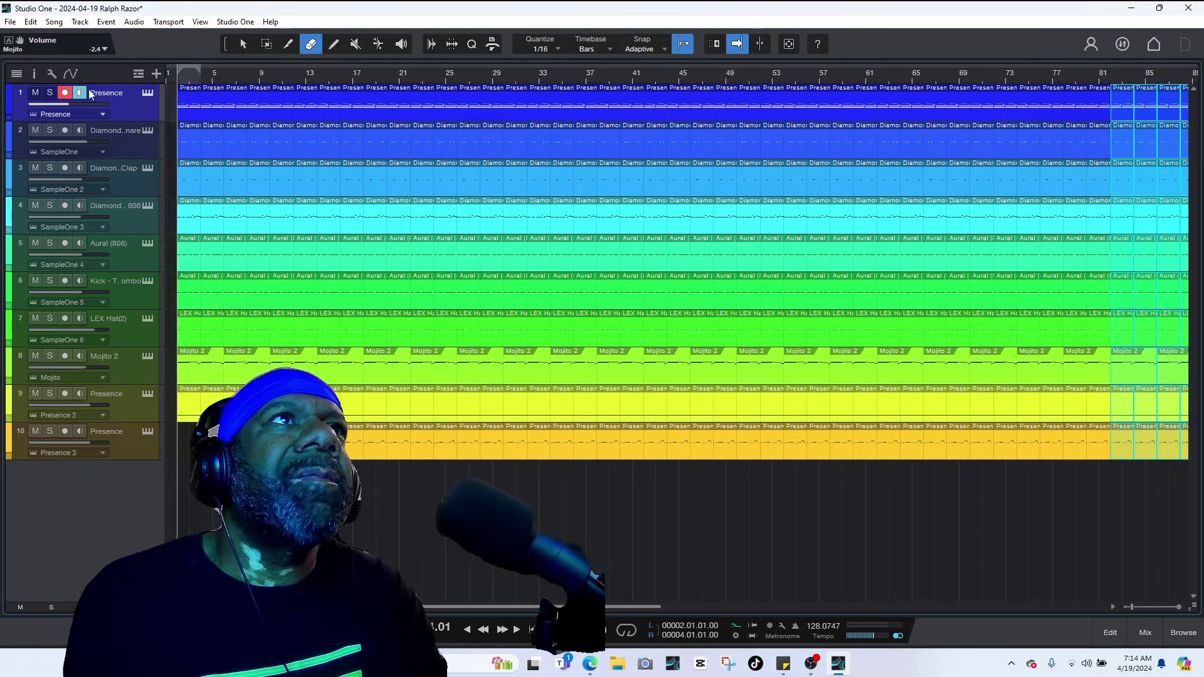
key("space")
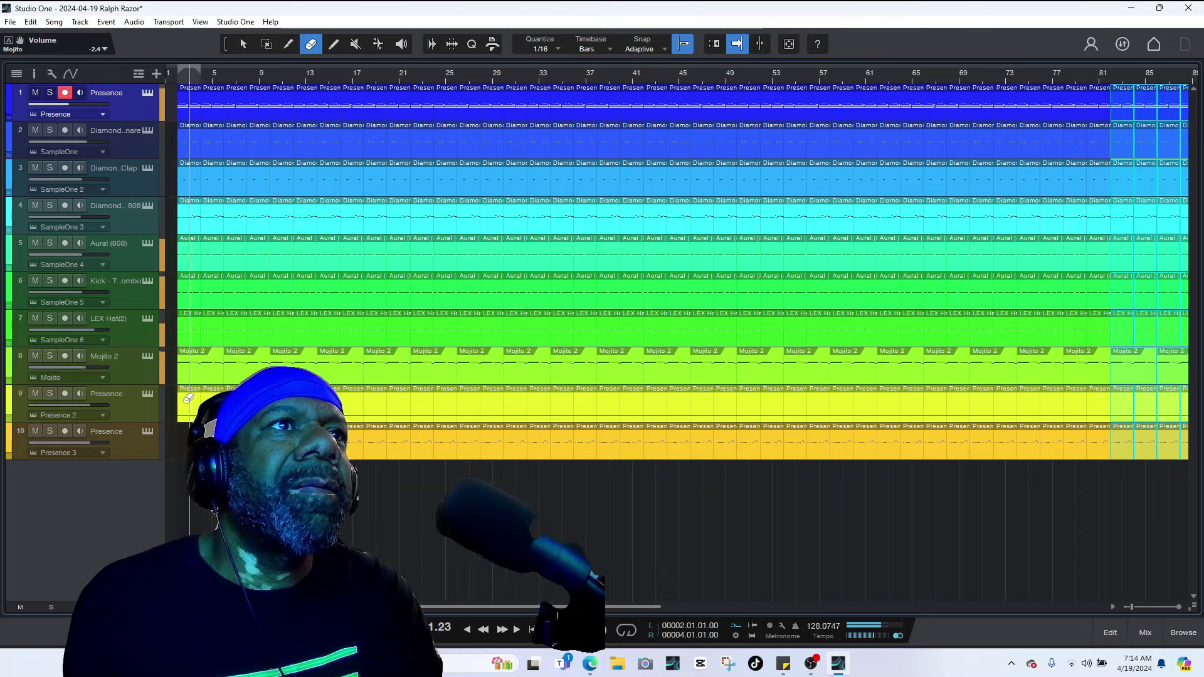
left_click(190, 364)
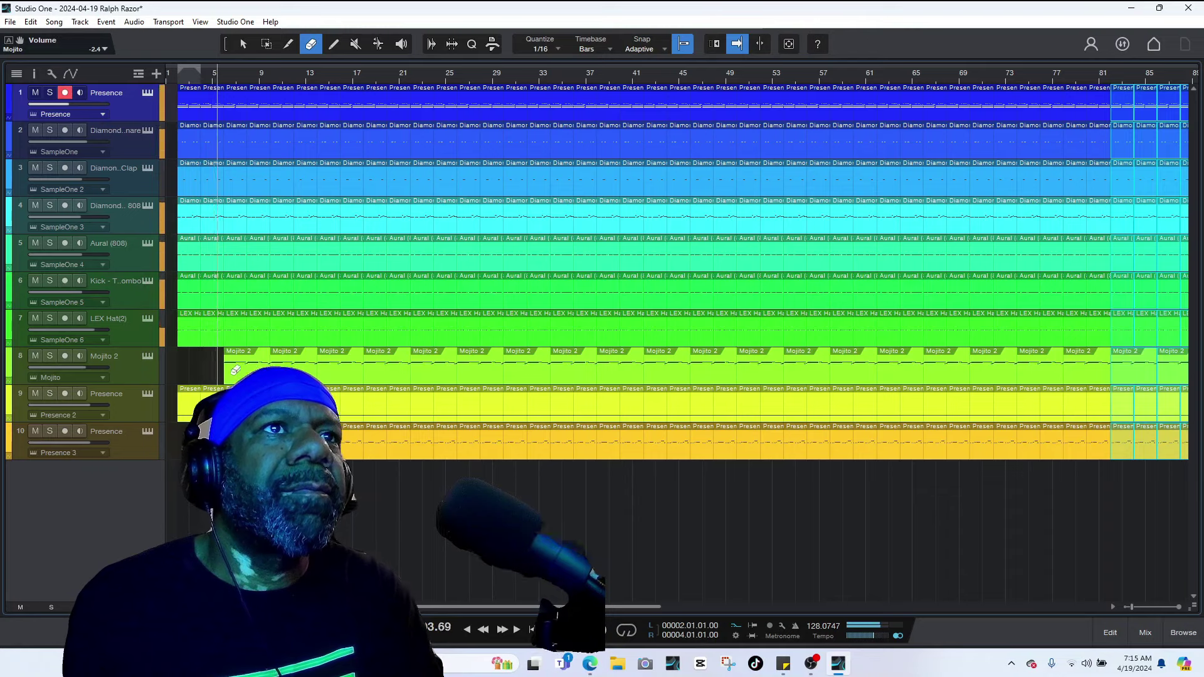
left_click(242, 44)
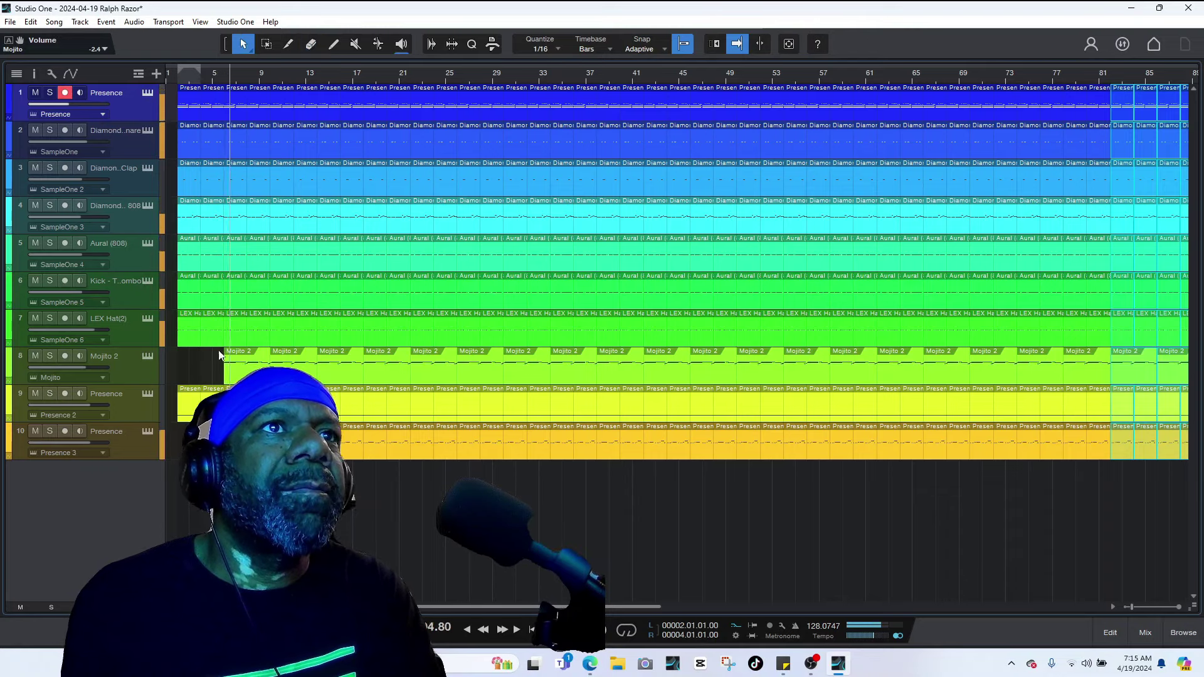
left_click_drag(224, 376, 211, 375)
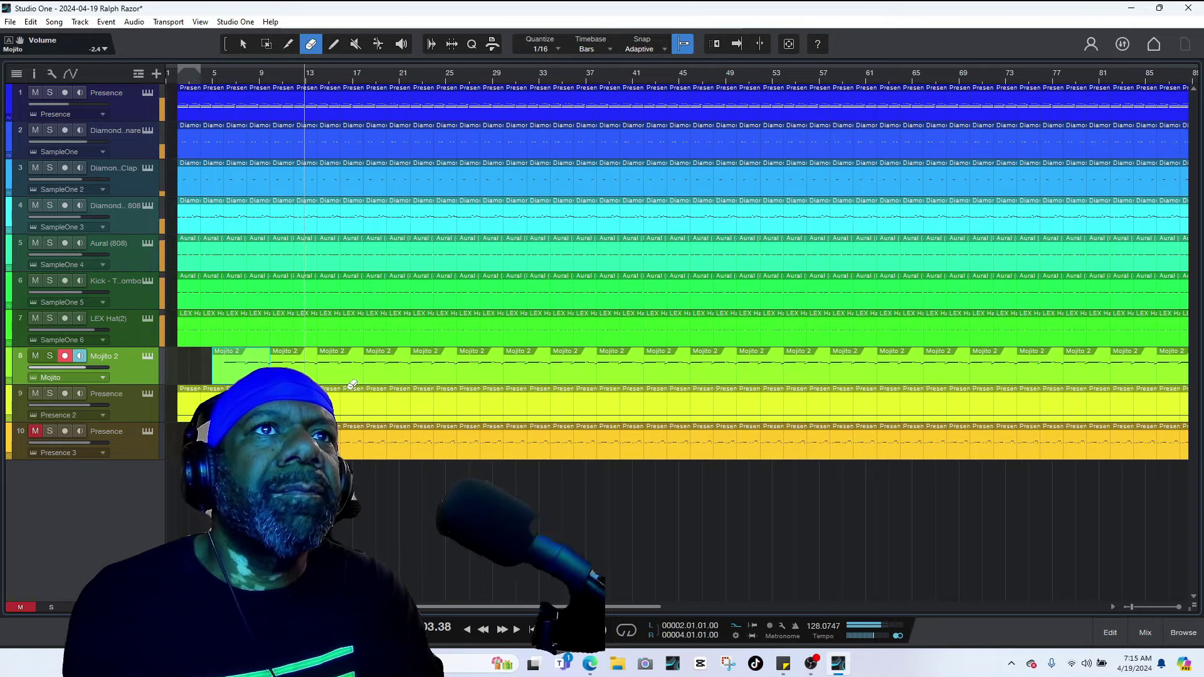
- Erase the Mojito 2 clips in bars 14–30 and 38–54, and the track 10 clips before bar 22
left_click_drag(349, 362, 499, 362)
left_click_drag(631, 360, 772, 365)
left_click_drag(406, 439, 341, 437)
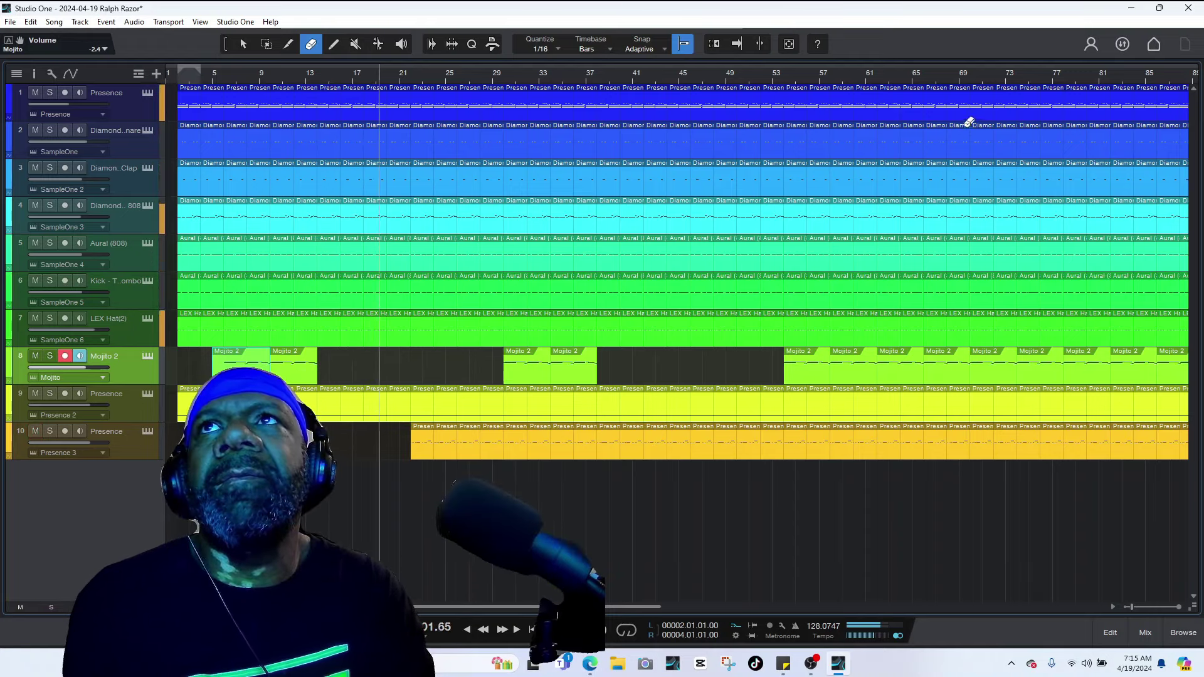
- Show the timeline ruler in seconds to check the song's length, and return its timebase to bars
right_click(945, 81)
mouse_move(994, 146)
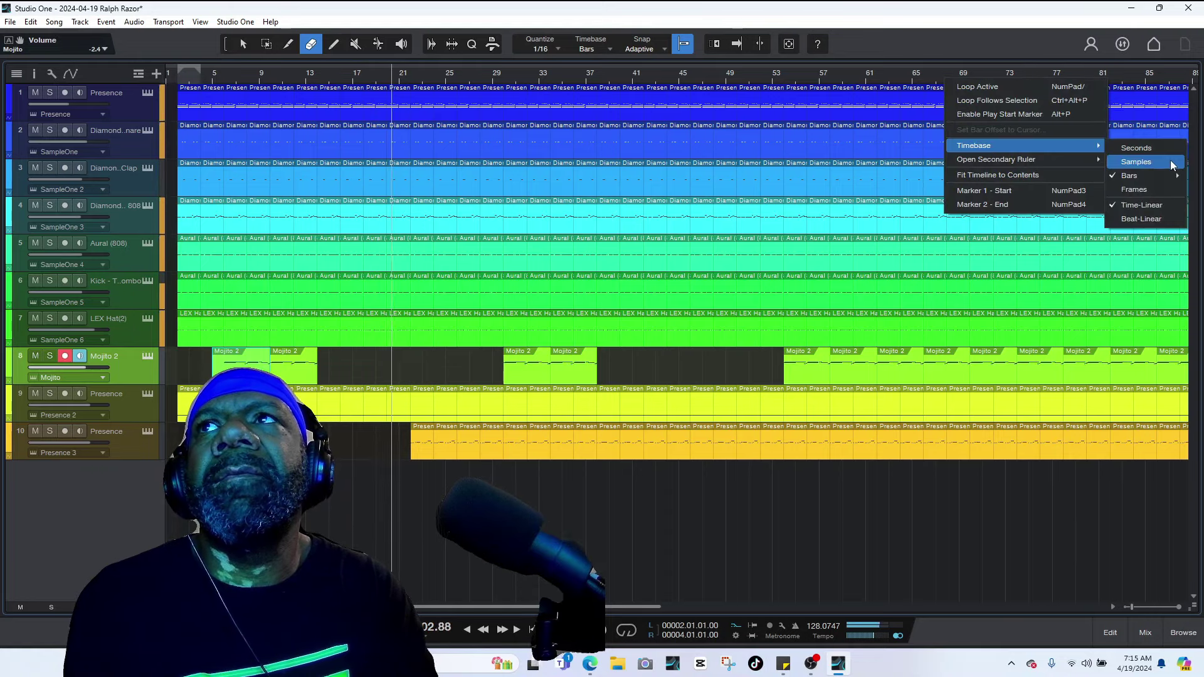
left_click(1160, 150)
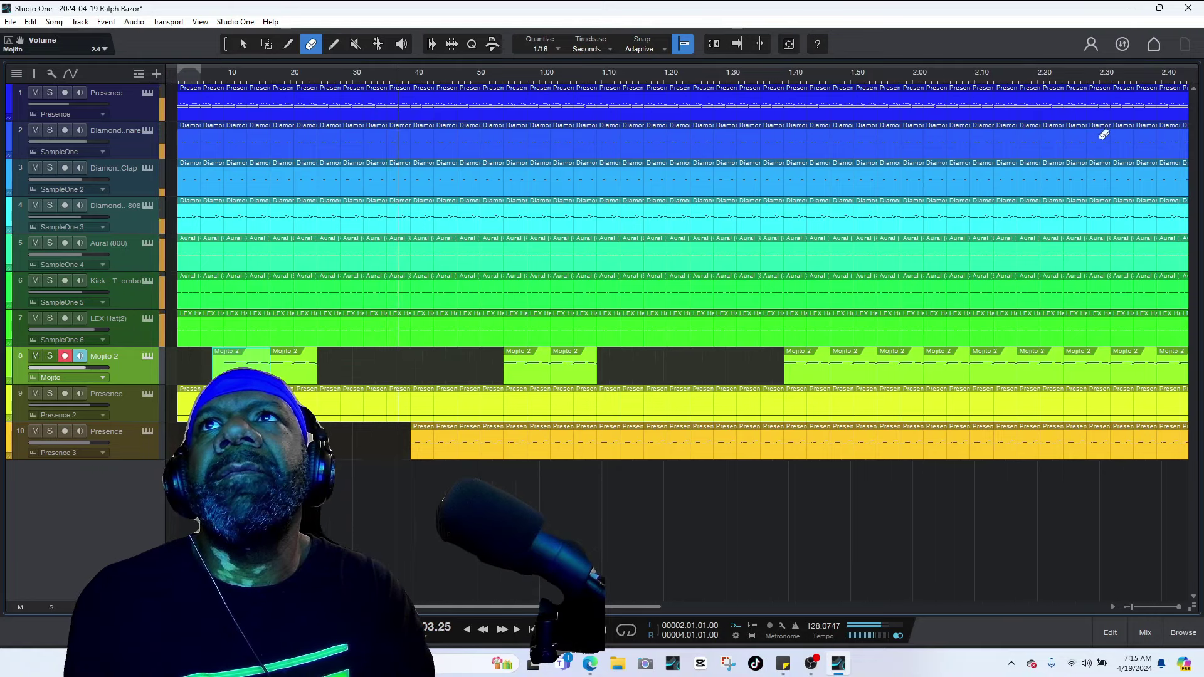
right_click(900, 79)
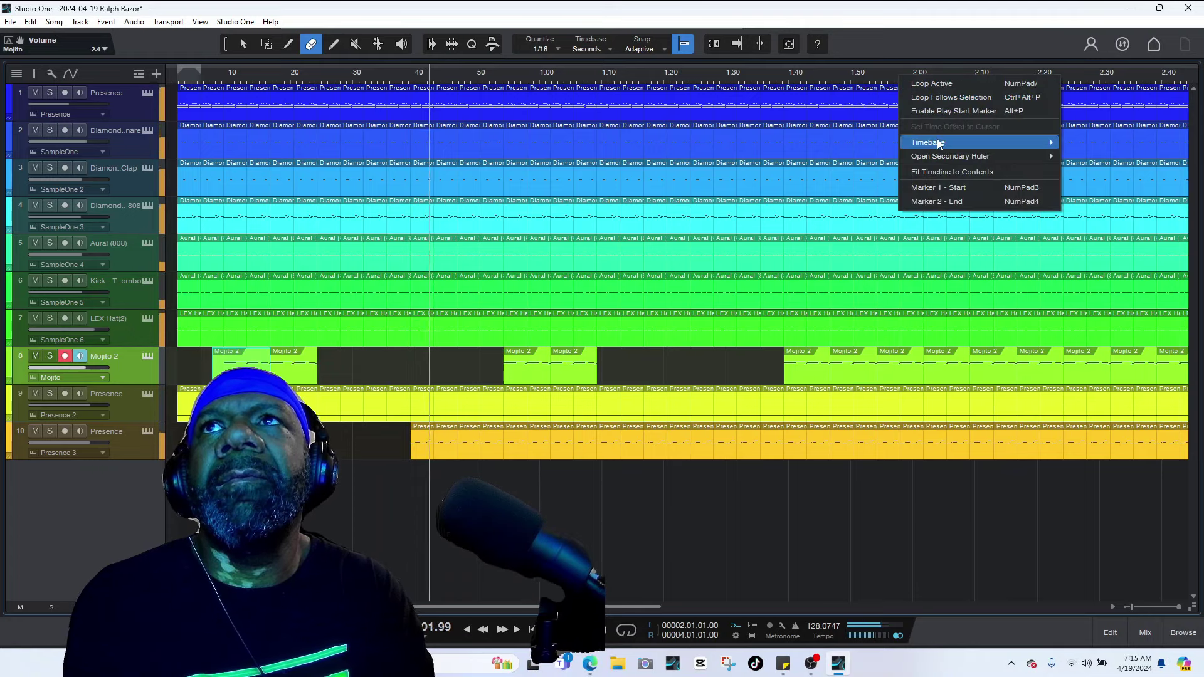
mouse_move(937, 143)
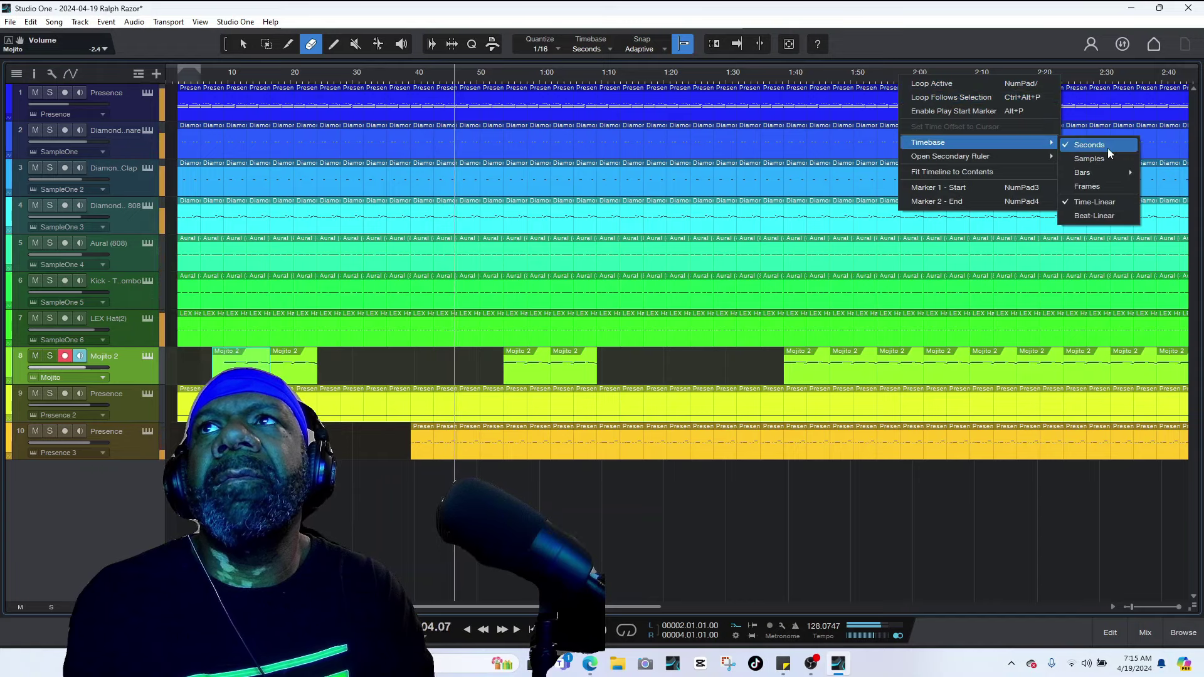
left_click(1099, 170)
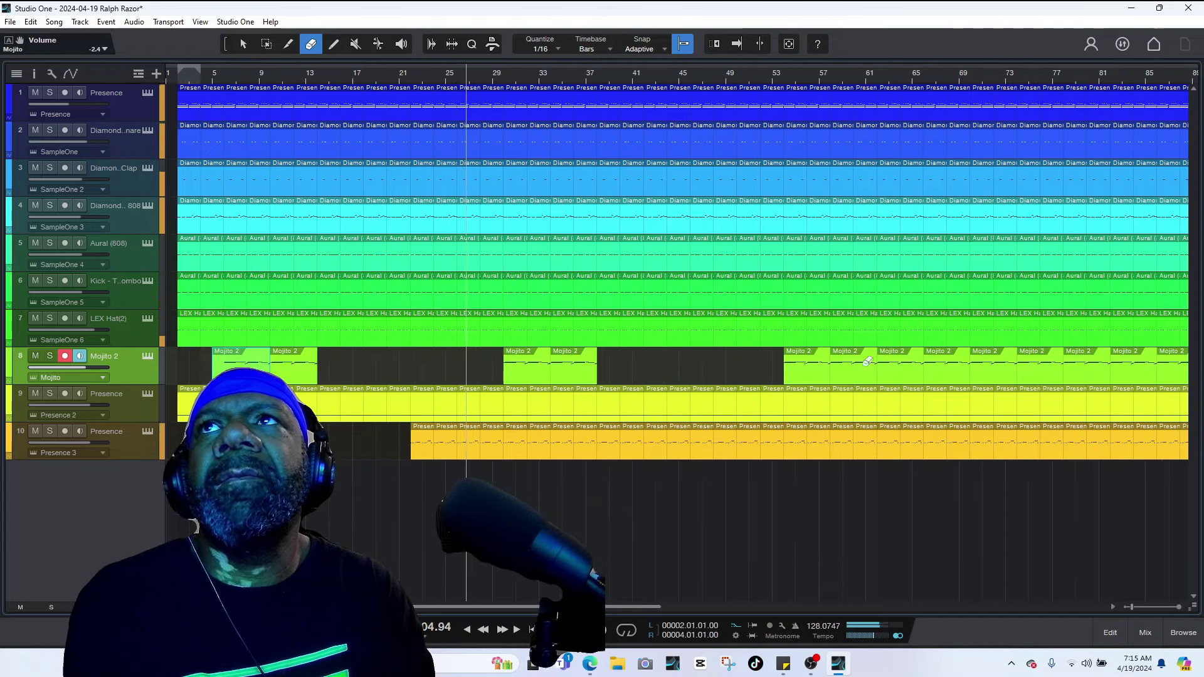
- Erase the clips on tracks 8–10 in bars 62–70, and clear the ending after bar 90 on tracks 1–7, 86 on 8–9 and 88 on 10
left_click_drag(652, 607, 761, 617)
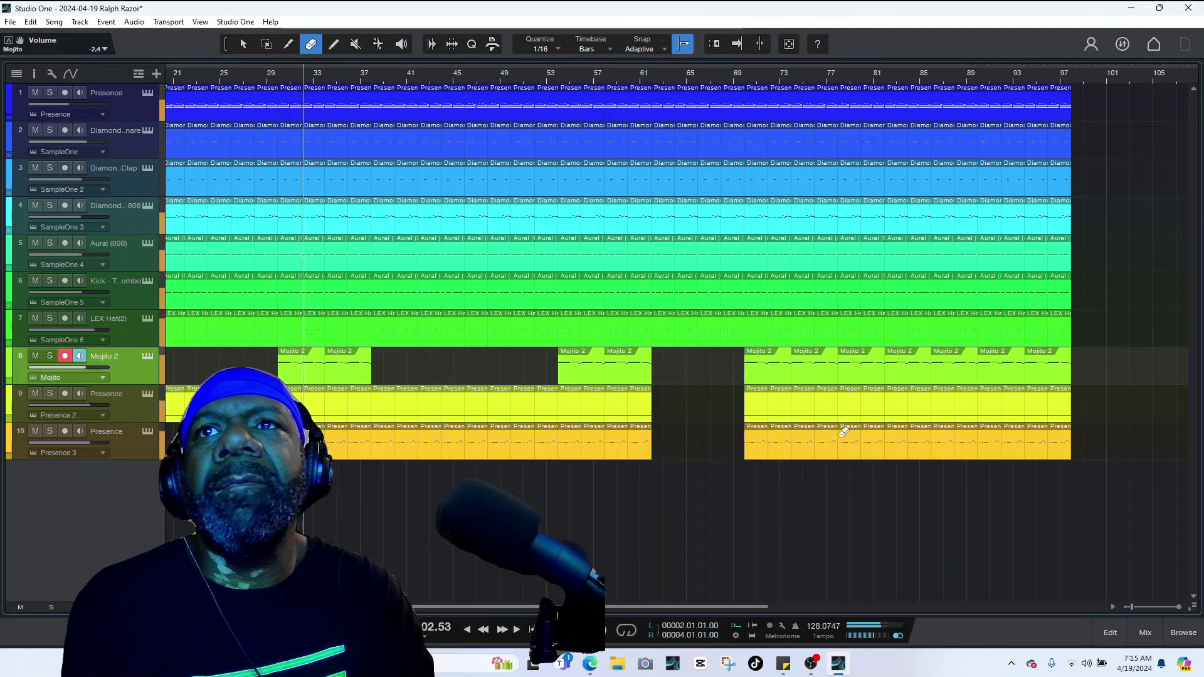
mouse_move(932, 368)
left_mouse_down()
mouse_move(957, 407)
mouse_move(1132, 420)
left_mouse_up()
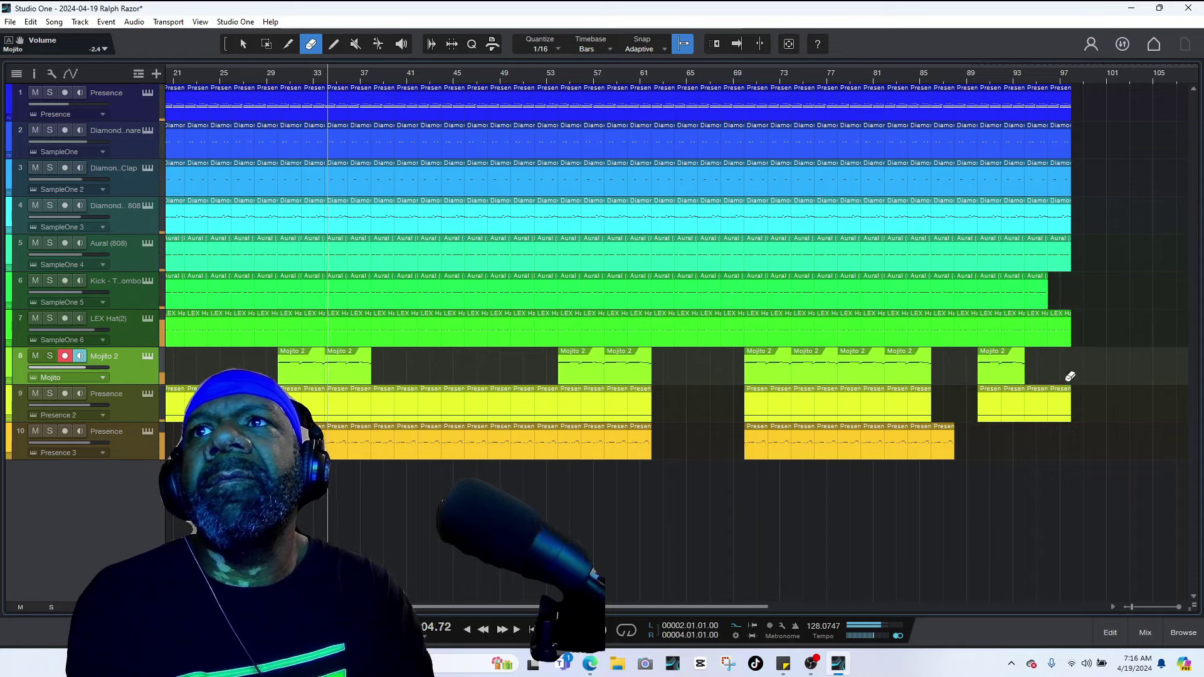
mouse_move(1026, 381)
left_mouse_down()
mouse_move(1010, 251)
mouse_move(1014, 408)
left_mouse_up()
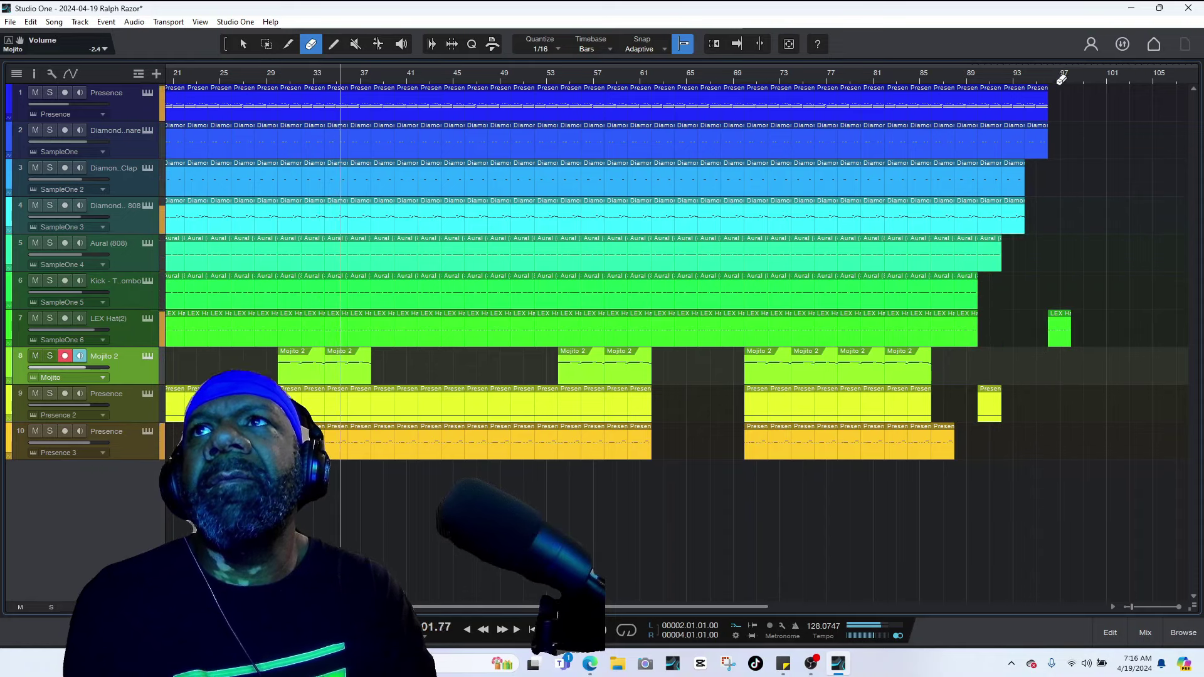
mouse_move(1062, 78)
left_mouse_down()
mouse_move(1012, 148)
mouse_move(996, 104)
mouse_move(990, 267)
mouse_move(1034, 40)
mouse_move(1032, 323)
mouse_move(1066, 323)
mouse_move(994, 408)
left_mouse_up()
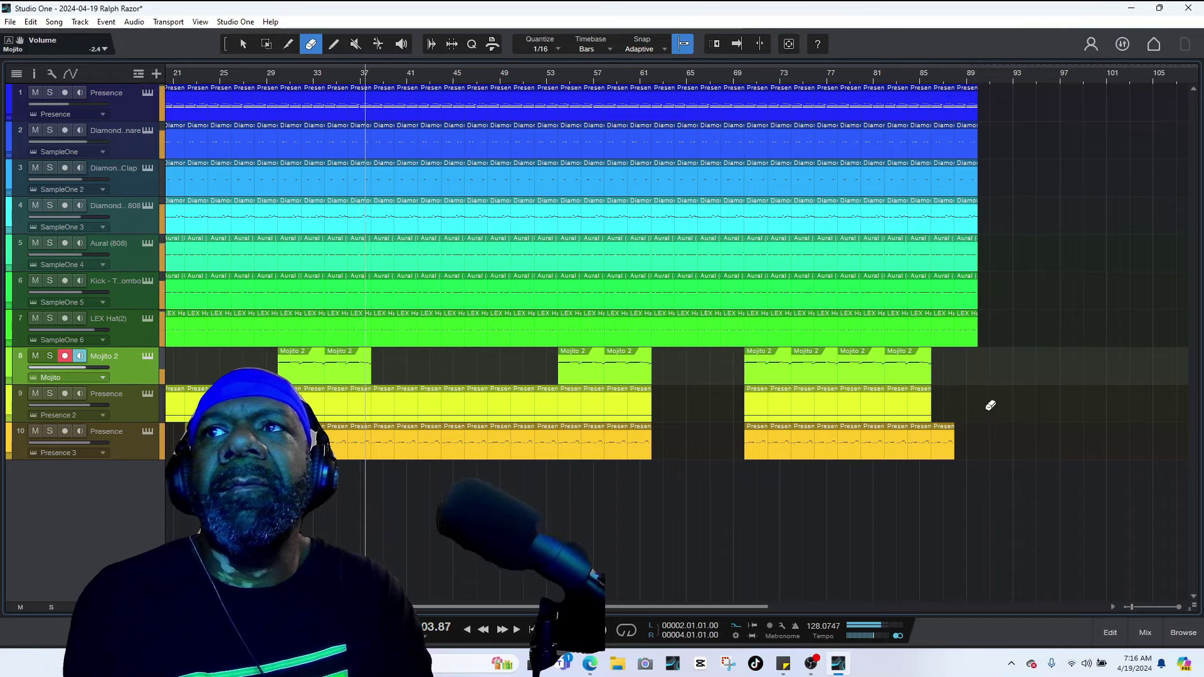
left_click(245, 44)
key("f")
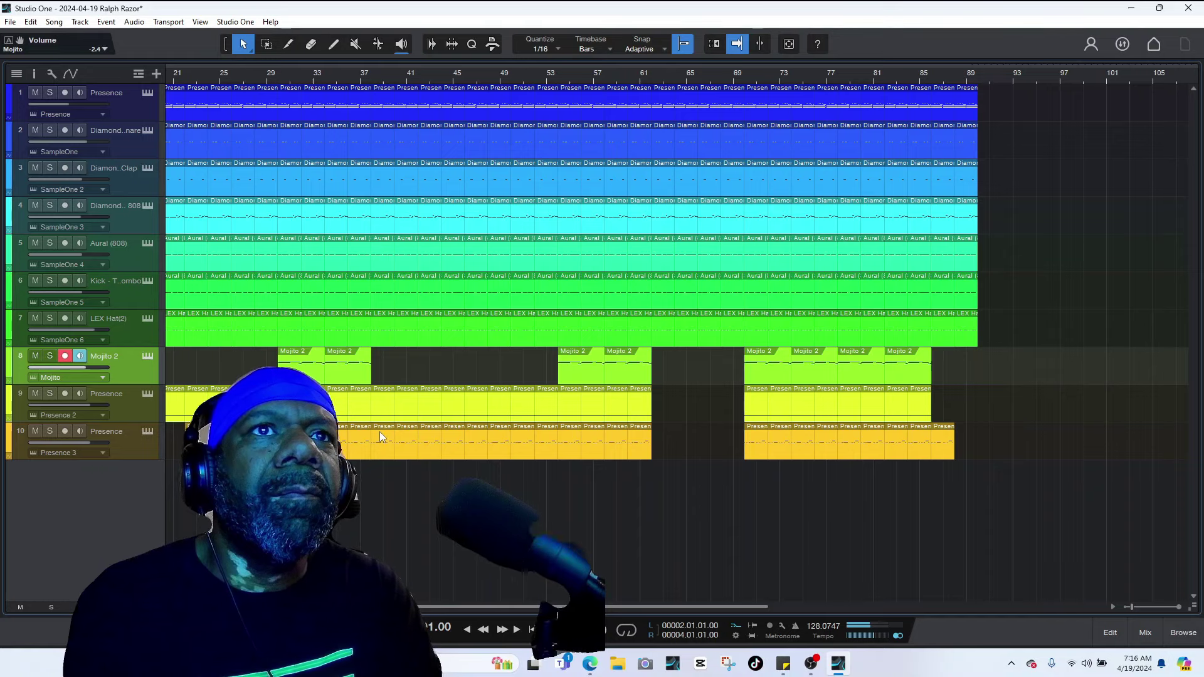
- Erase the track 10 Presence clips in bars 38–54
left_click(379, 432)
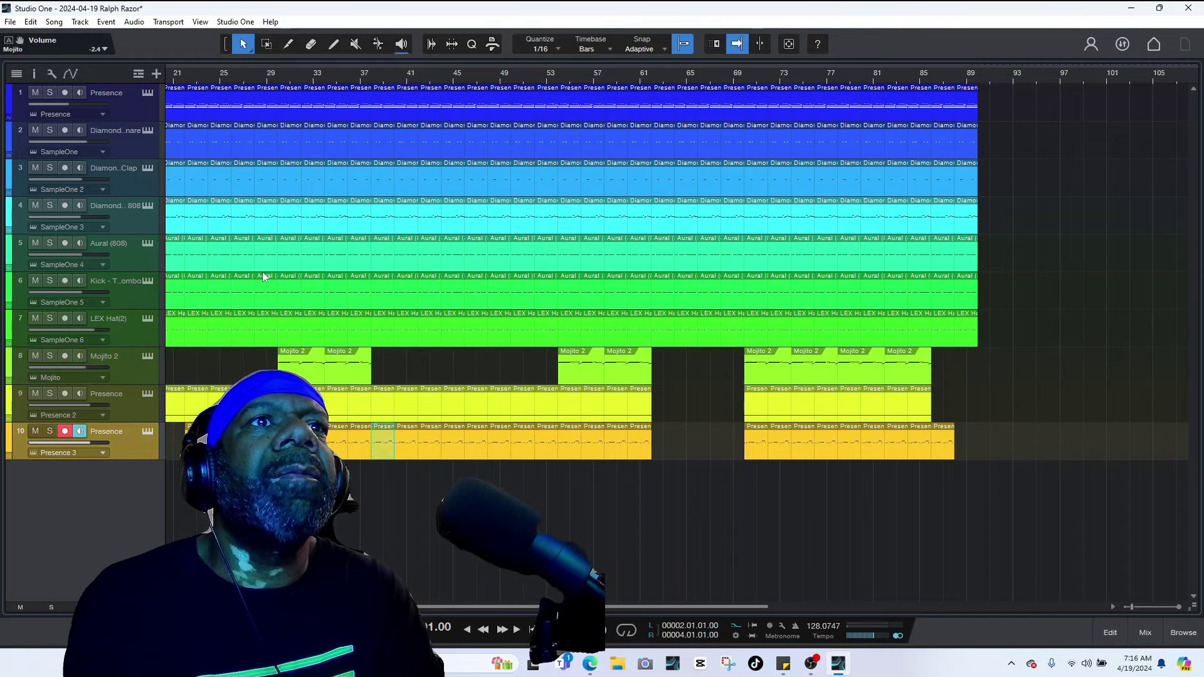
left_click(310, 45)
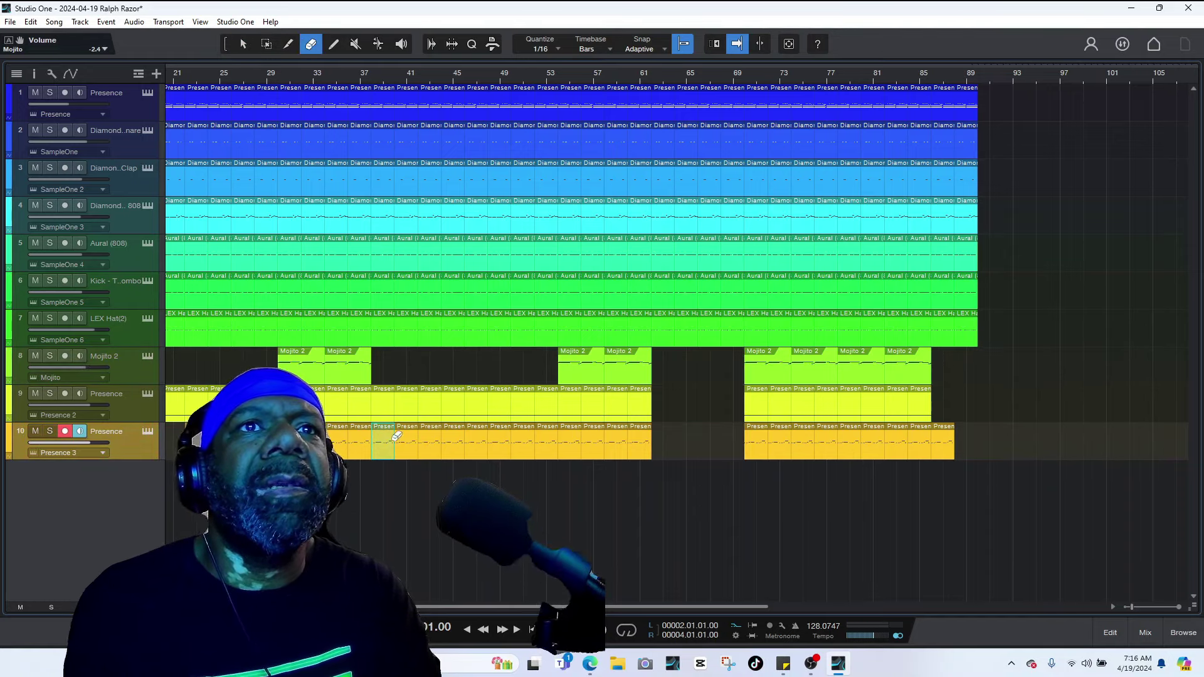
mouse_move(382, 432)
left_mouse_down()
mouse_move(460, 426)
mouse_move(540, 437)
left_mouse_up()
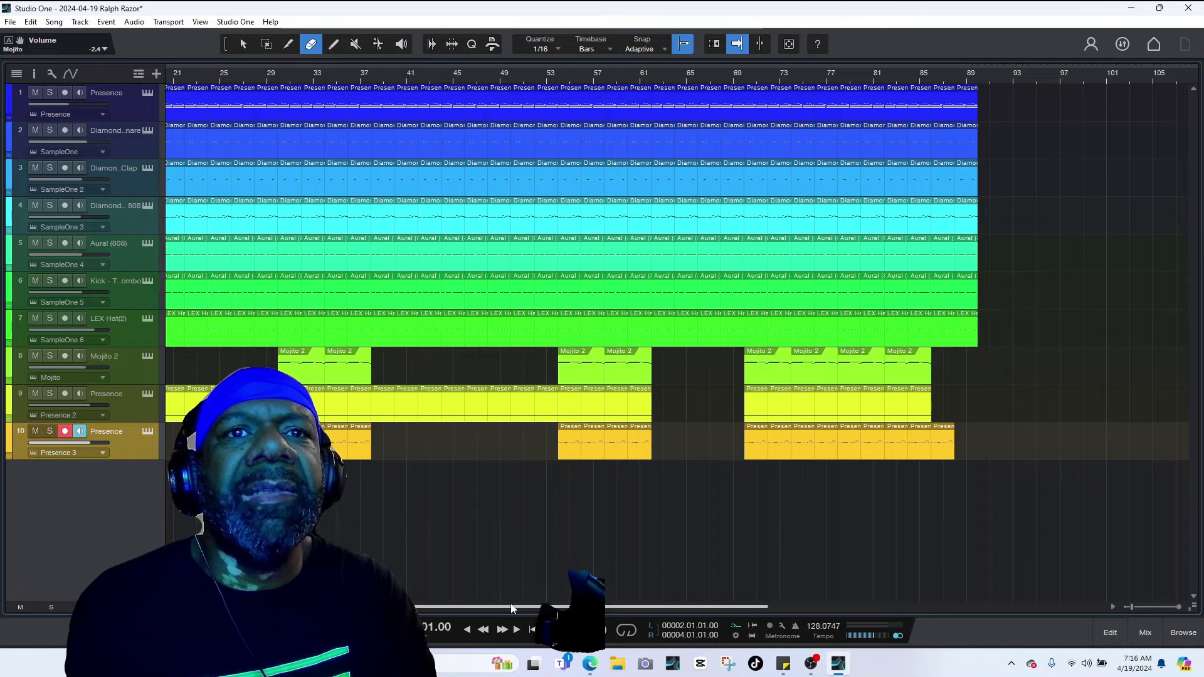
- Play the arrangement from bar 37 to check the transition into the section starting at bar 38
left_click_drag(524, 607, 468, 586)
left_click(450, 81)
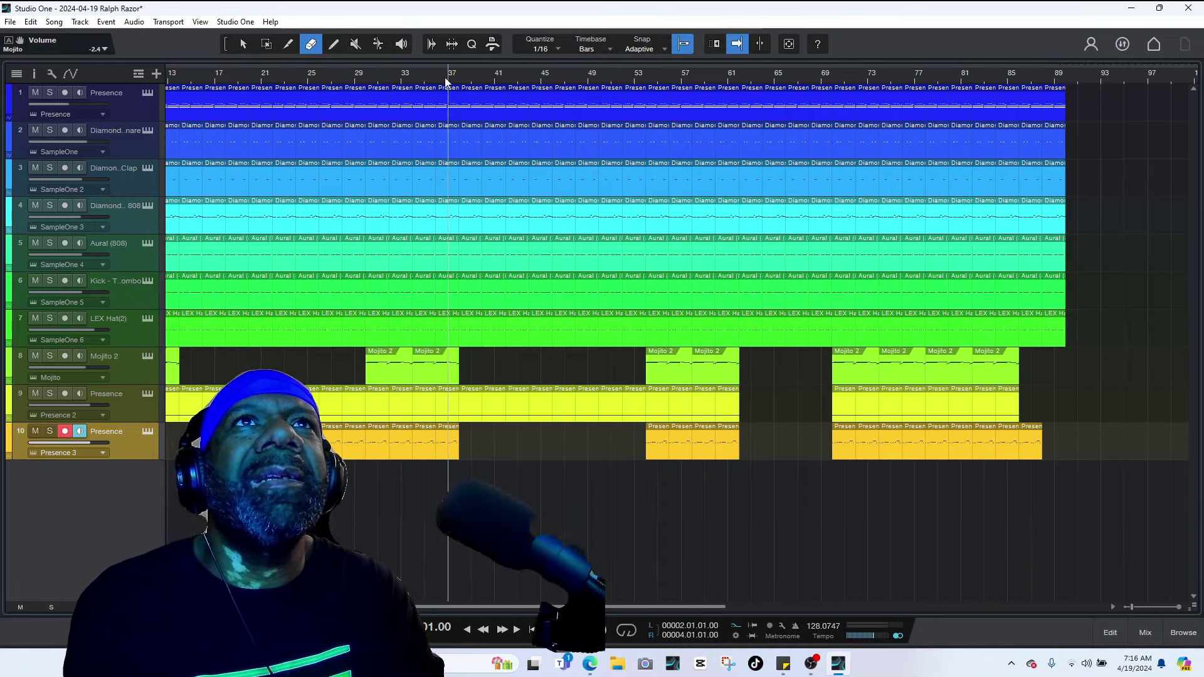
left_click(289, 45)
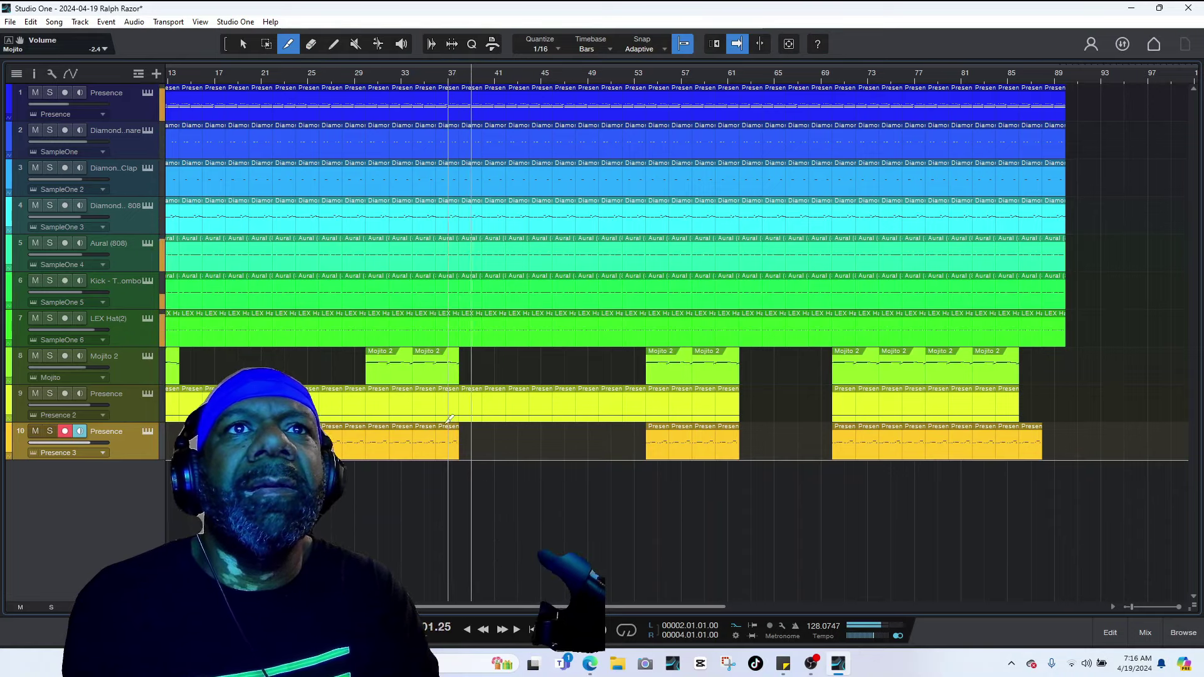
key("space")
- In the Mojito 2 clip ending at bar 38, delete the last two notes and extend the remaining final note to the clip's end
key("1")
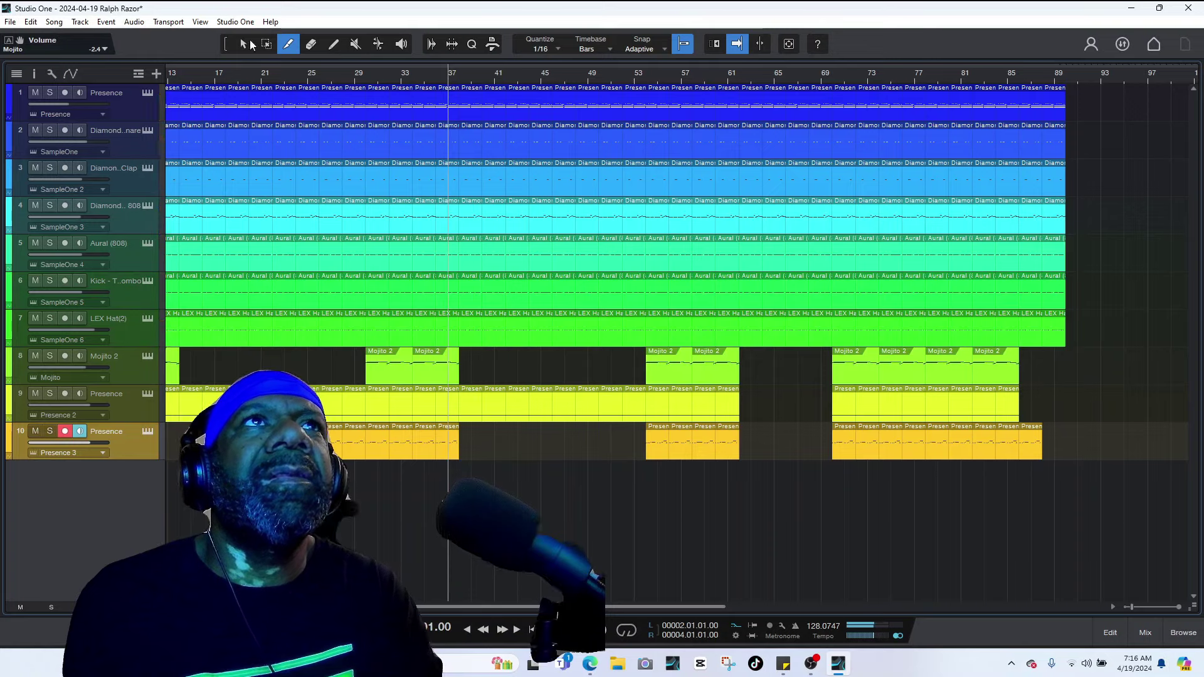
double_click(430, 368)
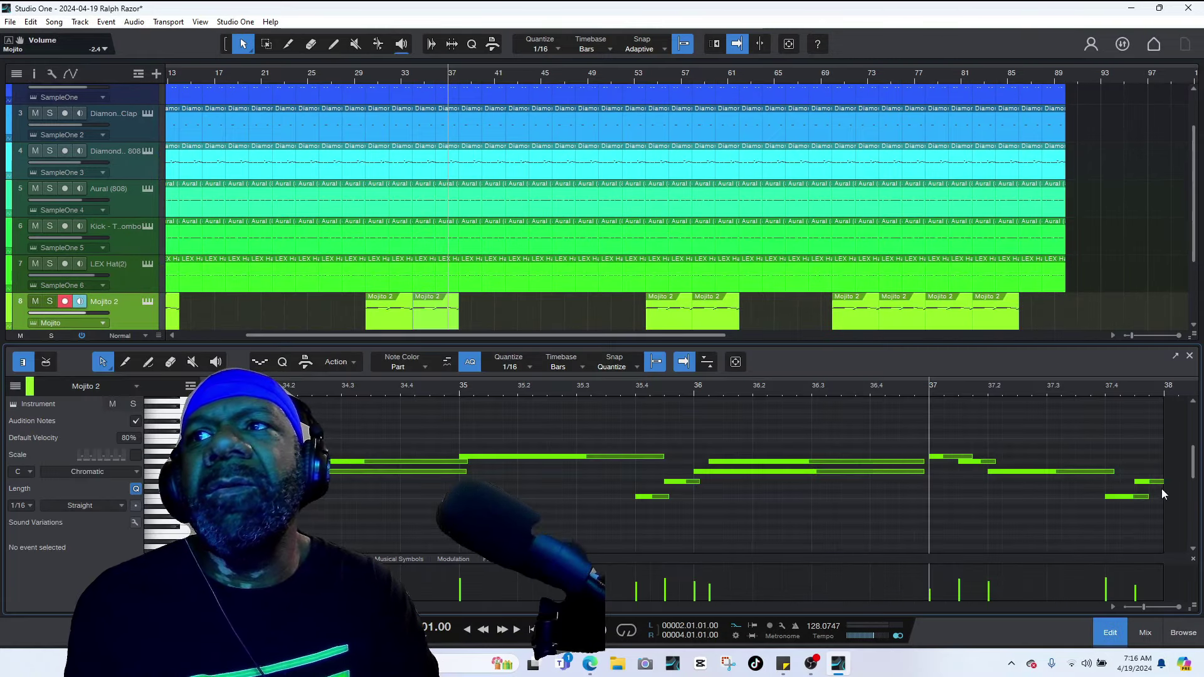
key("Delete")
left_click(1128, 496)
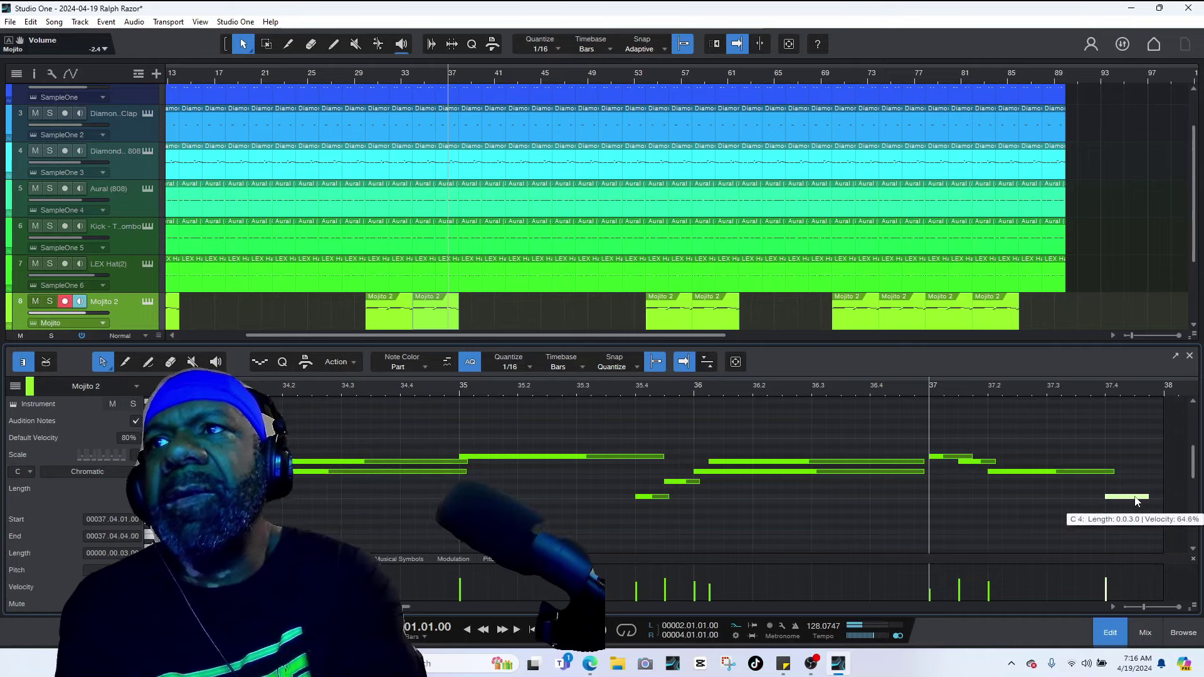
key("Delete")
key("space")
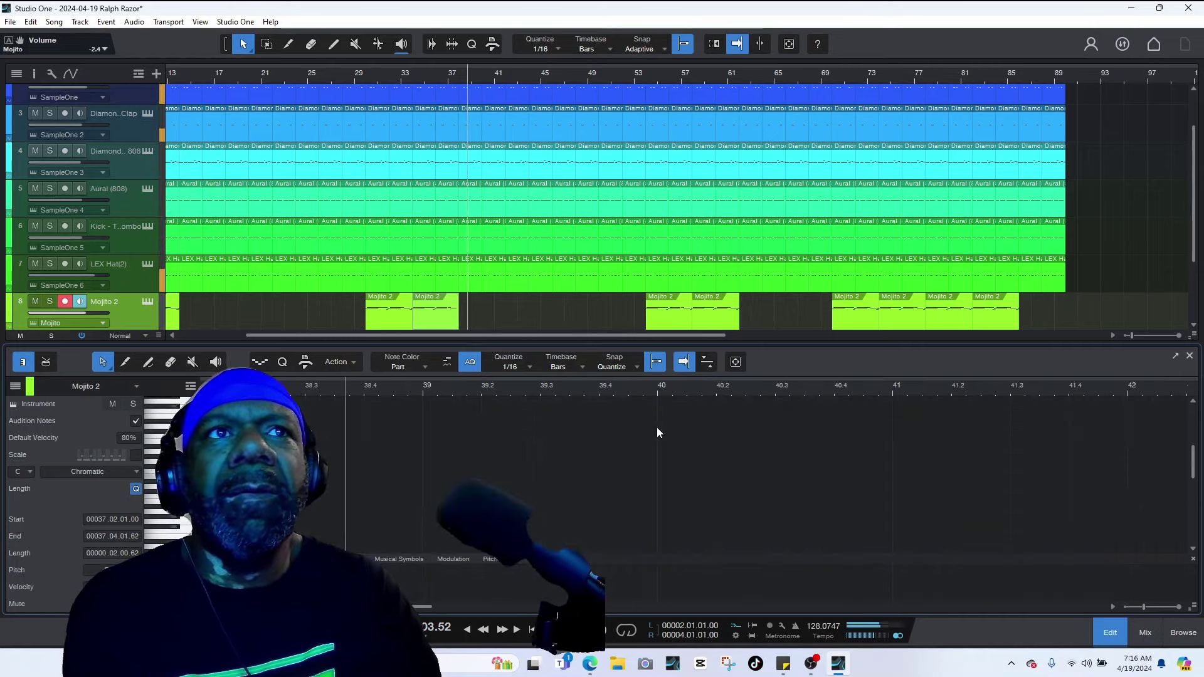
key("space")
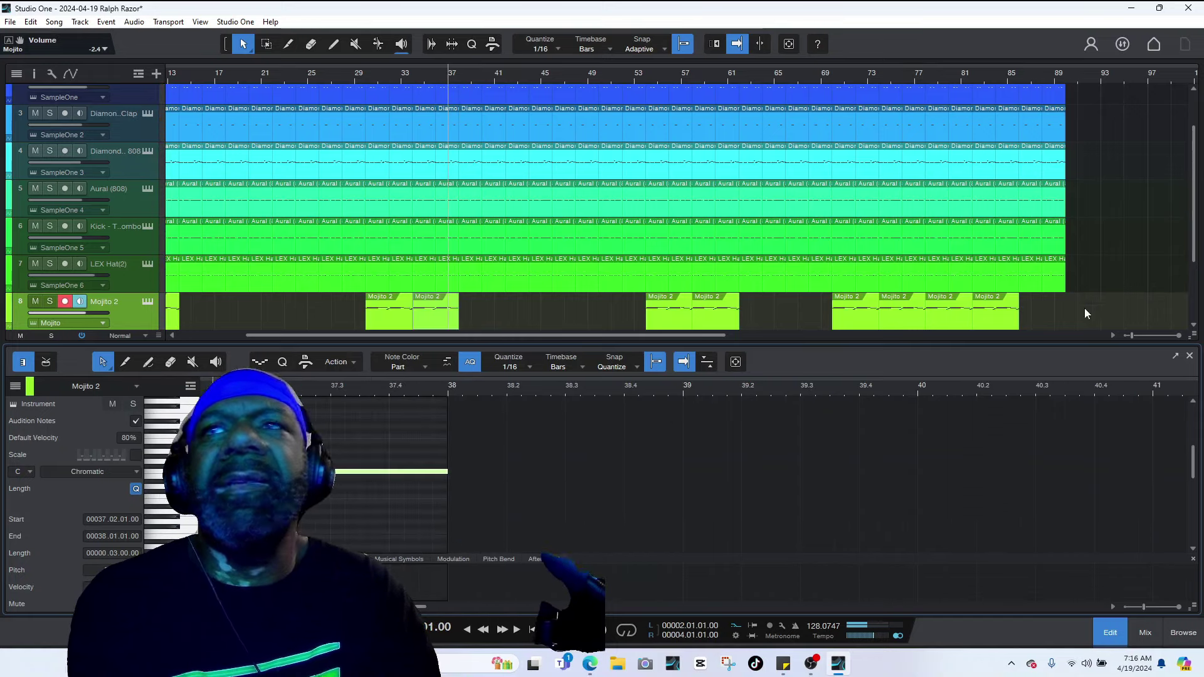
- Close the note editor and merge the two Mojito 2 clips in bars 30–38 into one
left_click(1189, 357)
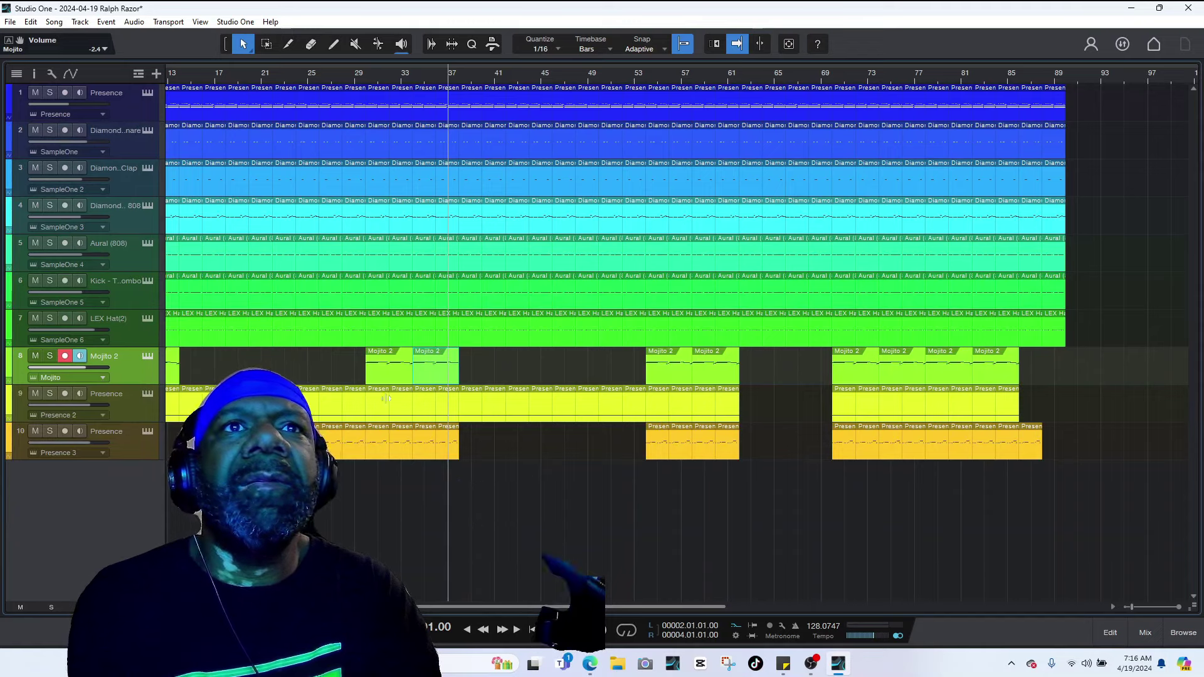
right_click(392, 367)
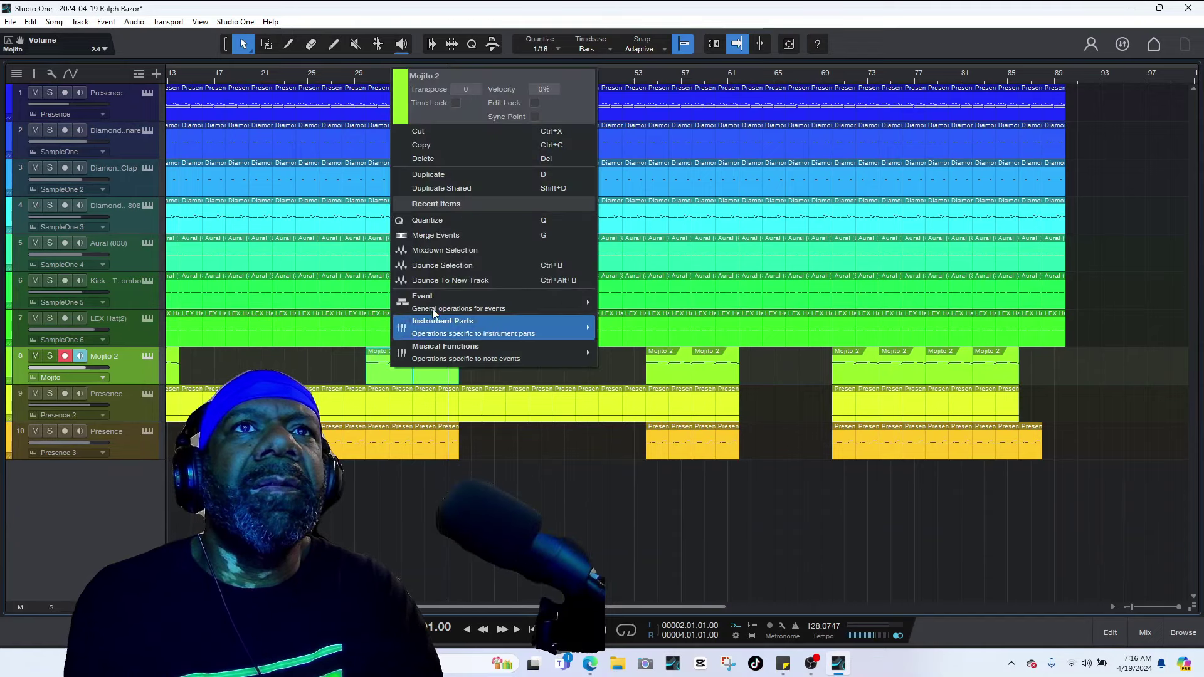
mouse_move(437, 301)
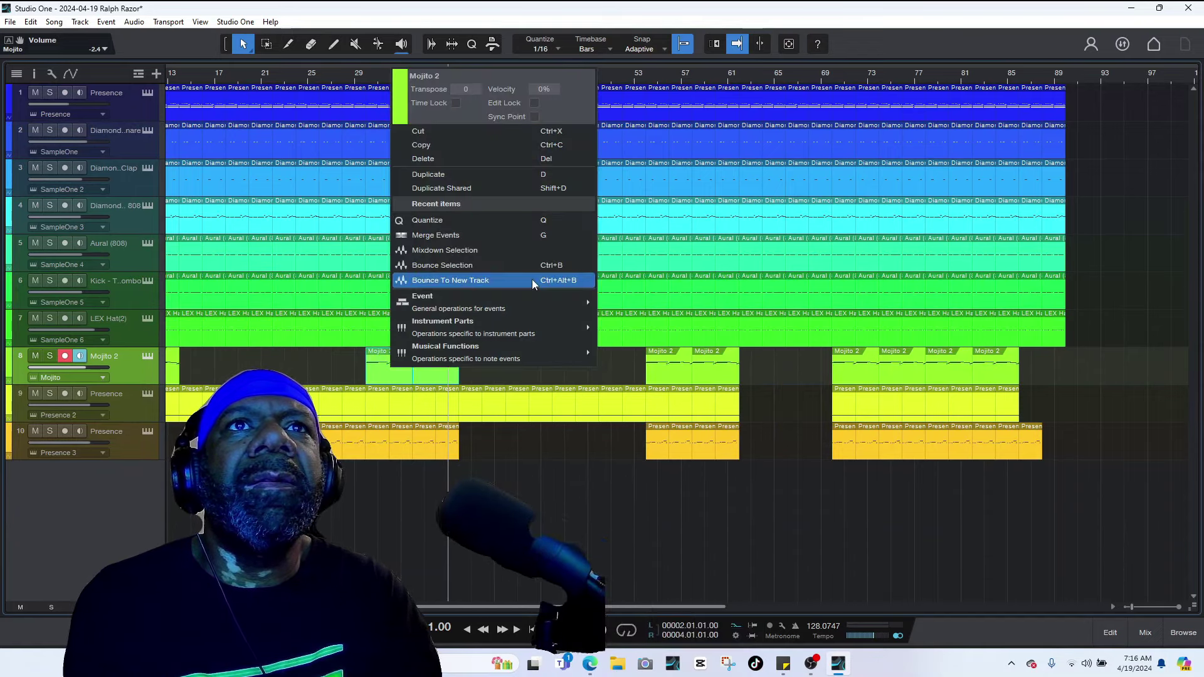
left_click(529, 238)
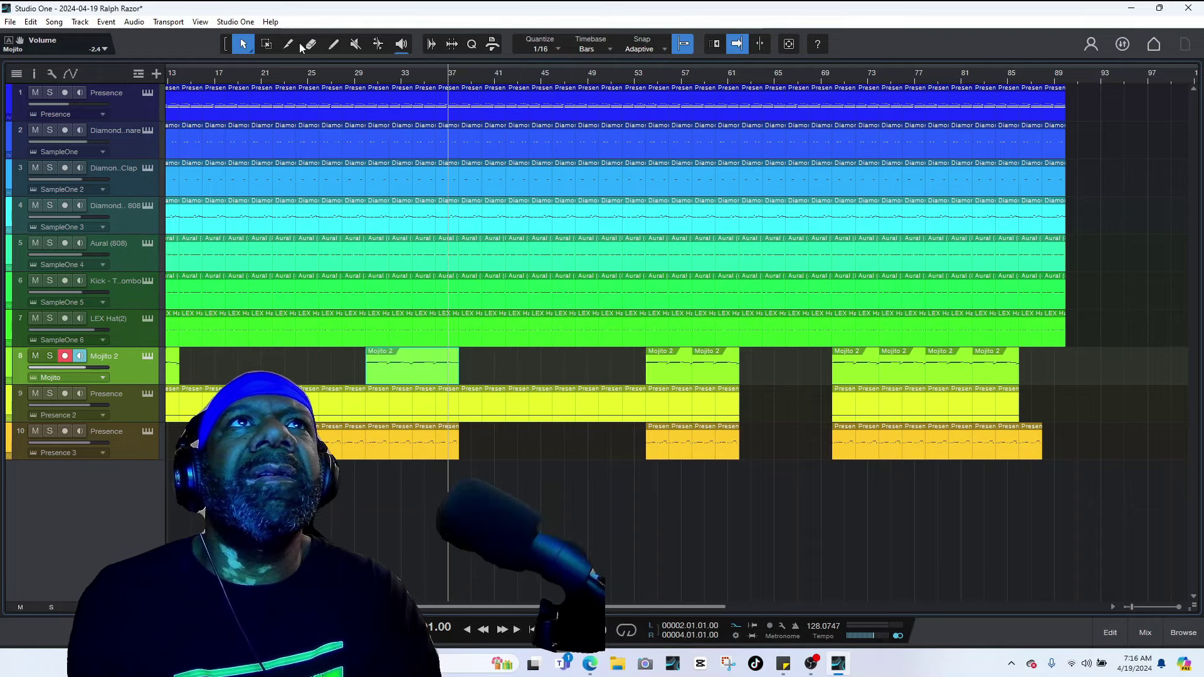
- Erase the Mojito 2 clips from bar 54 onward, and undo the erasure of those in bars 70–86
left_click(740, 362)
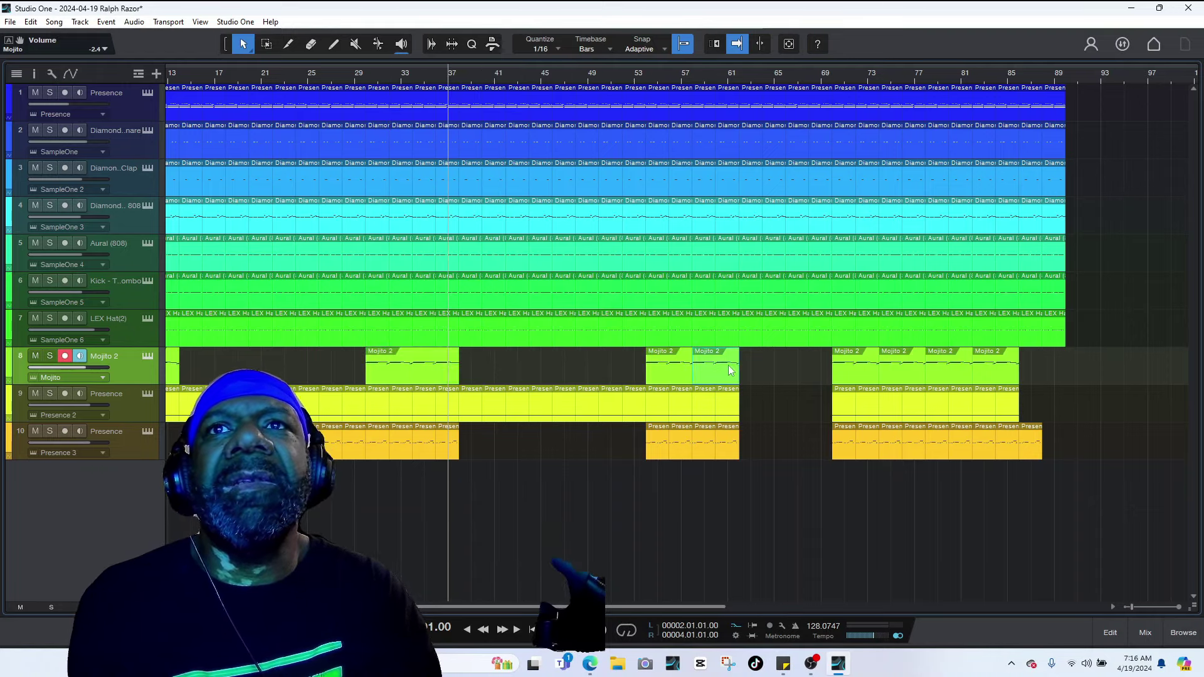
left_click(310, 44)
mouse_move(733, 344)
left_mouse_down()
mouse_move(679, 362)
mouse_move(1046, 366)
left_mouse_up()
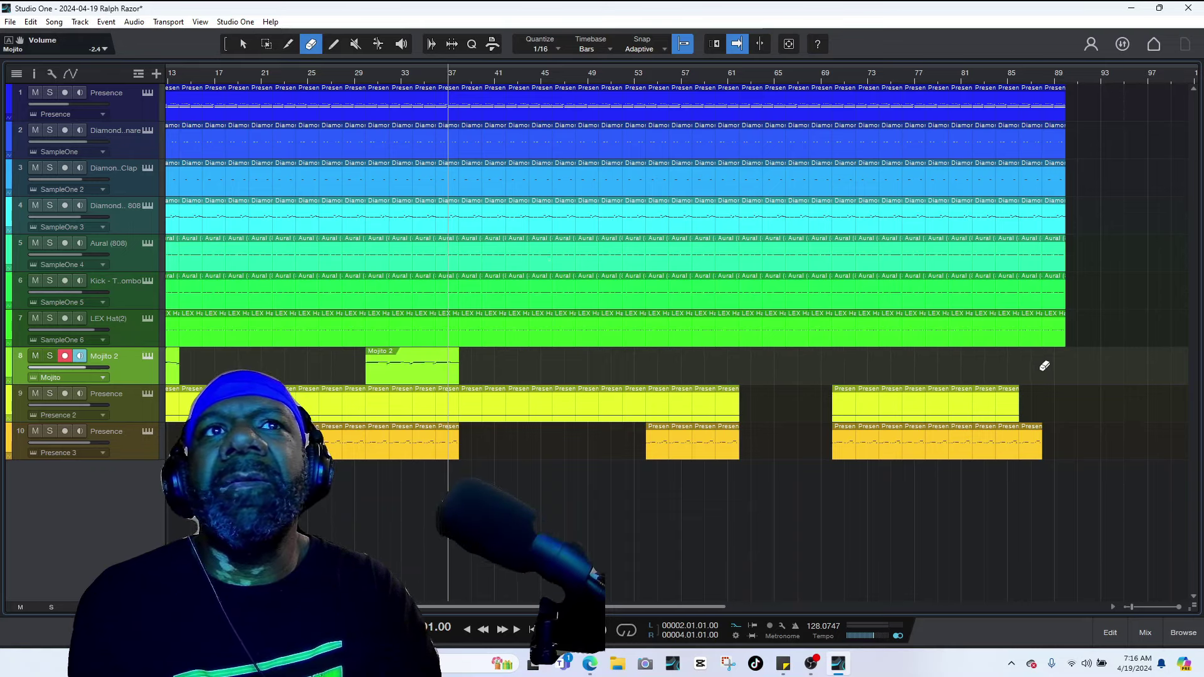
key("ctrl+z")
key("ctrl+z")
key("ctrl+z")
key("ctrl+z")
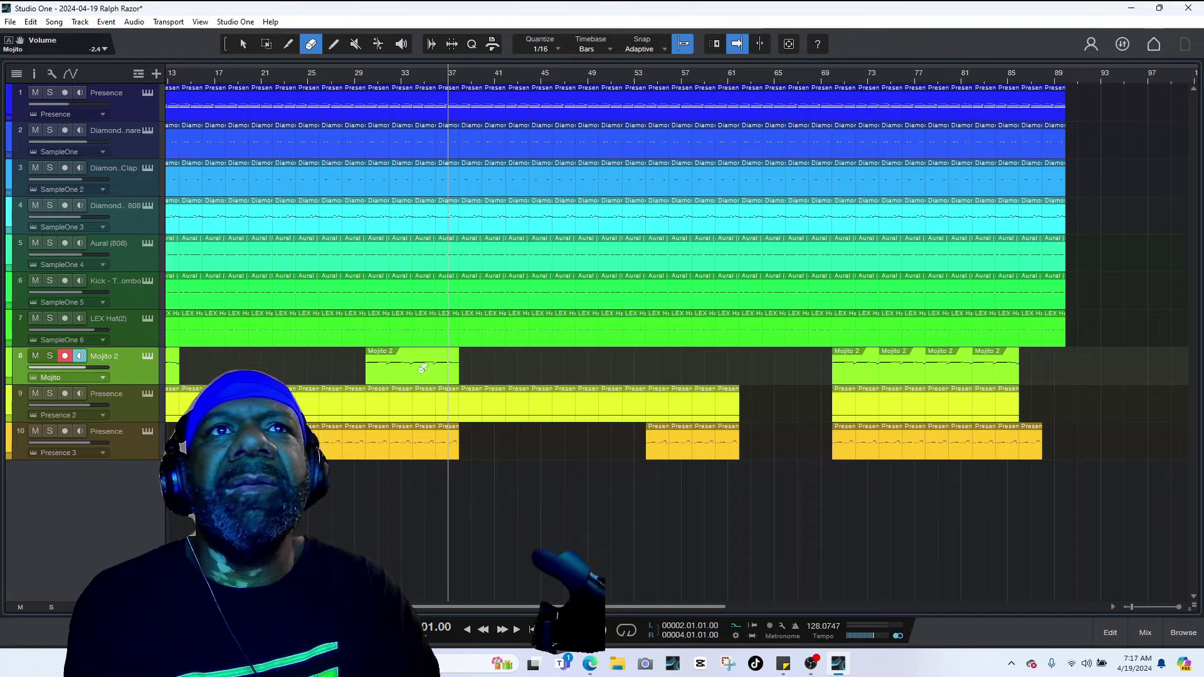
- Duplicate the merged Mojito 2 clip and place the copy in bars 54–62
left_click(244, 44)
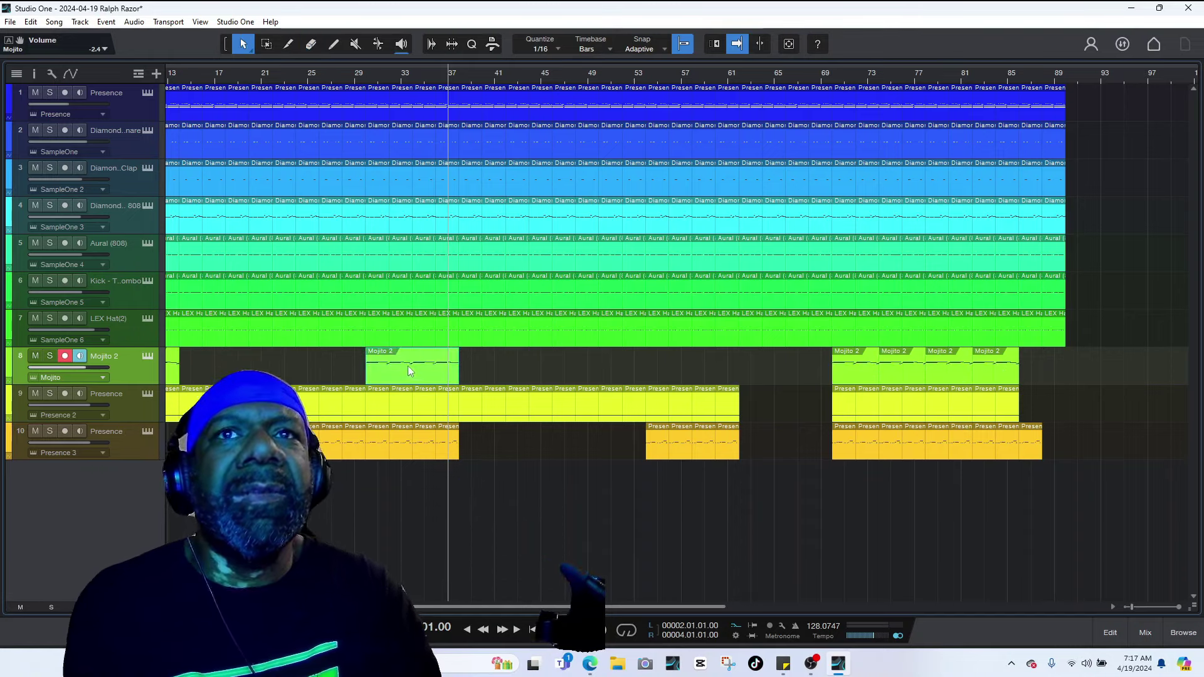
key("d")
left_click_drag(526, 366, 712, 374)
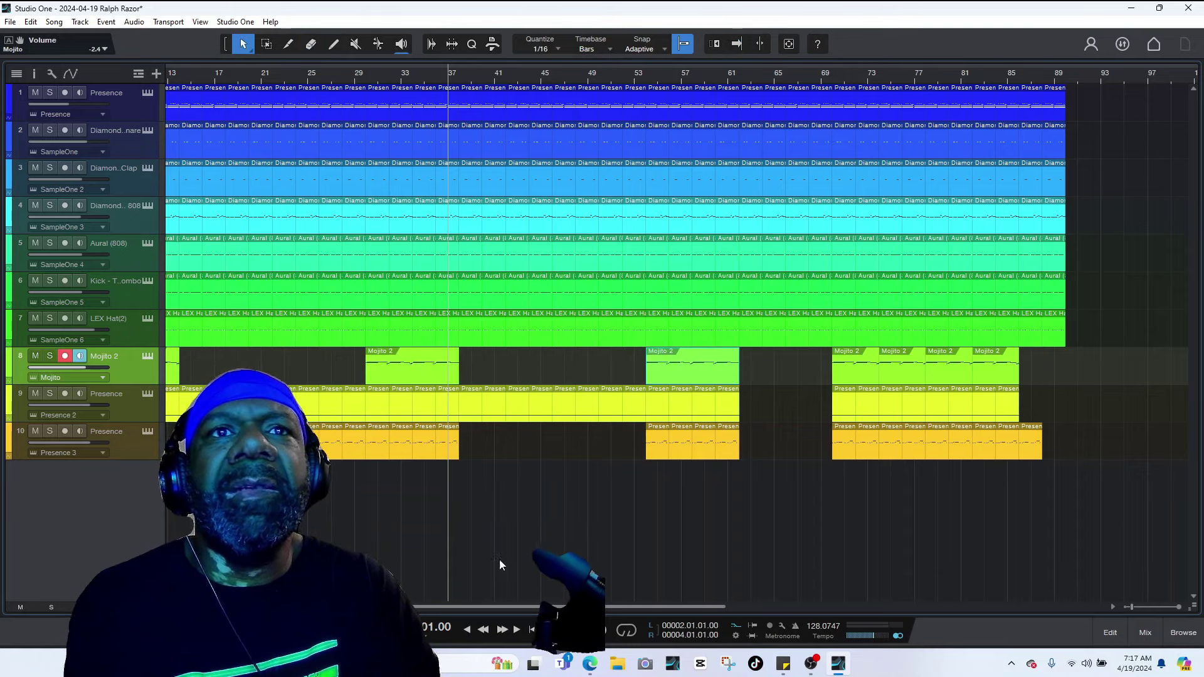
- Replace the two Mojito 2 clips in bars 5–14 with a copy of the merged clip placed in bars 6–14
scroll(303, 377, "left", 5)
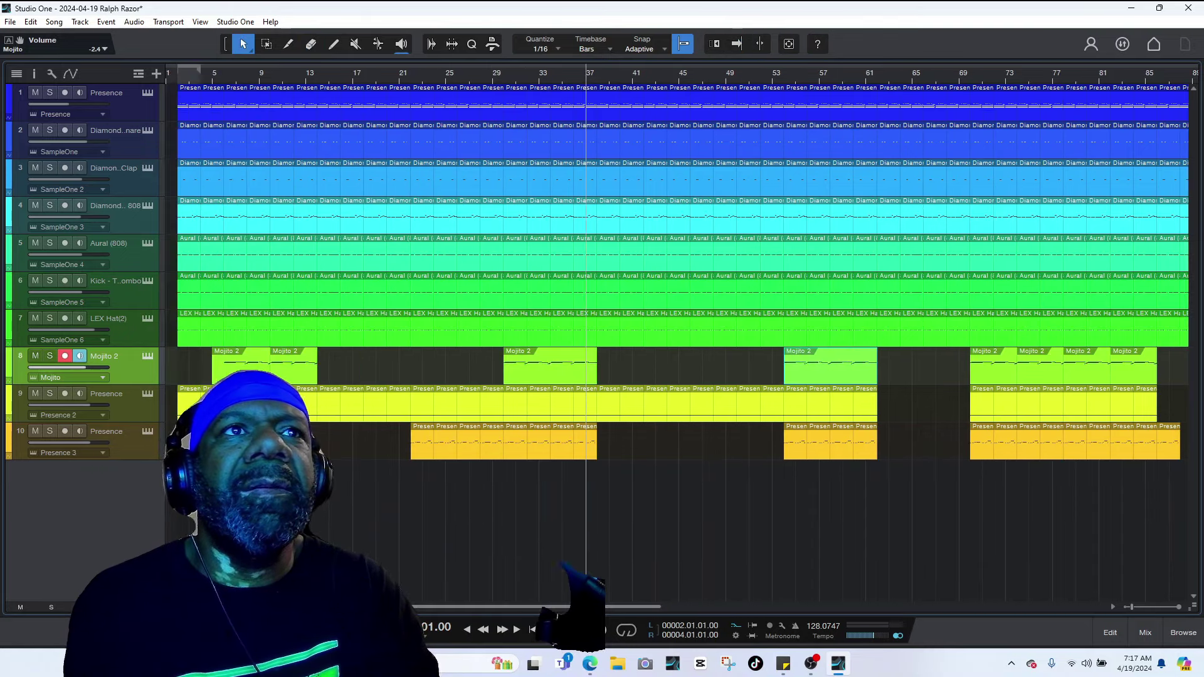
left_click(303, 376)
key("Delete")
left_click(238, 370)
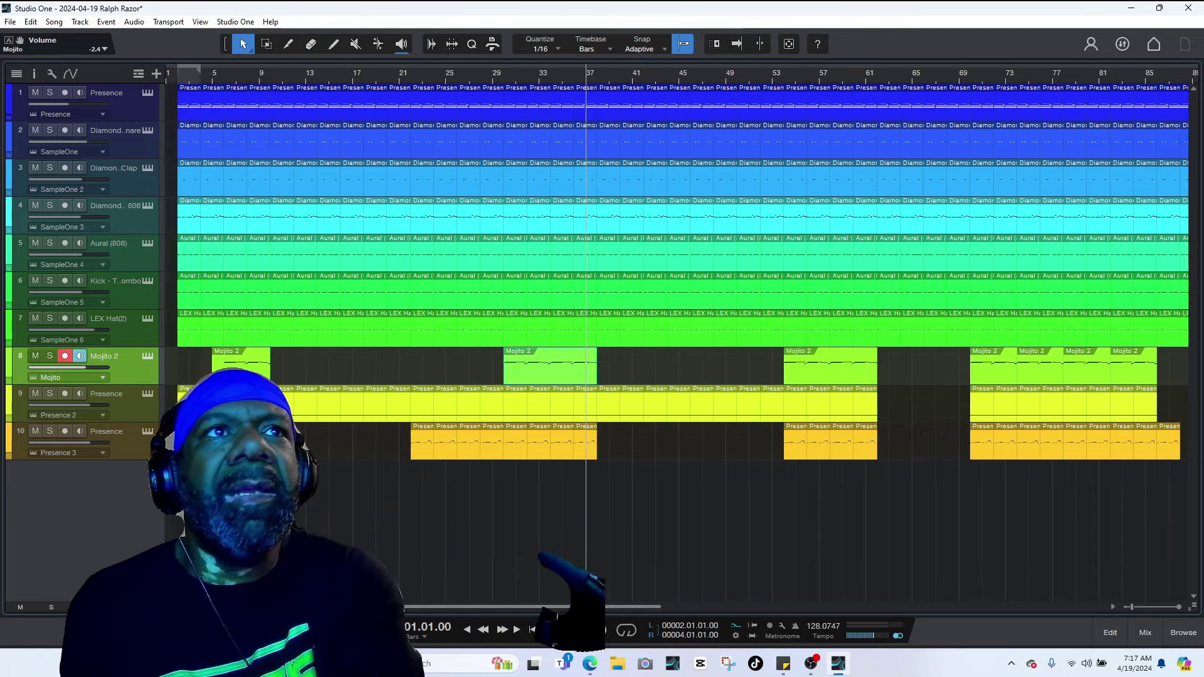
key("Delete")
left_click(505, 366)
key("ctrl+d")
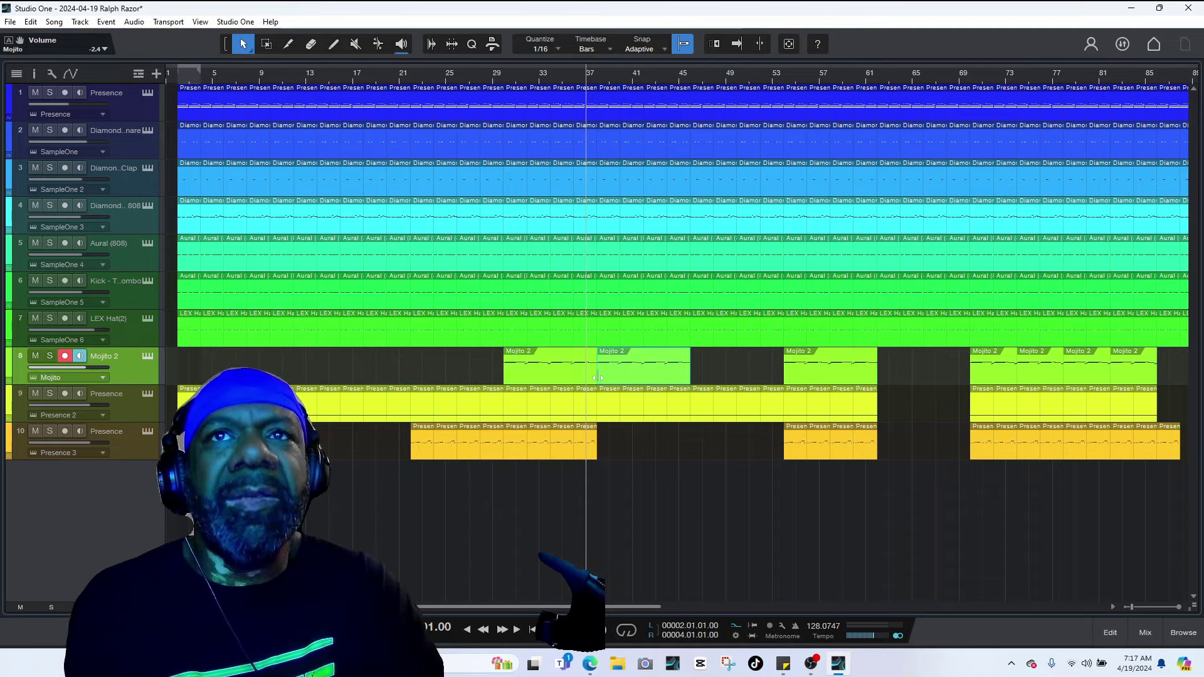
left_click_drag(628, 375, 259, 350)
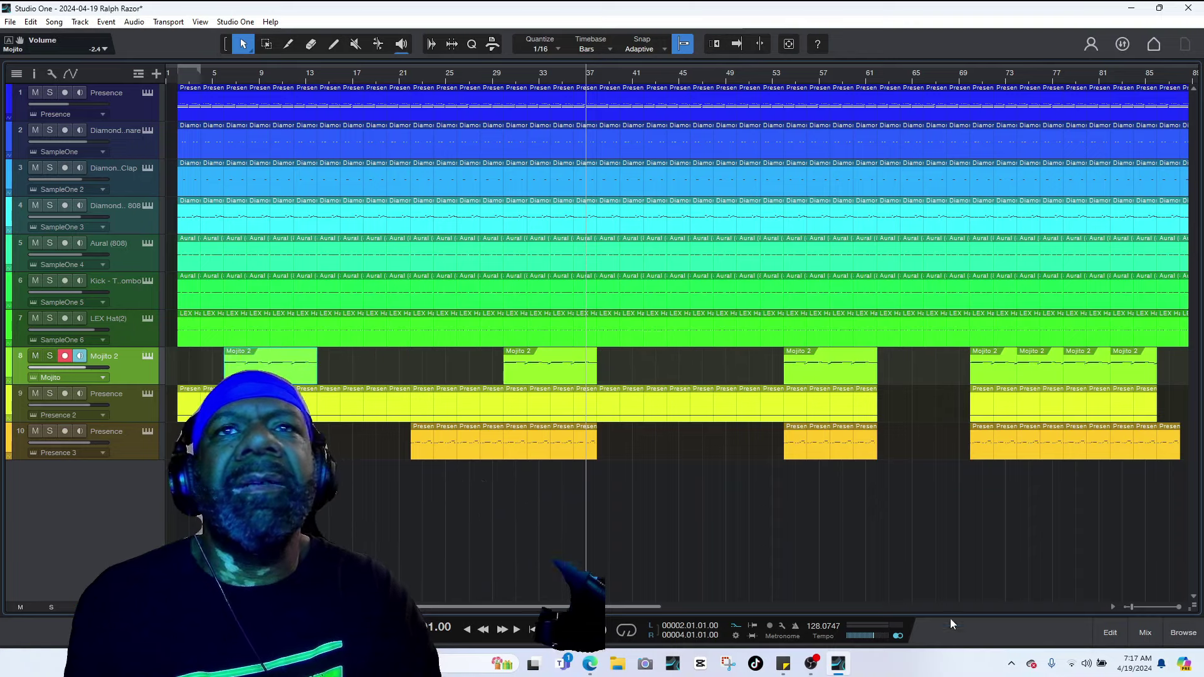
- During playback, duplicate the four track 10 clips in bars 30–38 and move the copies to bars 46–54
key("space")
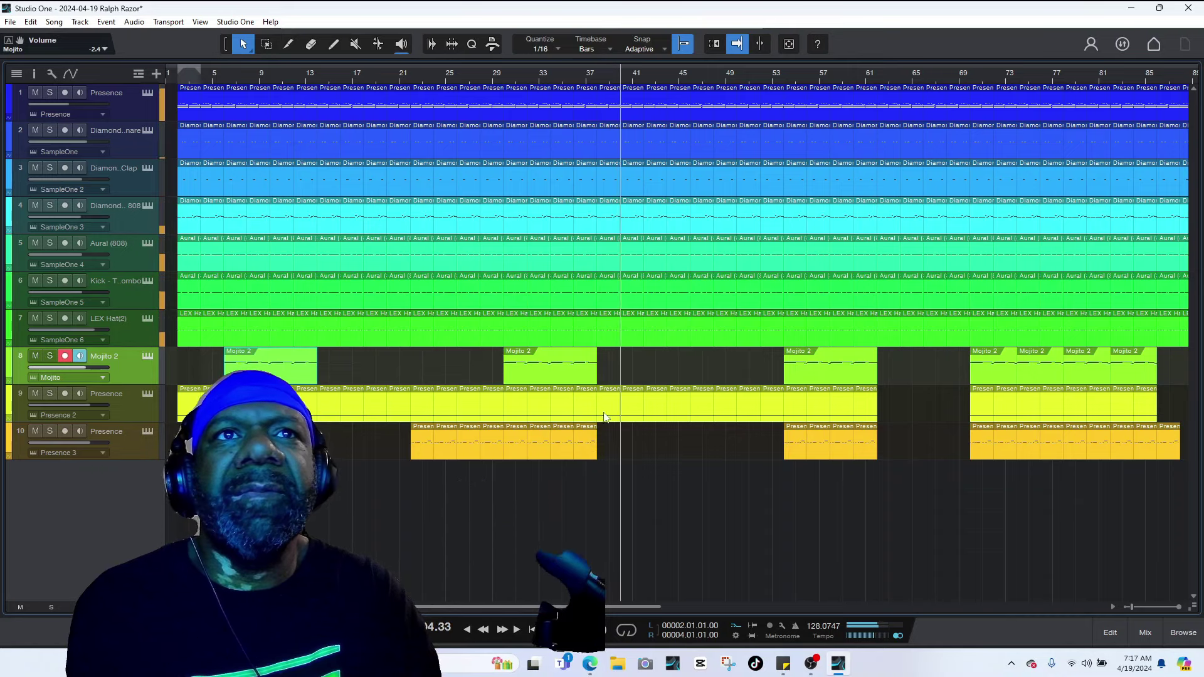
left_click_drag(633, 443, 464, 466)
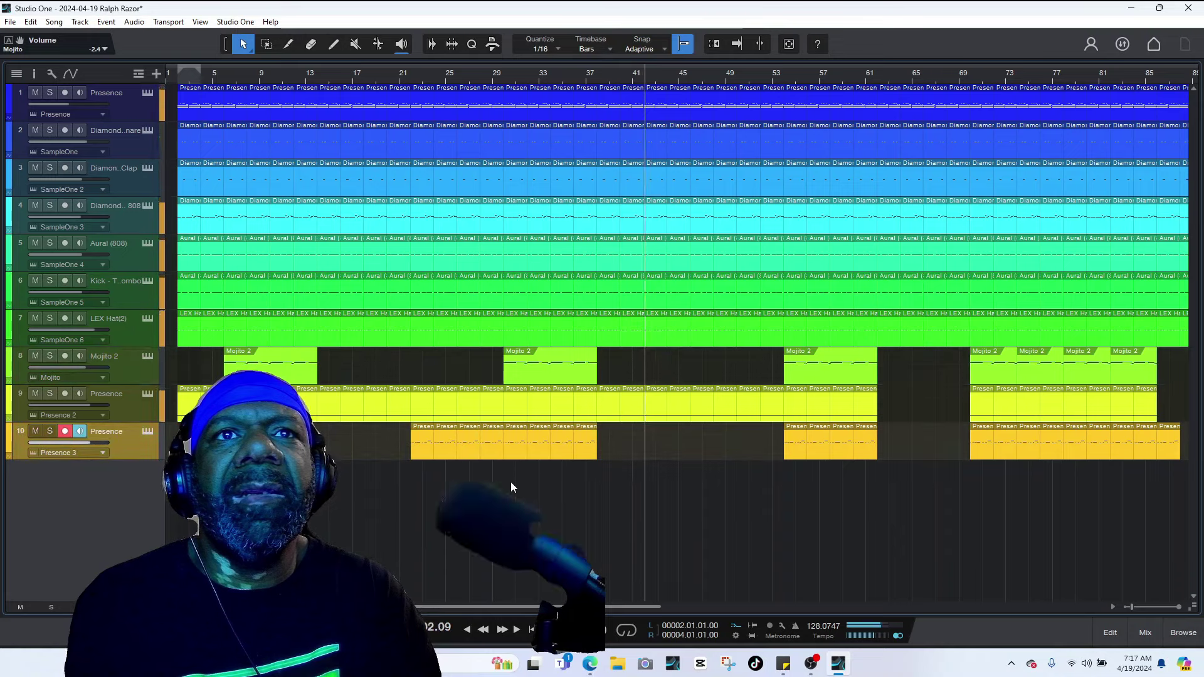
left_click_drag(654, 446, 518, 456)
key("d")
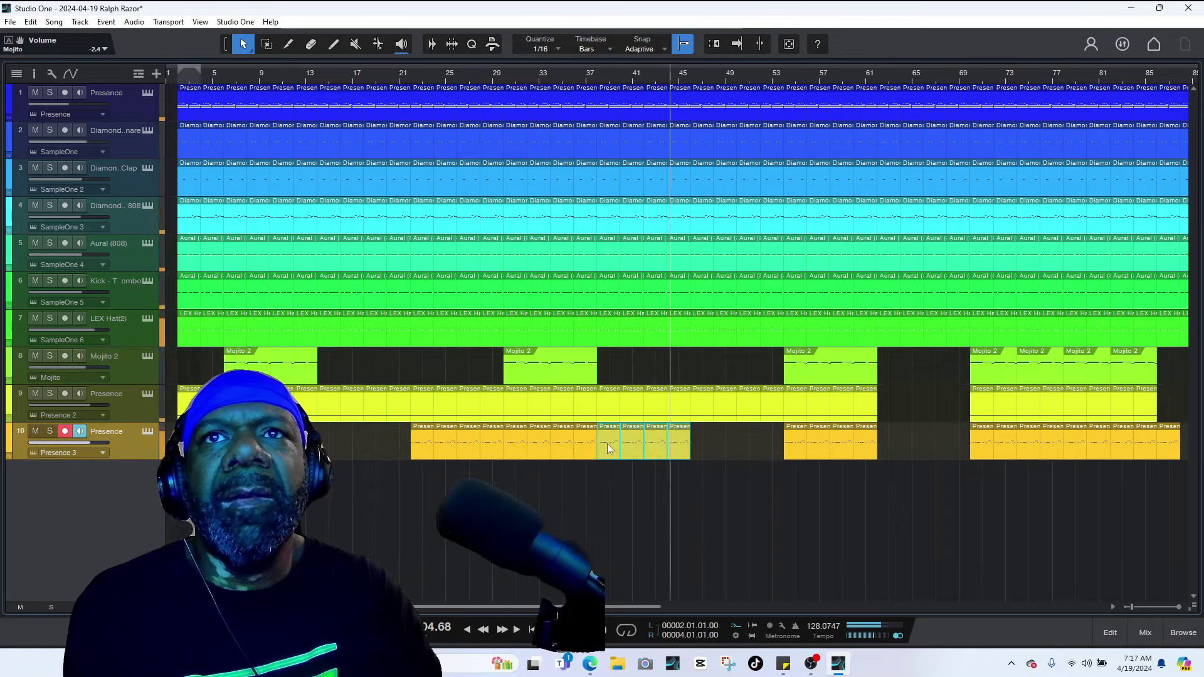
left_click_drag(614, 442, 701, 446)
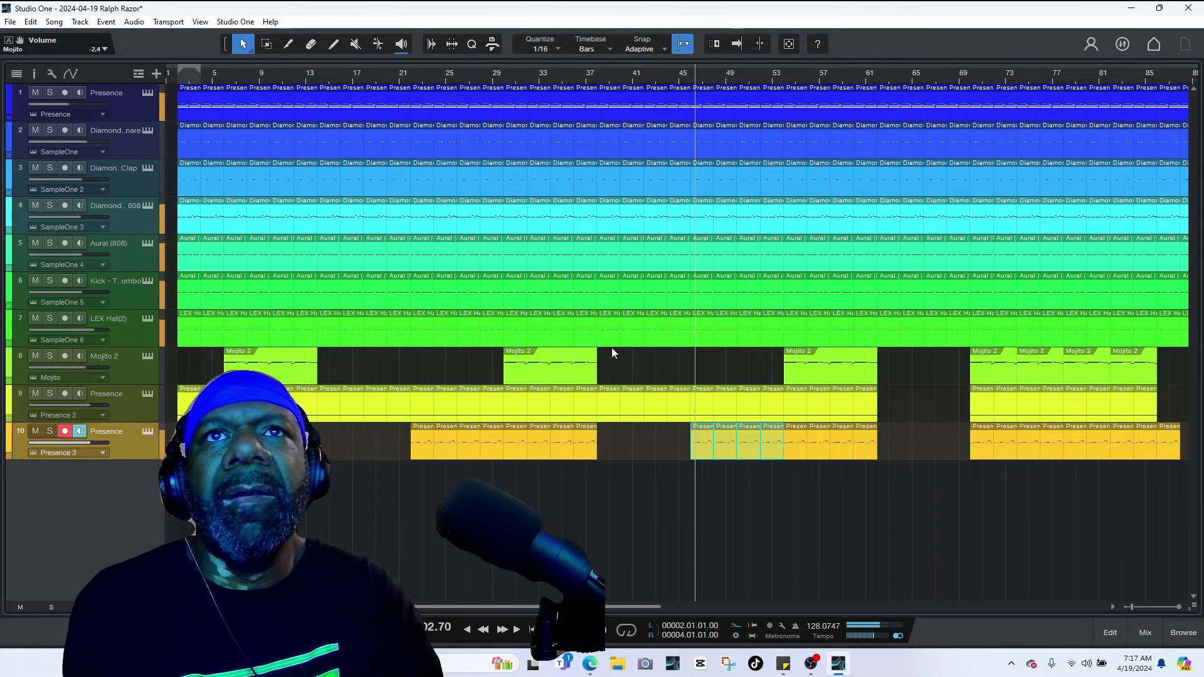
key("space")
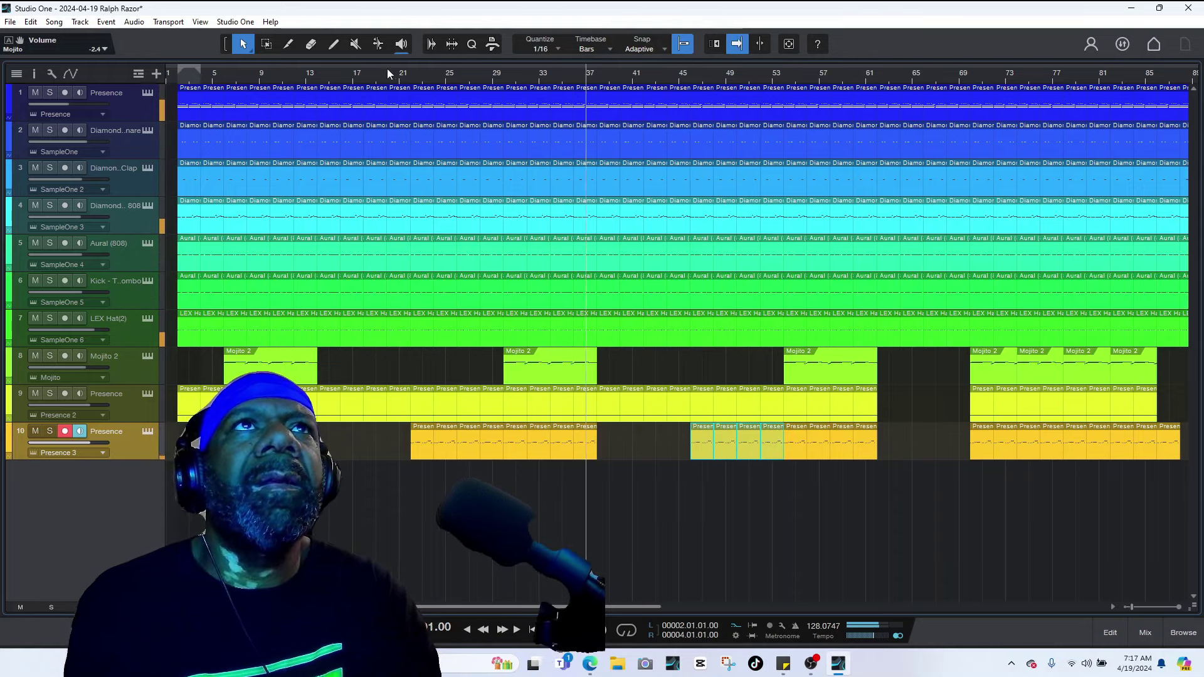
- Erase the clips on tracks 4–6 in bars 38–42 to drop out the 808s and kick
left_click(315, 44)
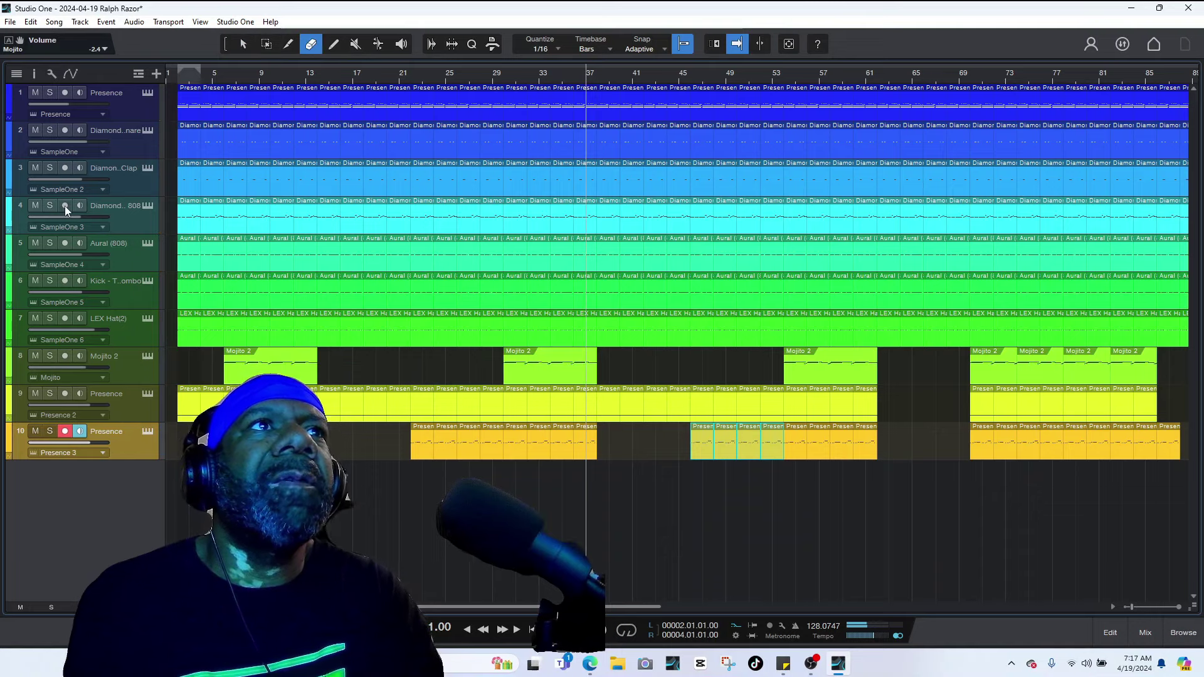
left_click(610, 217)
left_click(630, 219)
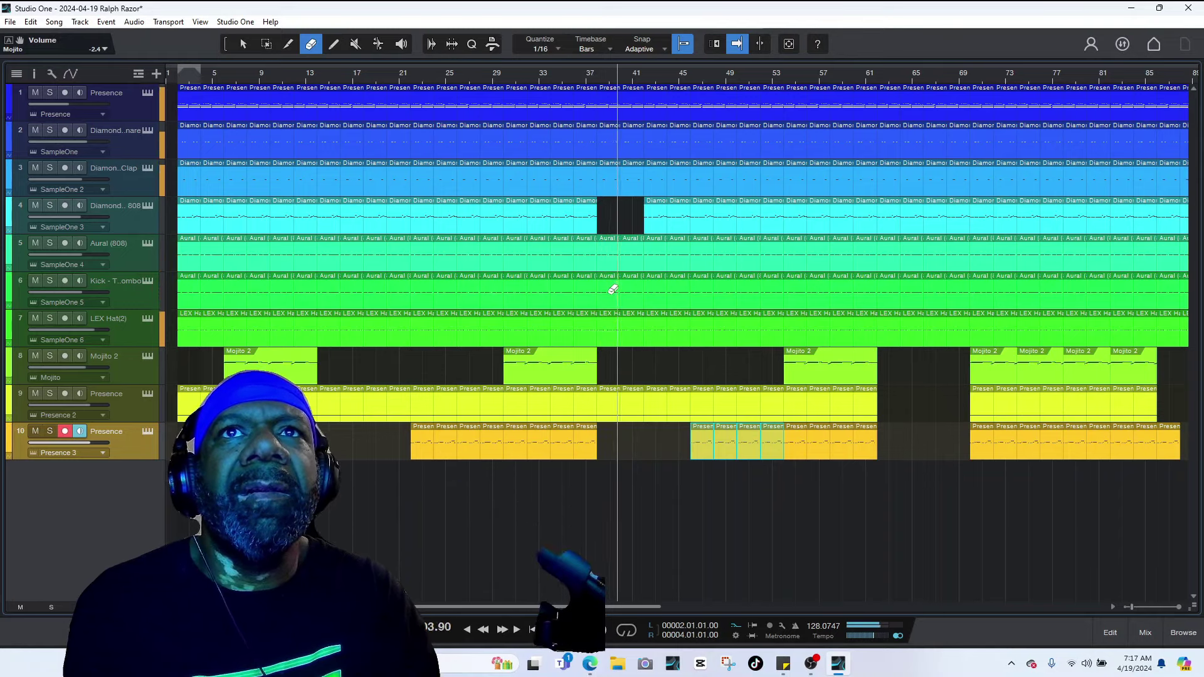
left_click_drag(613, 289, 637, 282)
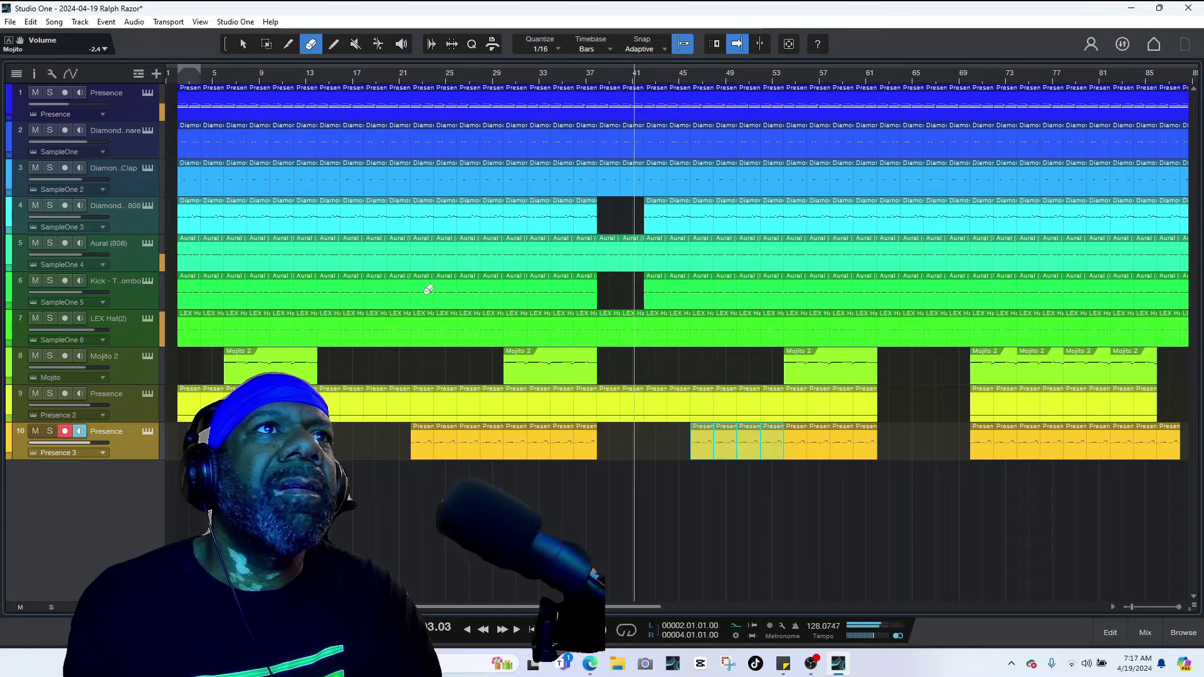
left_click(616, 247)
left_click(632, 247)
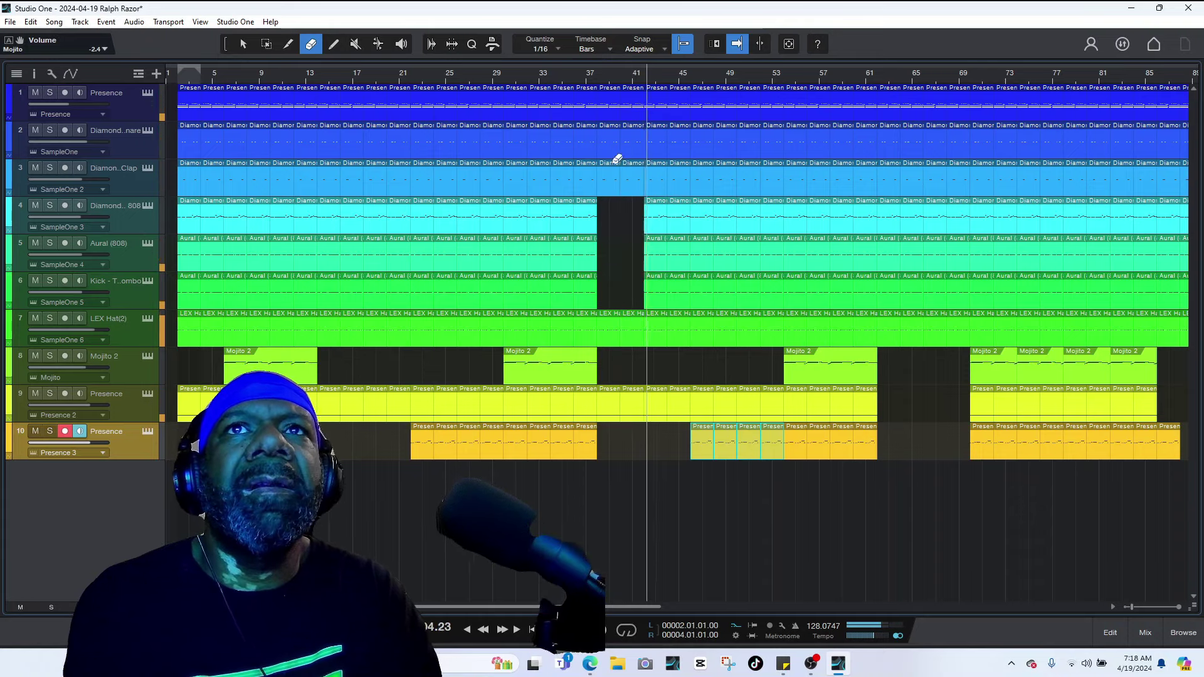
- Replay from bar 37 and erase the clips on tracks 4–6 in bars 62–64
left_click(592, 80)
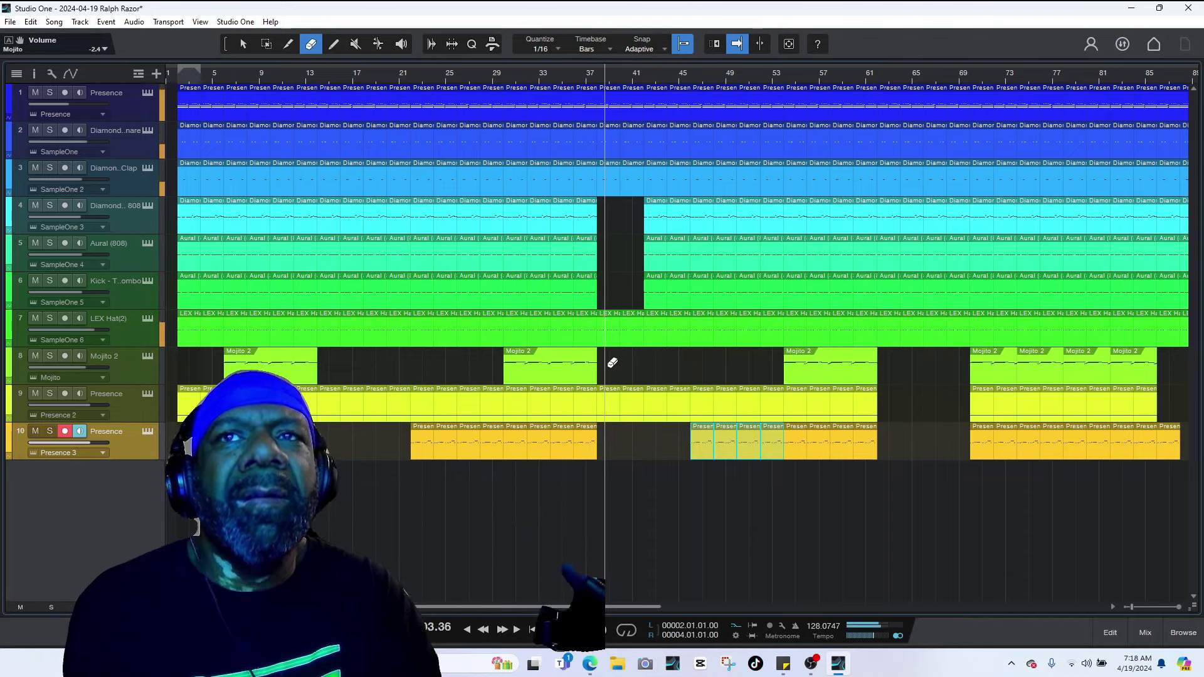
scroll(666, 586, "right", 3)
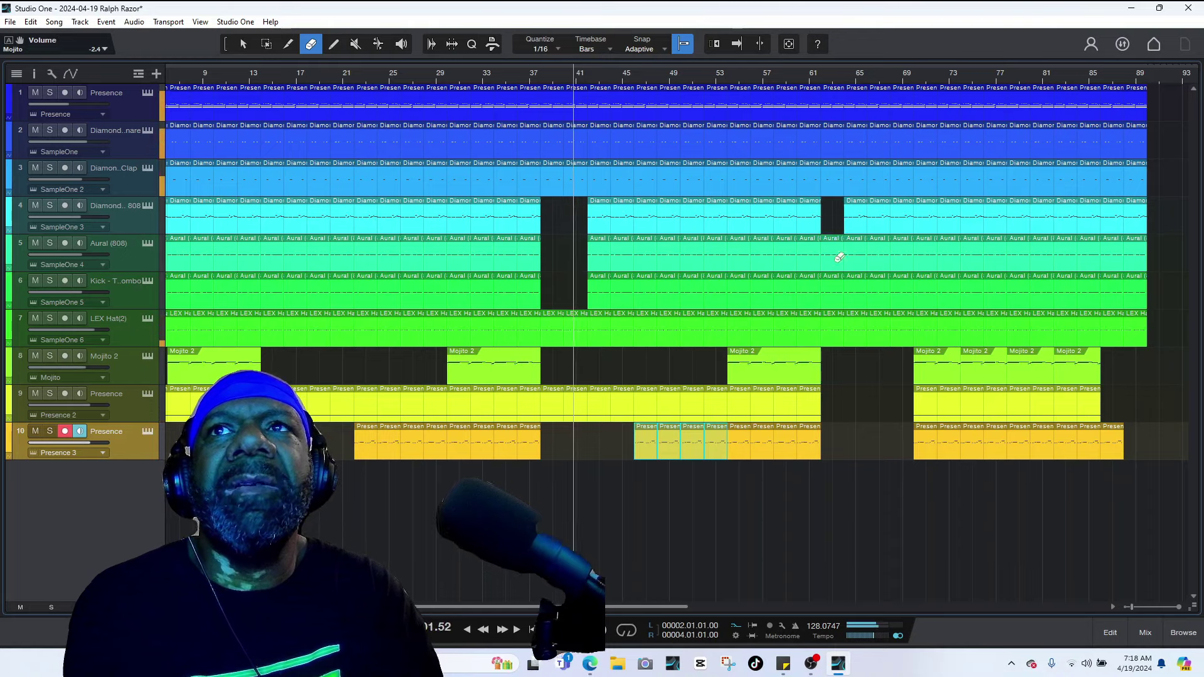
left_click_drag(839, 257, 836, 274)
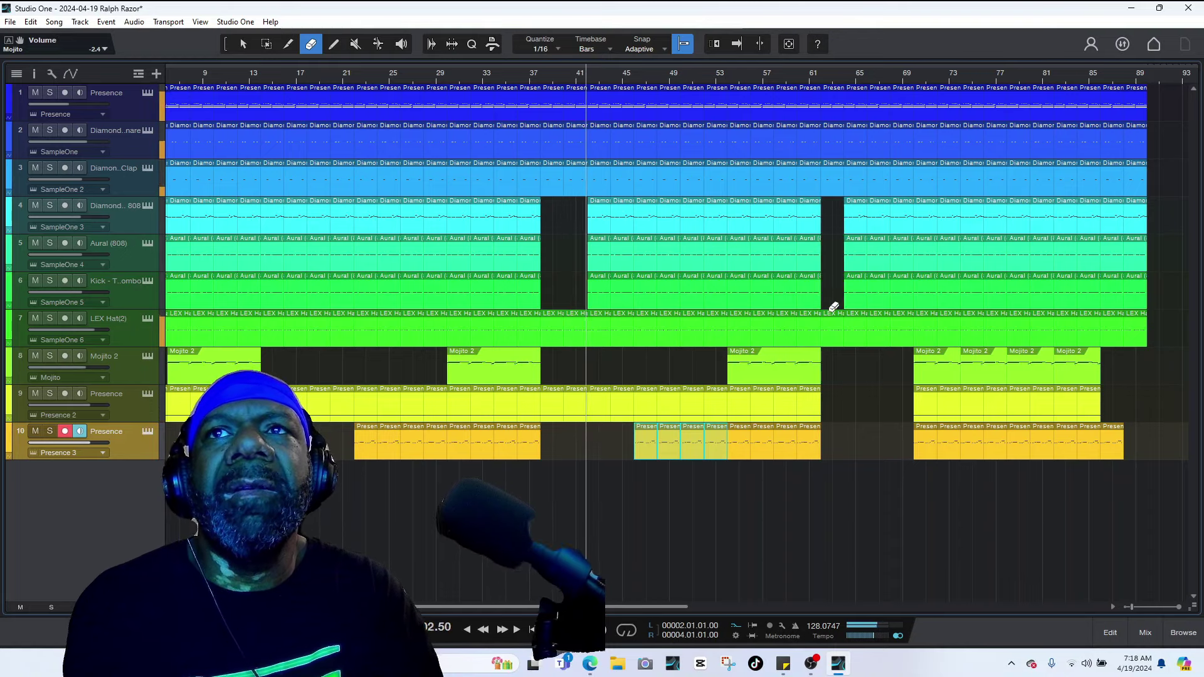
- Erase the clips on tracks 4–6 in bars 64–70 to lengthen the 808 and kick drop-out
left_click(859, 213)
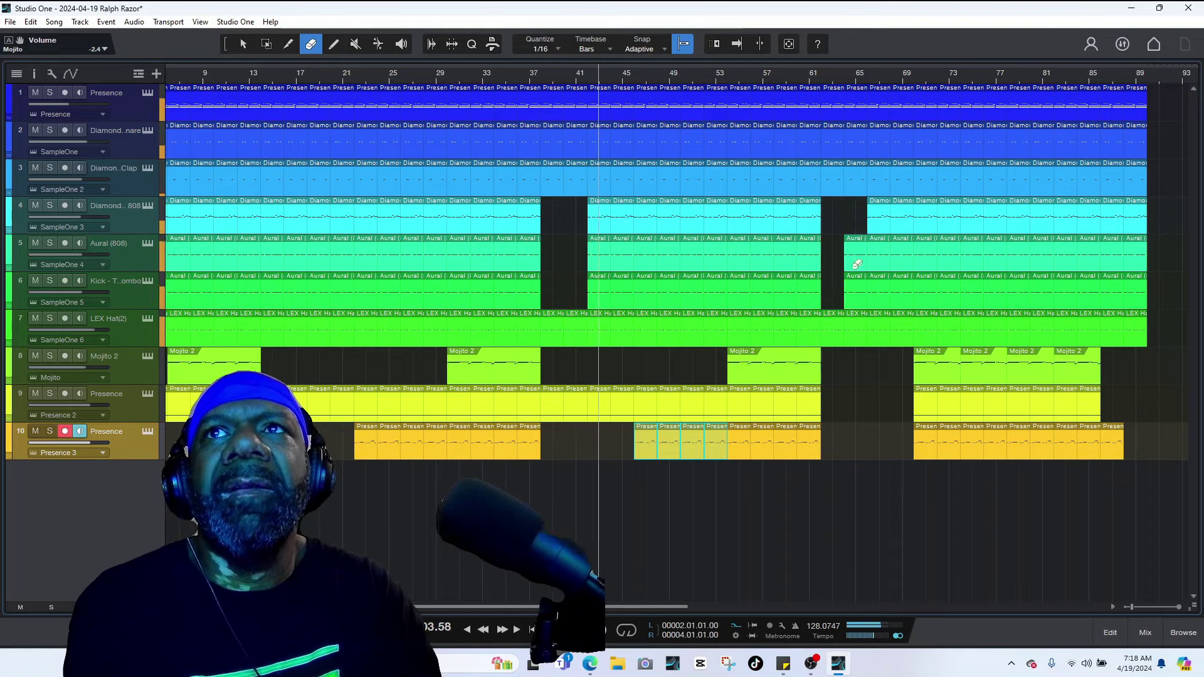
left_click(856, 289)
left_click(856, 250)
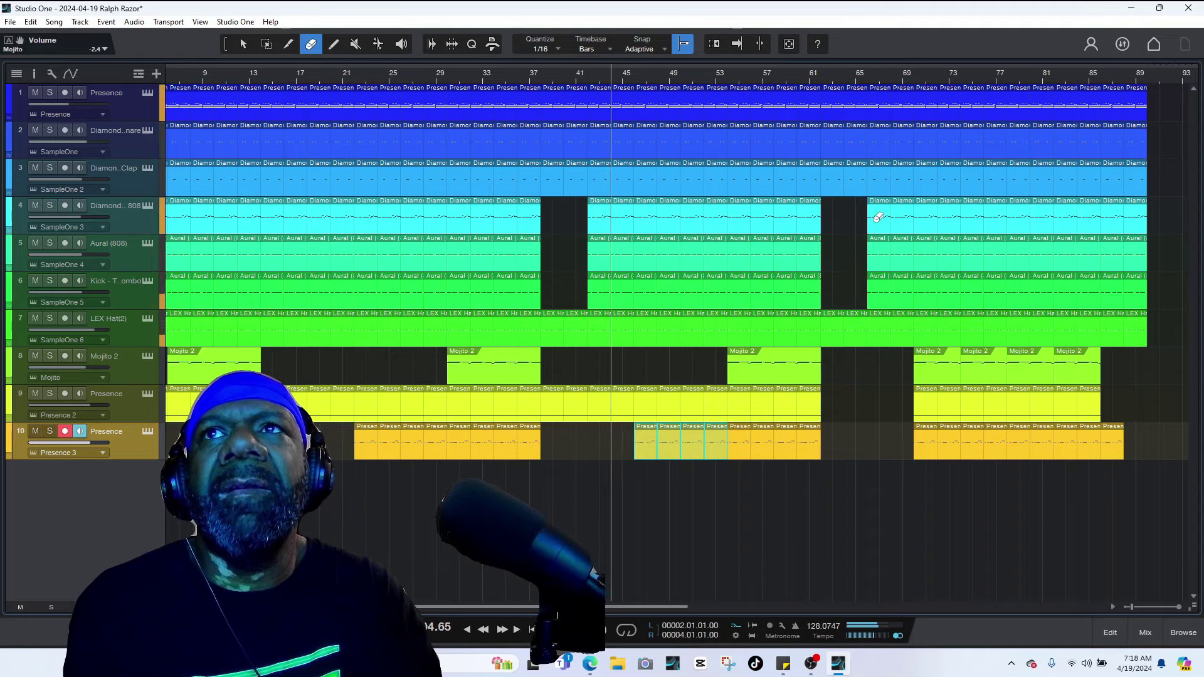
mouse_move(878, 217)
left_mouse_down()
mouse_move(883, 283)
mouse_move(895, 279)
mouse_move(897, 239)
left_mouse_up()
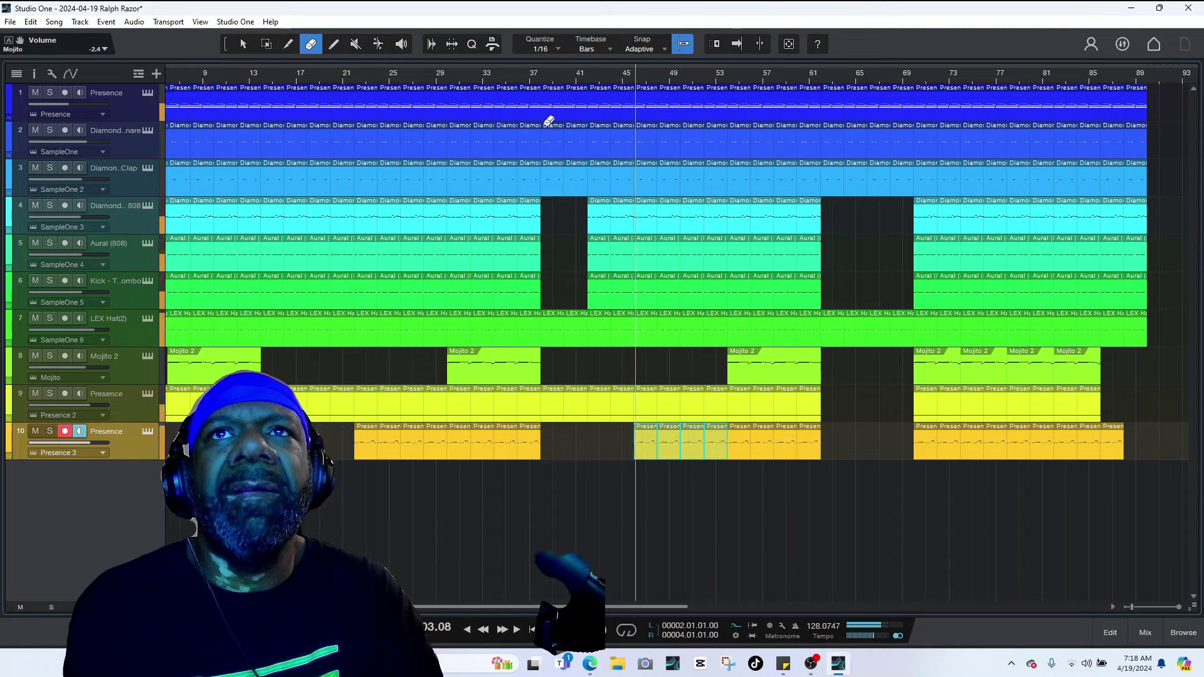
- Split the clips on tracks 4–7 at bar 53 and erase the pieces in bars 53–54
key("3")
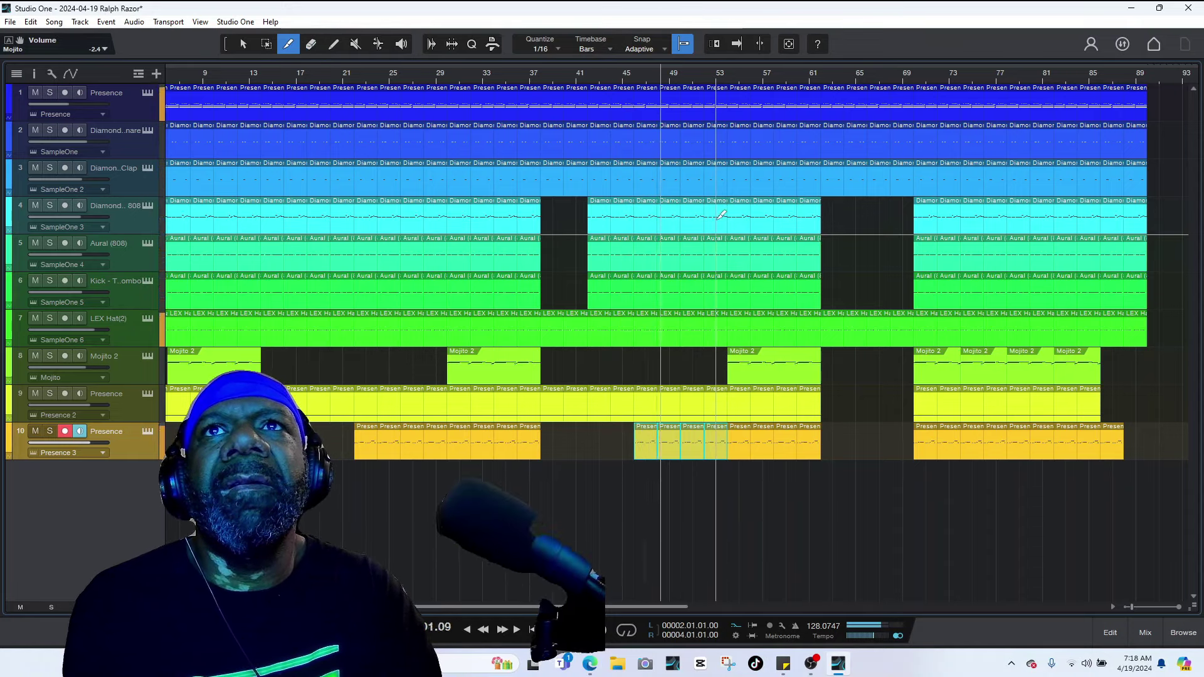
left_click(726, 209)
left_click(724, 245)
left_click(723, 277)
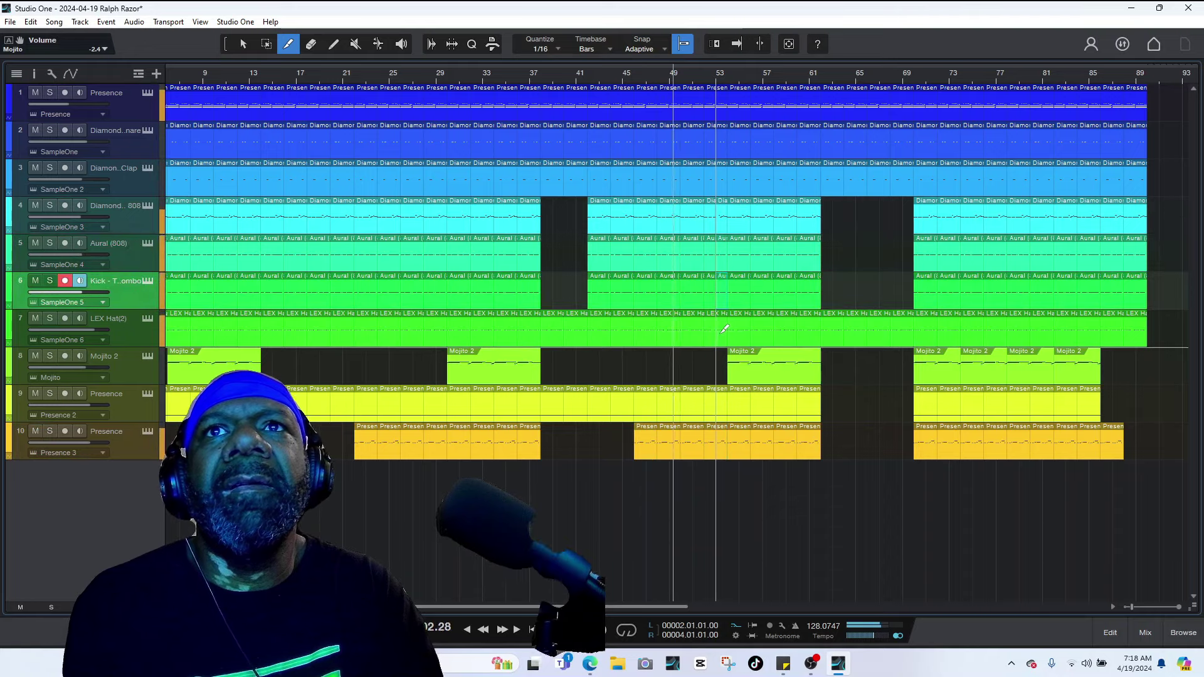
left_click(724, 329)
left_click(310, 46)
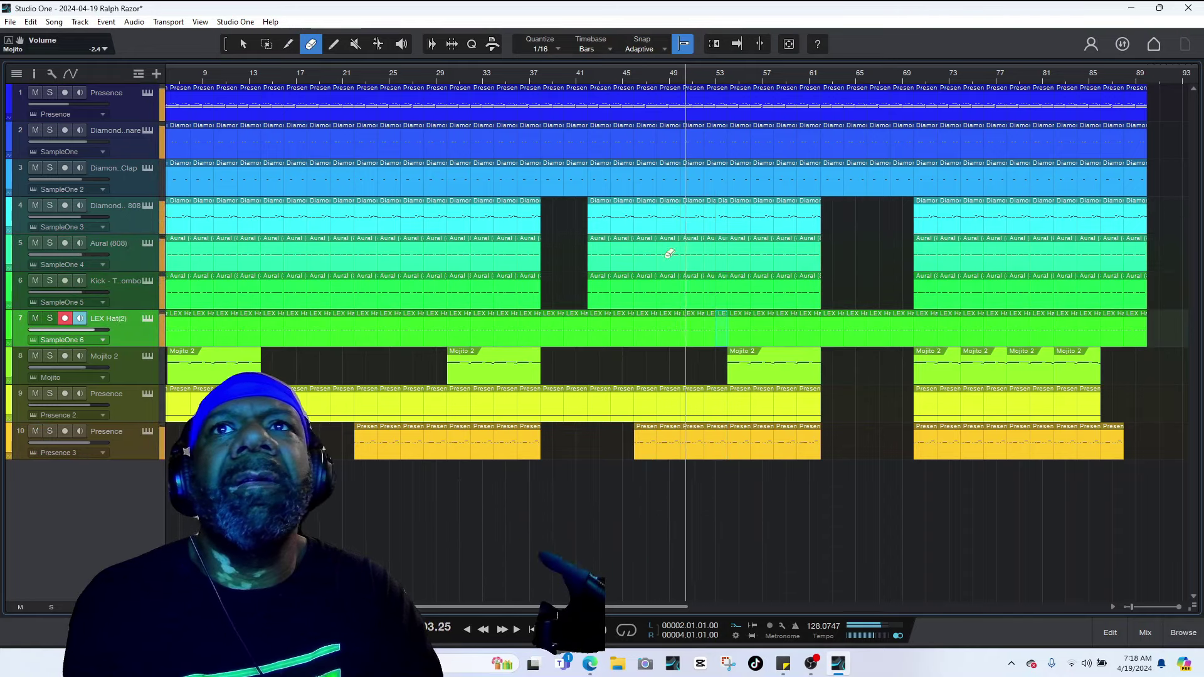
left_click(728, 291)
left_click(720, 247)
left_click(722, 216)
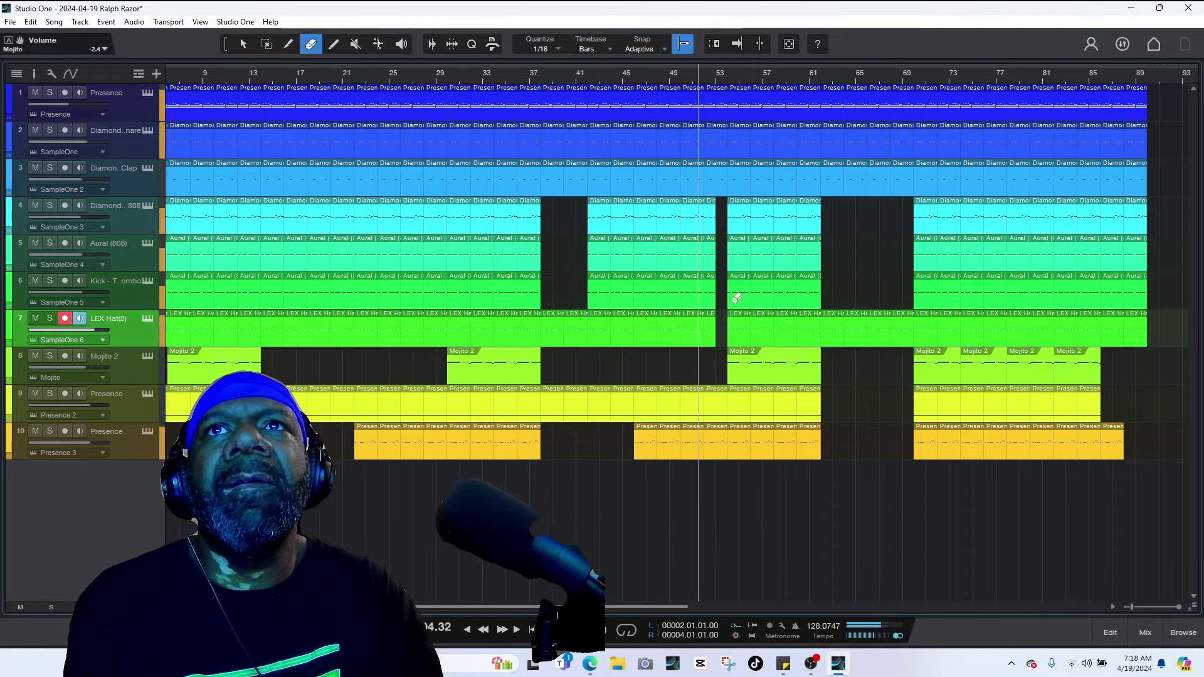
- Split the clips on tracks 4–7 at bar 29 and erase the pieces in bars 29–30
left_click(288, 43)
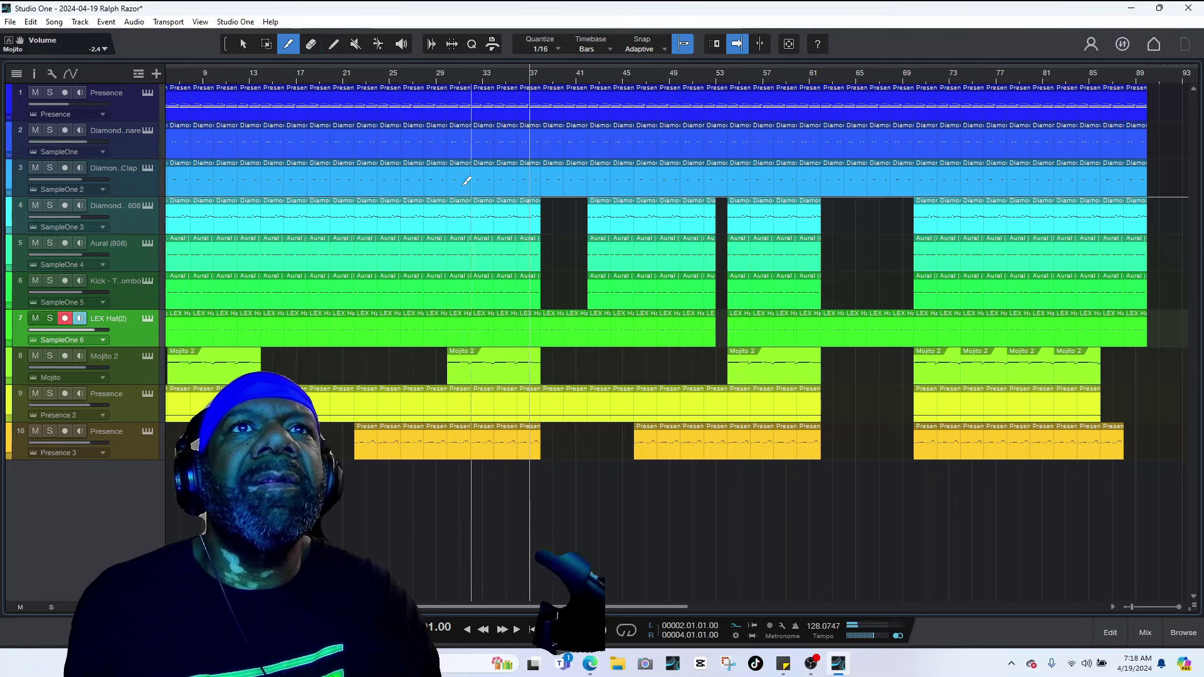
left_click(443, 215)
left_click(443, 251)
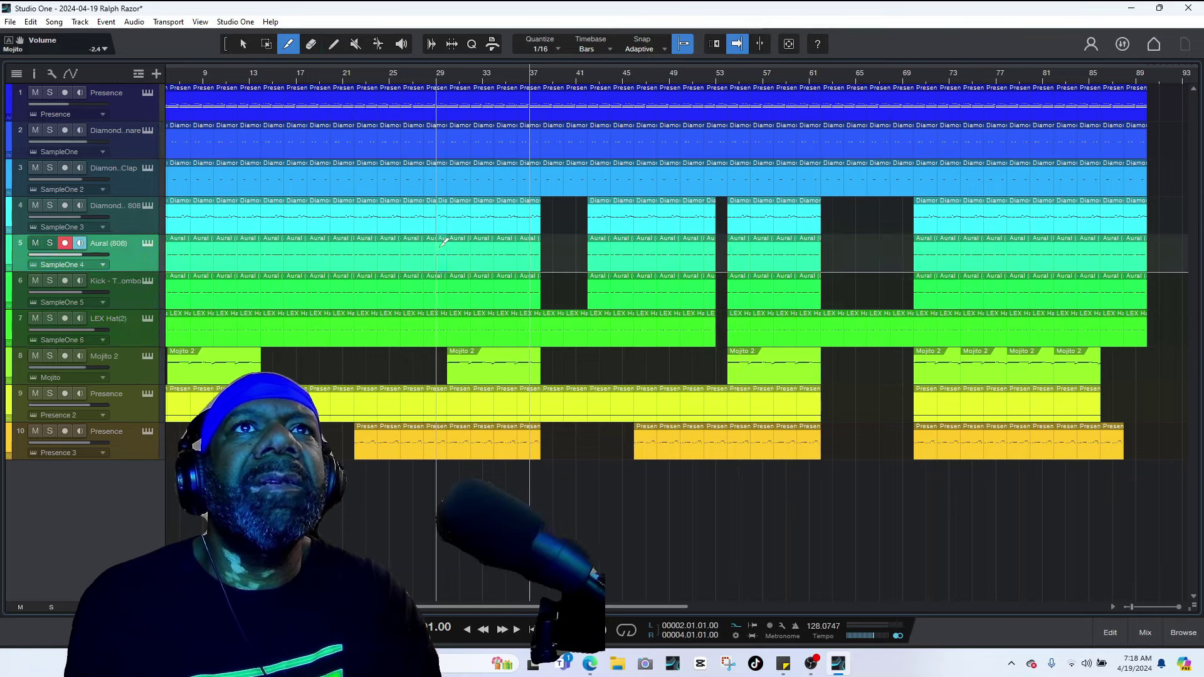
left_click(443, 288)
left_click(443, 326)
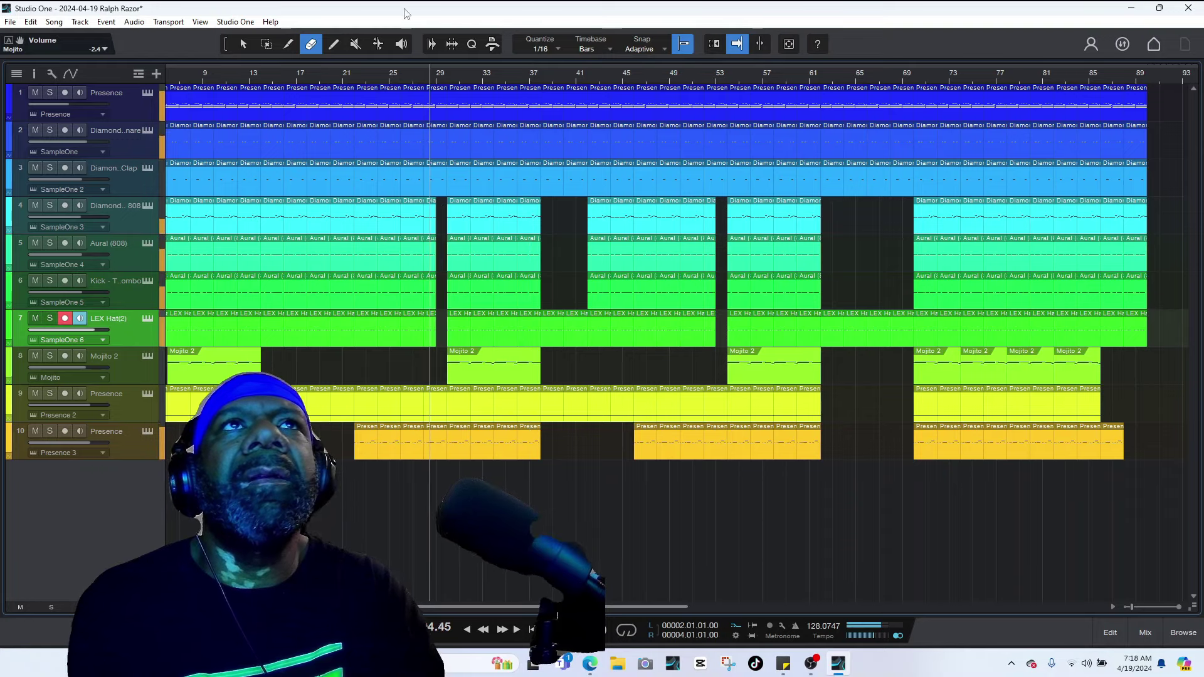
- Try extending the bar 30 Mojito 2 clip back to bar 29, audition it, and return its start to bar 30
left_click(243, 44)
left_click(456, 380)
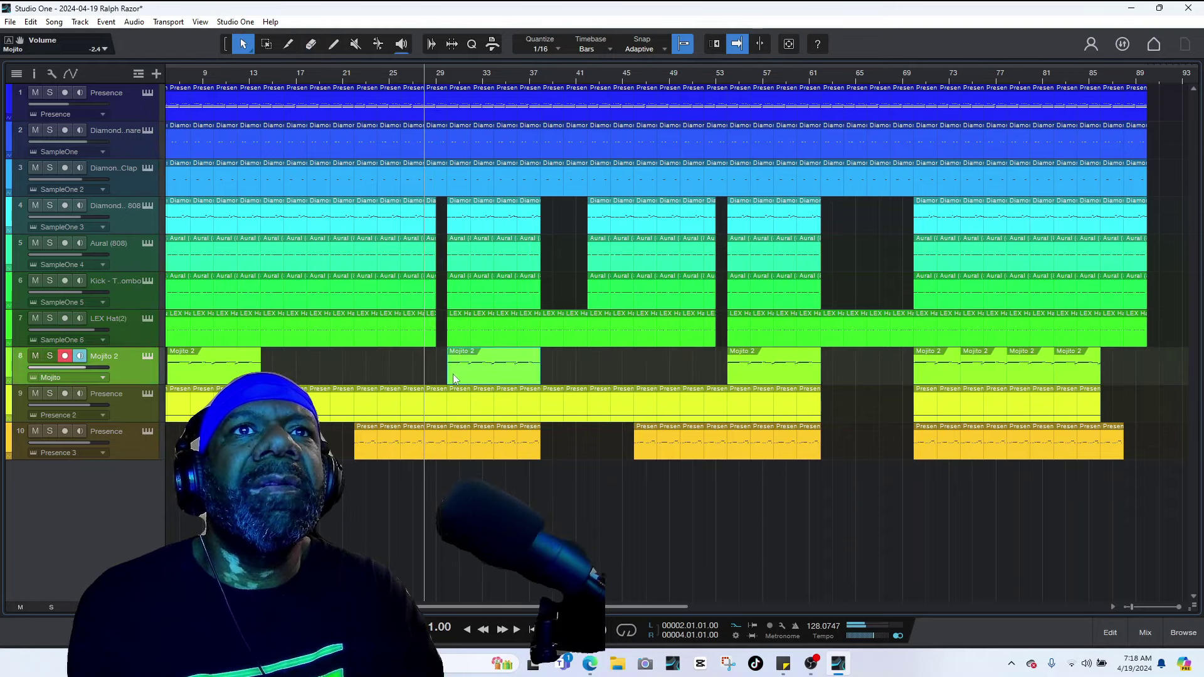
left_click_drag(449, 375, 433, 375)
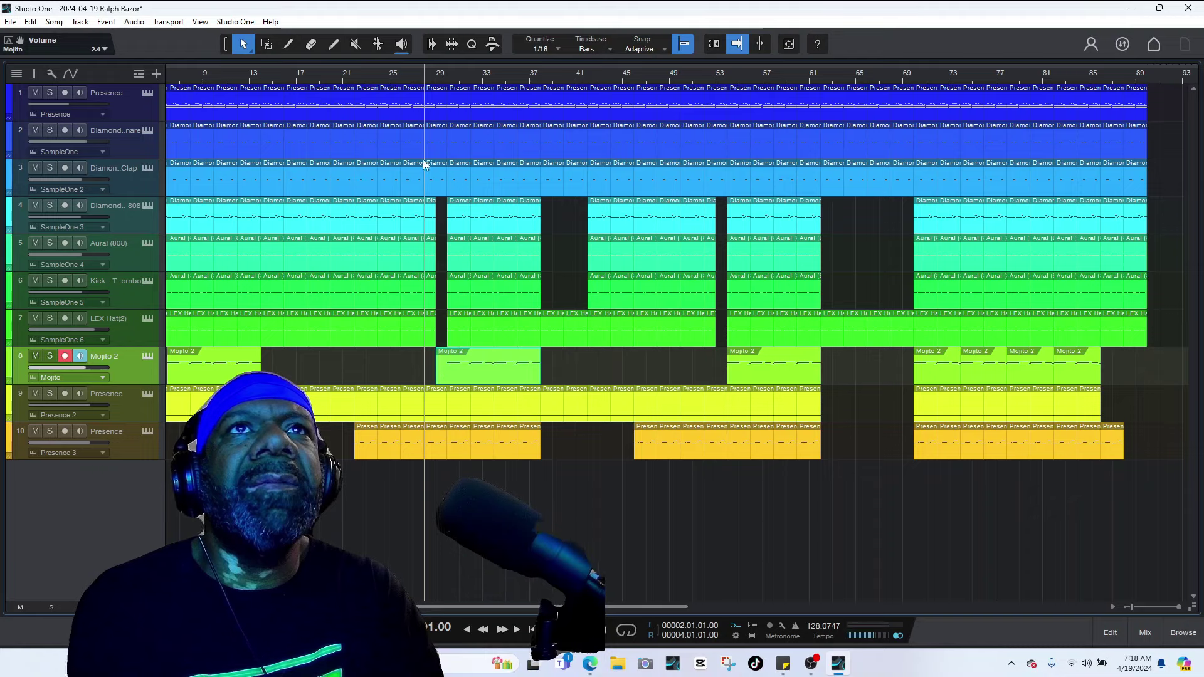
key("space")
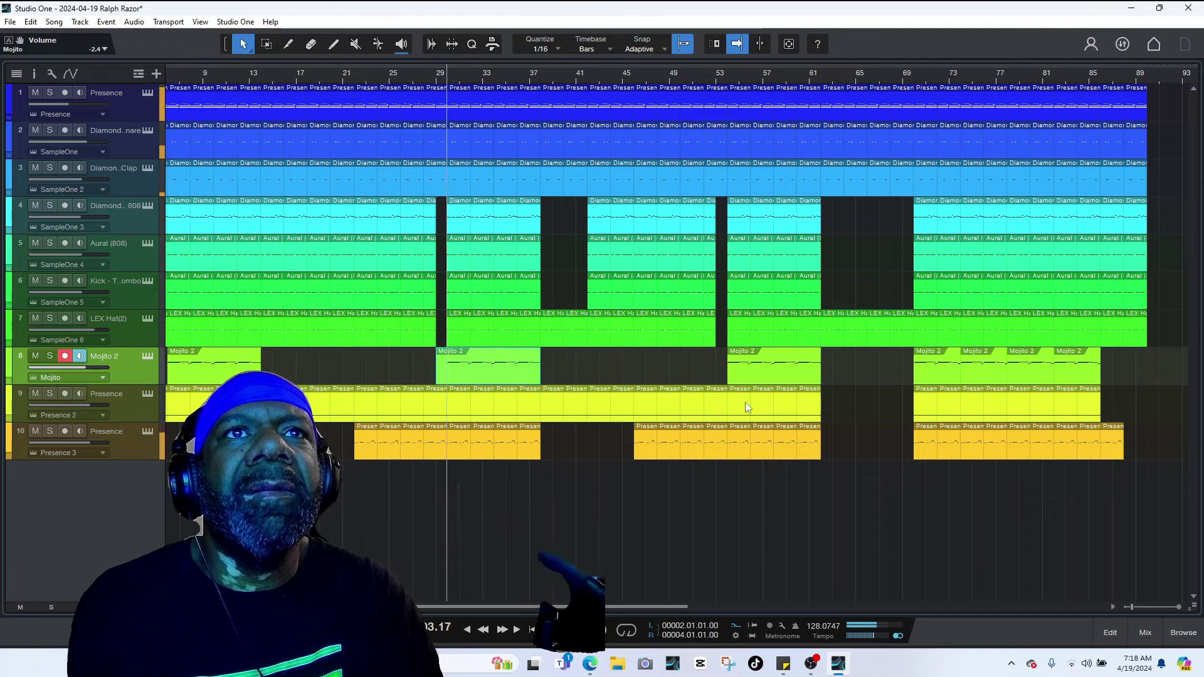
key("space")
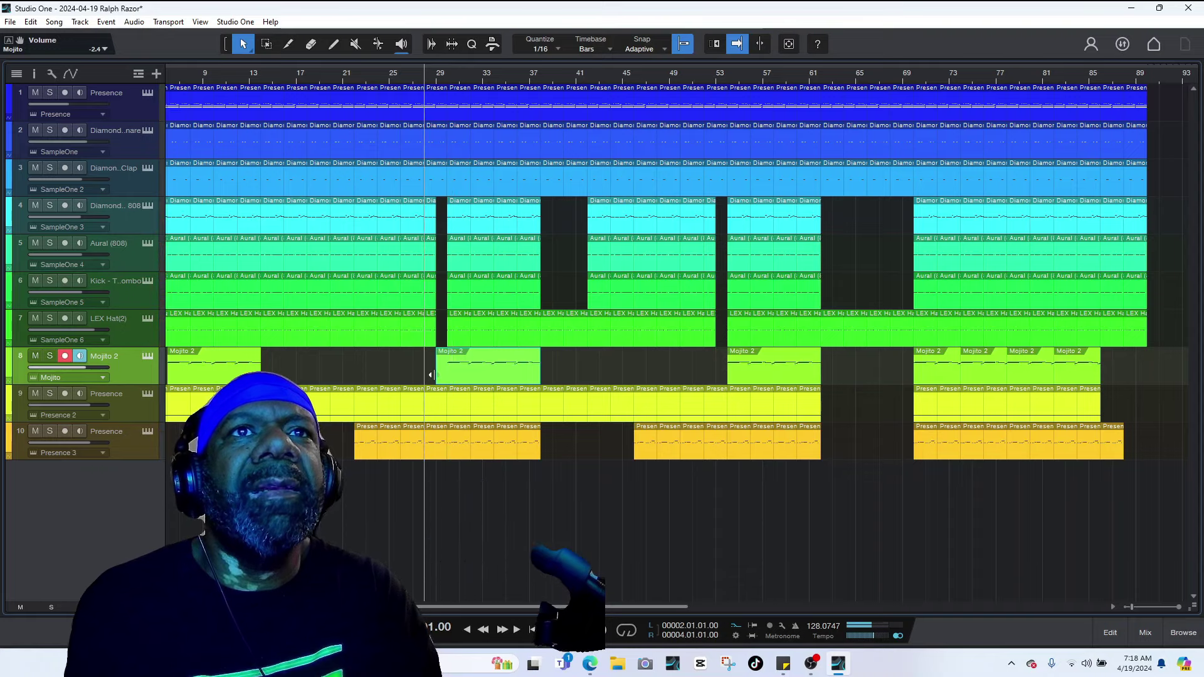
left_click_drag(431, 374, 443, 375)
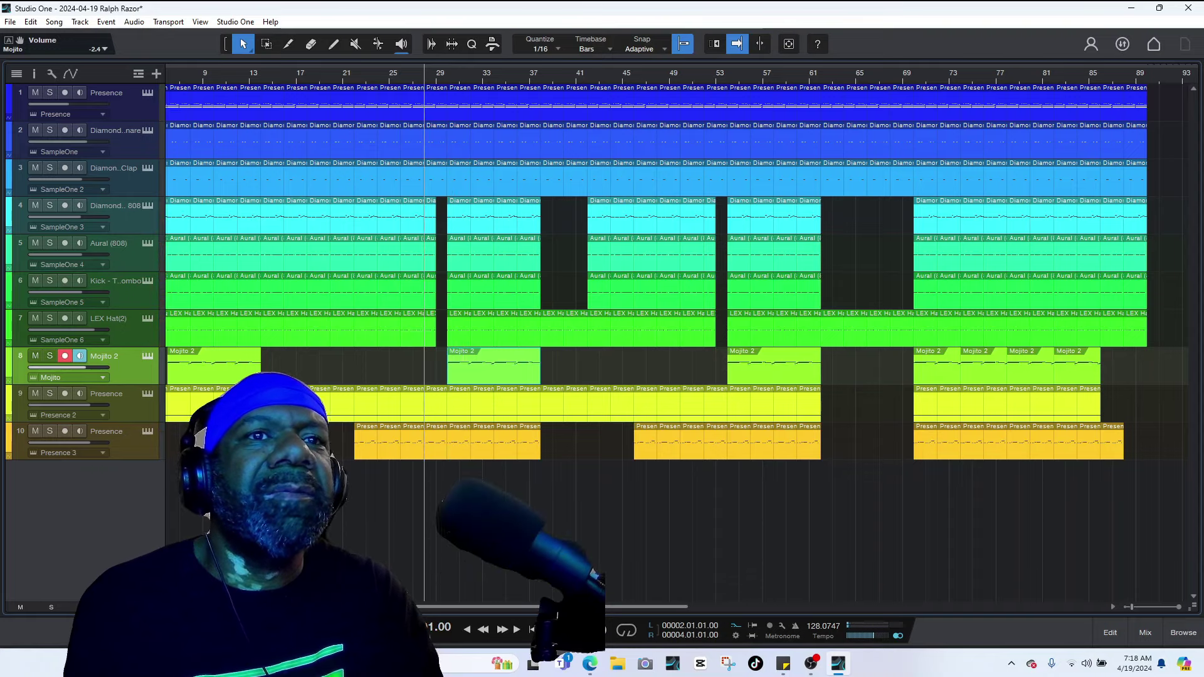
- Try extending the start of the first Mojito 2 clip toward the song's beginning and replay from bar 28
scroll(232, 378, "left", 3)
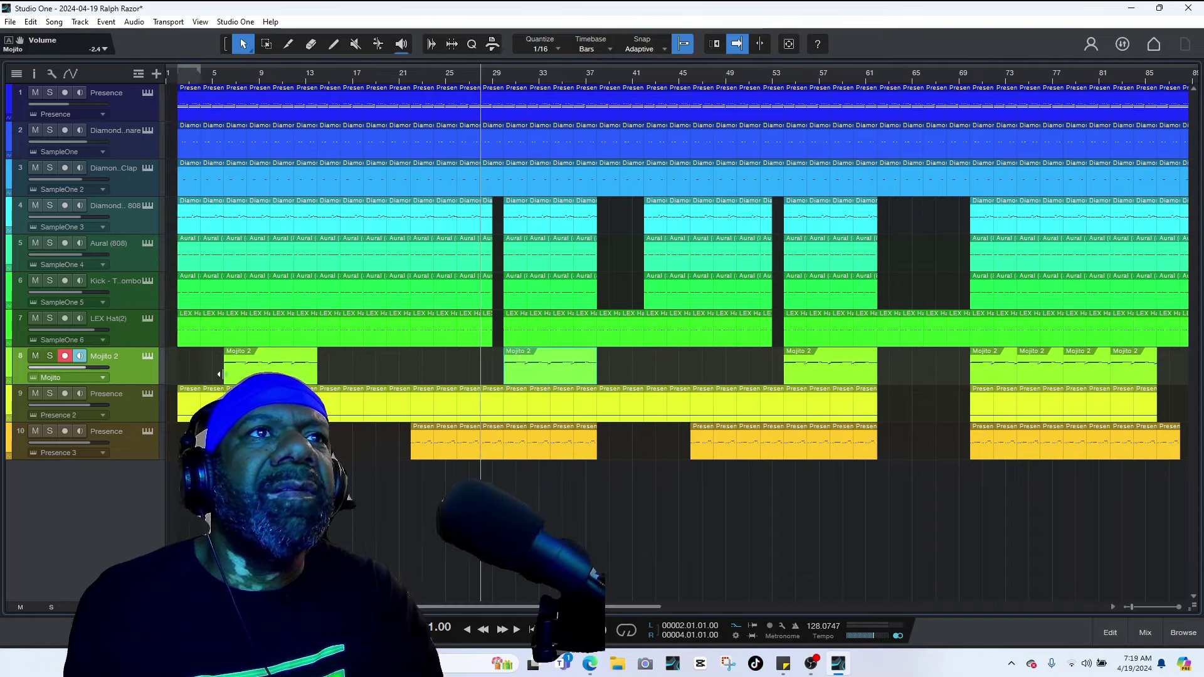
left_click_drag(220, 375, 184, 376)
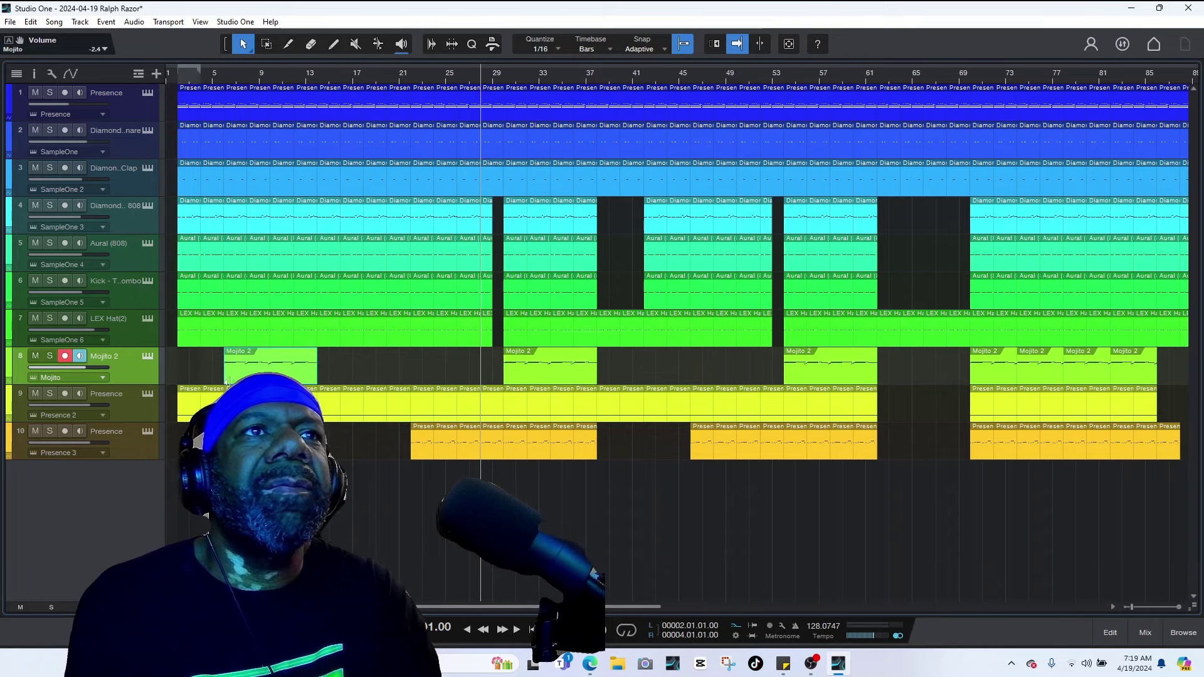
key("space")
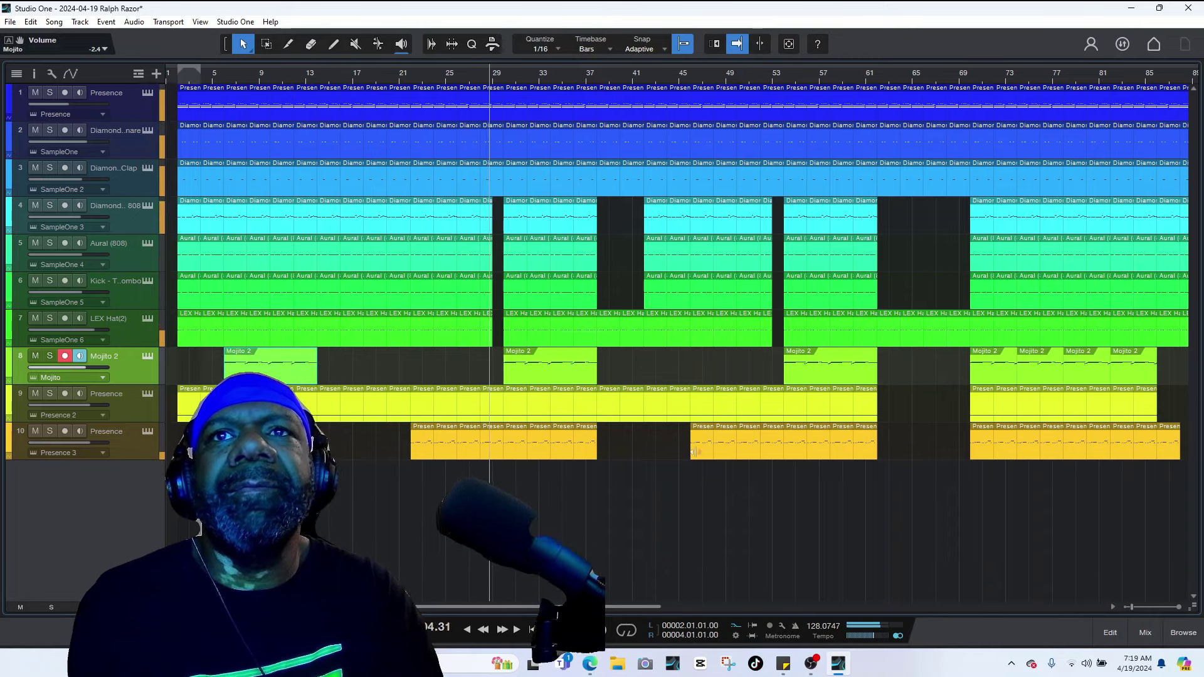